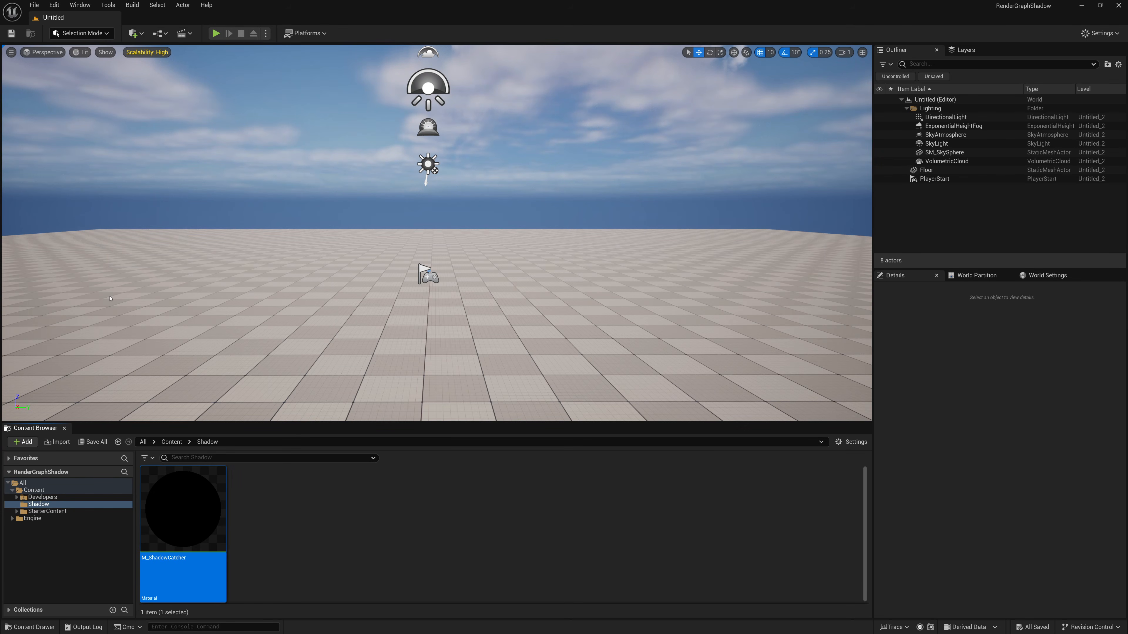
- Check the plugin list for the "Render Movie" plugins and close the plugin browser
left_click(55, 5)
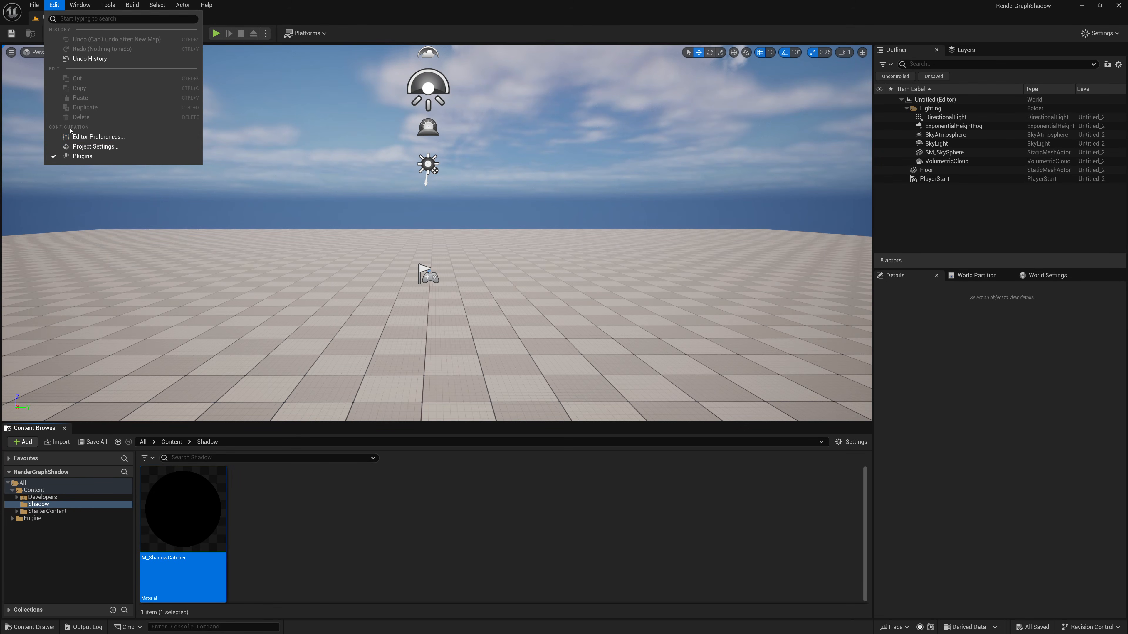
left_click(82, 157)
type("Render ")
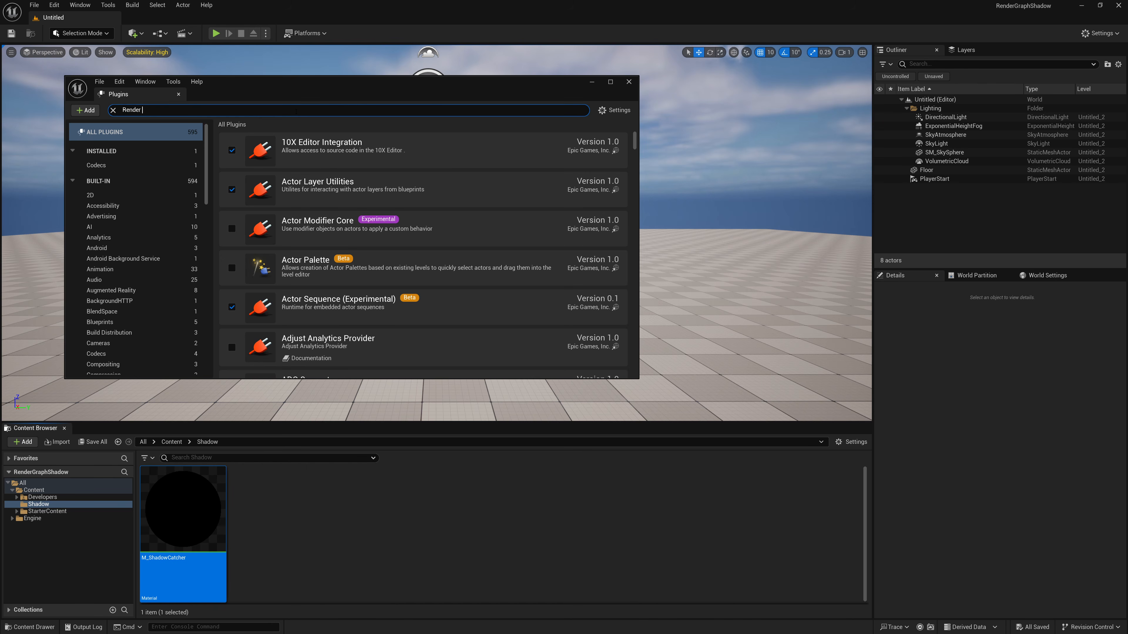
type("Movie")
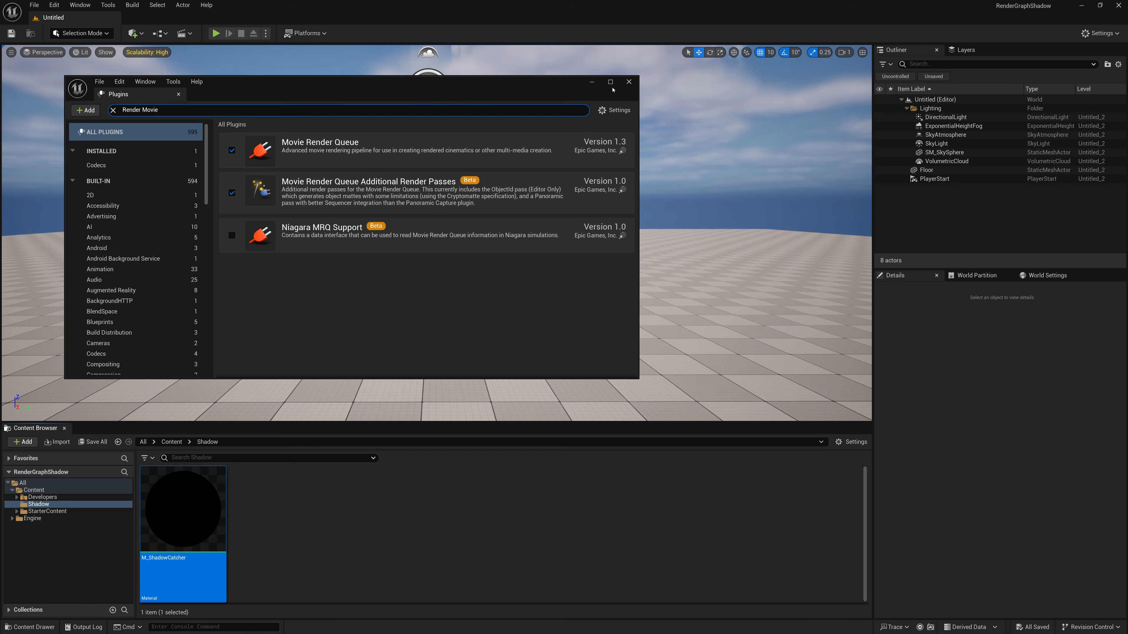
left_click(629, 82)
left_click(35, 5)
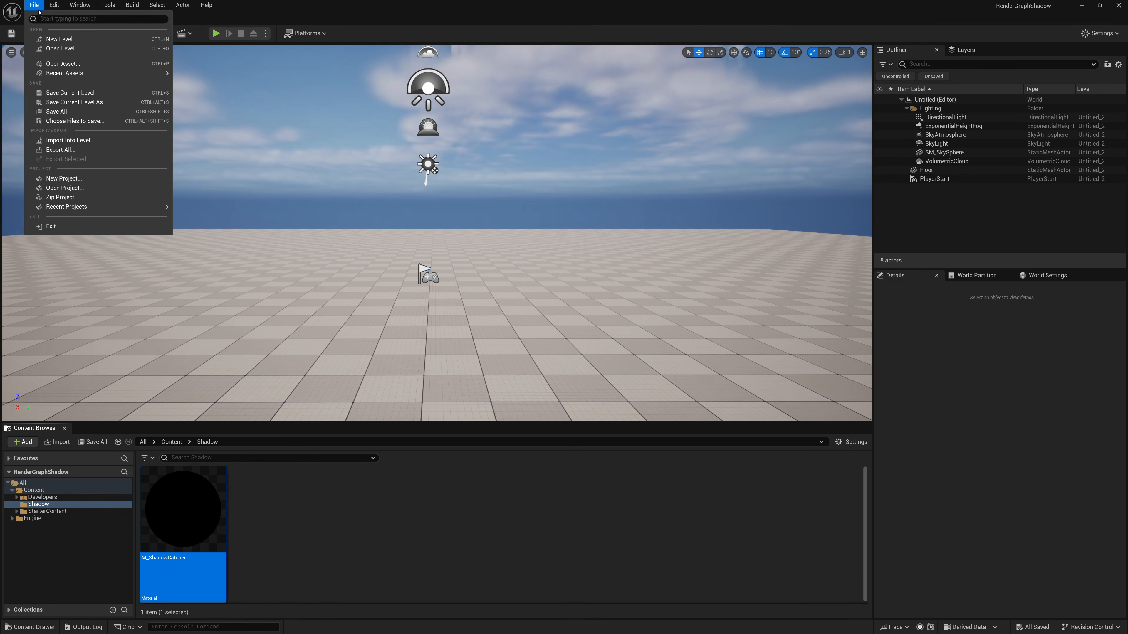
left_click(61, 39)
left_click(569, 243)
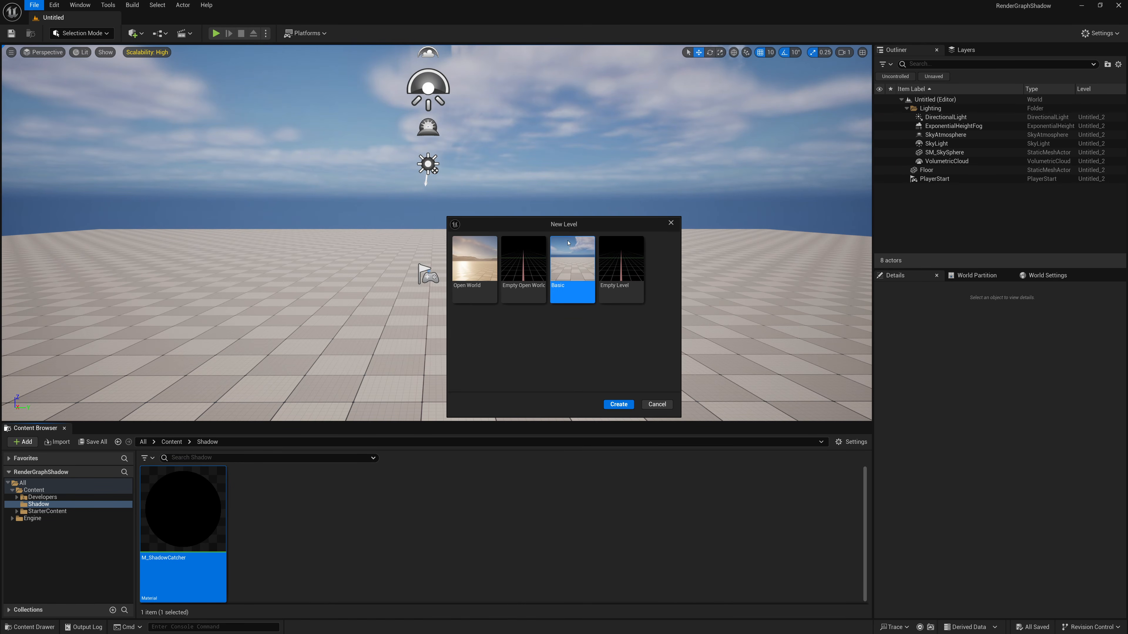
left_click(657, 404)
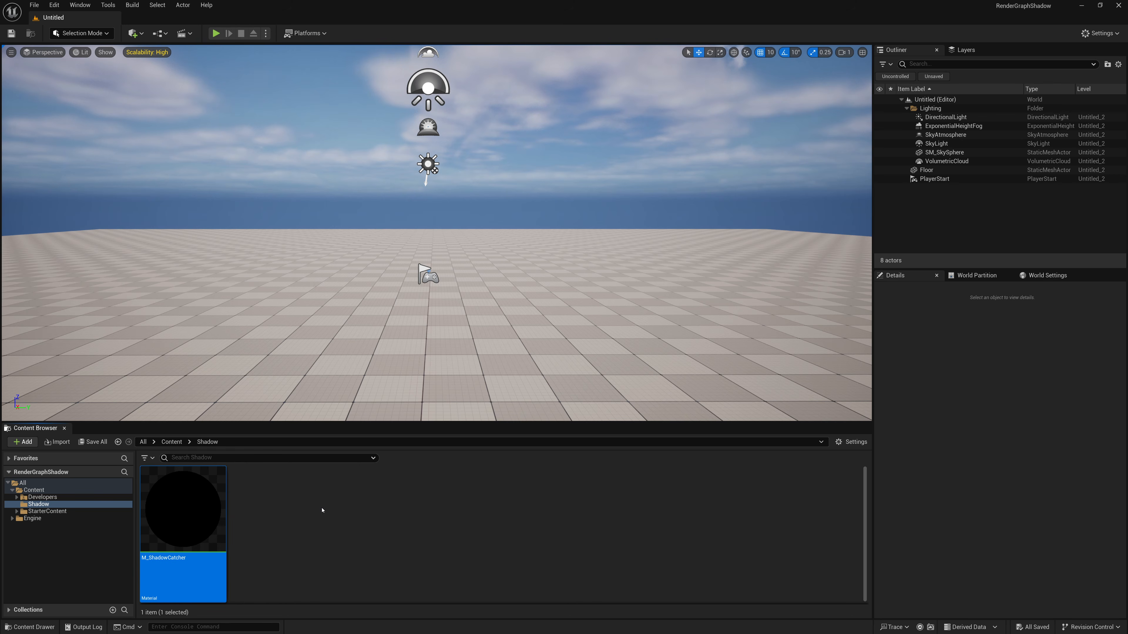
- Inspect the node graph of the M_ShadowCatcher post-process material and close its editor
double_click(208, 511)
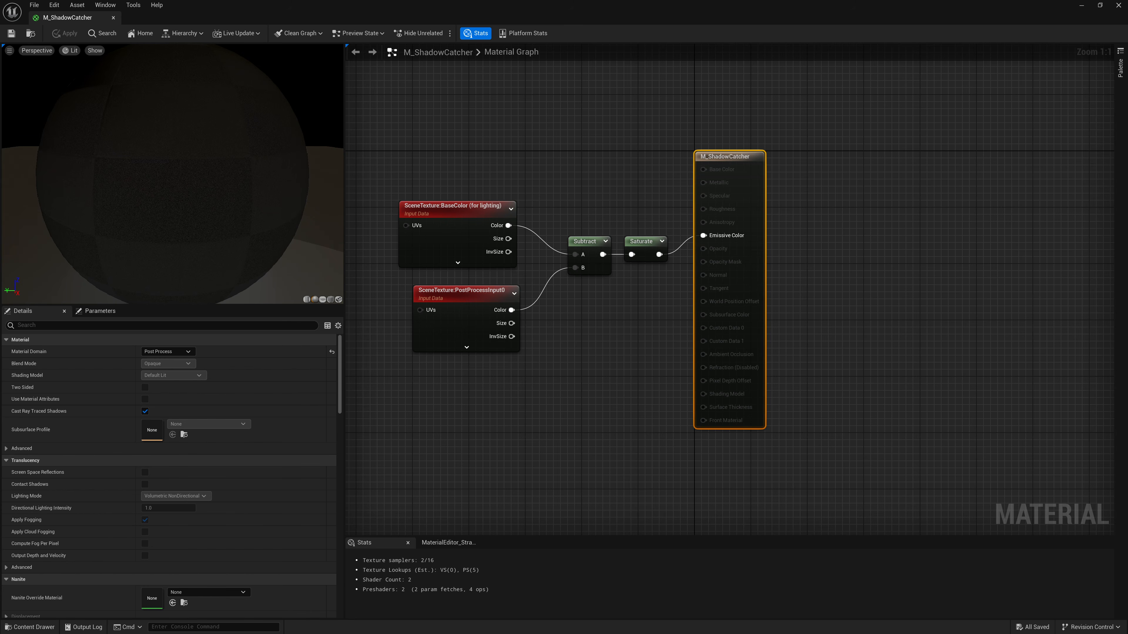
left_click(1118, 6)
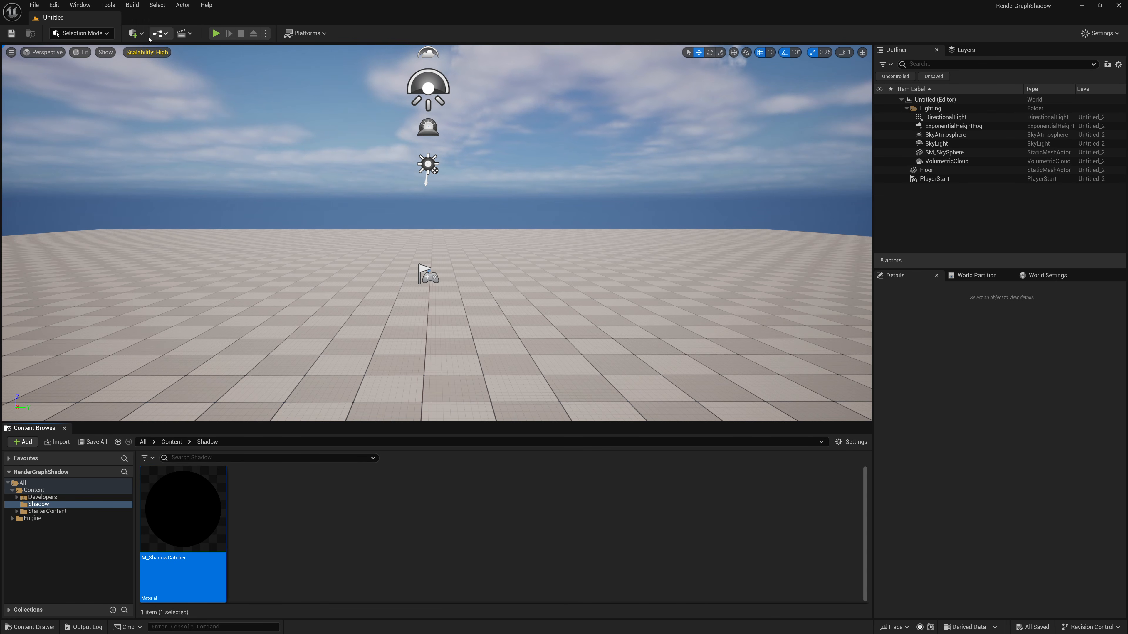
- Add a sphere, a cone and a cube to the level
left_click(135, 33)
mouse_move(165, 136)
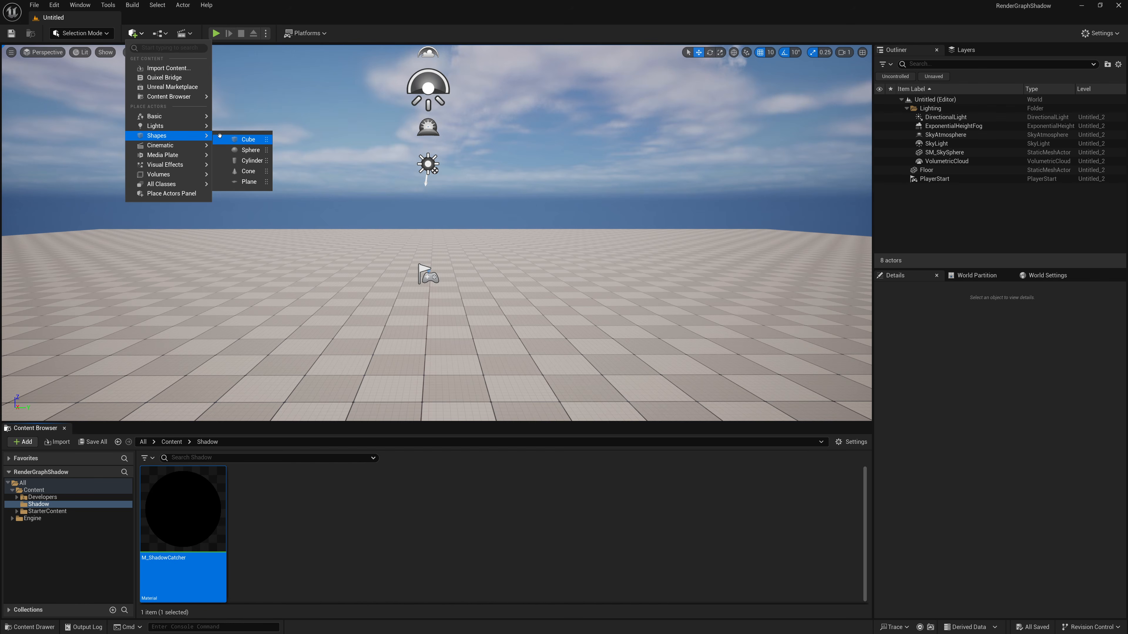
left_click(249, 150)
left_click(135, 33)
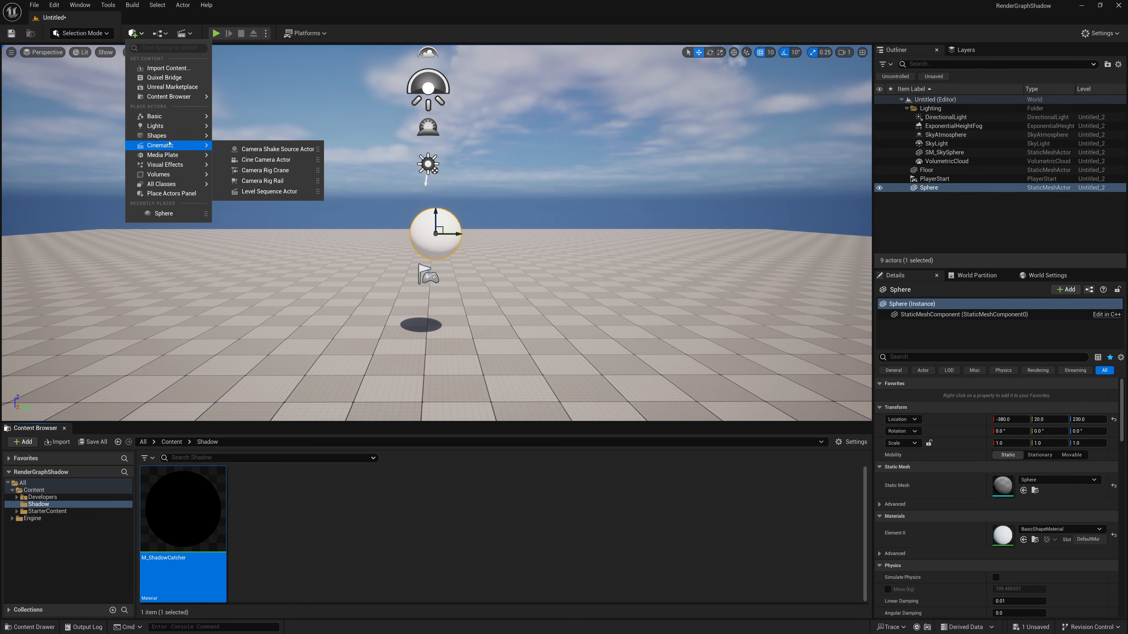
mouse_move(165, 135)
left_click(246, 171)
left_click(135, 34)
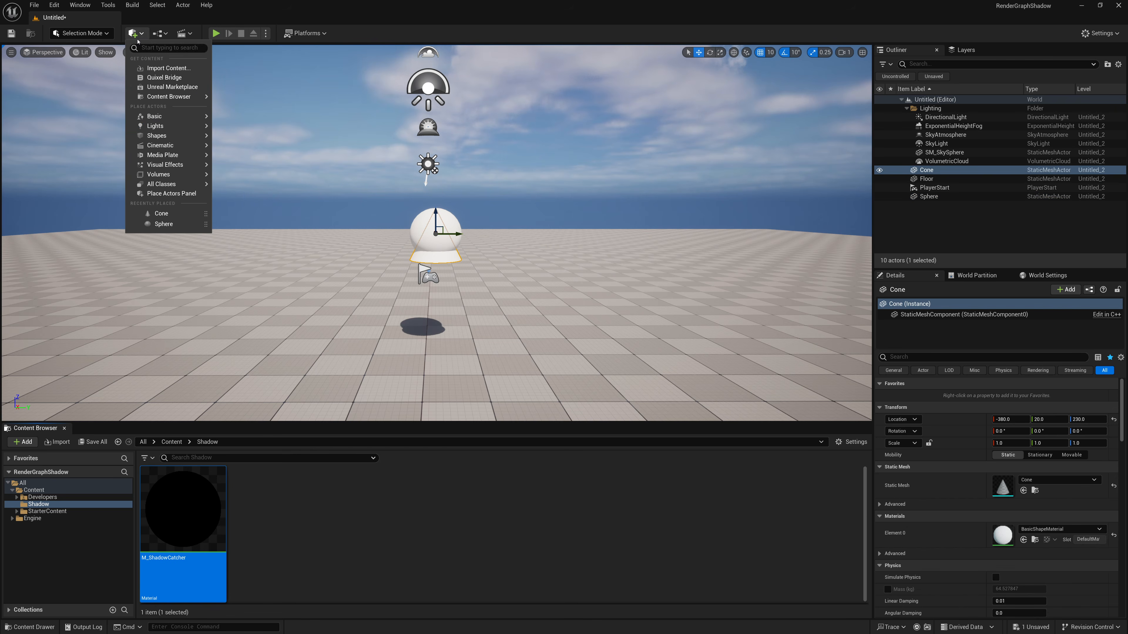
left_click(249, 139)
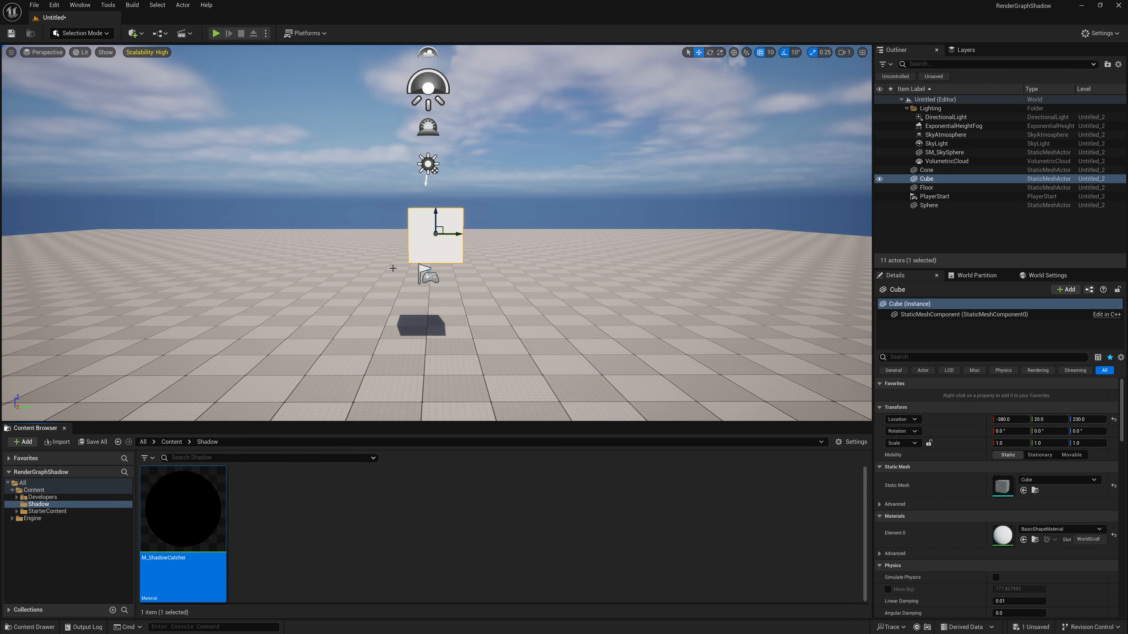
left_click(926, 171)
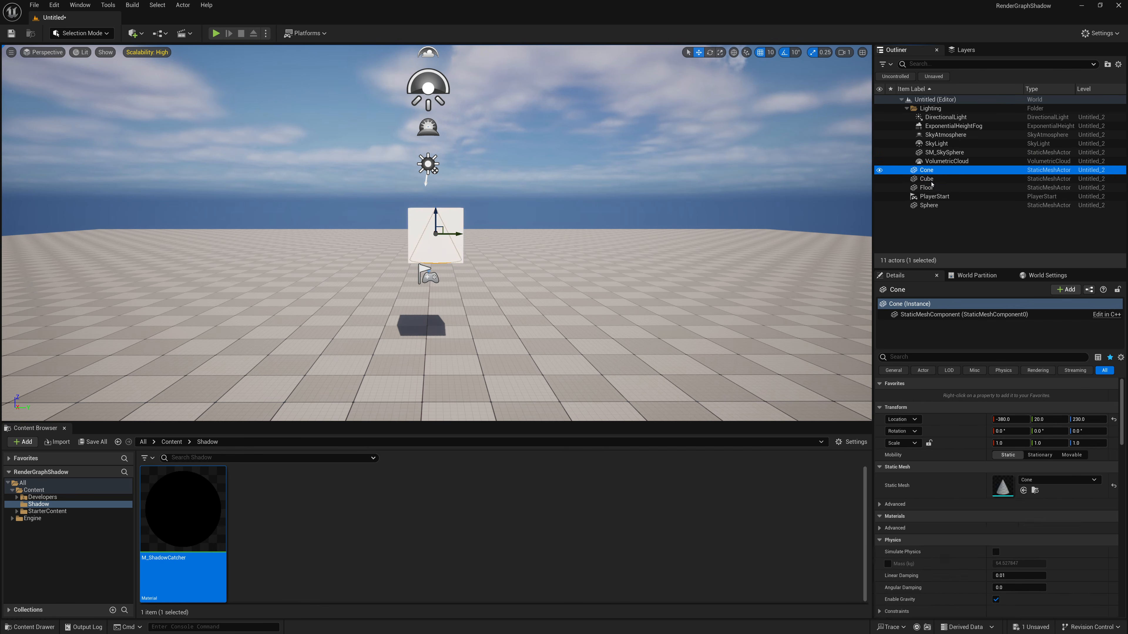
left_click(928, 187, "shift")
left_click_drag(432, 286, 431, 340)
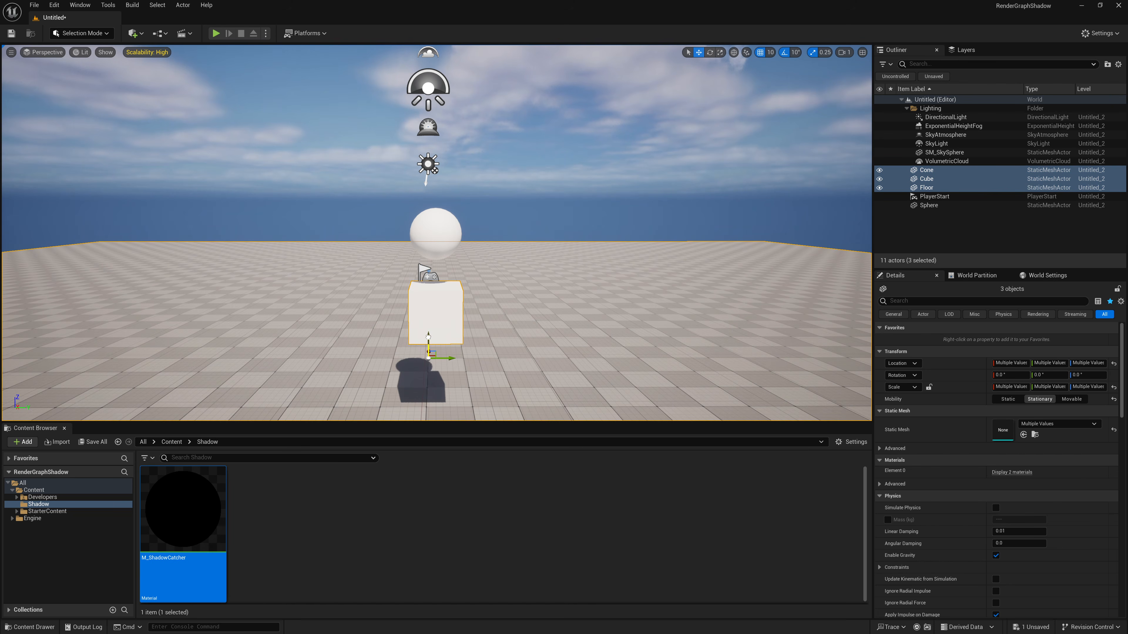
key("ctrl+z")
- Lower the cone, cube and sphere together to a Z location of 80
left_click(927, 187, "ctrl")
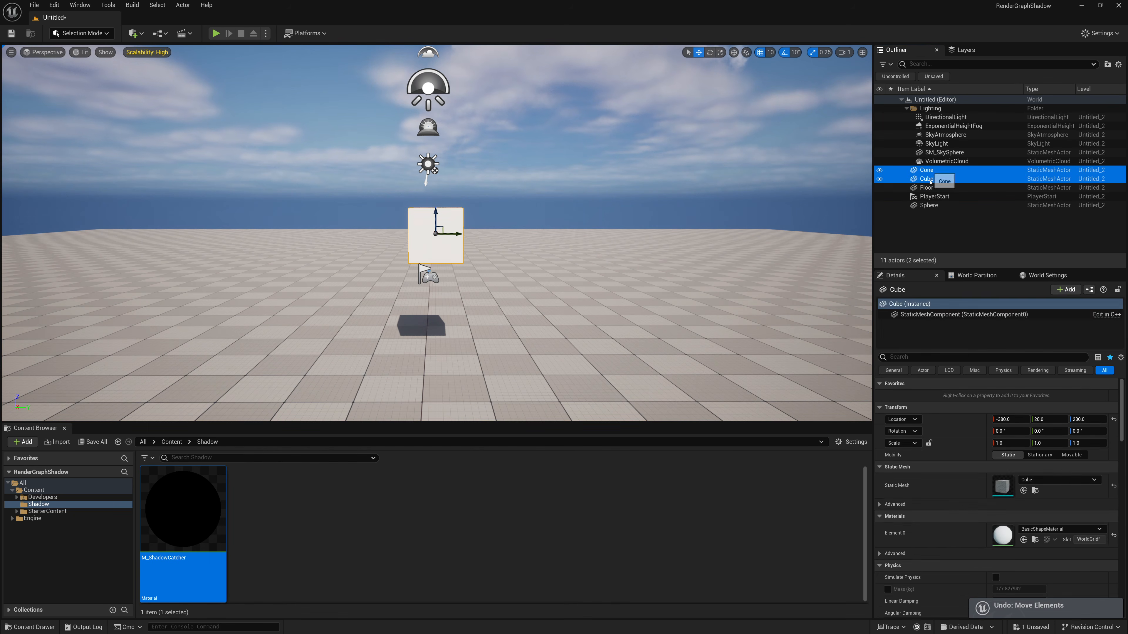
left_click(928, 205, "ctrl")
left_click_drag(434, 220, 428, 292)
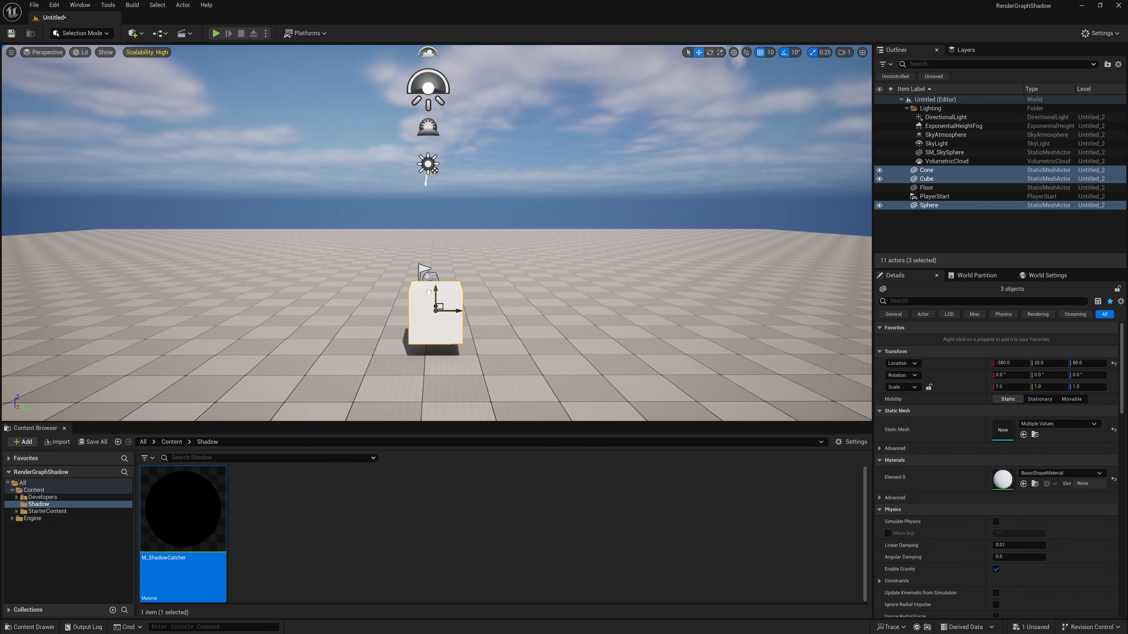
- Spread the shapes along the Y axis with the sphere between the cube and the cone, placing the cone at Y 130
left_click(421, 310)
left_click_drag(459, 311, 516, 309)
left_click(459, 328)
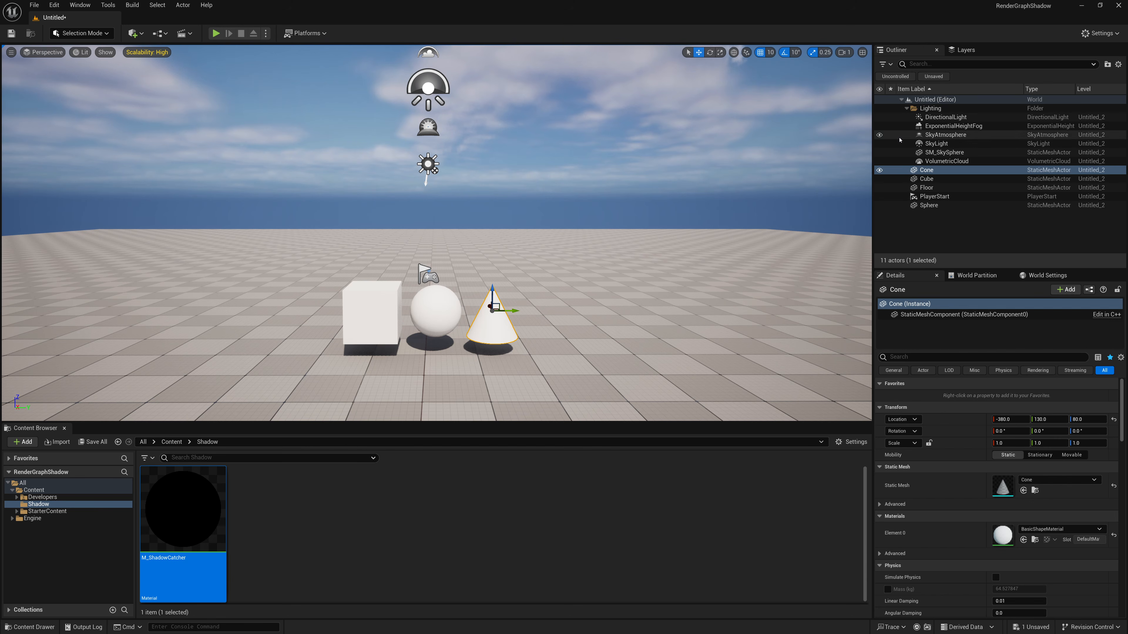
- Rotate the DirectionalLight by about -140° around the vertical axis so the shadows fall in front of the shapes
left_click(946, 117)
key("e")
left_click_drag(443, 164, 390, 165)
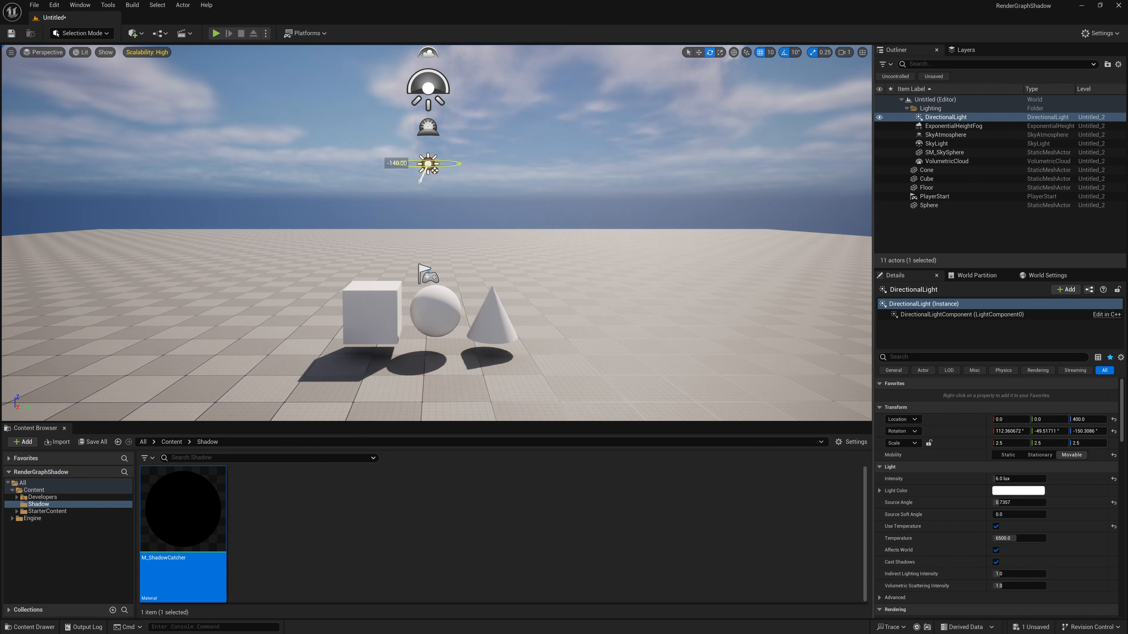
- Create a Camera Actor from a closer, downward-looking view of the three shapes and their shadows
right_click_drag(473, 195, 481, 250)
key("w")
key("w")
key("s")
key("w")
key("w")
key("s")
key("a")
scroll(480, 245, "down", 1)
key("d")
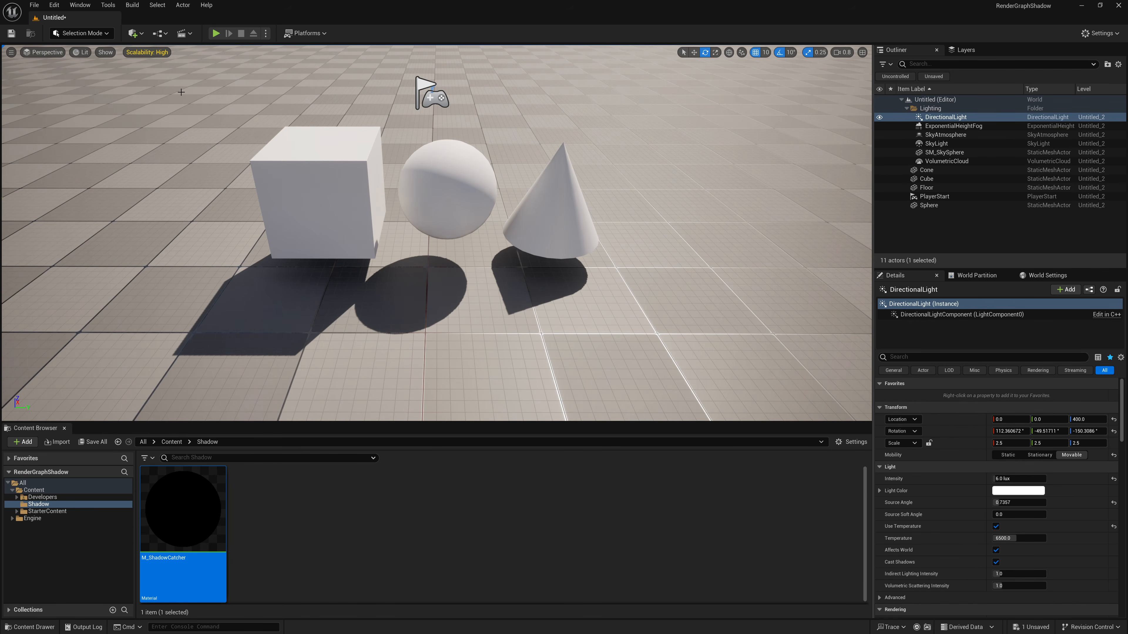
left_click(11, 51)
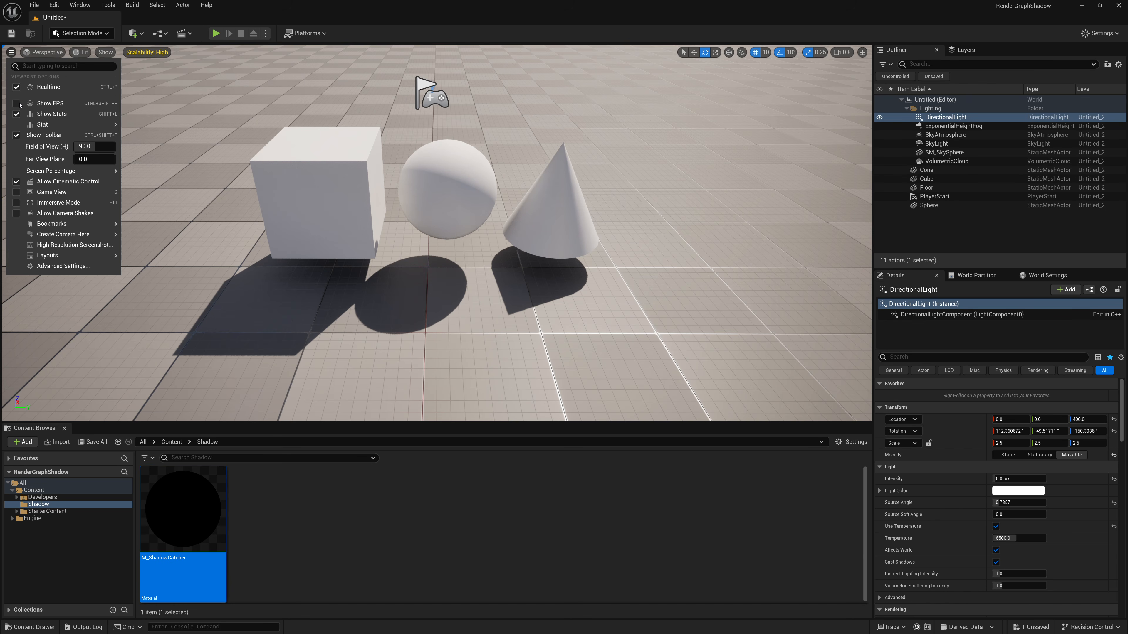
mouse_move(67, 234)
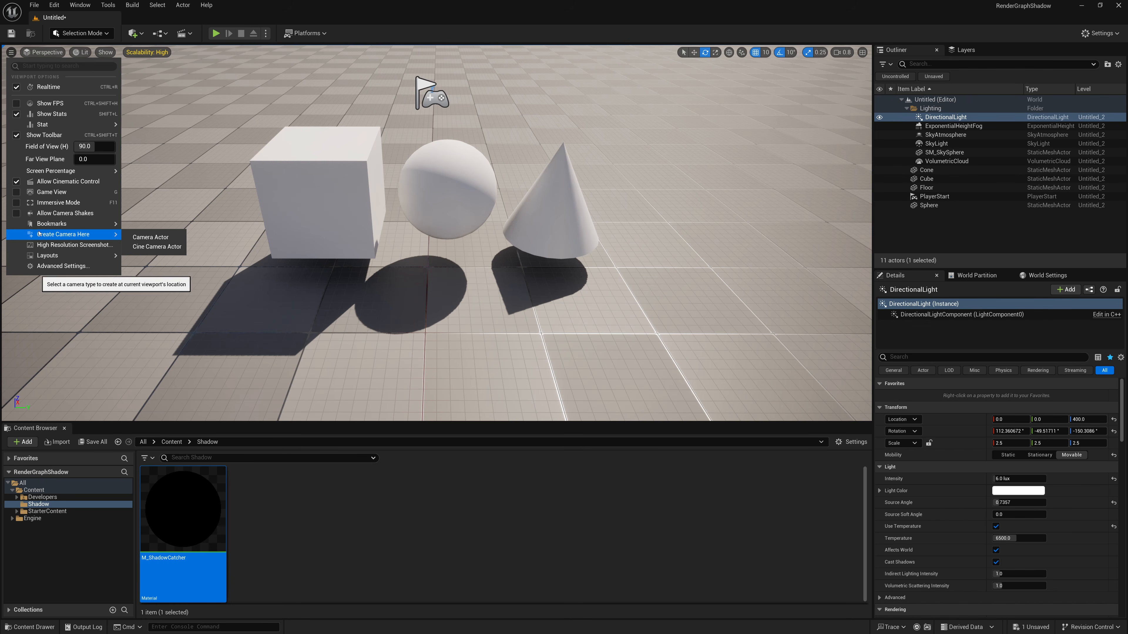
left_click(148, 239)
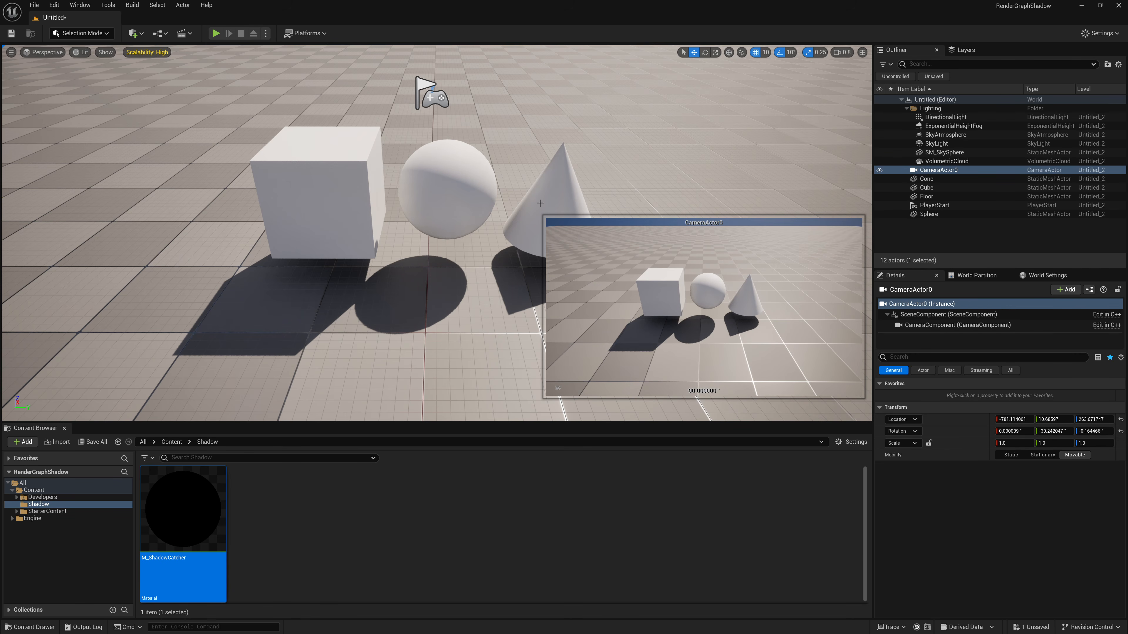
- Pilot CameraActor0 and reframe it closer to the shapes, at about X -593, Z 239 with a pitch of about -46°
left_click(44, 52)
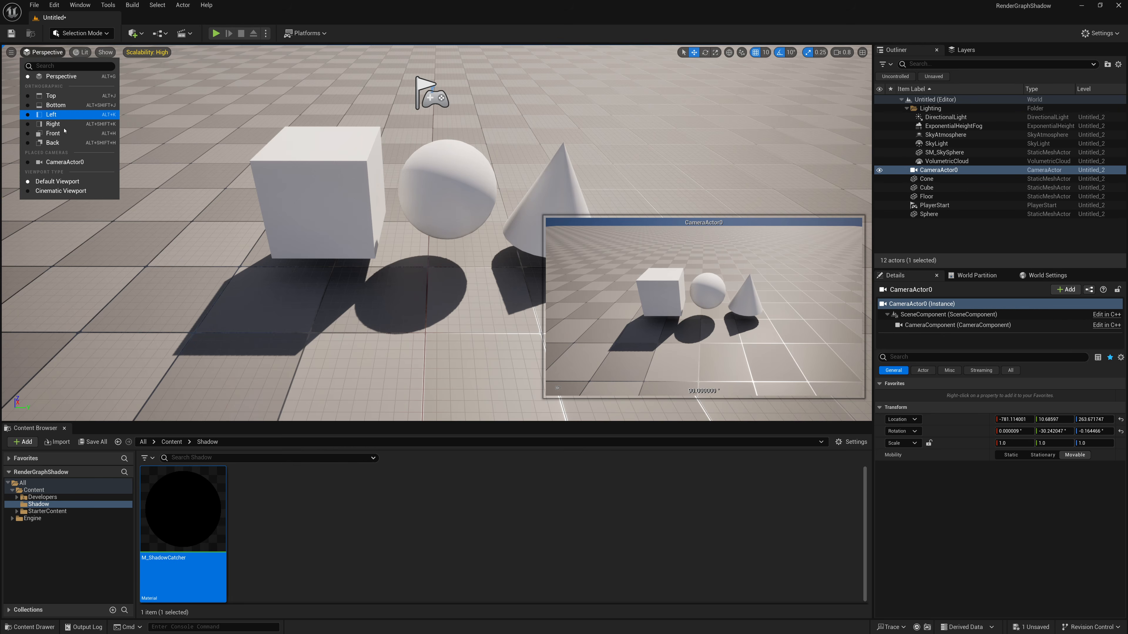
left_click(67, 162)
right_click_drag(437, 233, 434, 255)
key("w")
key("s")
key("w")
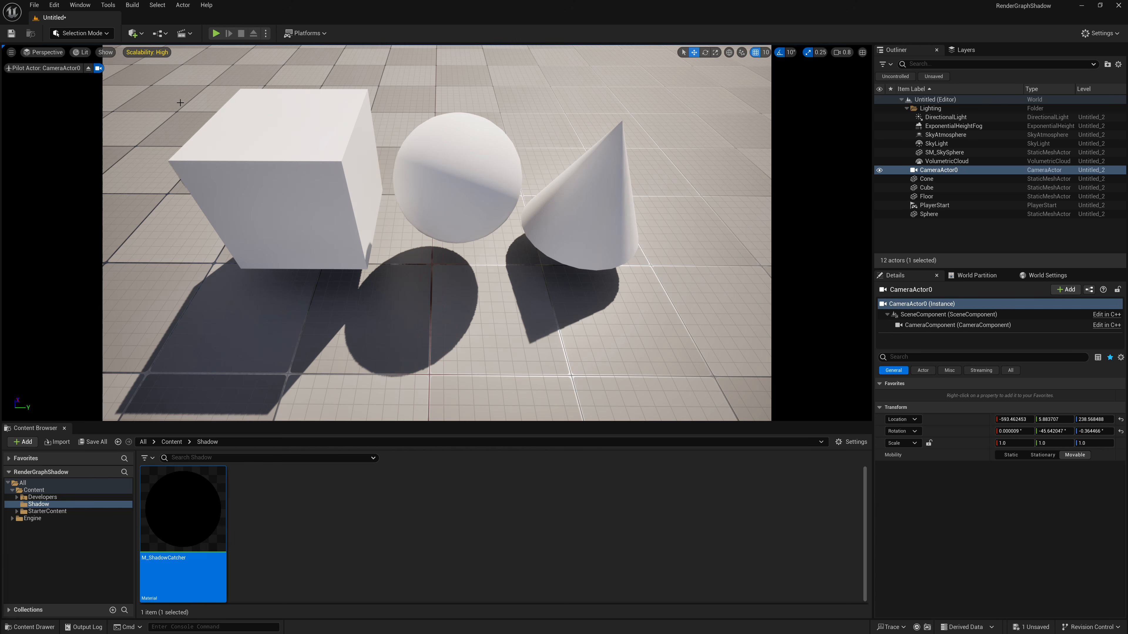
- Add a level sequence named Test in the Content folder
left_click(187, 35)
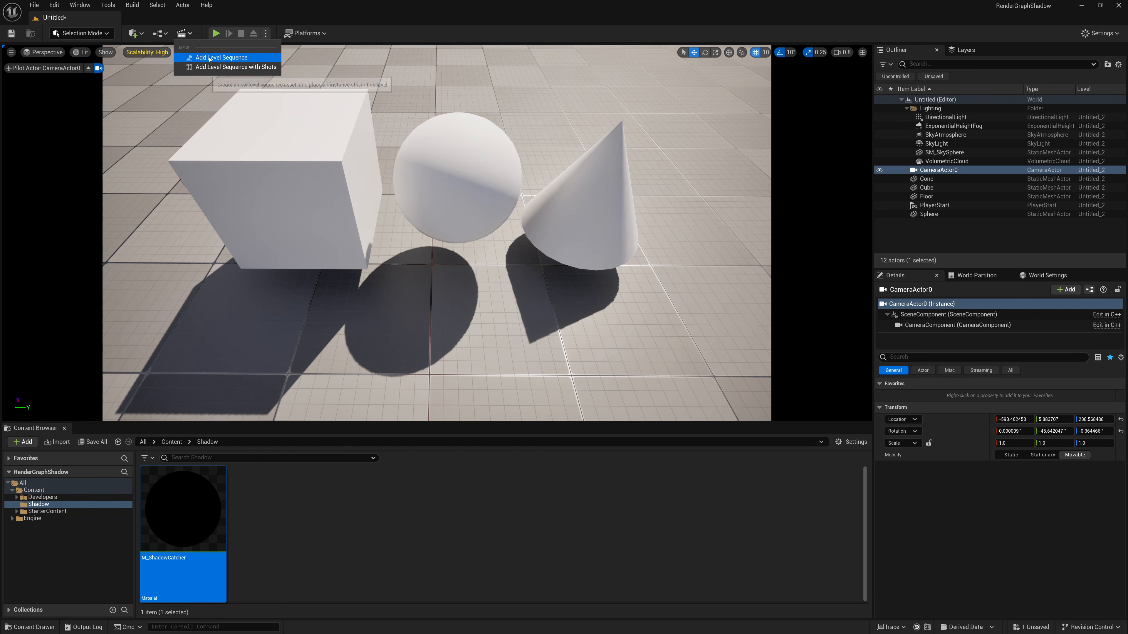
left_click(213, 51)
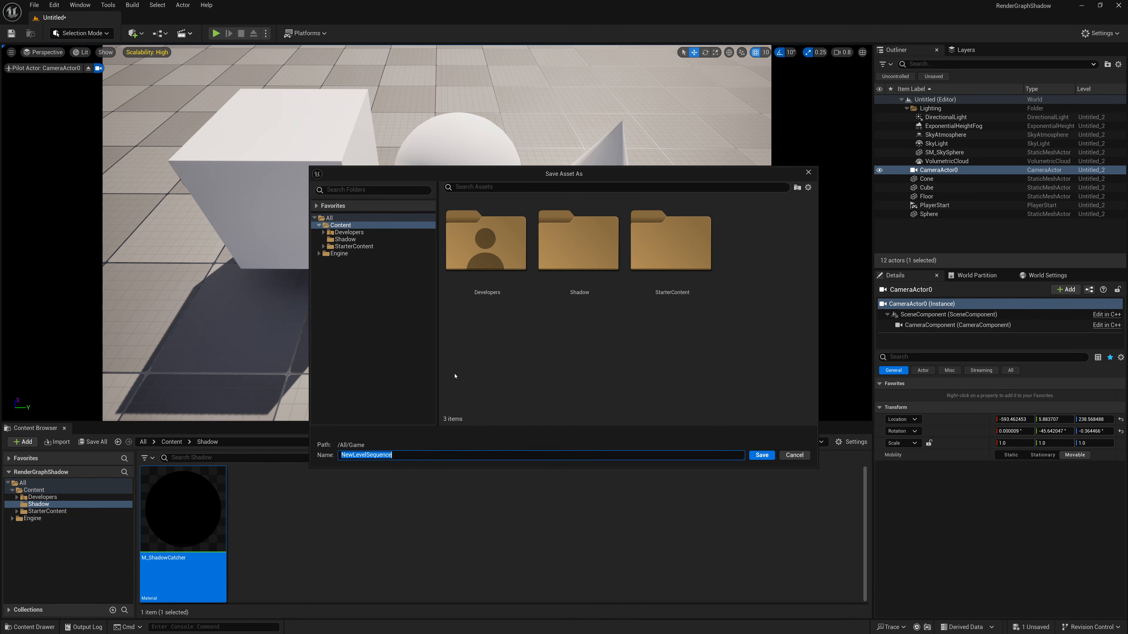
type("Test")
key("Return")
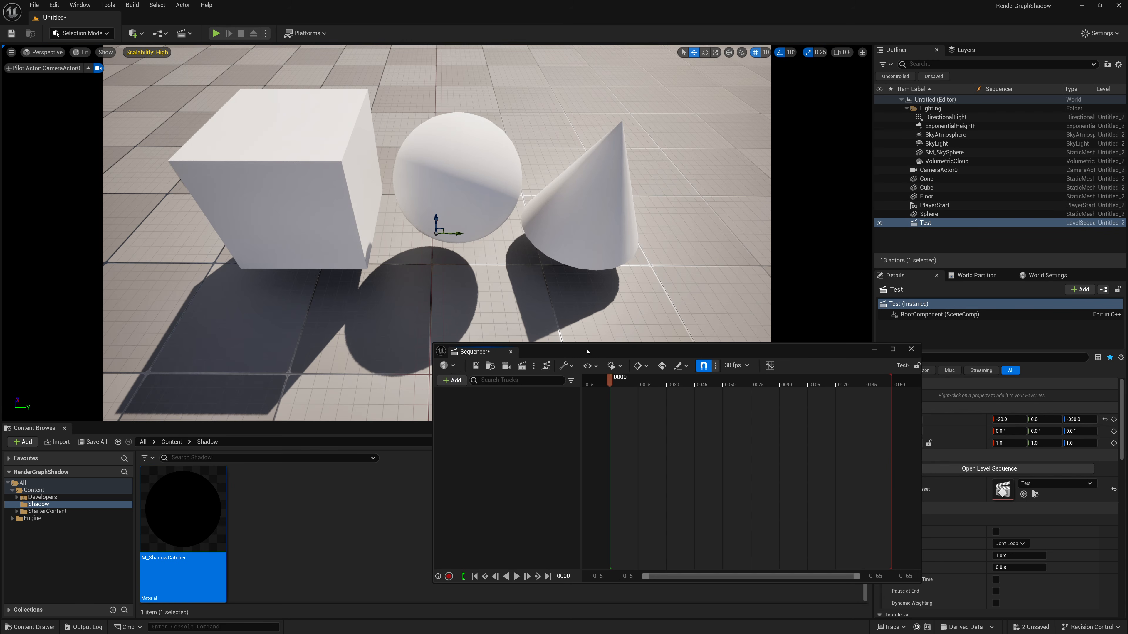
- Add a Camera Cut track bound to CameraActor0 in the Test sequence, and save and close the sequence
left_click_drag(587, 351, 477, 173)
left_click(344, 203)
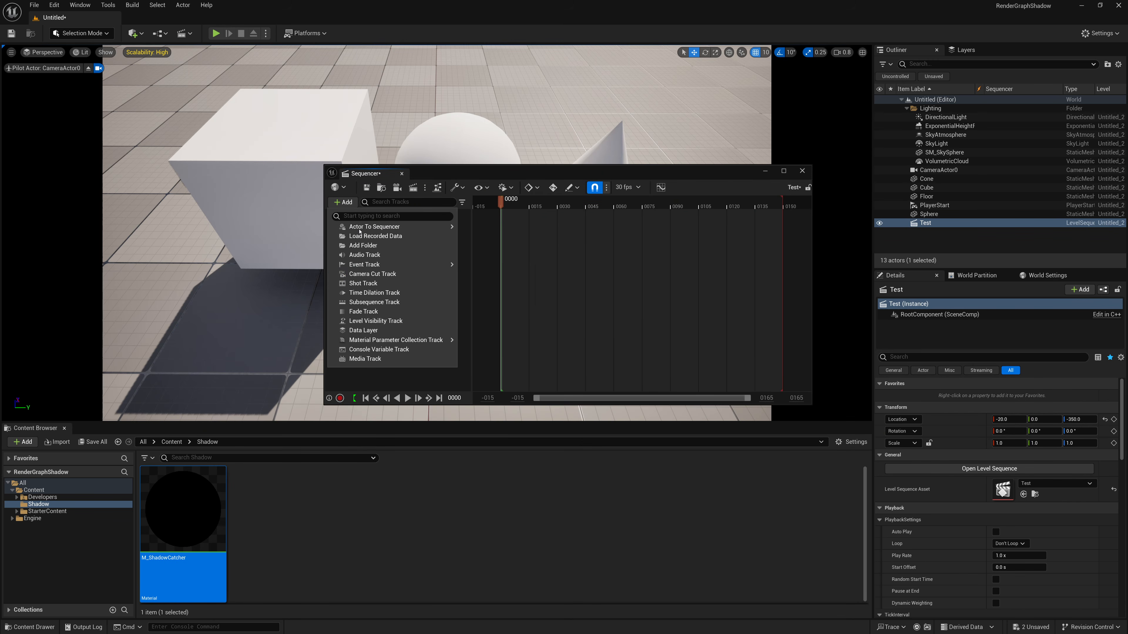
left_click(372, 274)
left_click(451, 216)
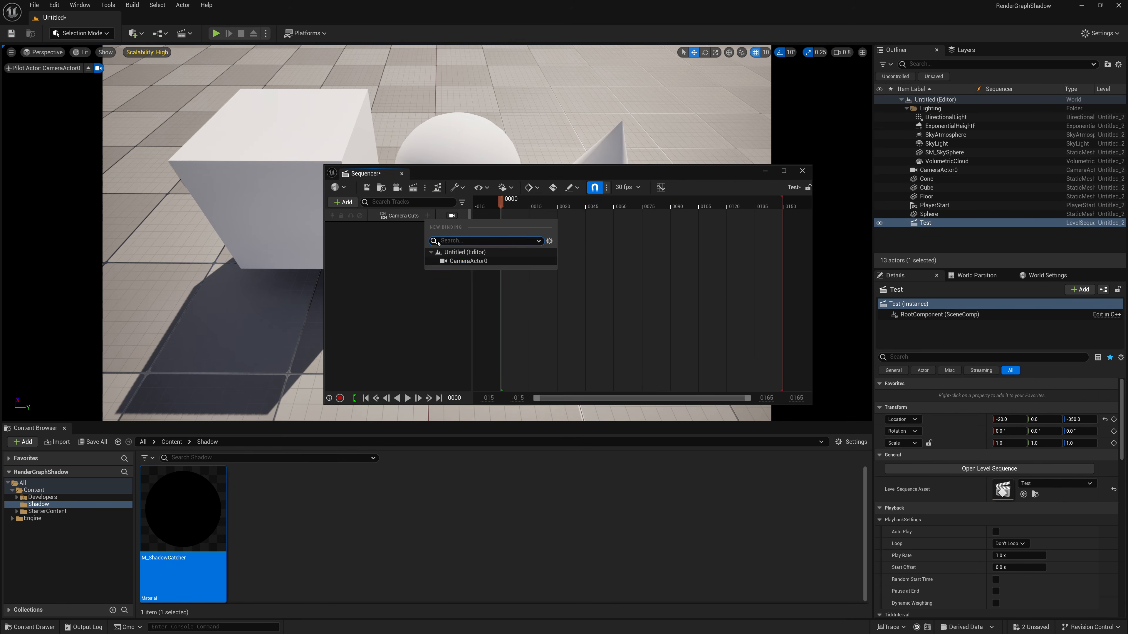
left_click(469, 261)
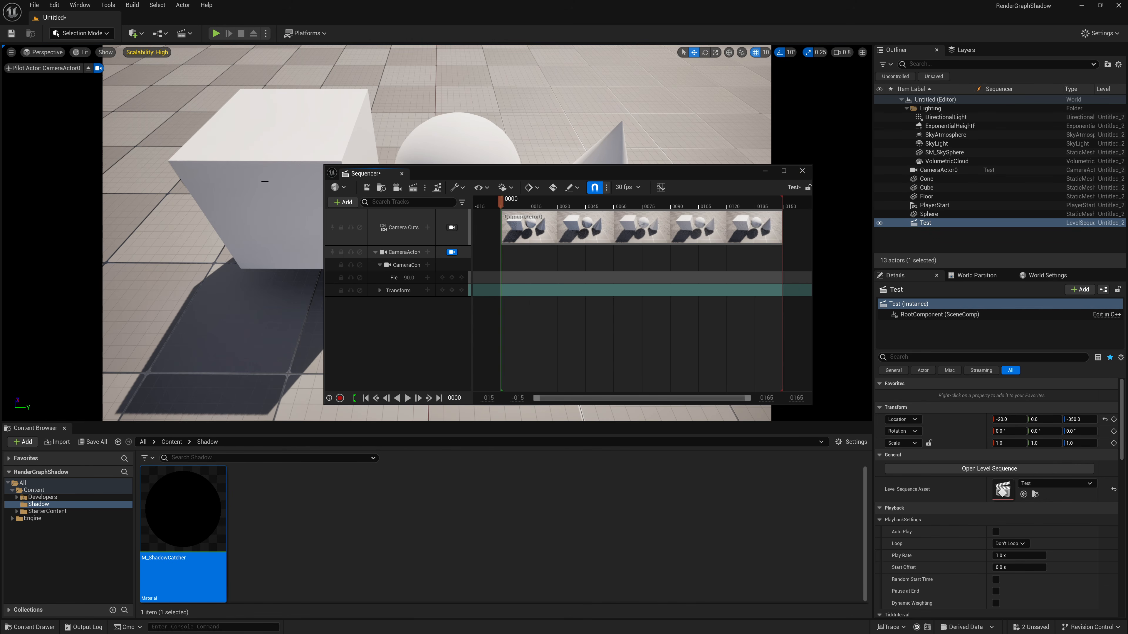
left_click(367, 187)
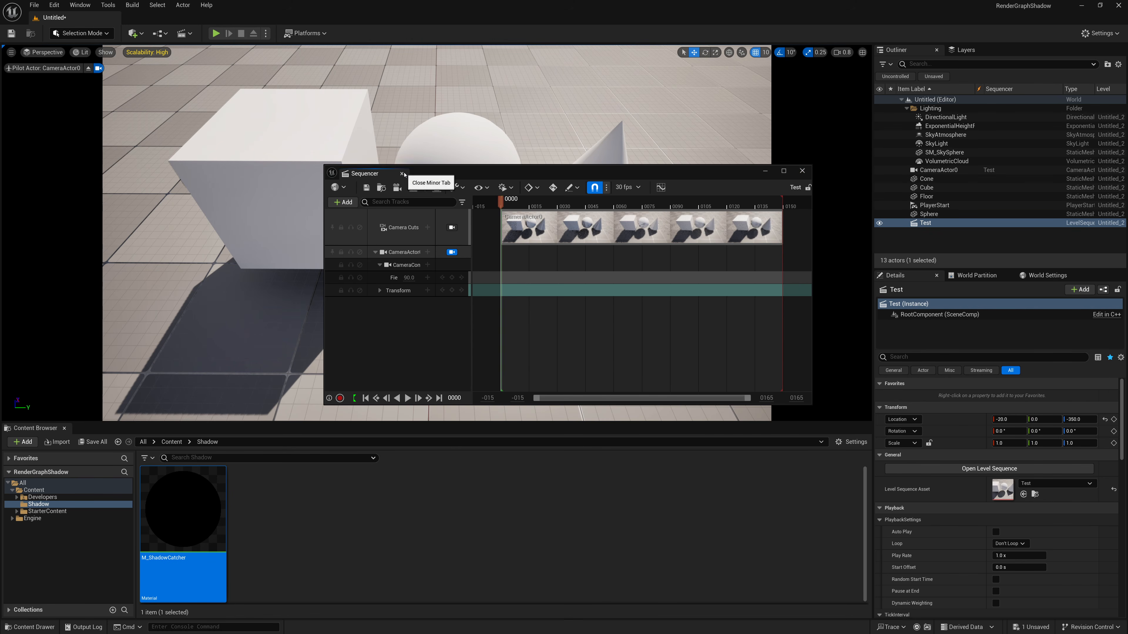
left_click(401, 174)
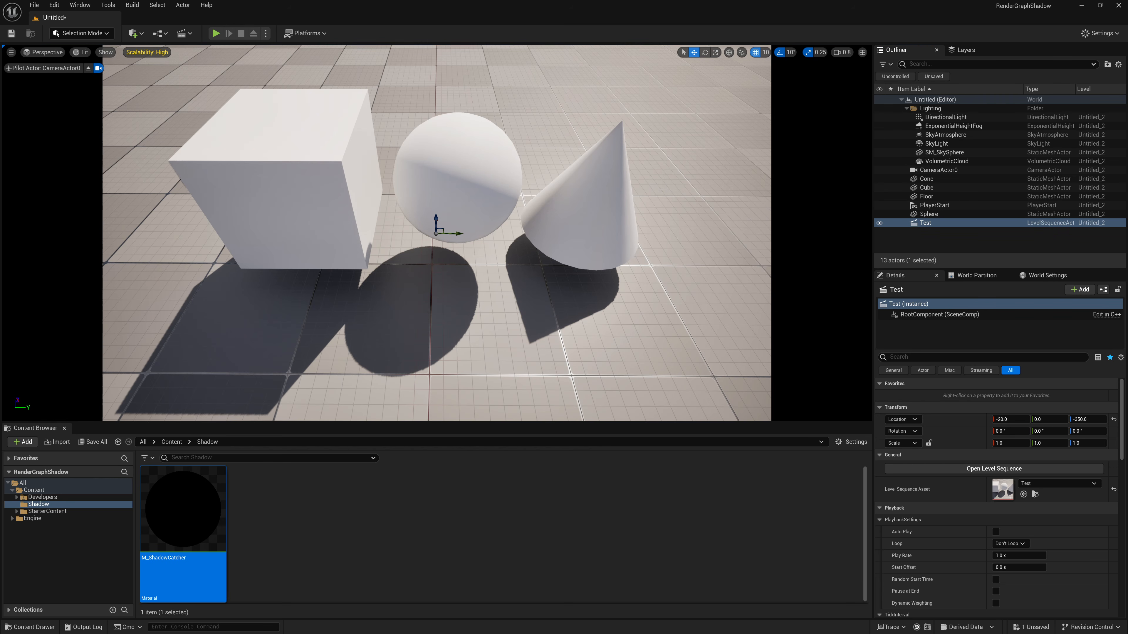
- Open the Movie Render Queue and enlarge its window
left_click(80, 5)
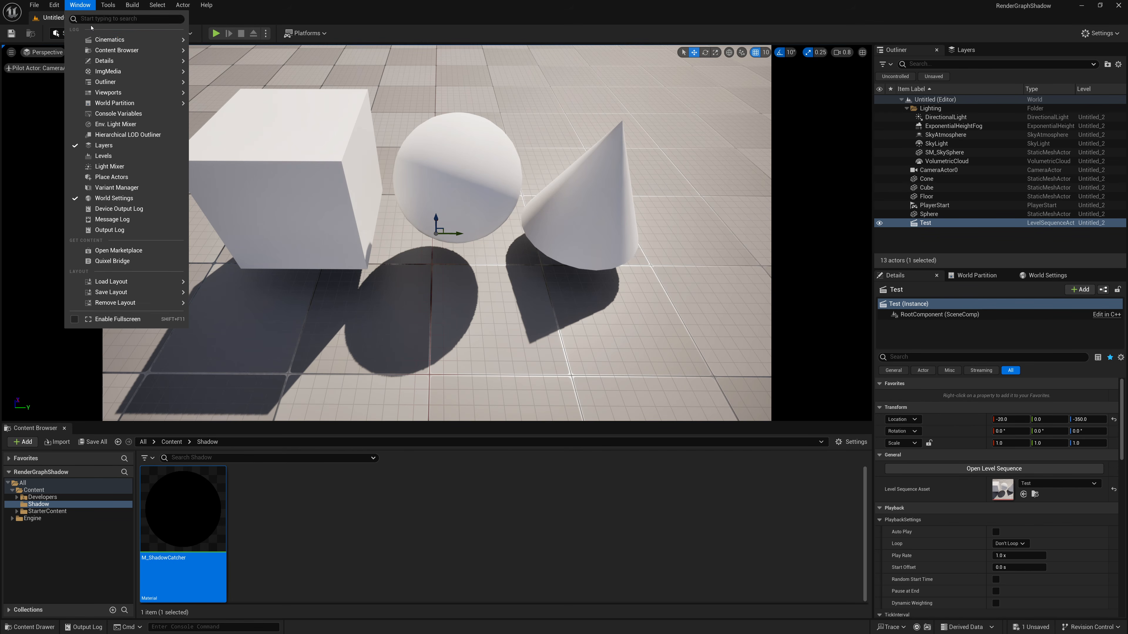
mouse_move(115, 41)
left_click(237, 52)
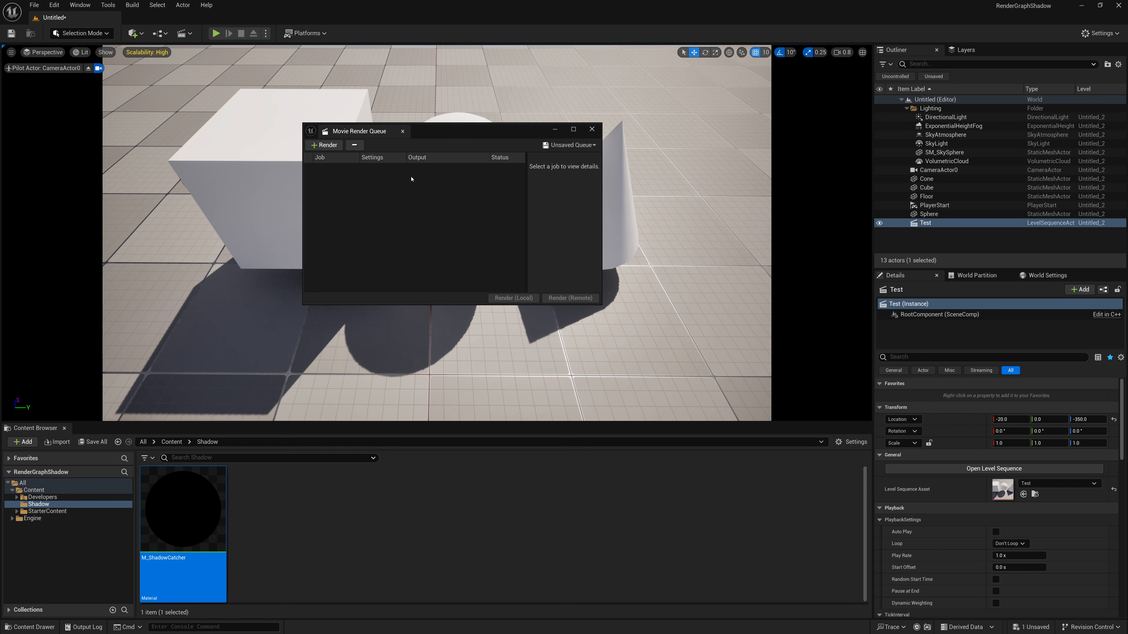
left_click_drag(599, 305, 750, 360)
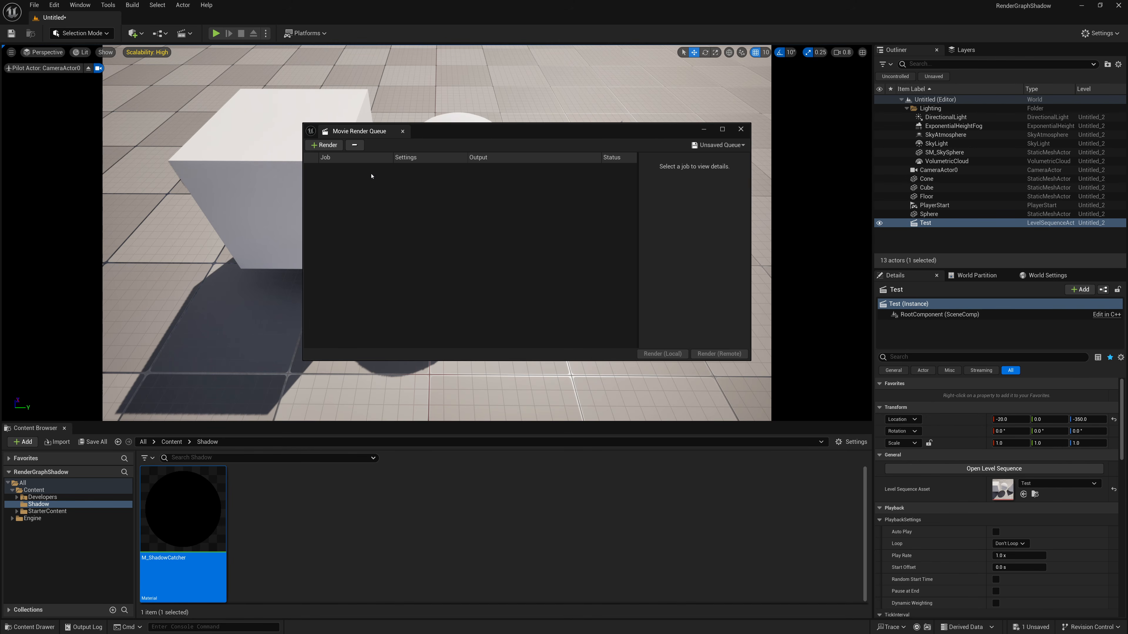
- Add a render job for the Test level sequence stored in the /Game folder
left_click(324, 144)
scroll(364, 208, "down", 2)
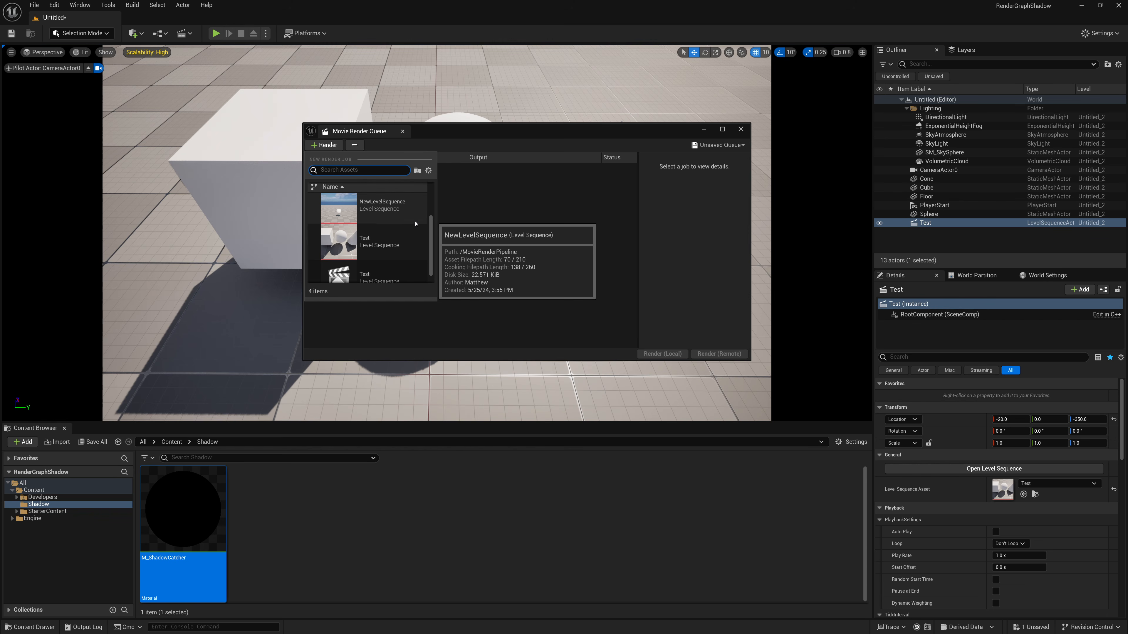
left_click(387, 243)
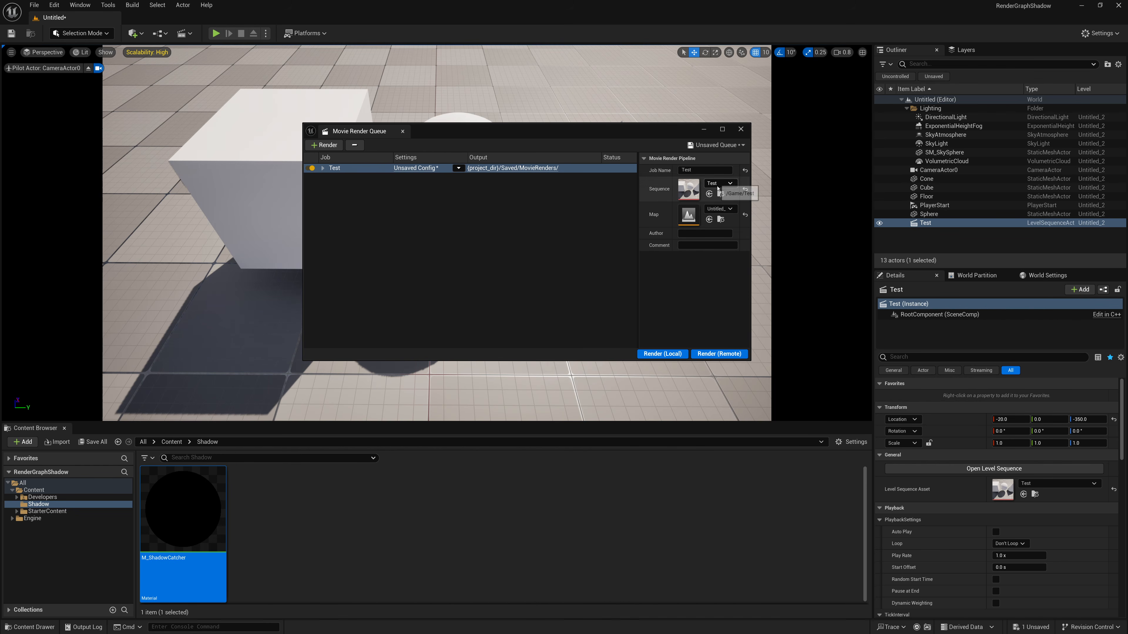
left_click(720, 212)
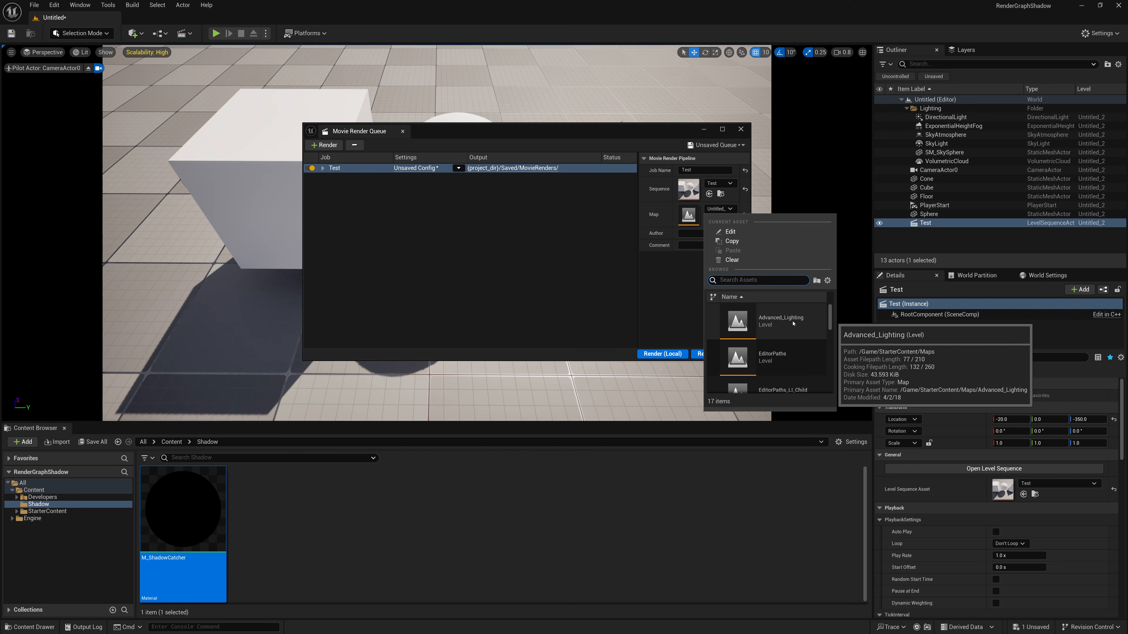
type("Until")
left_click(491, 229)
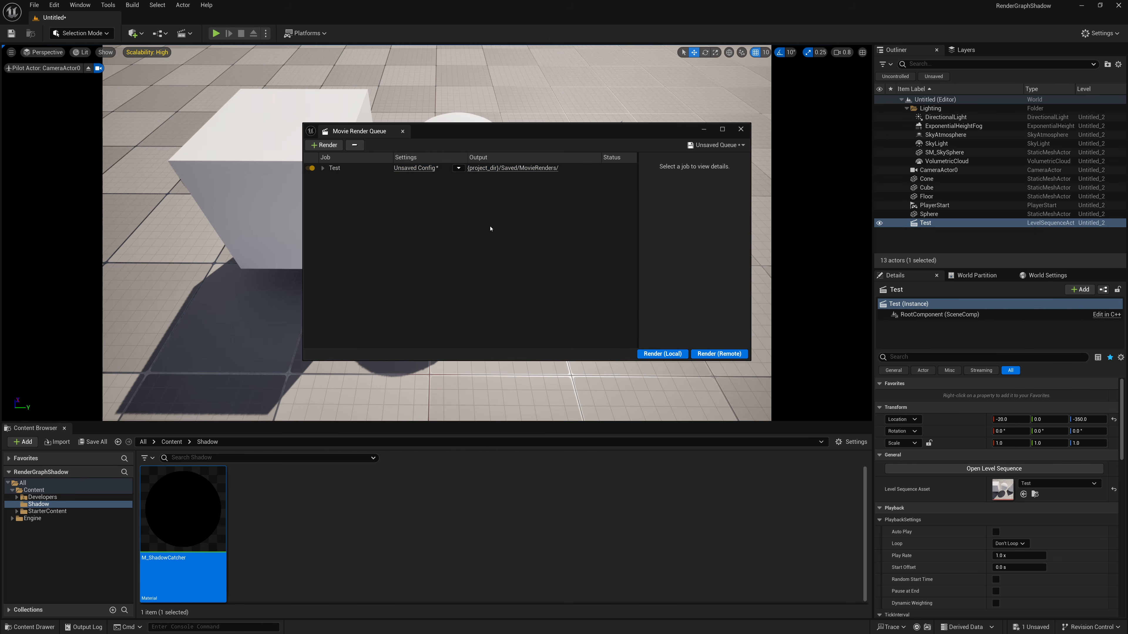
- Save the current level as Untitled in the Content folder, and show the Test job's details in a wider pane
left_click(34, 4)
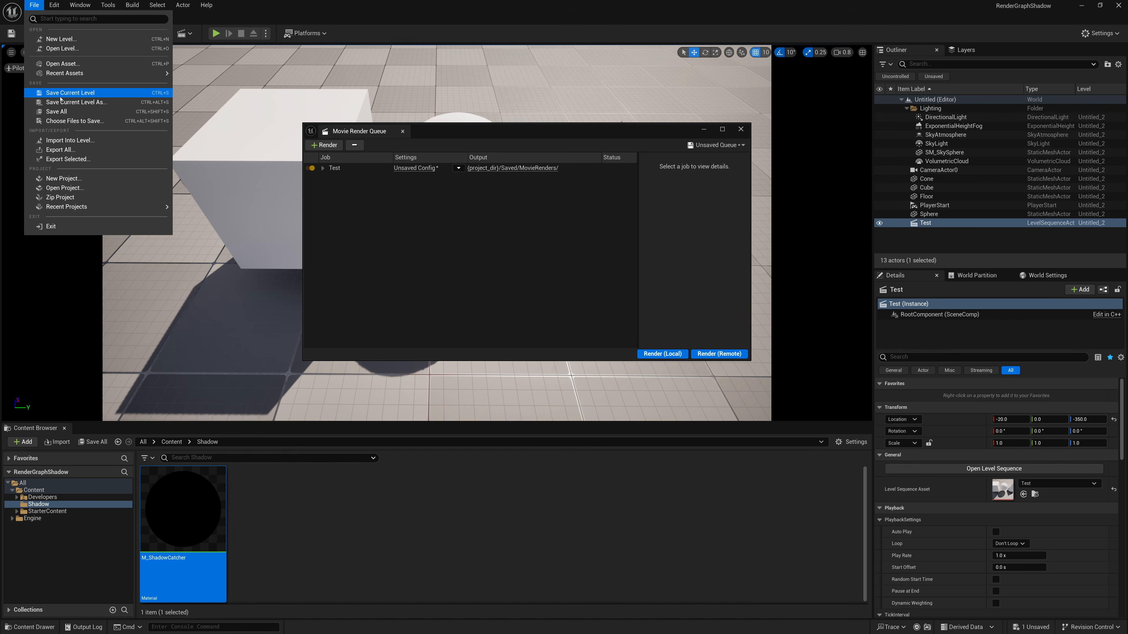
left_click(53, 80)
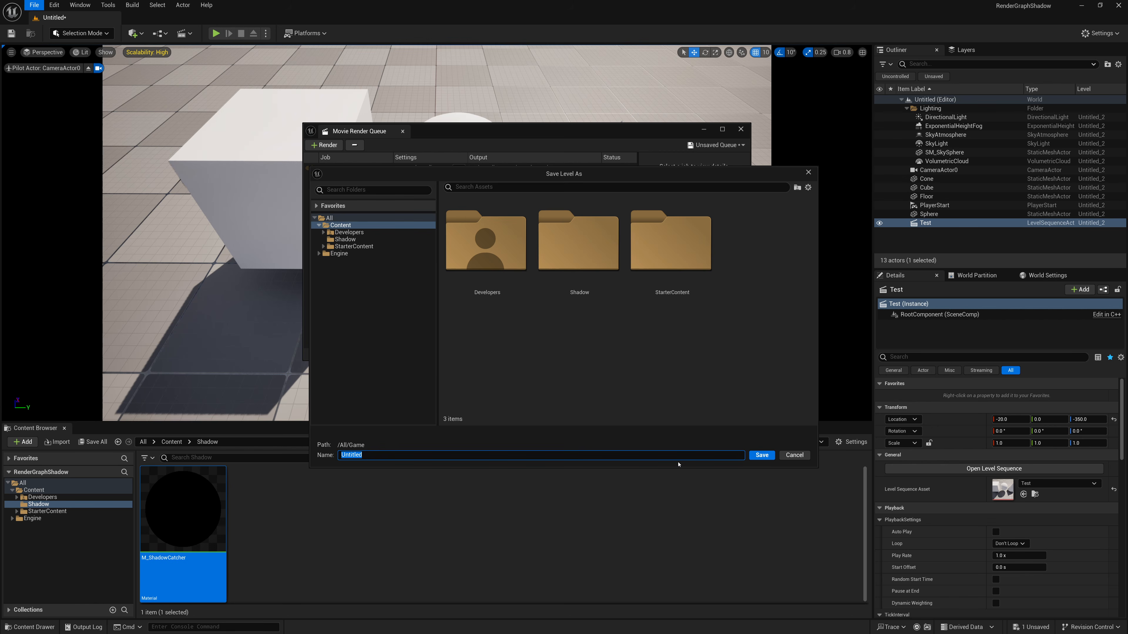
left_click(762, 455)
left_click(357, 168)
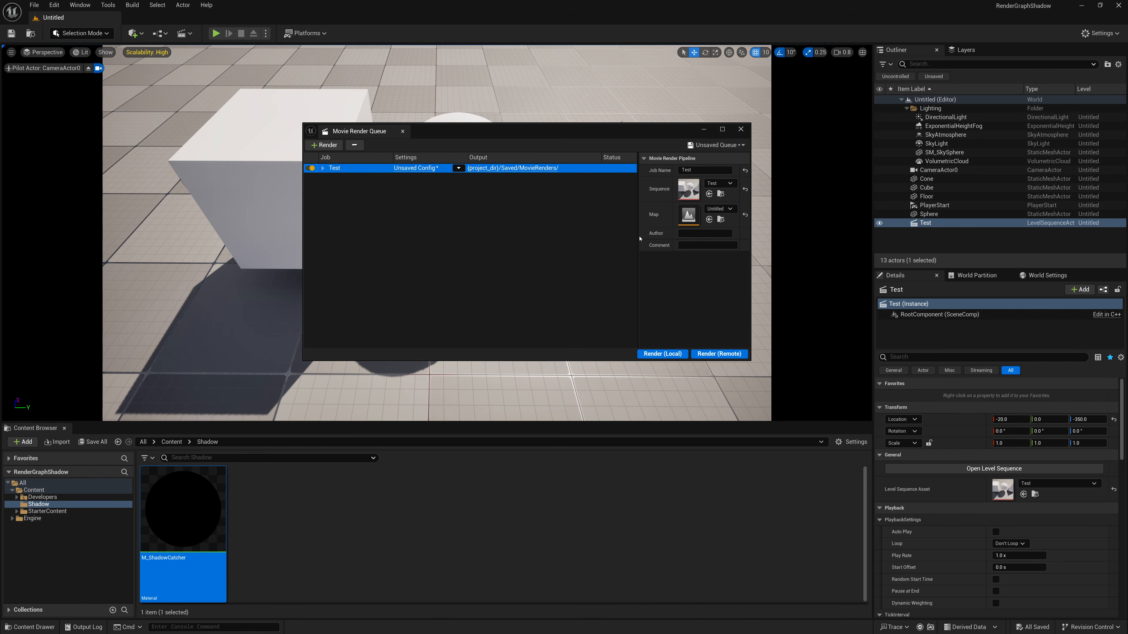
left_click_drag(638, 249, 593, 248)
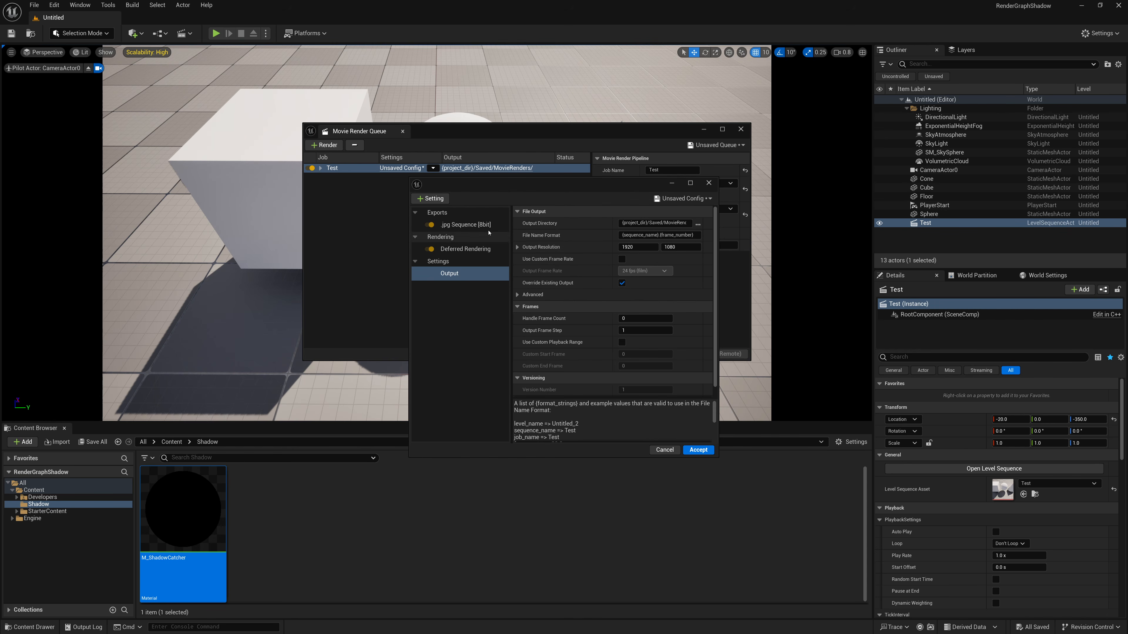
- Review which setting types can be added to the Test job's render configuration, and close the configuration
left_click(430, 198)
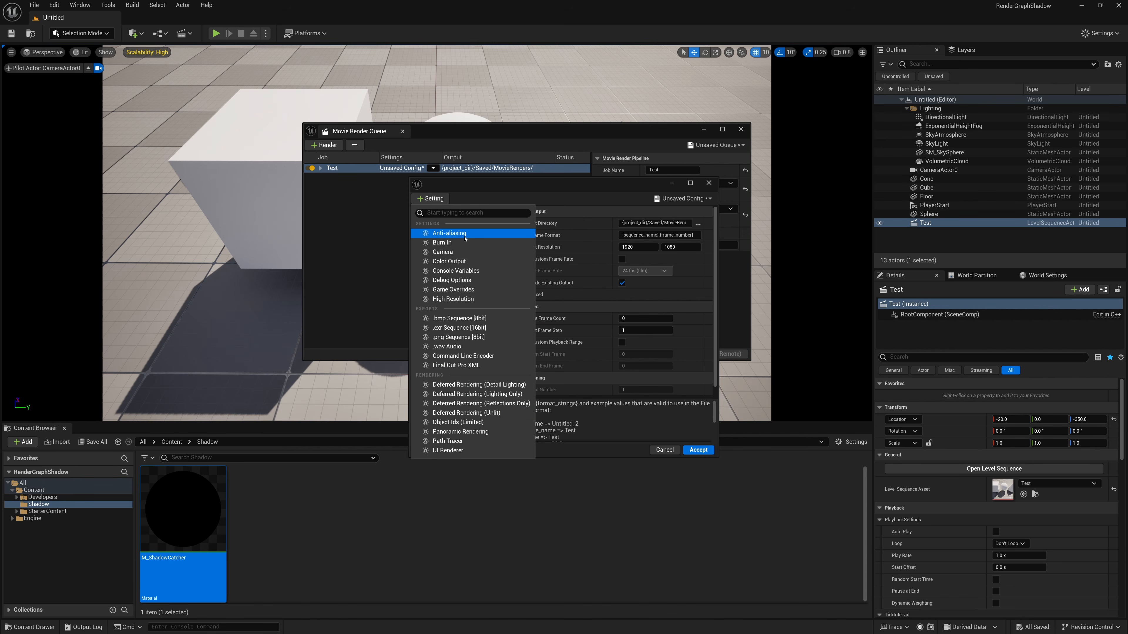
left_click(560, 196)
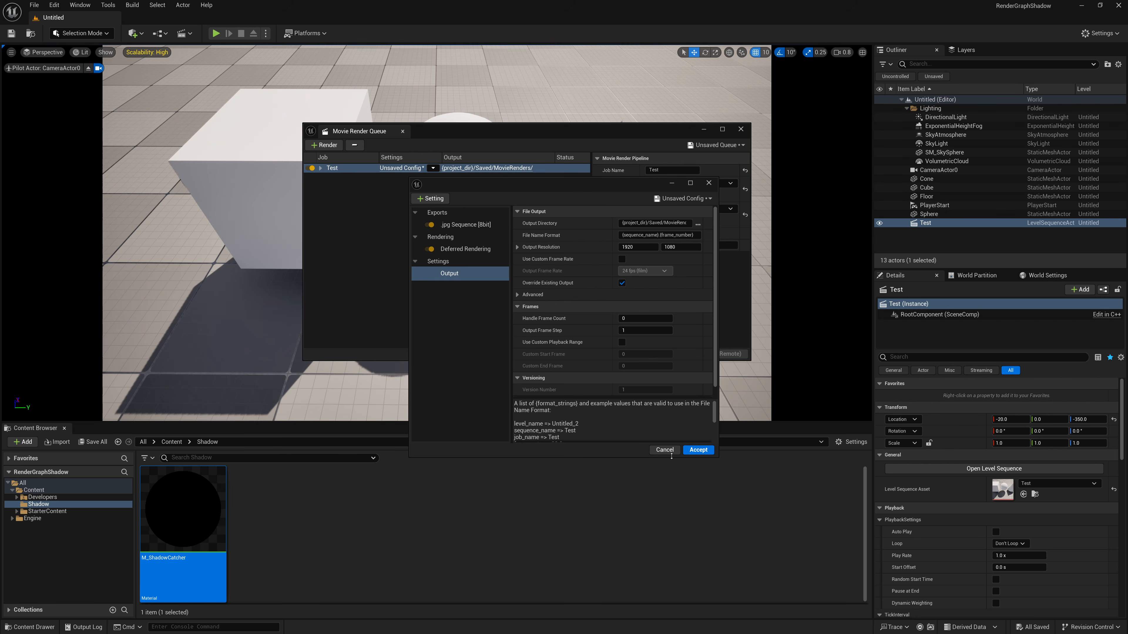
left_click(698, 450)
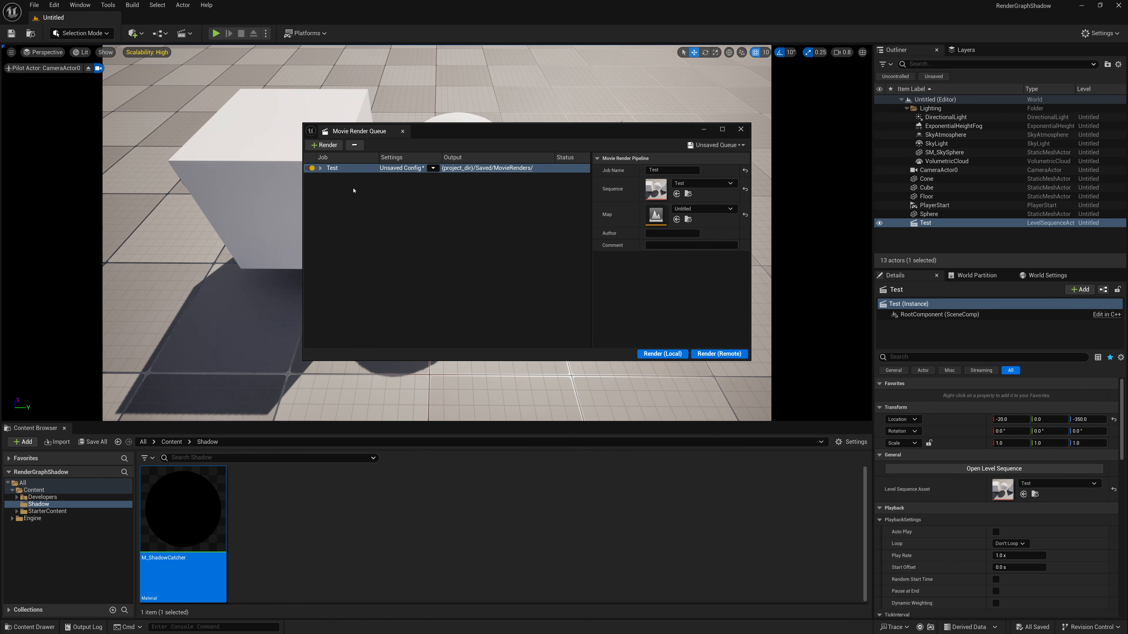
- Replace the Test job's configuration with a render graph and open that graph for editing
left_click_drag(303, 196, 222, 196)
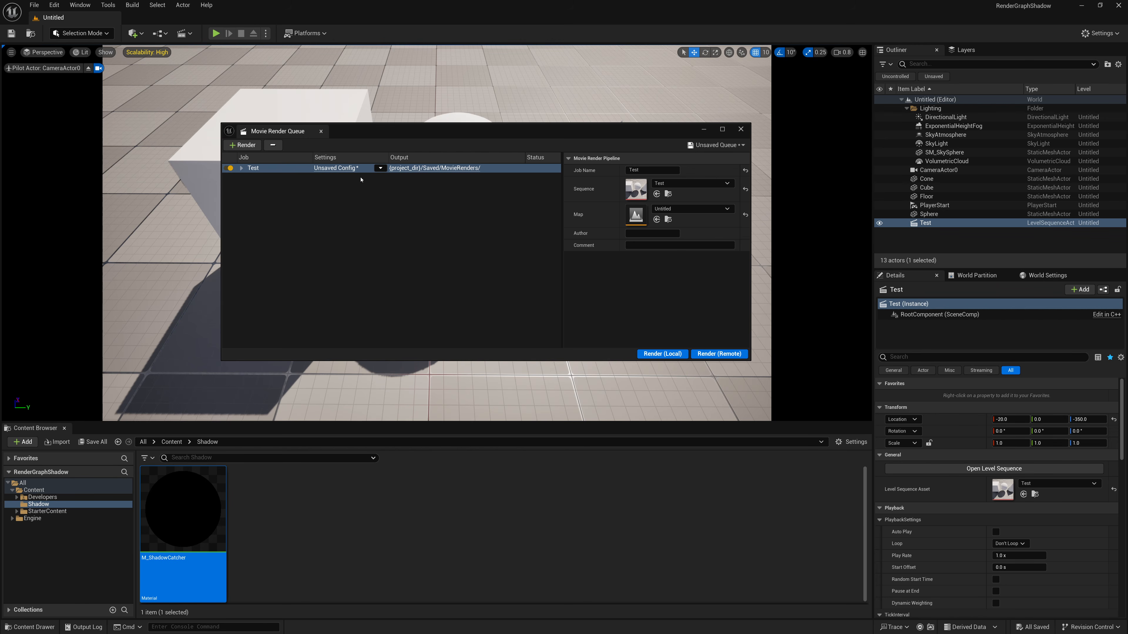
left_click(380, 168)
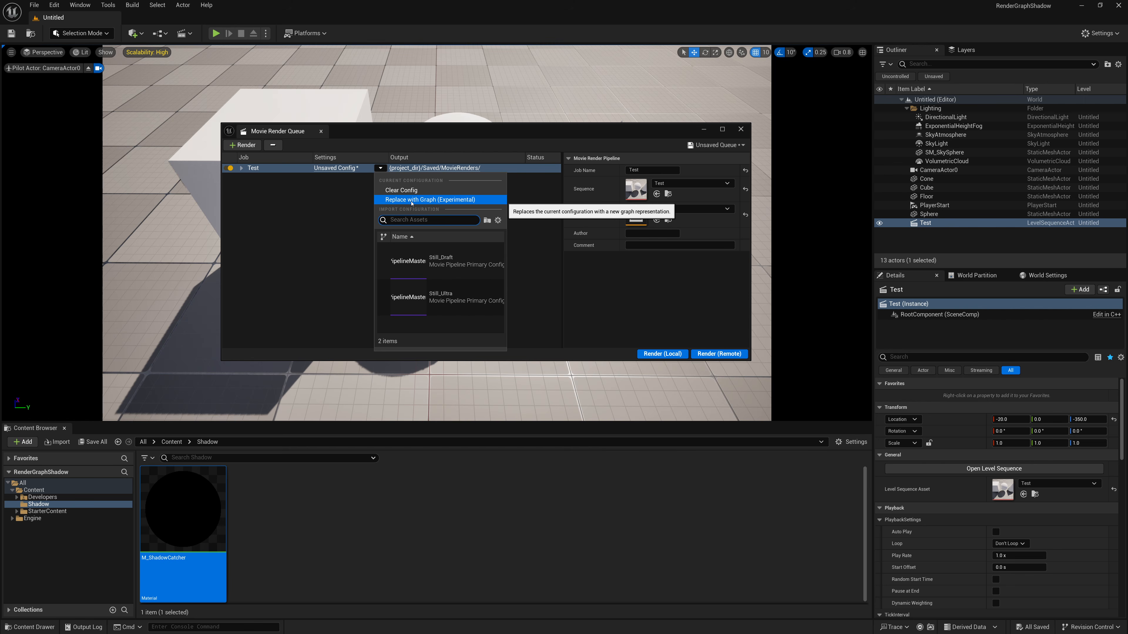
left_click(442, 202)
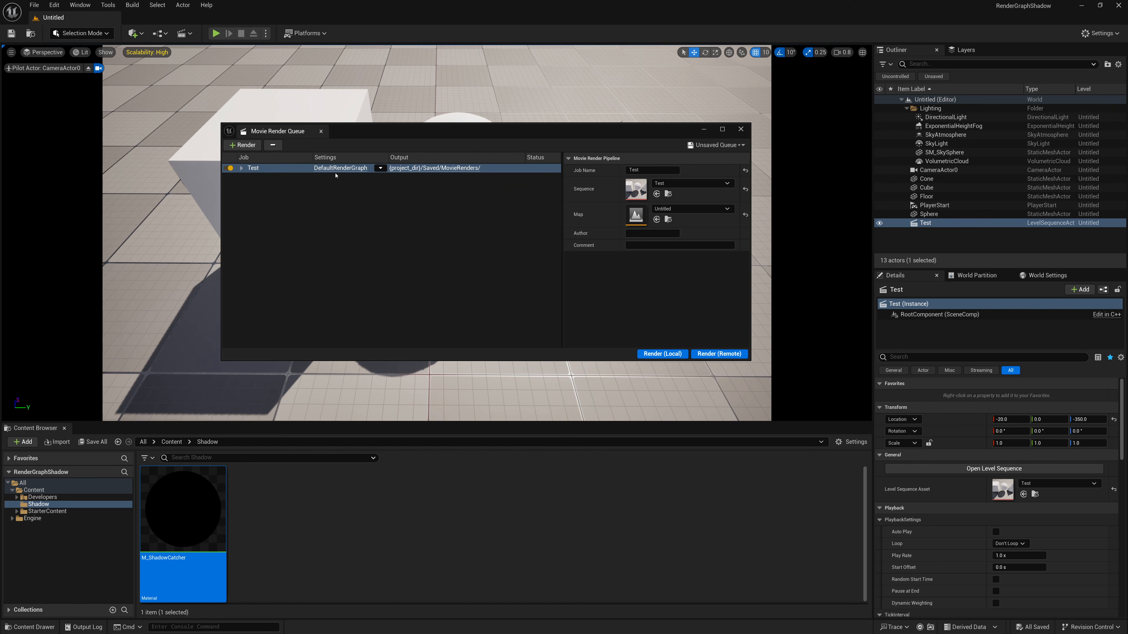
left_click(237, 254)
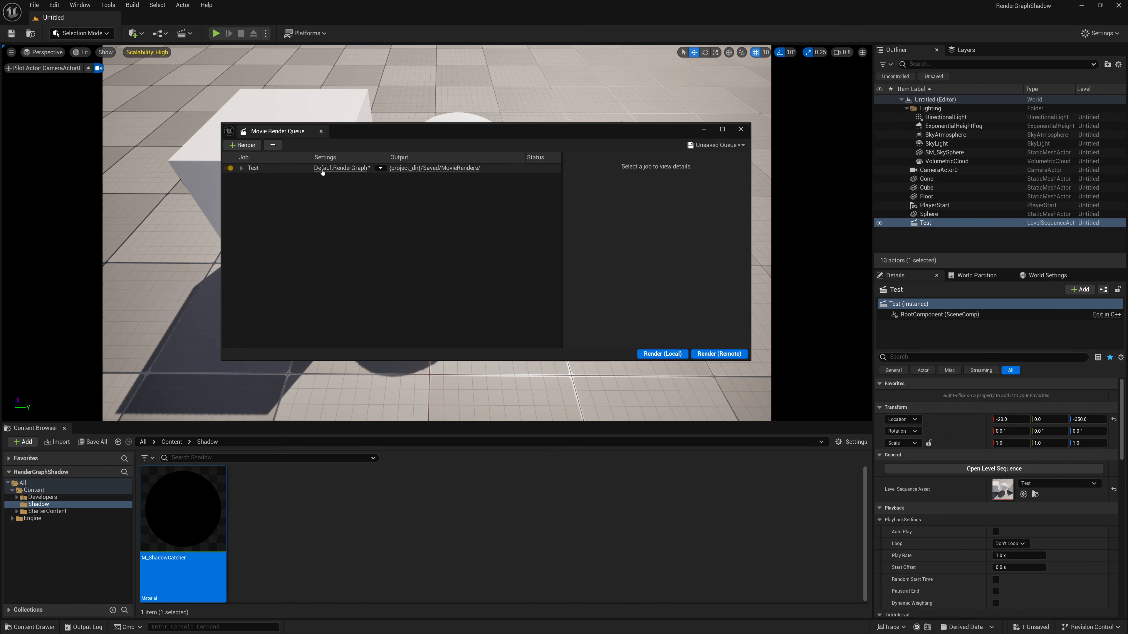
left_click(338, 169)
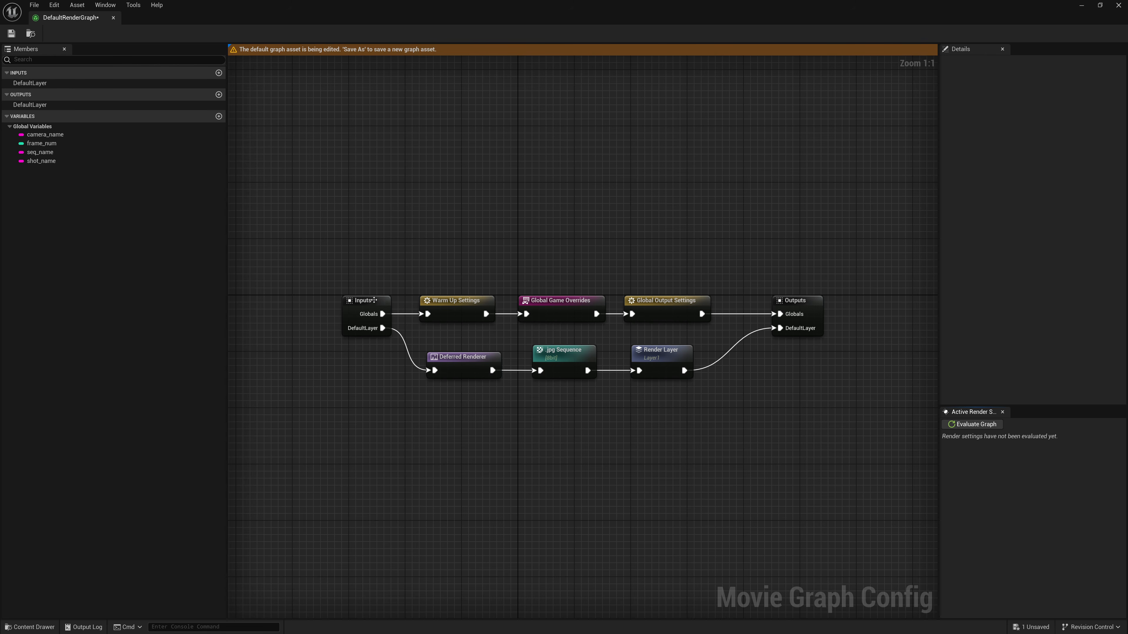
- Examine the settings of the default graph's nodes, from Inputs and Outputs through the Globals branch to the DefaultLayer branch
left_click(371, 299)
left_click(779, 299)
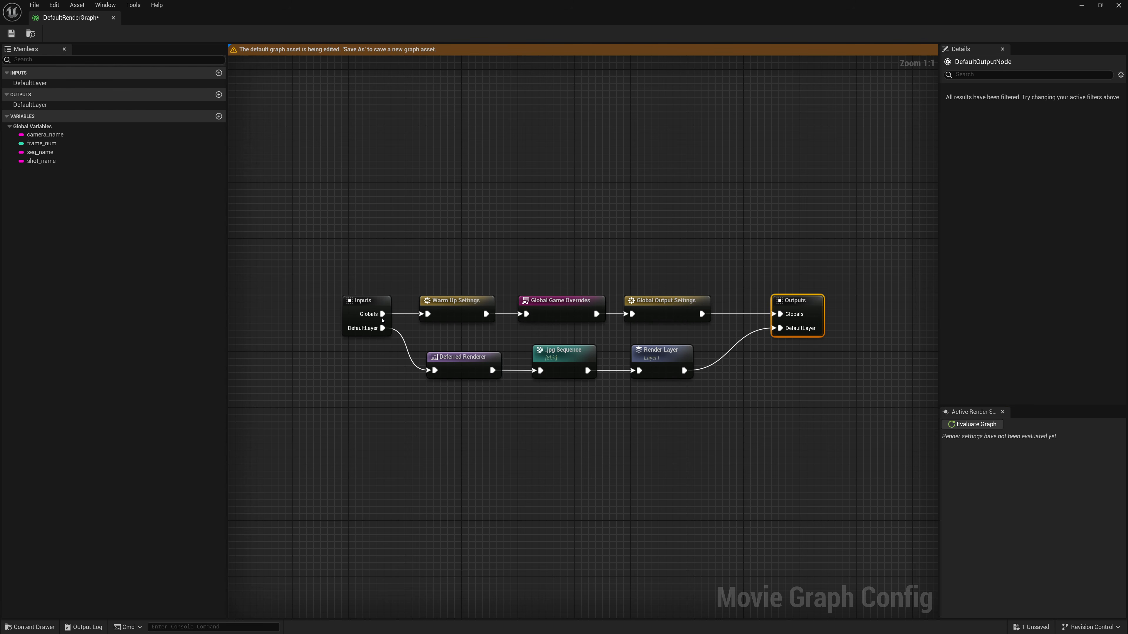
left_click(484, 311)
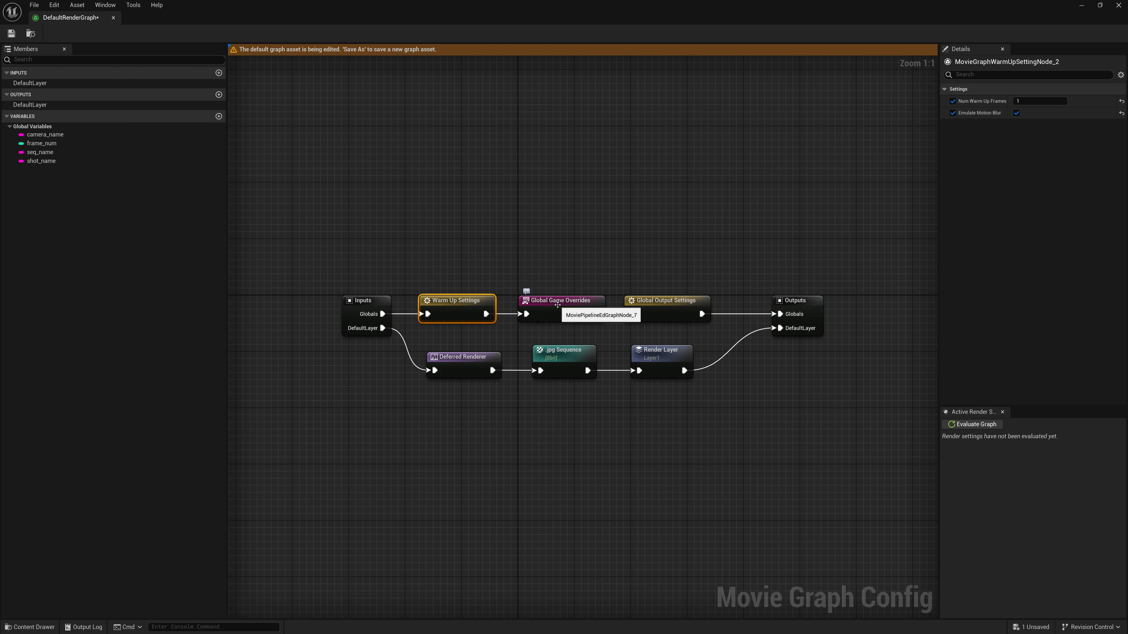
left_click(556, 306)
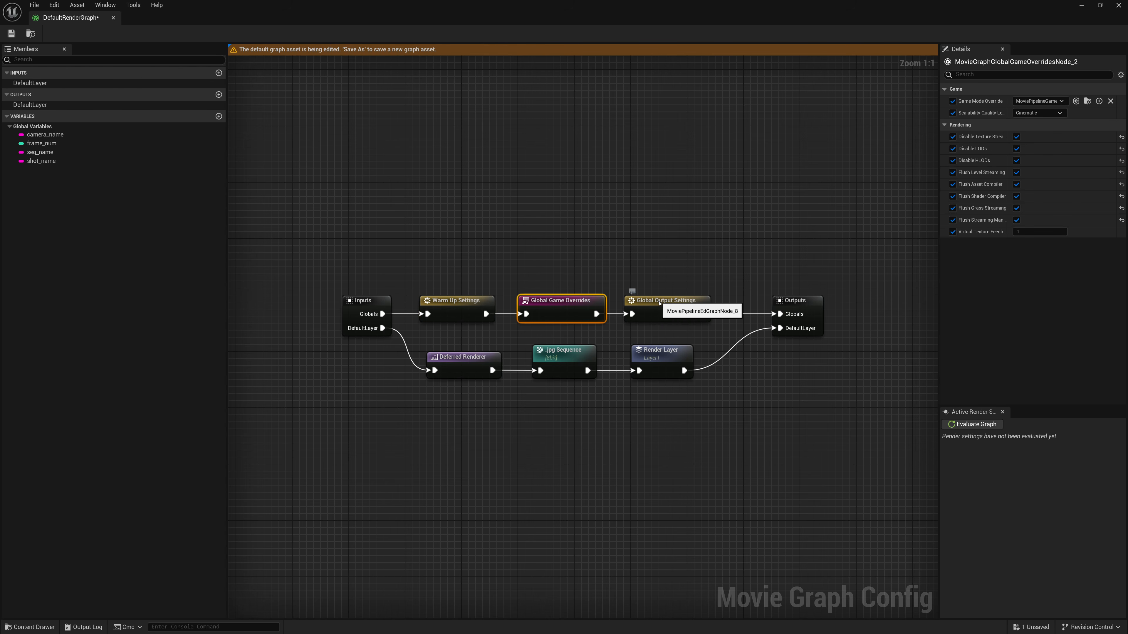
left_click(658, 302)
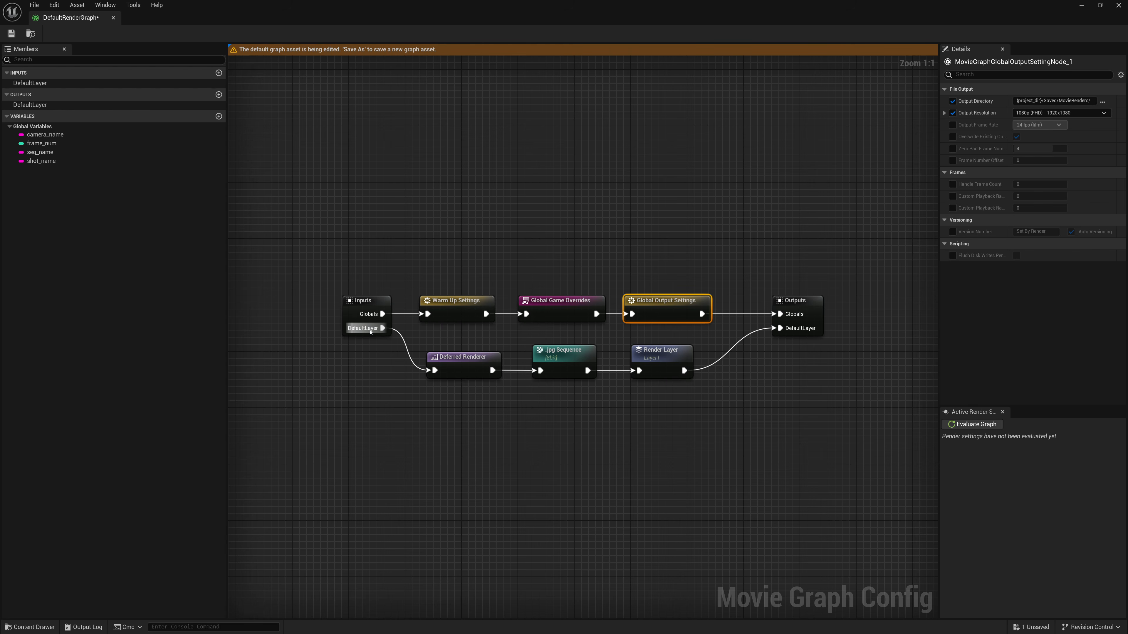
left_click(439, 359)
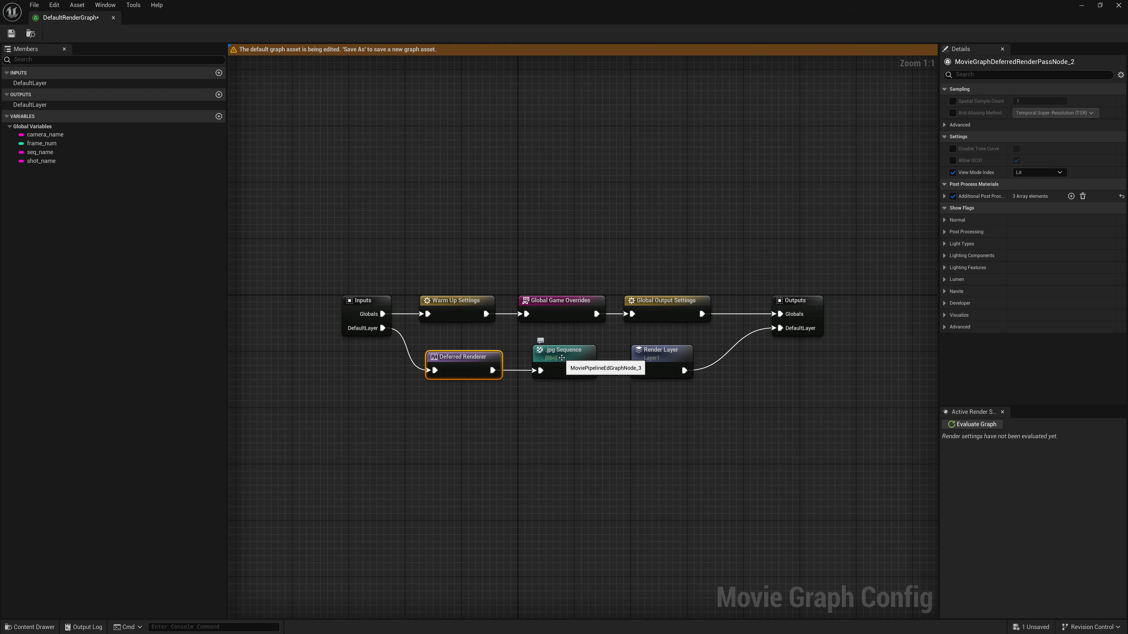
left_click(553, 358)
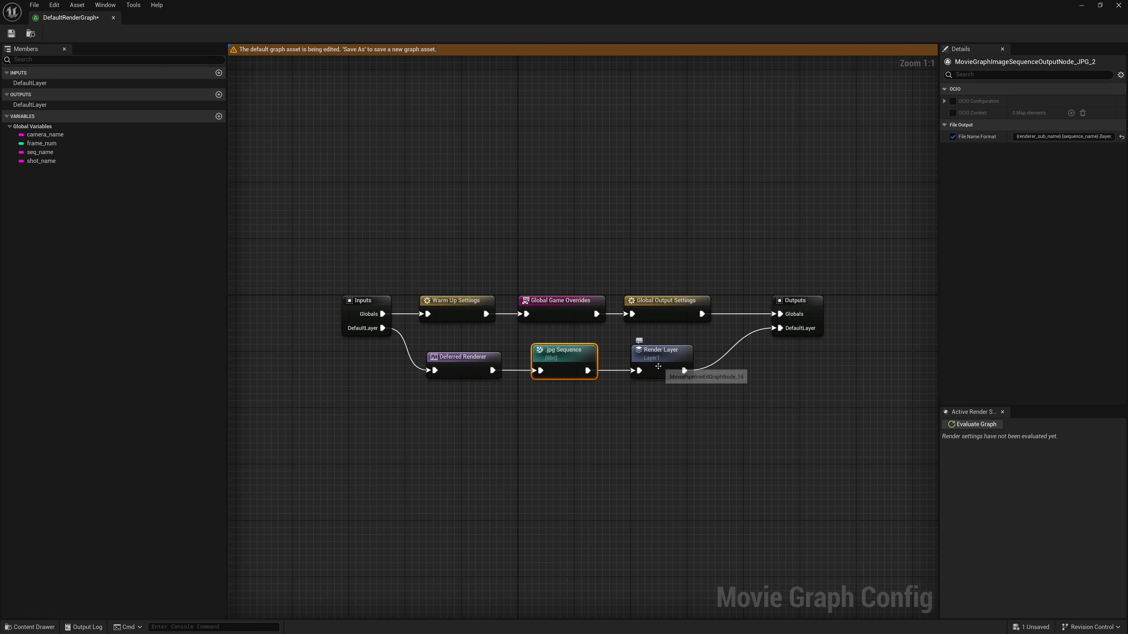
left_click(653, 363)
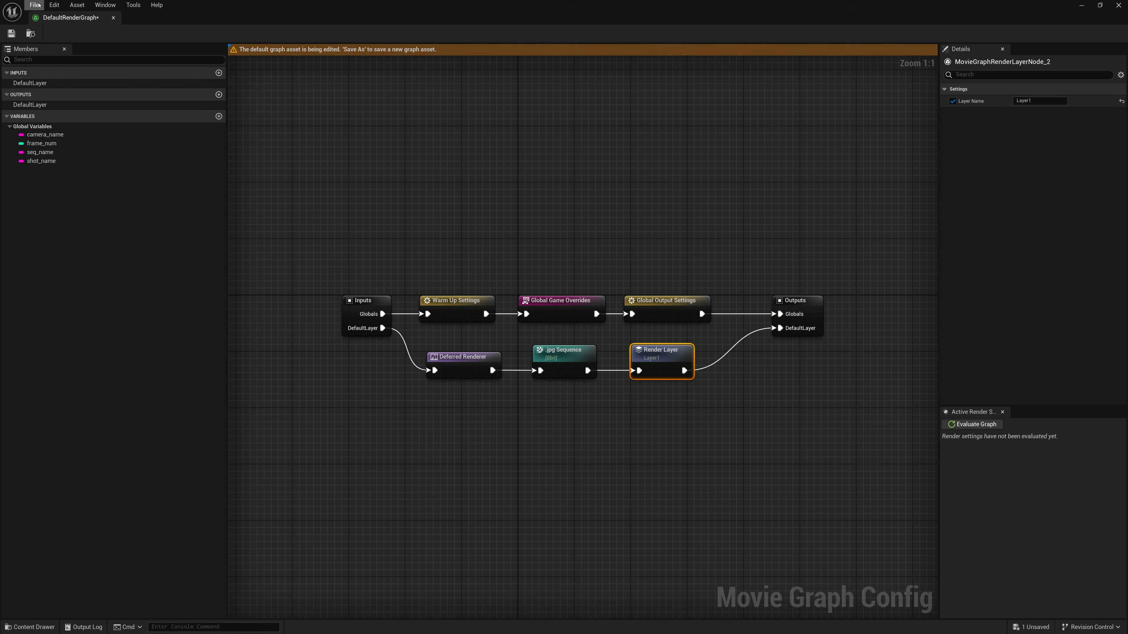
- Save the default render graph as a new asset named MyRenderGraph in the Content folder
left_click(34, 5)
left_click(57, 85)
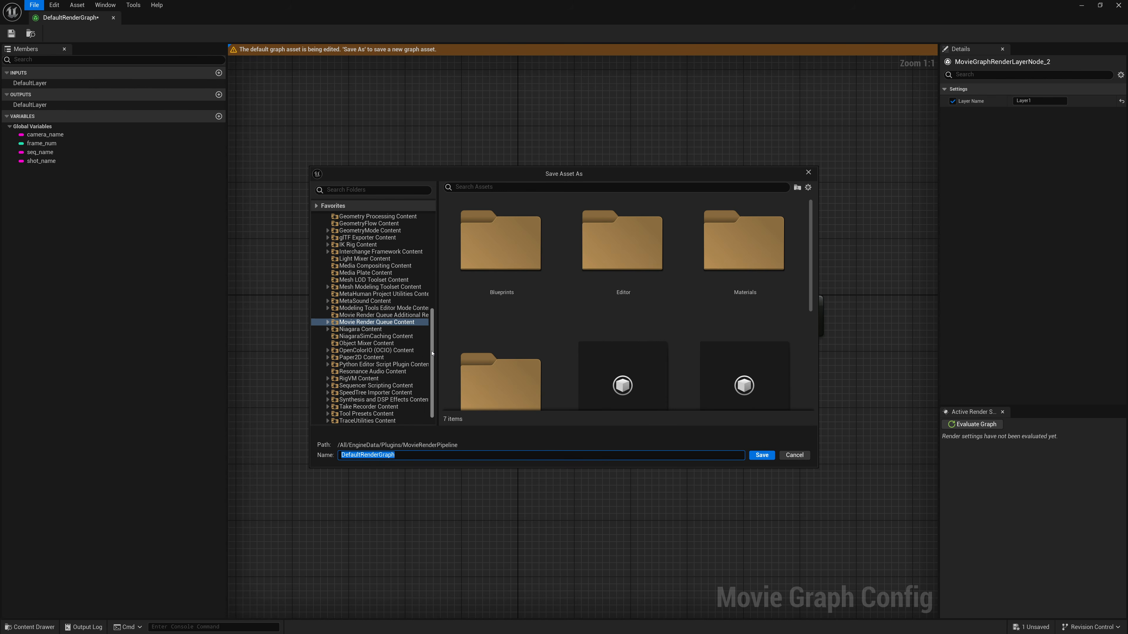
scroll(347, 267, "up", 10)
left_click(341, 225)
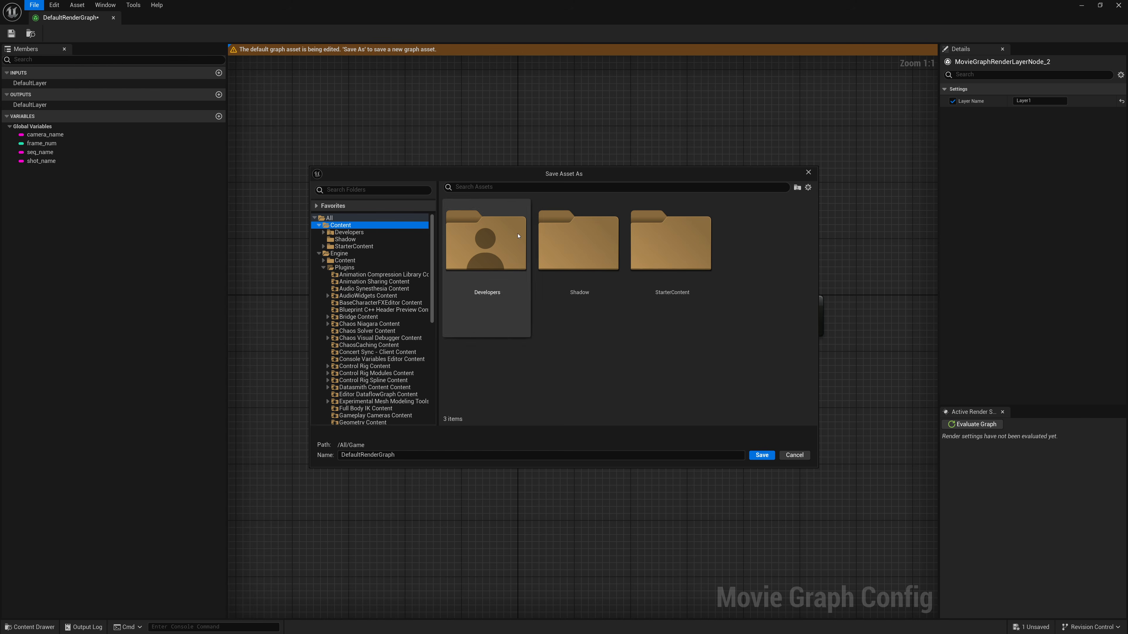
left_click(411, 454)
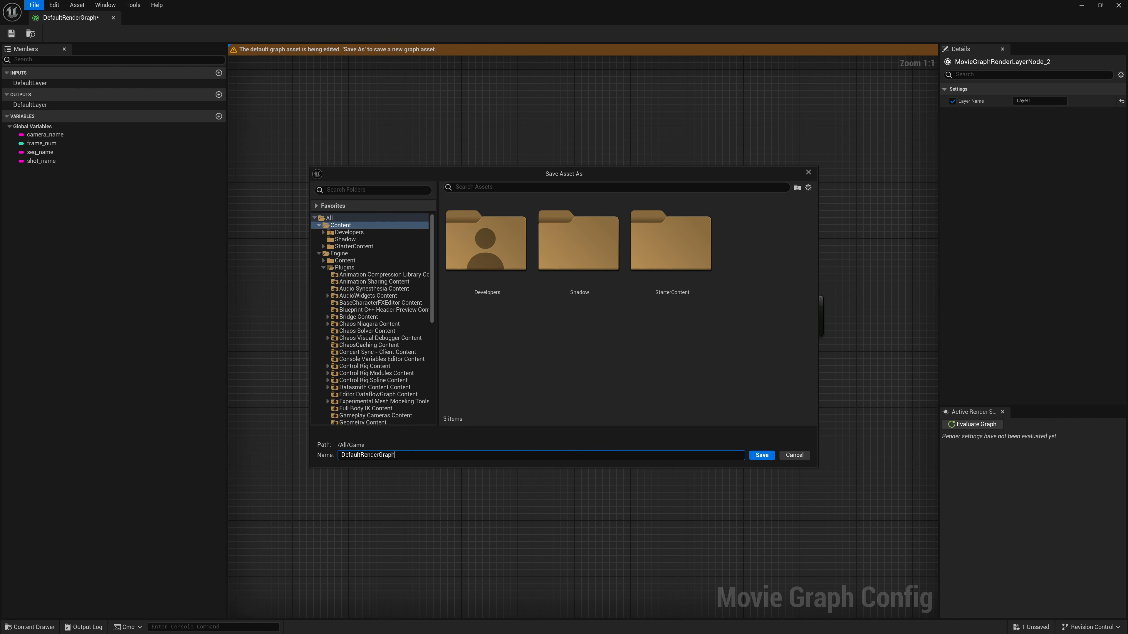
key("ctrl+a")
key("BackSpace")
type("ShadowPas")
type("sGraph")
type("MyRenderGraph")
key("Return")
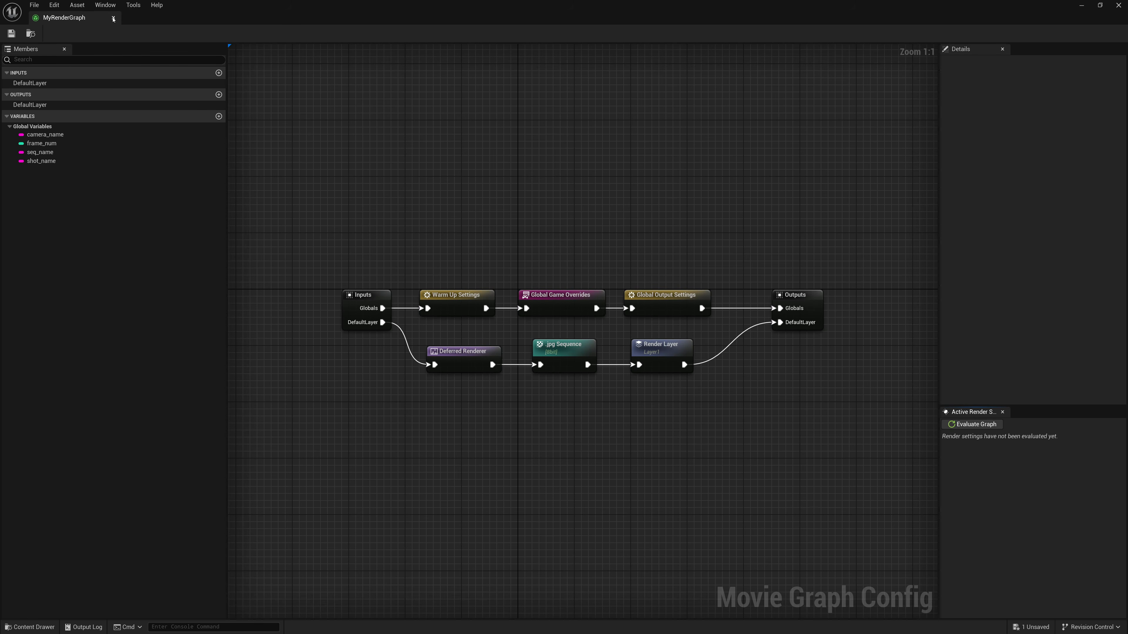
- Close the graph editor and assign MyRenderGraph as the Test job's configuration
left_click(114, 17)
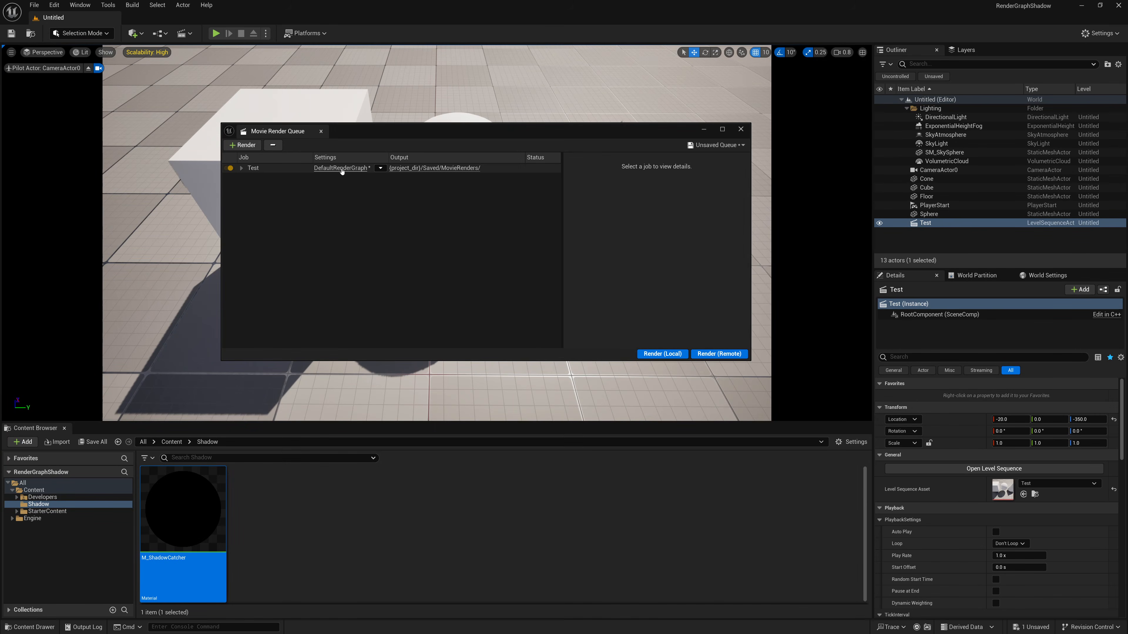
left_click(381, 168)
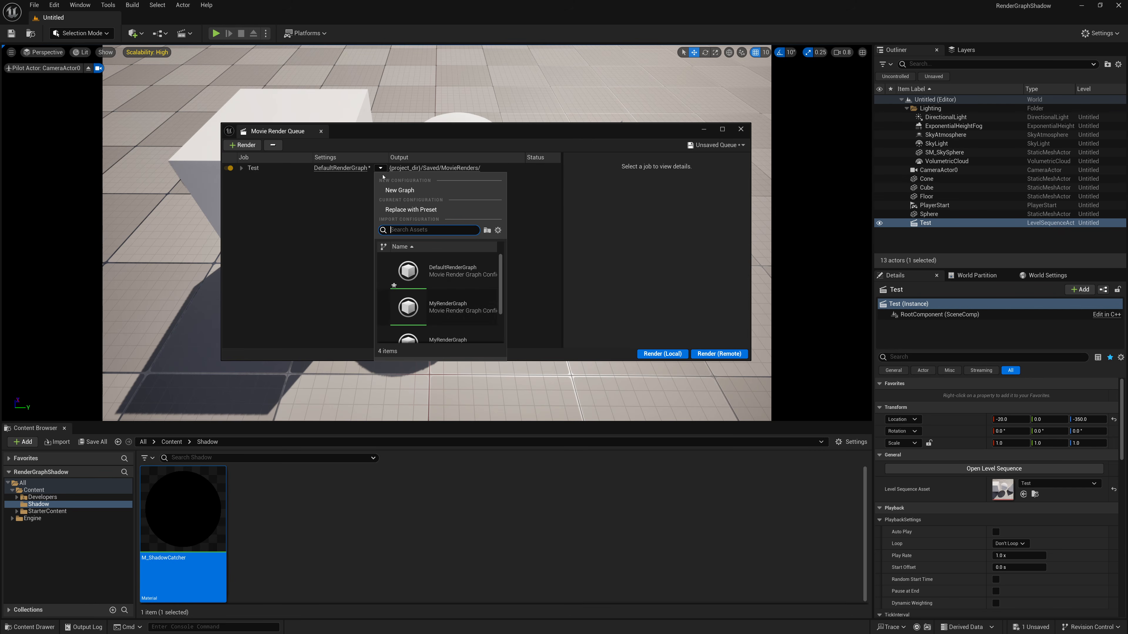
scroll(450, 298, "down", 1)
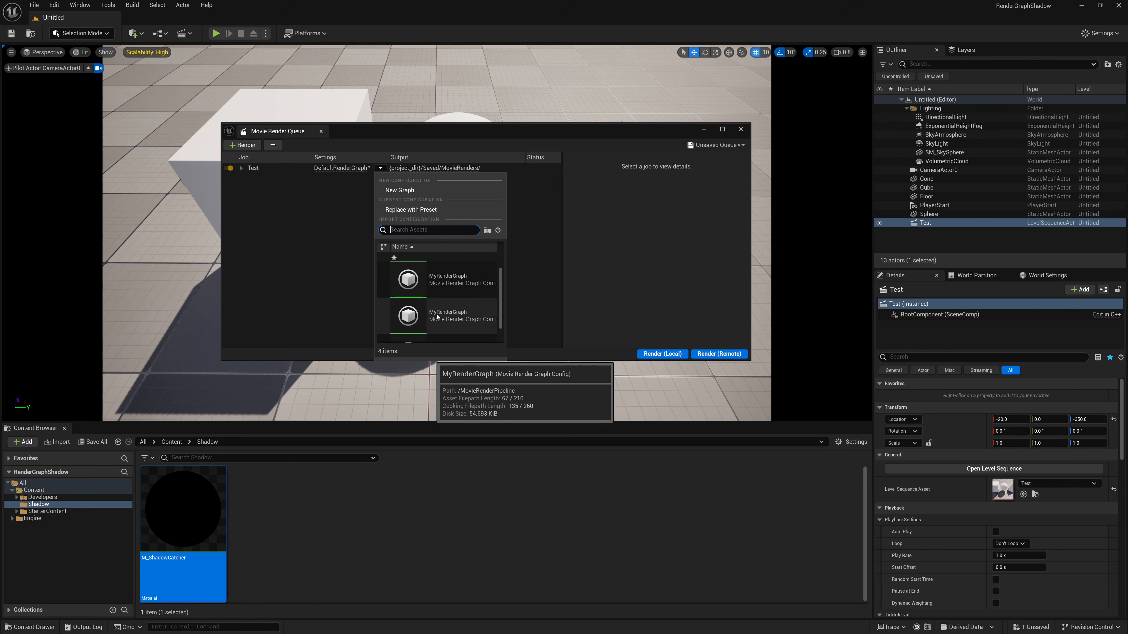
left_click(414, 284)
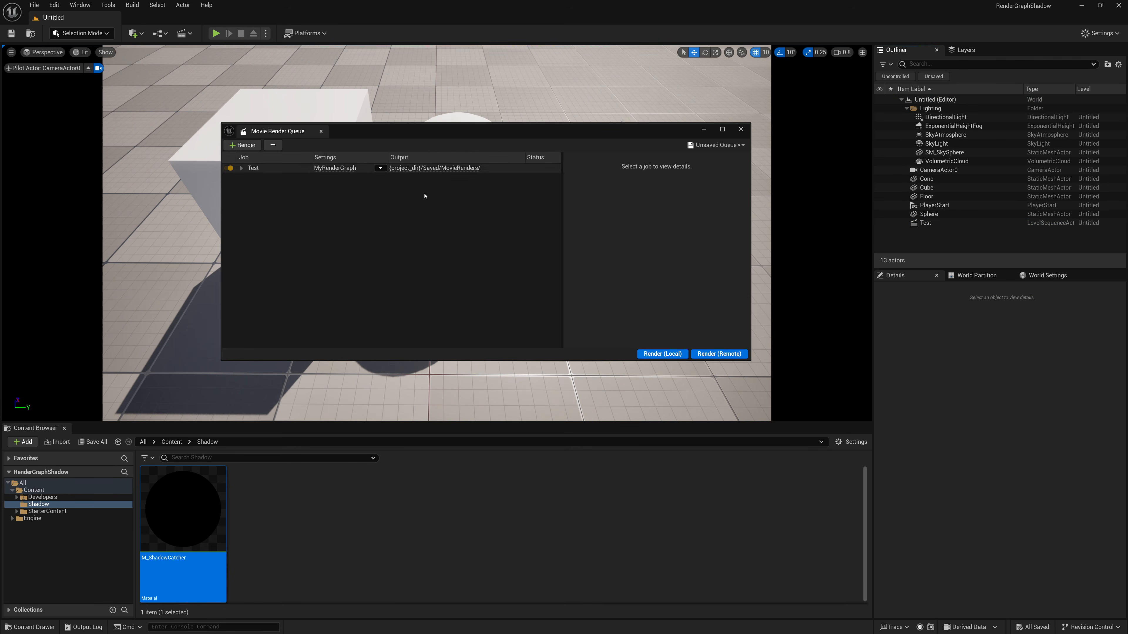
- Check the Test job's sequence and map, and review the Test sequence's camera cut track in Sequencer before closing it
left_click(529, 168)
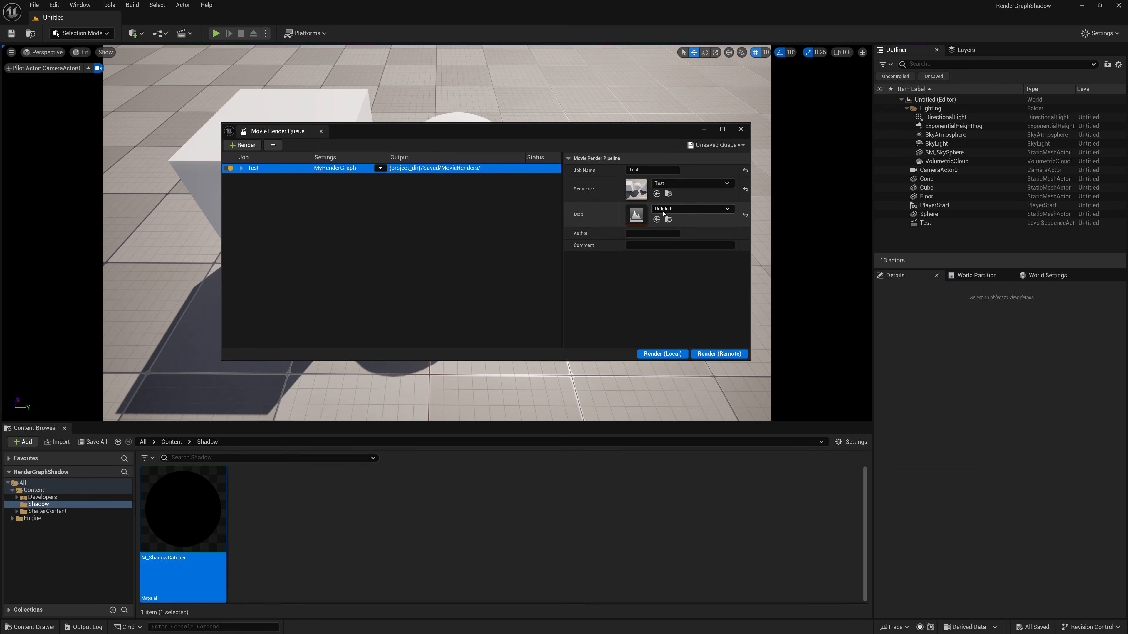
left_click(184, 32)
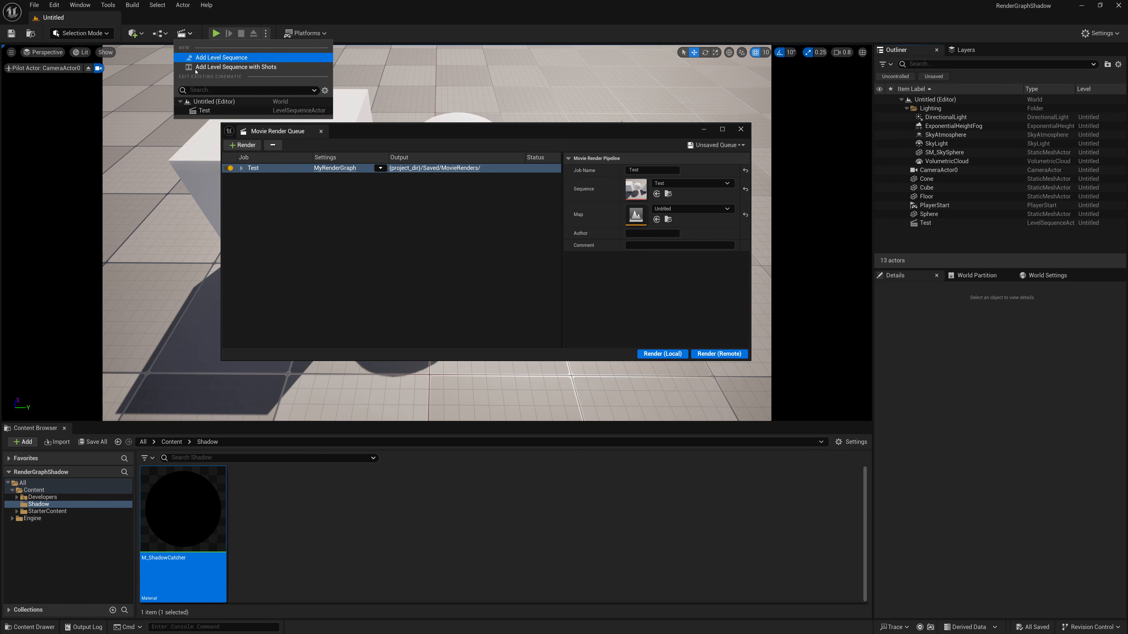
left_click(209, 112)
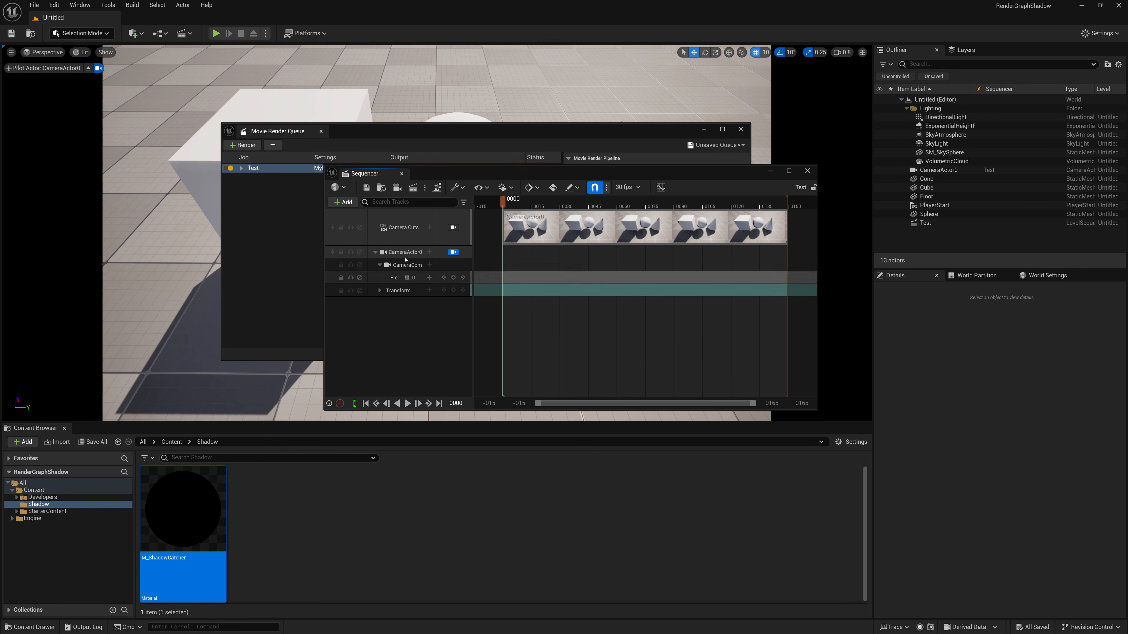
left_click(402, 174)
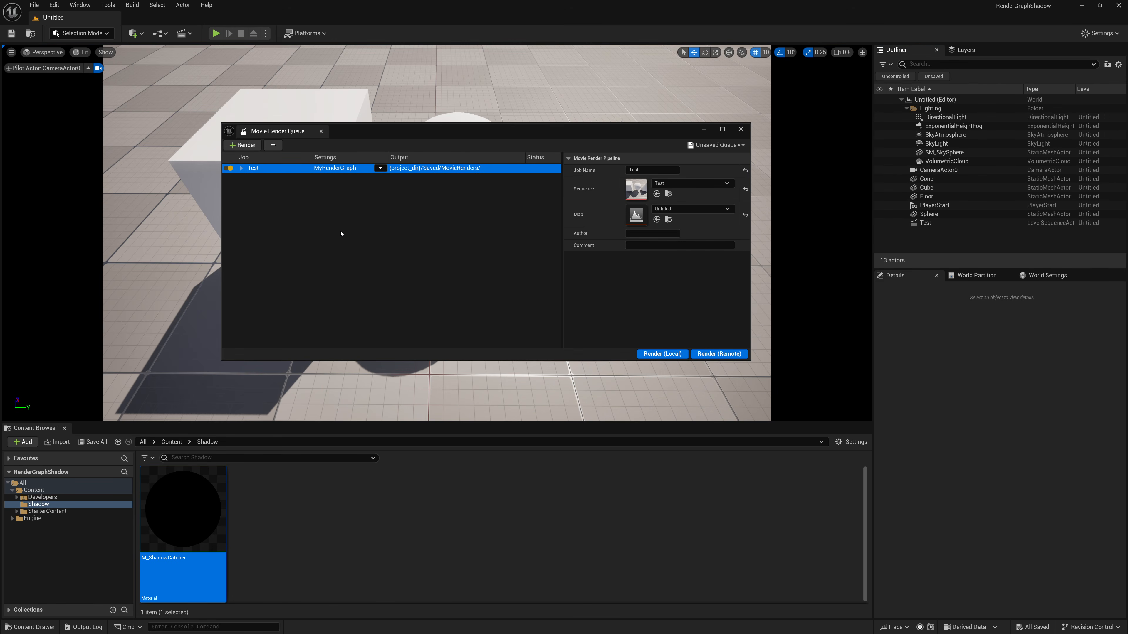
- Render the Test job locally and review the rendered frames in the MovieRenders output folder
left_click(655, 354)
left_click(424, 170)
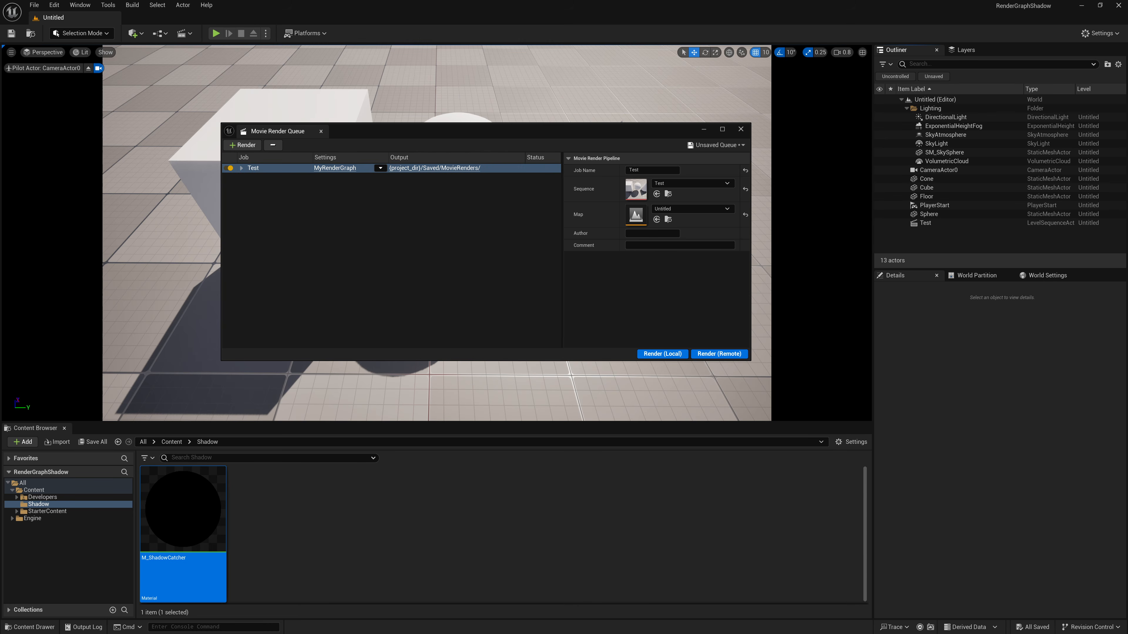
left_click(391, 185)
left_click(462, 169)
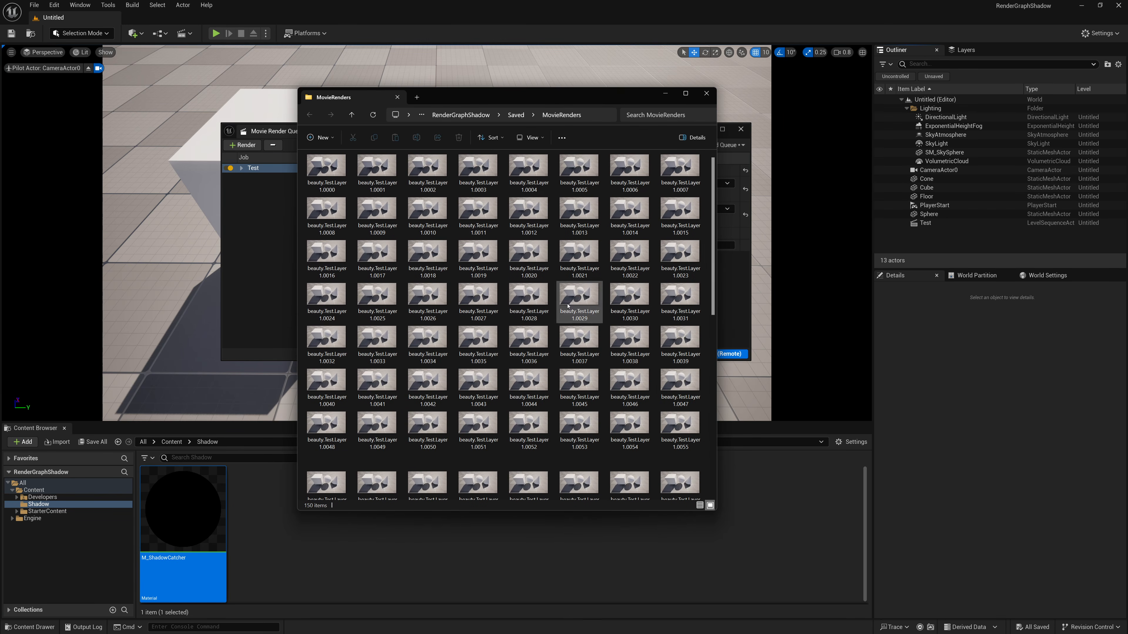
scroll(671, 356, "down", 5)
scroll(665, 365, "up", 7)
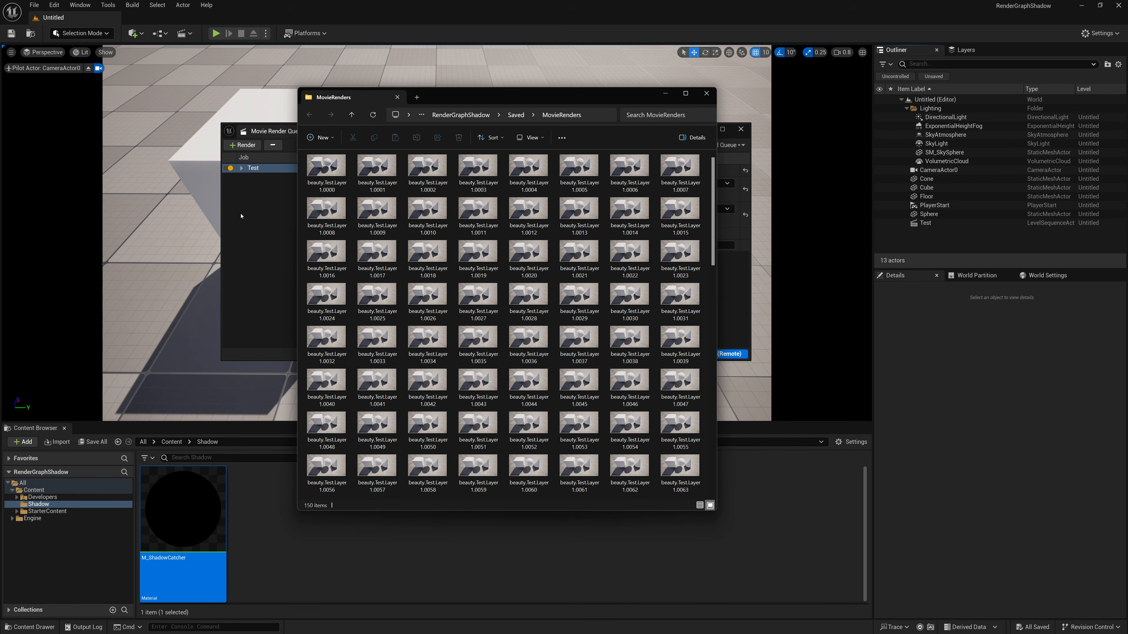
left_click(665, 93)
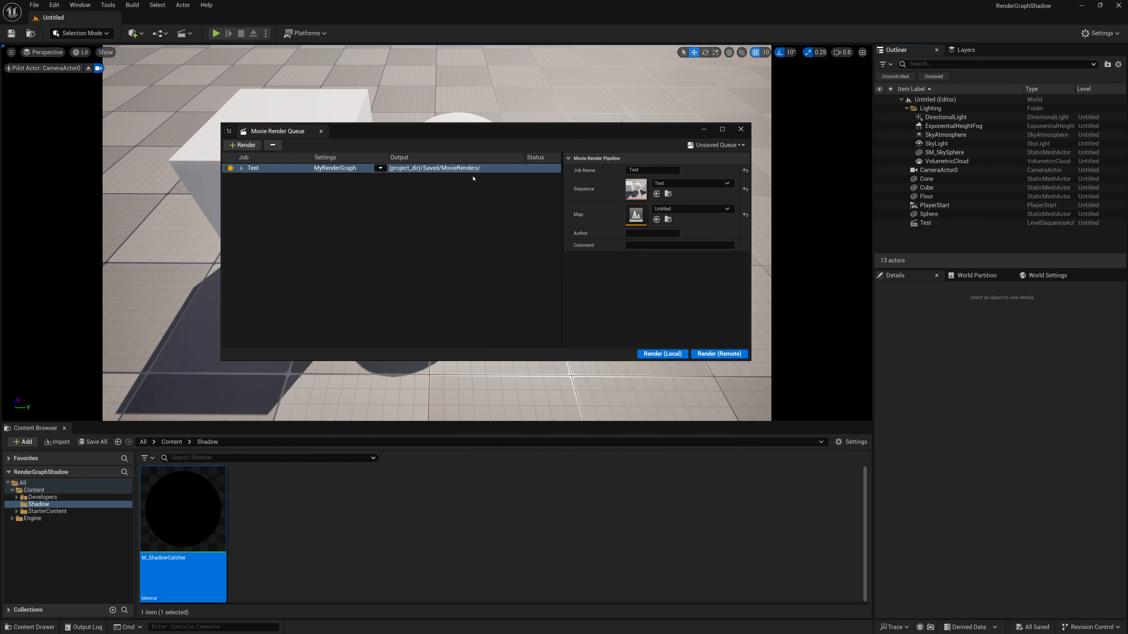
- Open the MyRenderGraph configuration and add a second .jpg Sequence node below the existing one, connected to the Deferred Renderer's output
left_click_drag(499, 139, 468, 118)
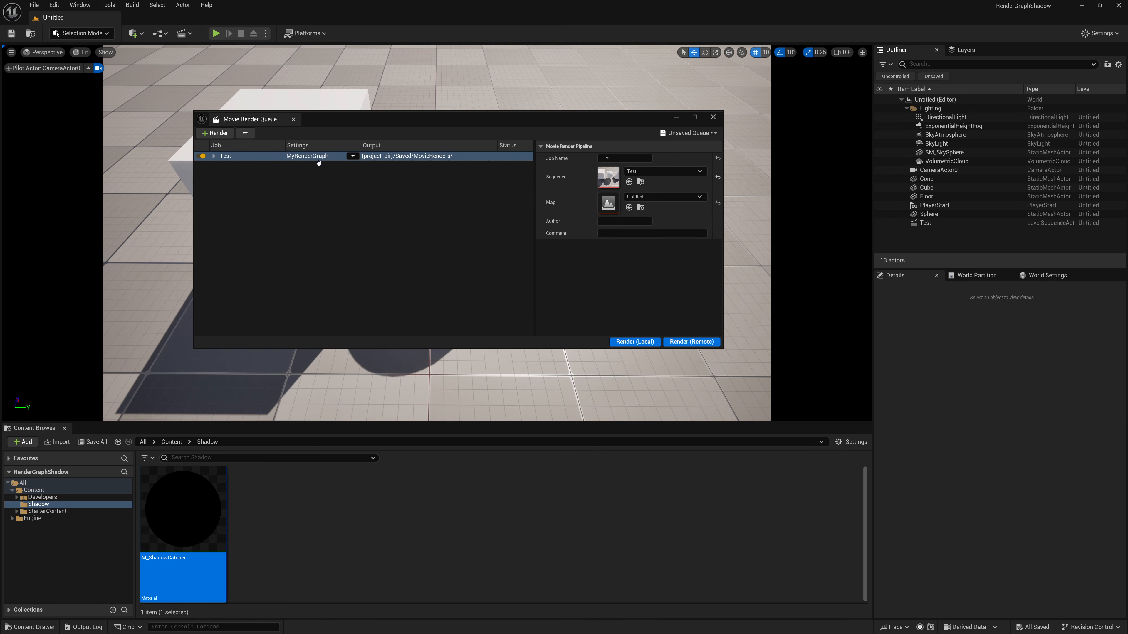
left_click(316, 158)
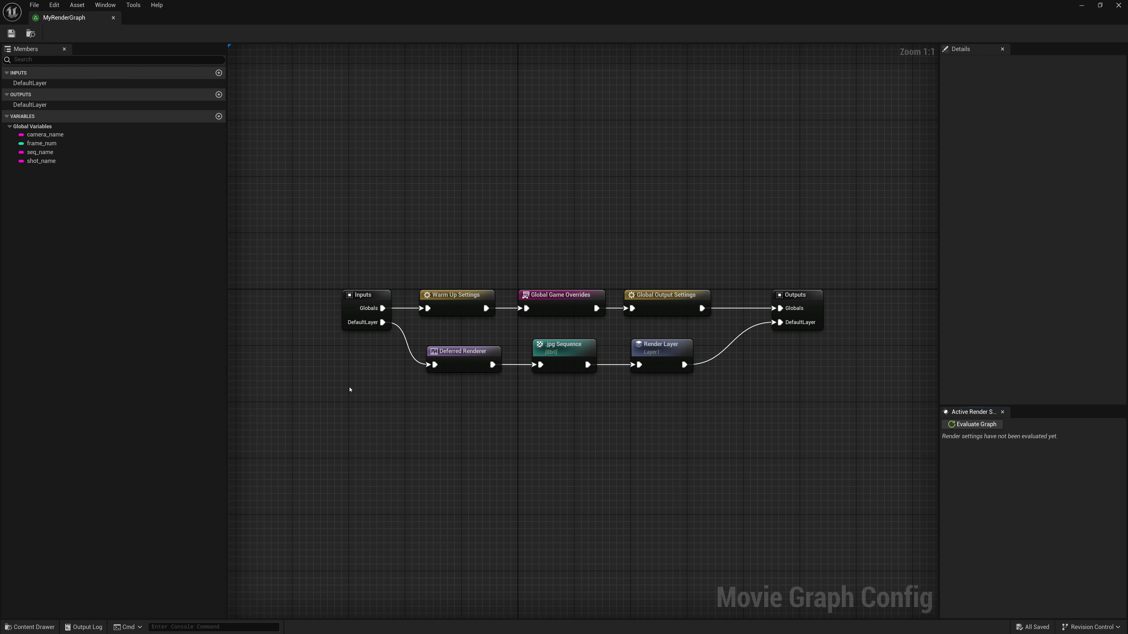
right_click_drag(383, 408, 415, 295)
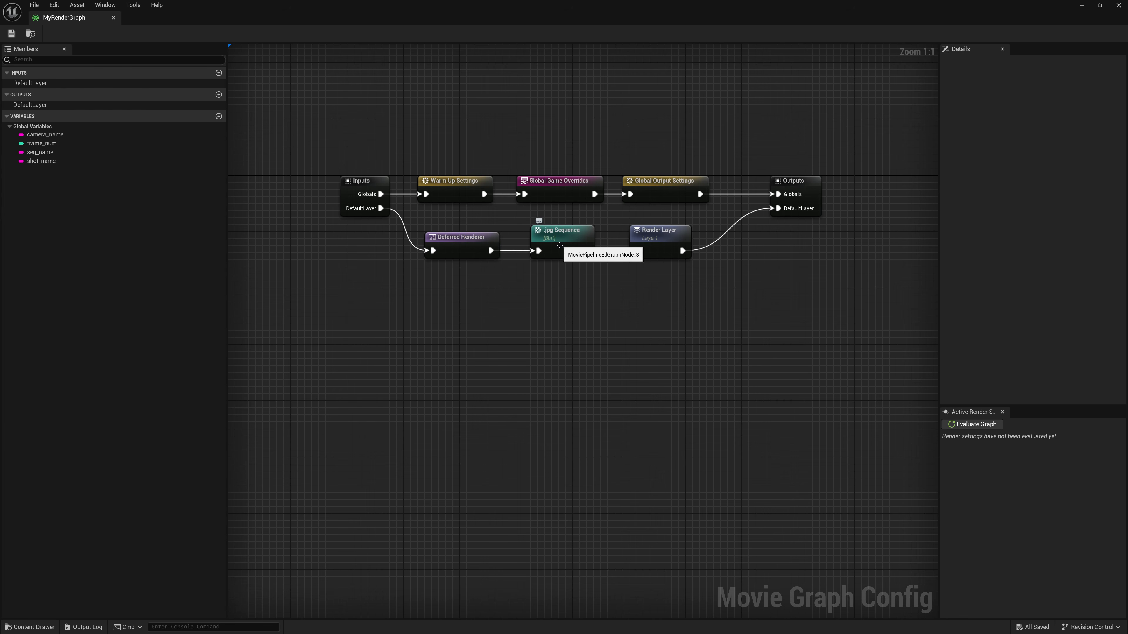
right_click(536, 290)
type("s")
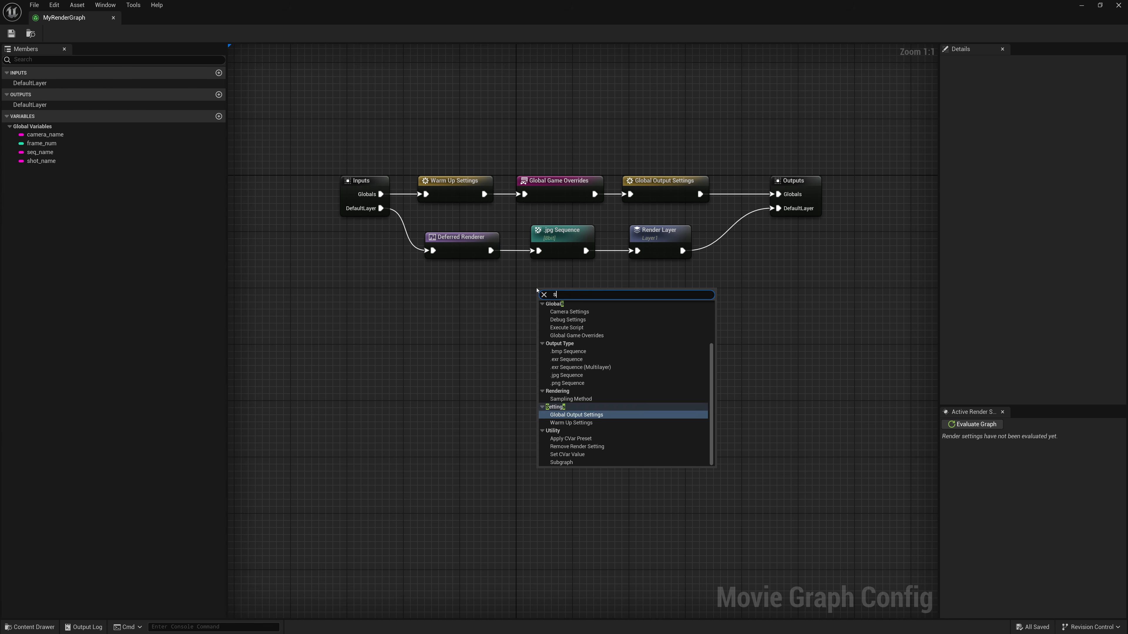
type("equ")
key("Down")
key("Down")
key("Down")
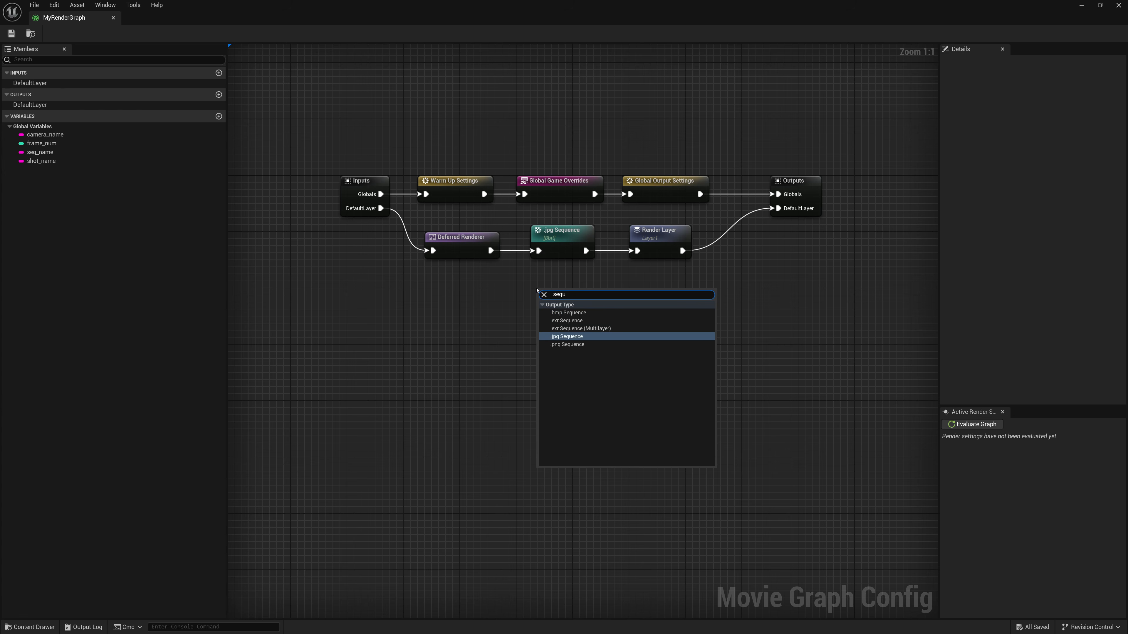
key("Return")
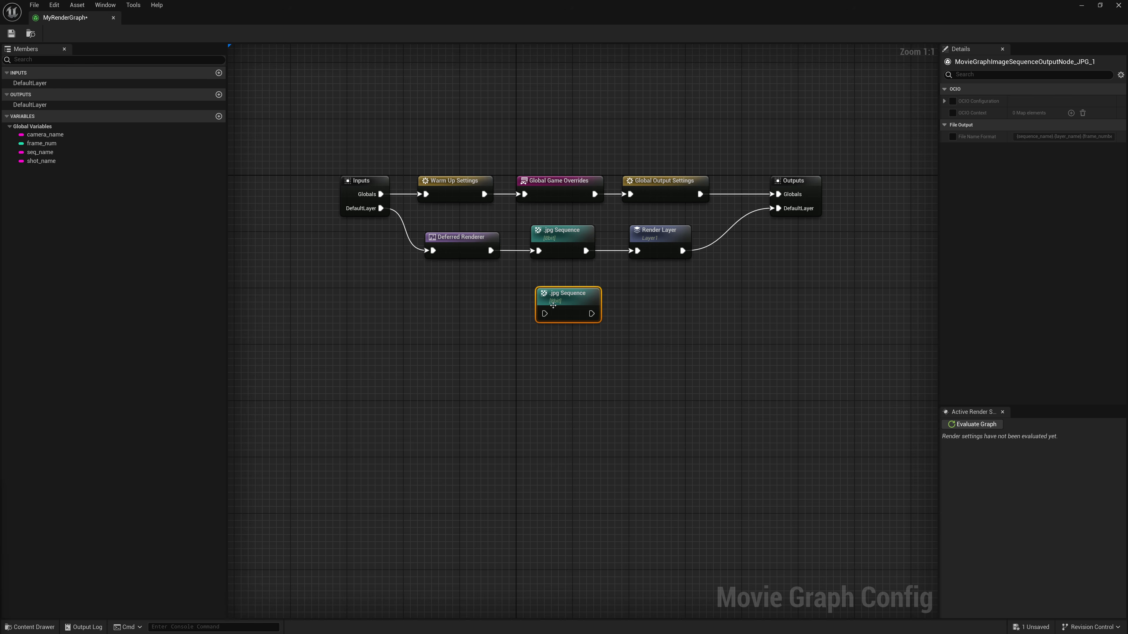
left_click_drag(545, 313, 491, 251)
left_click_drag(561, 293, 555, 287)
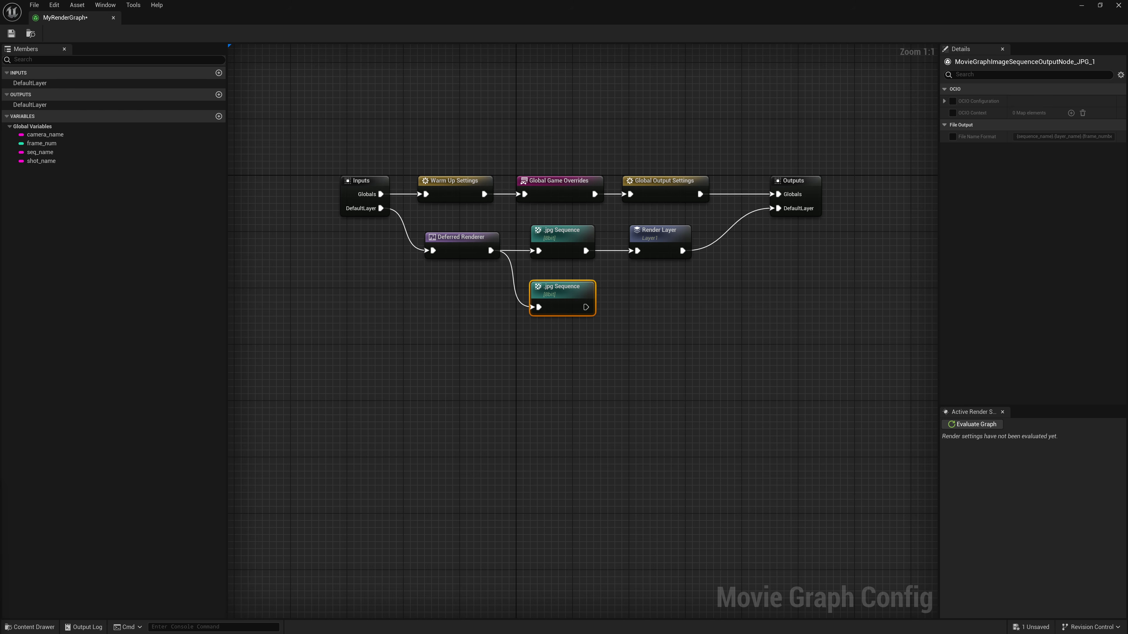
right_click(586, 380)
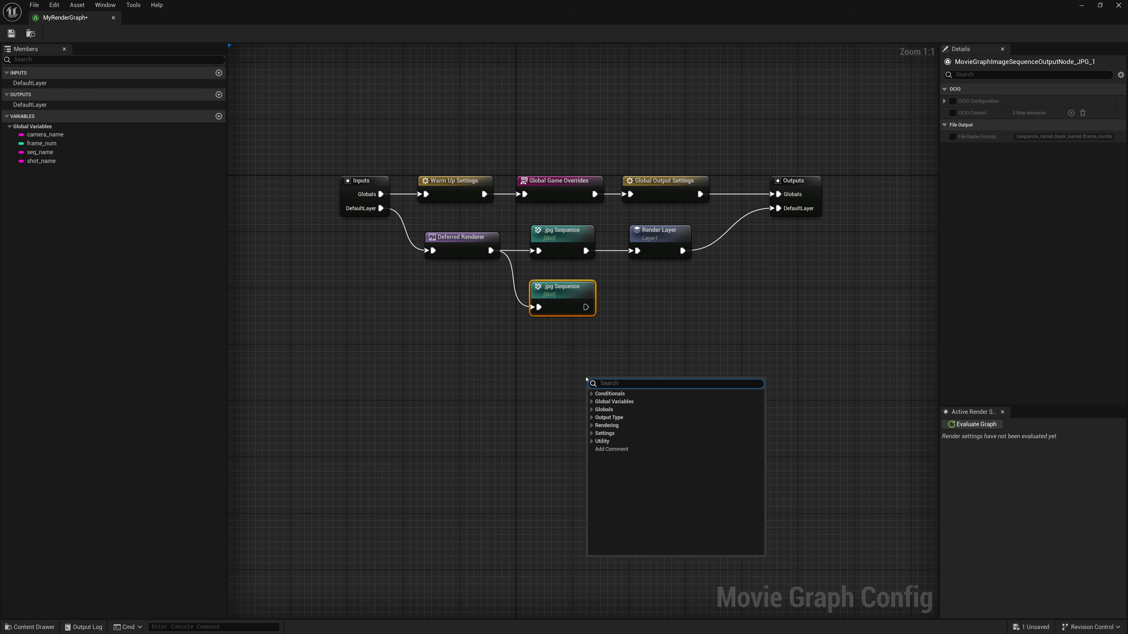
type("Coll")
key("Return")
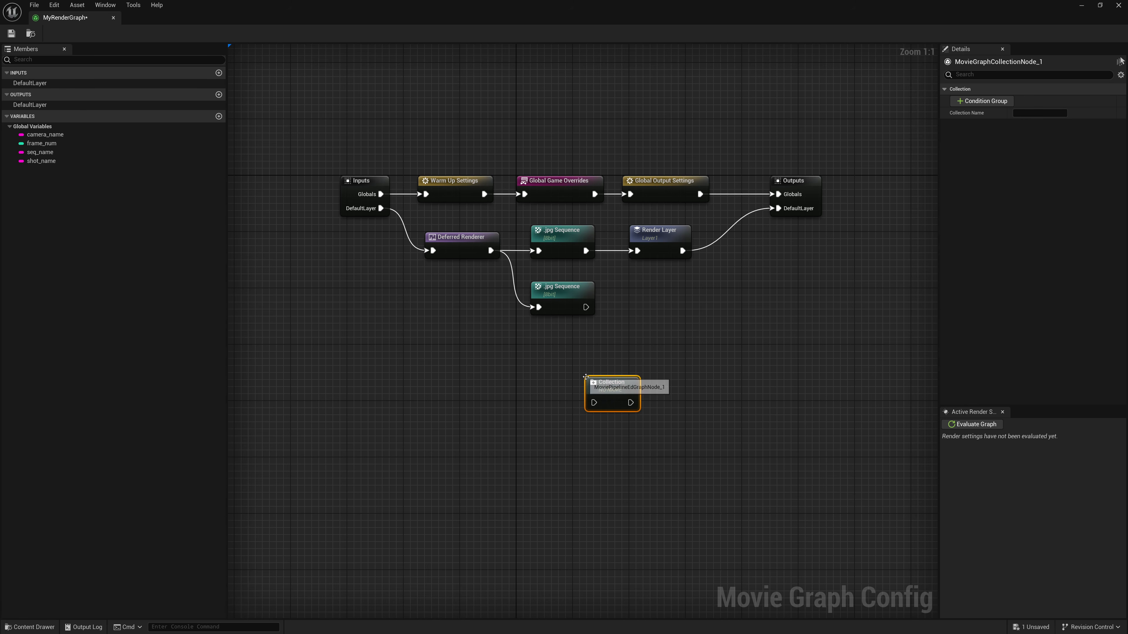
left_click_drag(611, 392, 649, 296)
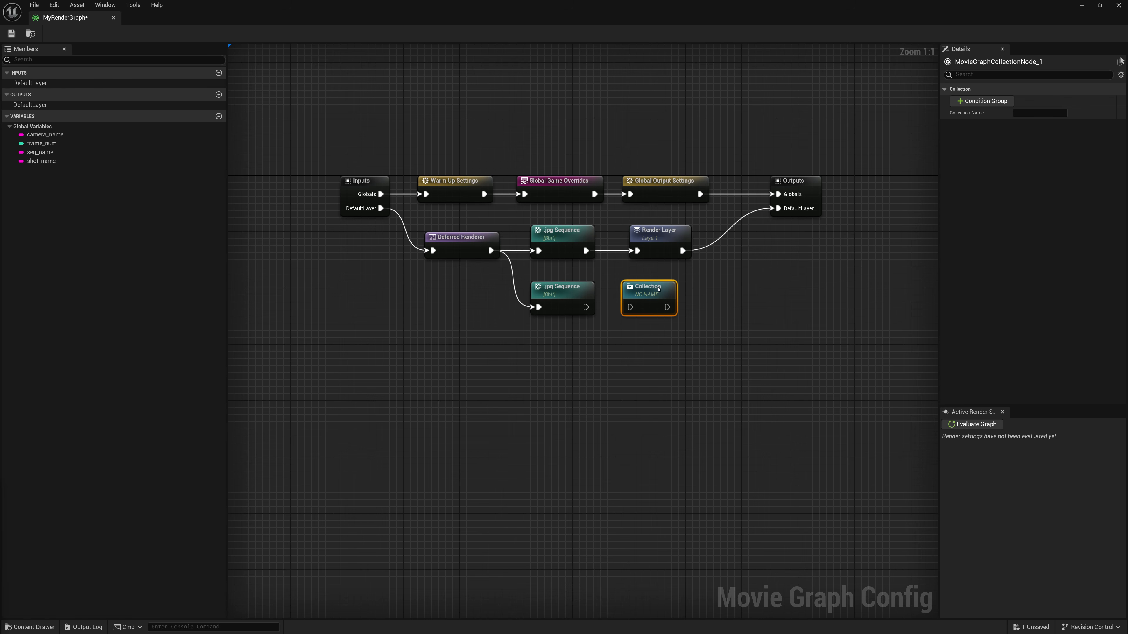
left_click_drag(658, 289, 643, 291)
key("Delete")
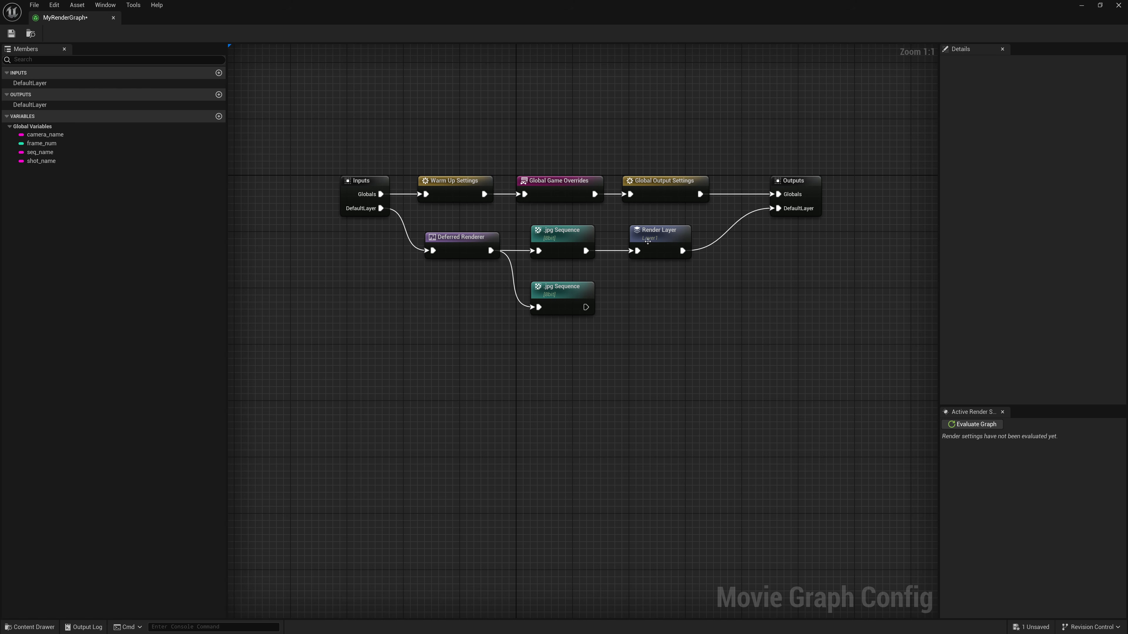
- Add a second Render Layer node beside the new .jpg Sequence node and set its layer name to Shadow
right_click(622, 296)
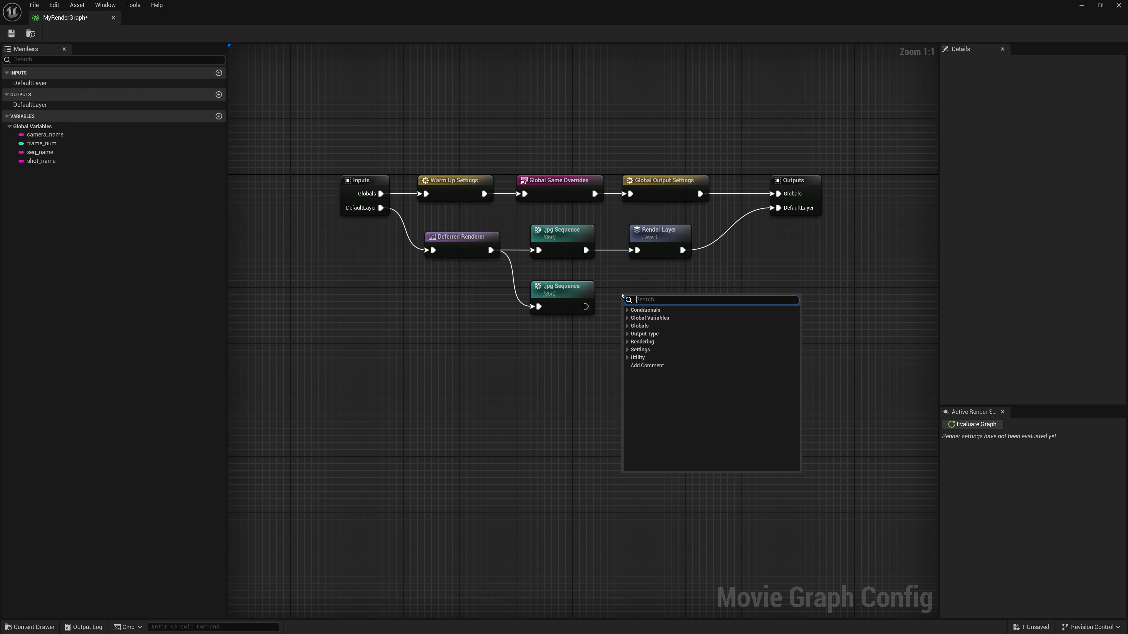
type("render")
key("Return")
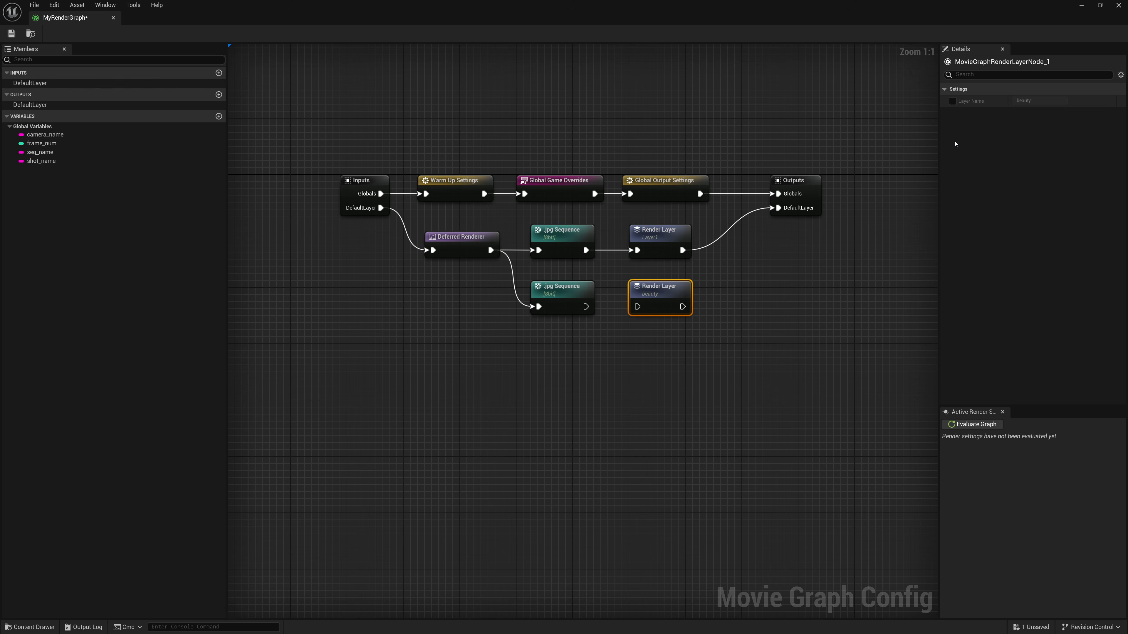
left_click(952, 102)
key("Tab")
type("Sha")
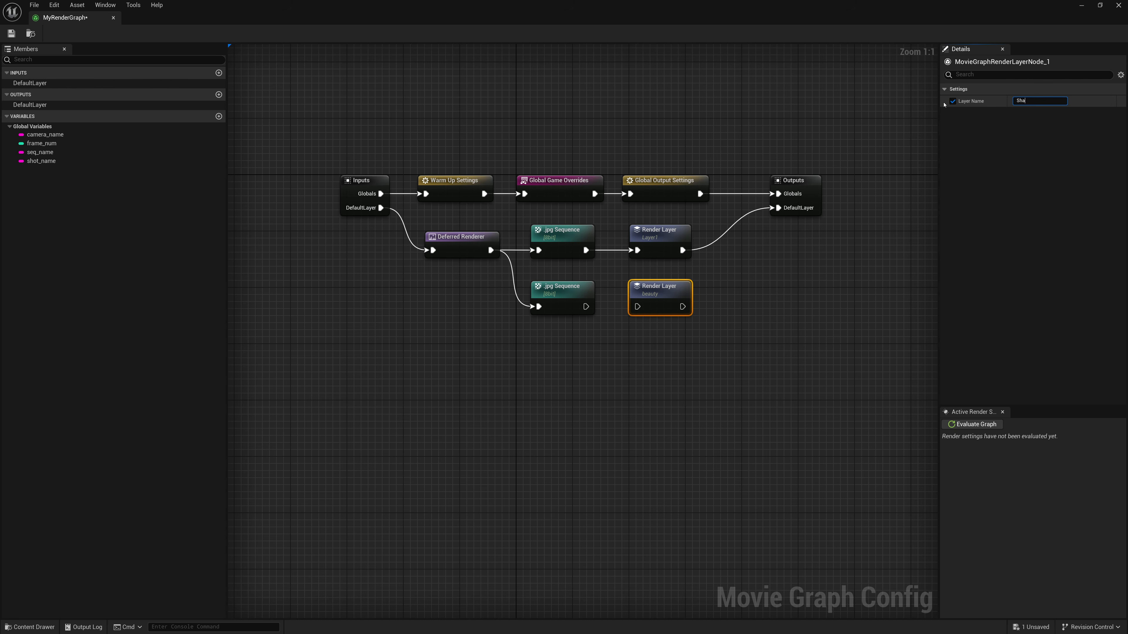
type("dow")
key("Return")
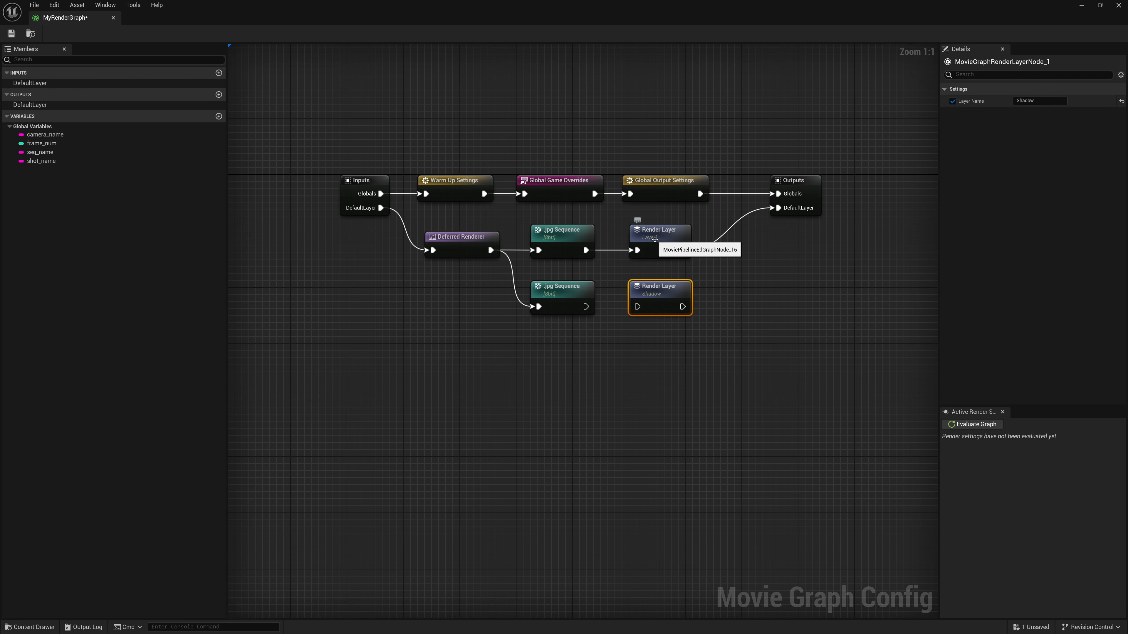
- Set the layer name of the original Render Layer node to Beauty
left_click(655, 240)
left_click(952, 101)
key("Tab")
type("Bea")
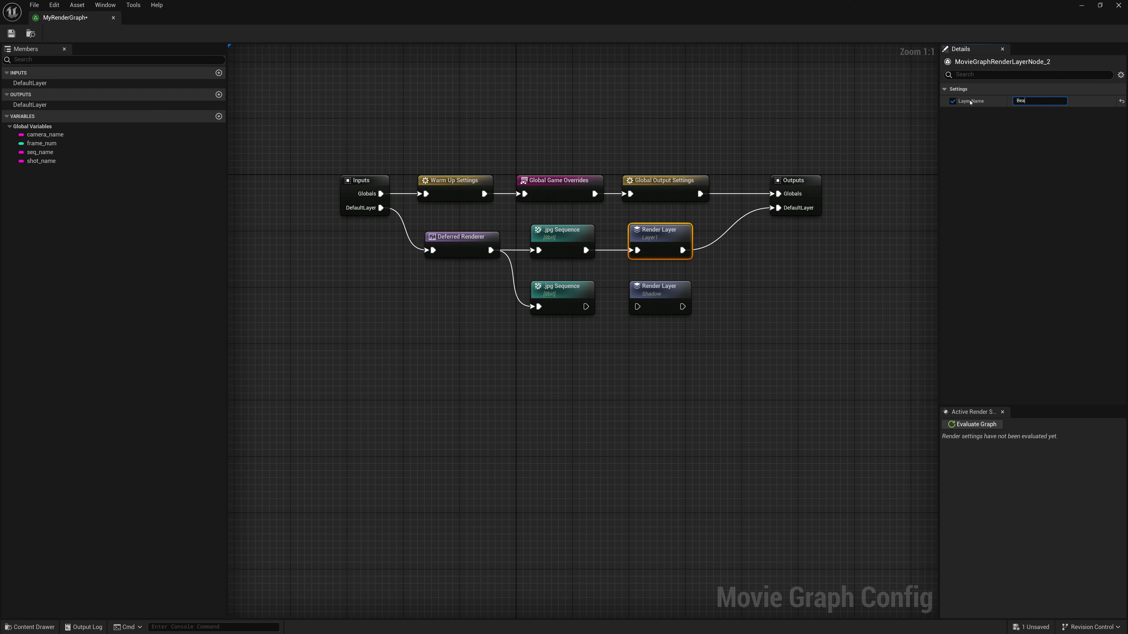
type("uty")
key("Return")
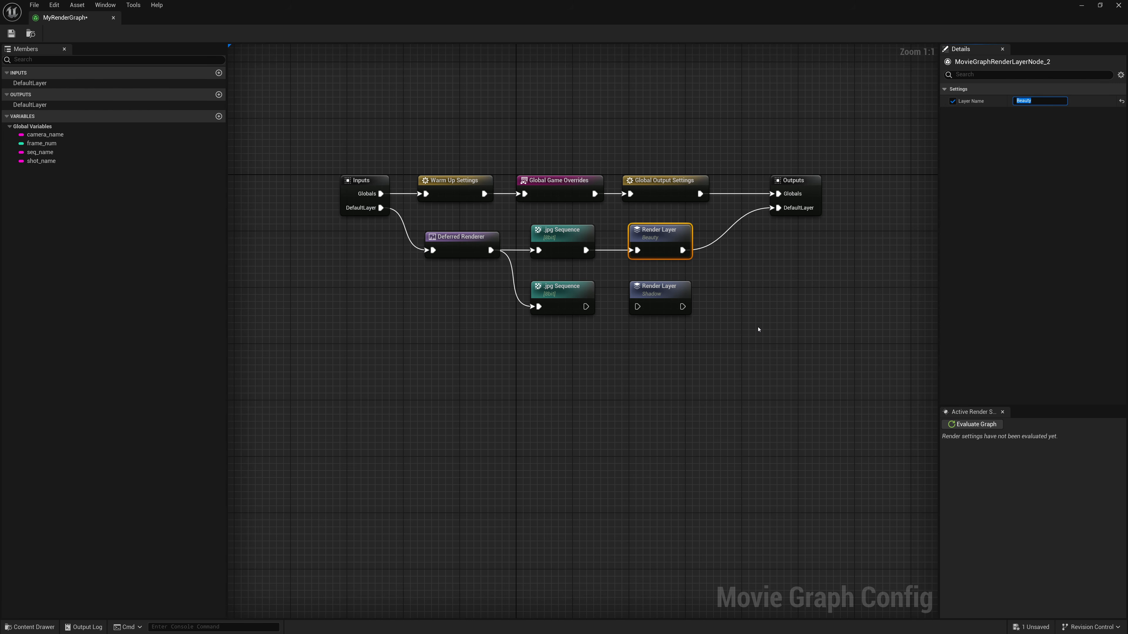
- Connect the second .jpg Sequence node's output to the Shadow Render Layer node
left_click(657, 307)
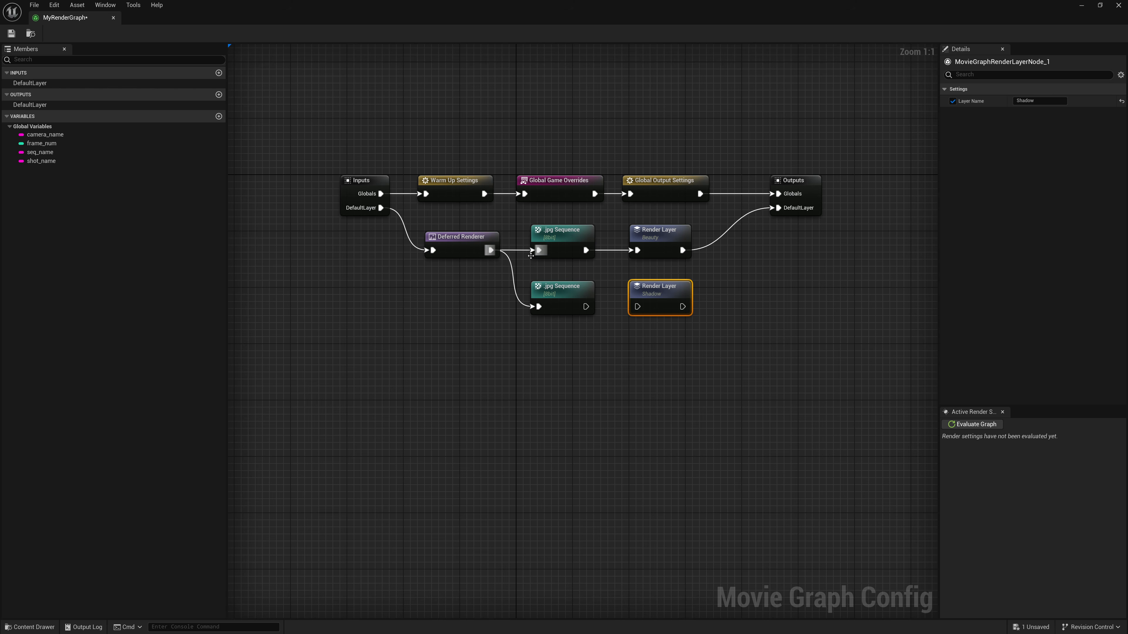
left_click_drag(586, 307, 778, 207)
left_click_drag(683, 249, 778, 208)
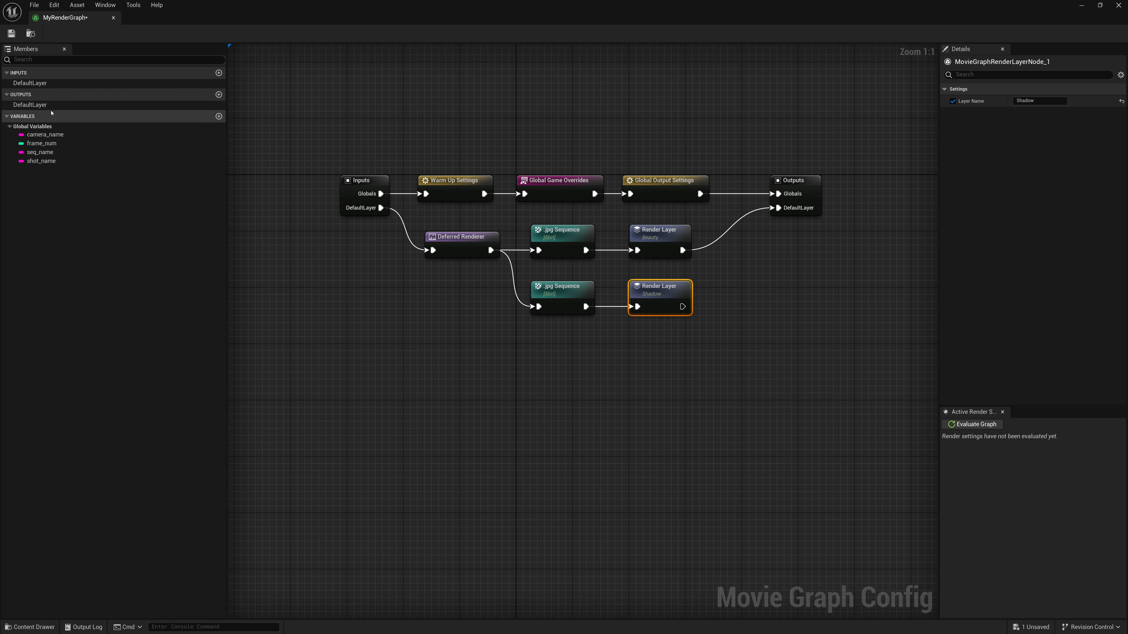
- Add a graph output named Shadow and connect the Shadow Render Layer node to it
left_click(219, 94)
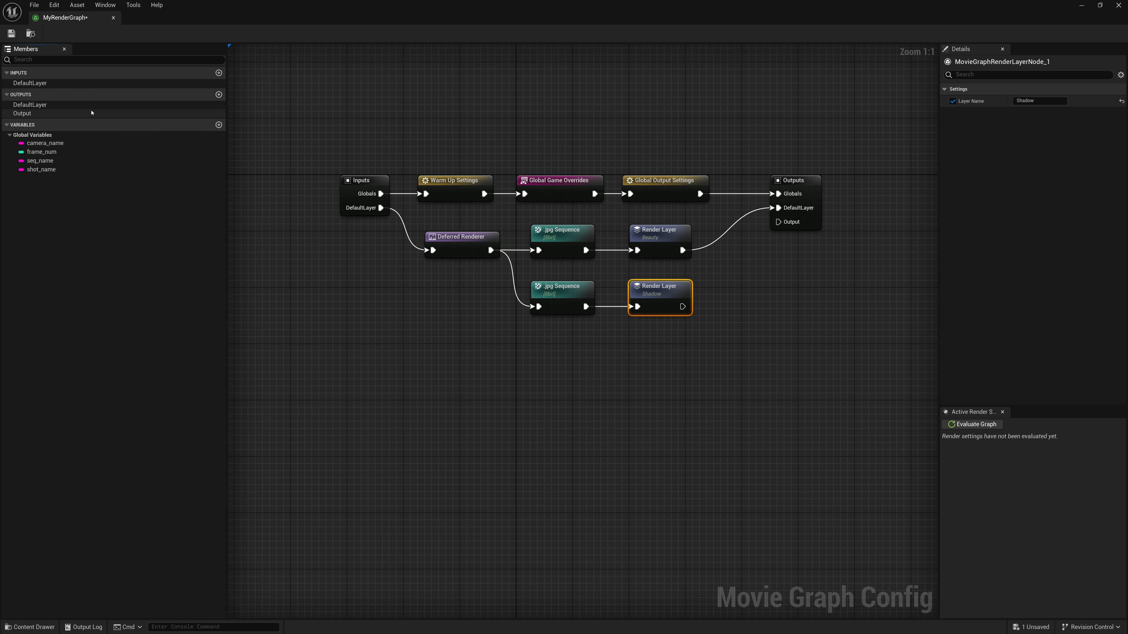
left_click(42, 113)
right_click(49, 117)
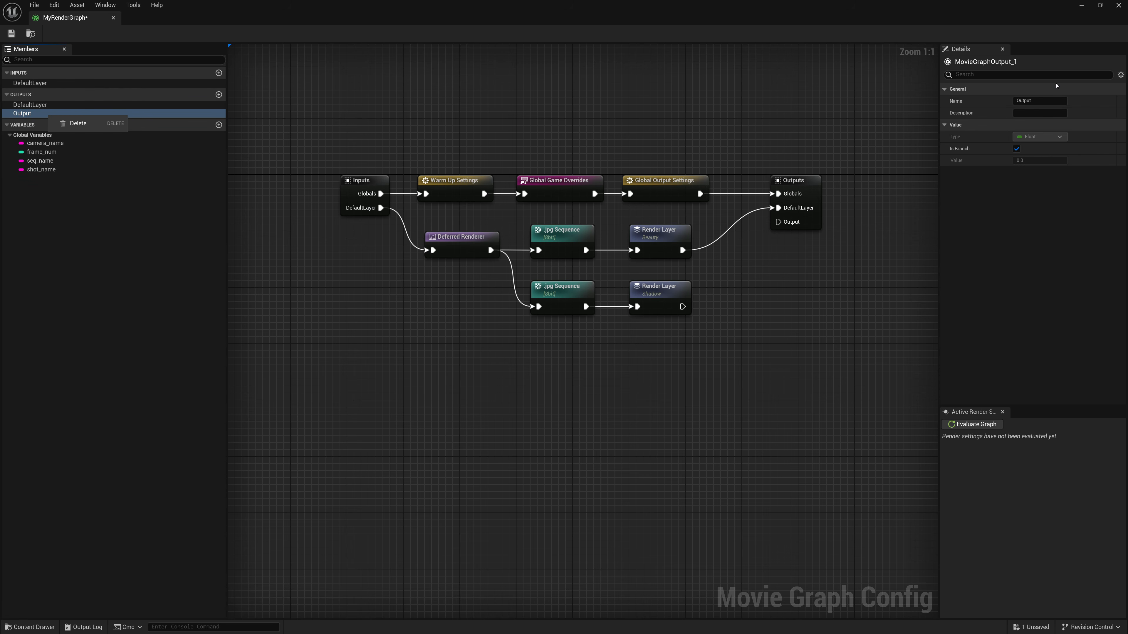
left_click(1039, 100)
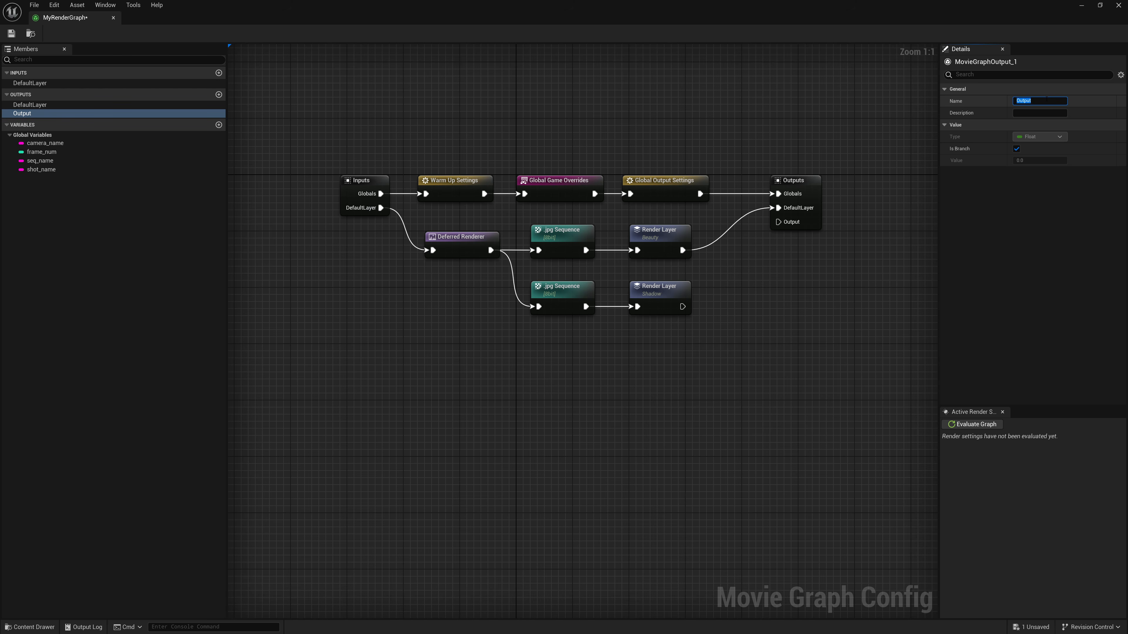
type("Shadow")
key("Return")
left_click_drag(684, 306, 778, 221)
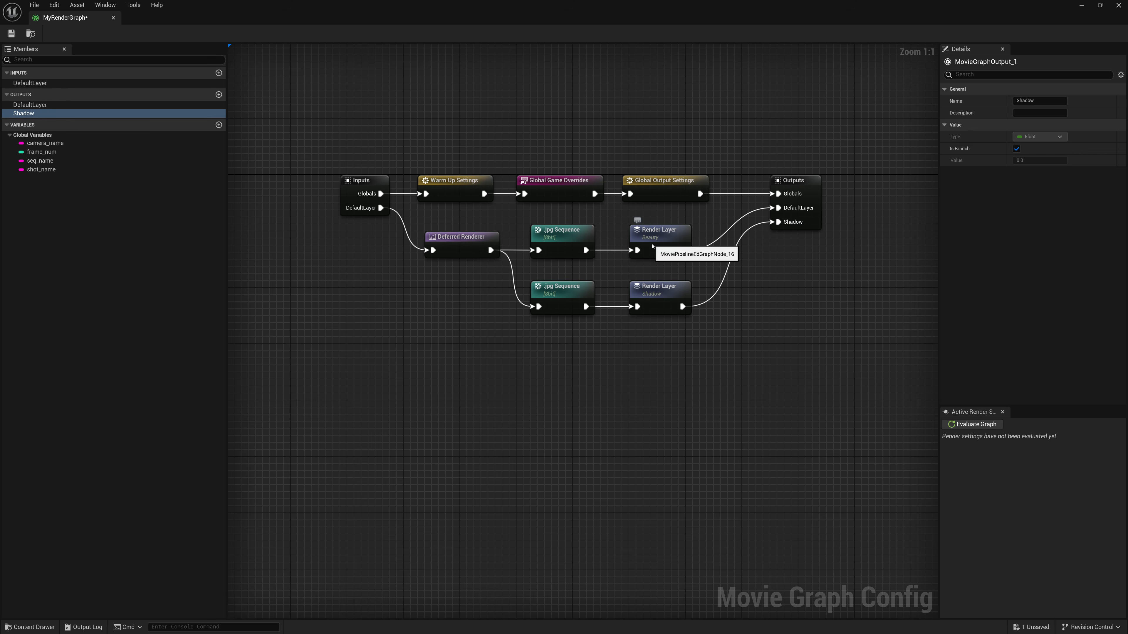
- Check the layer names of both Render Layer nodes and look at the M_ShadowCatcher material's details in the Content Browser
left_click(661, 240)
left_click(662, 293)
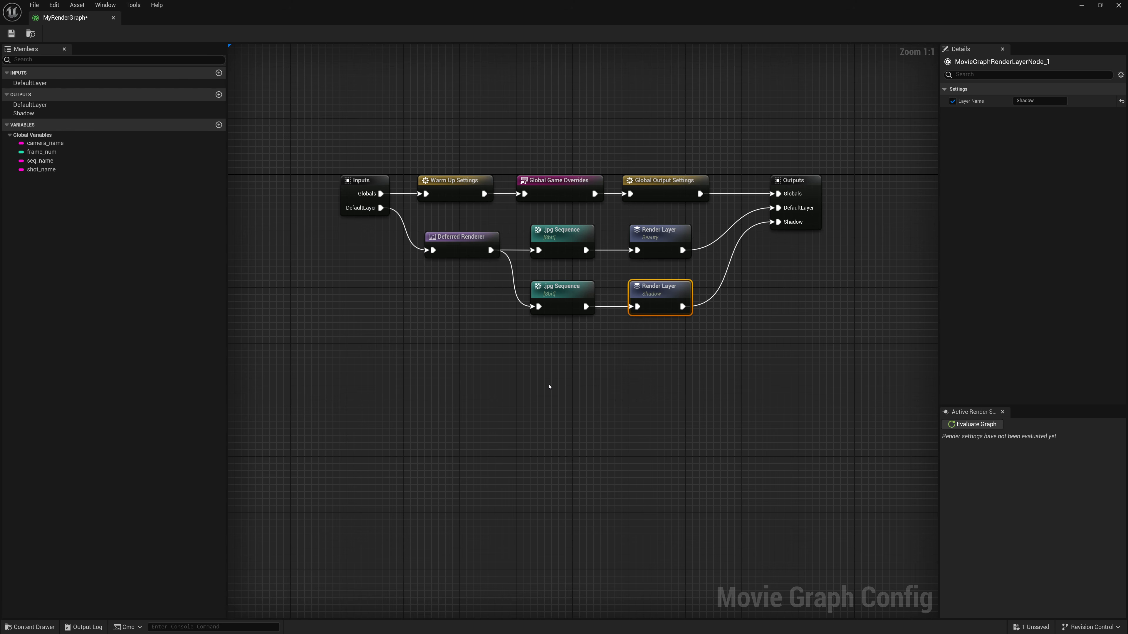
double_click(464, 15)
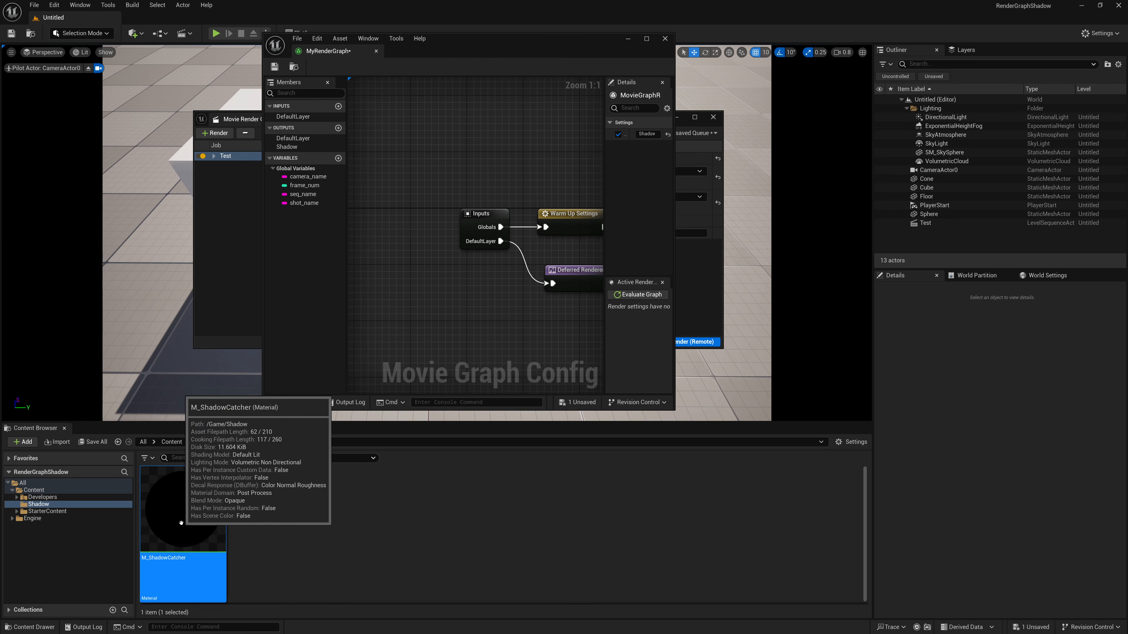
left_click(646, 39)
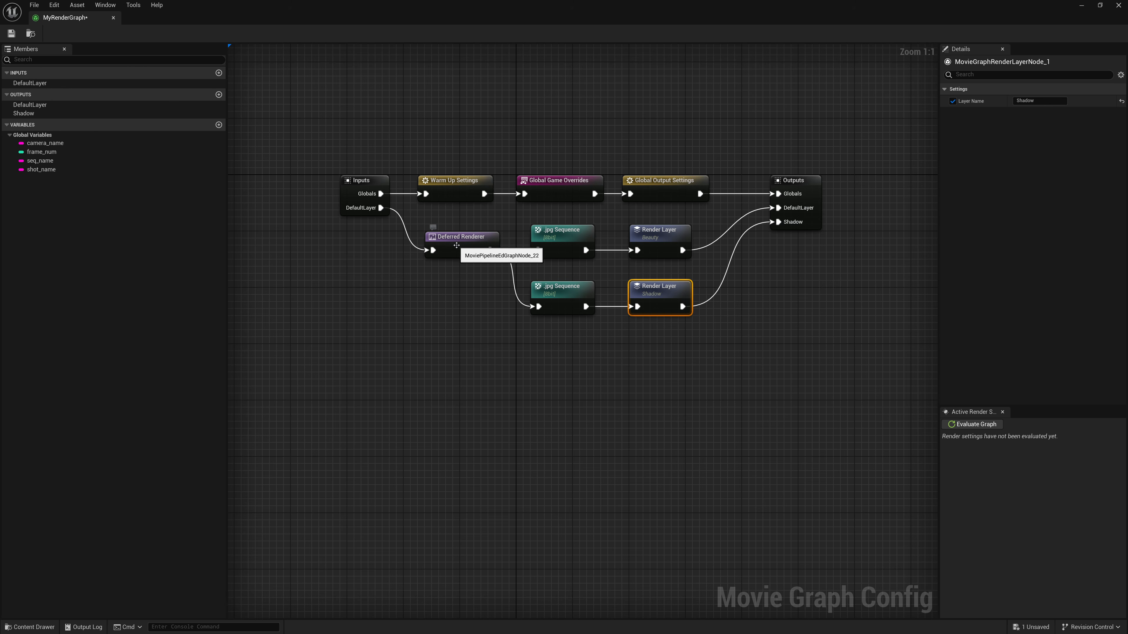
- Examine the Deferred Renderer node's additional post process material elements, their override, and its Post Processing show flags
left_click(458, 246)
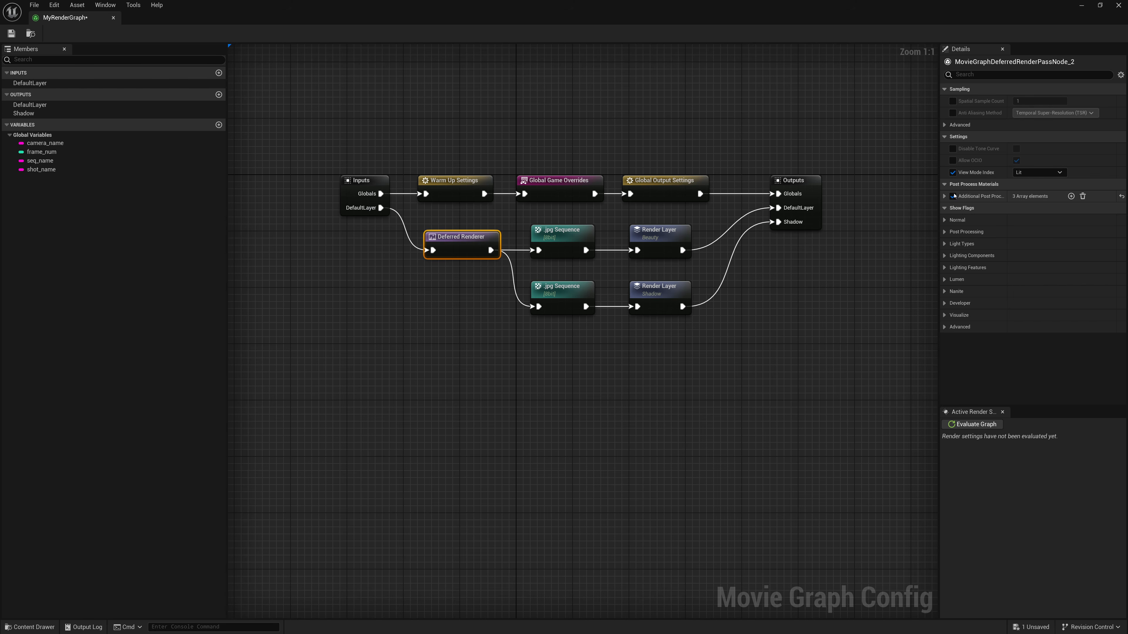
left_click(944, 196)
left_click(952, 208)
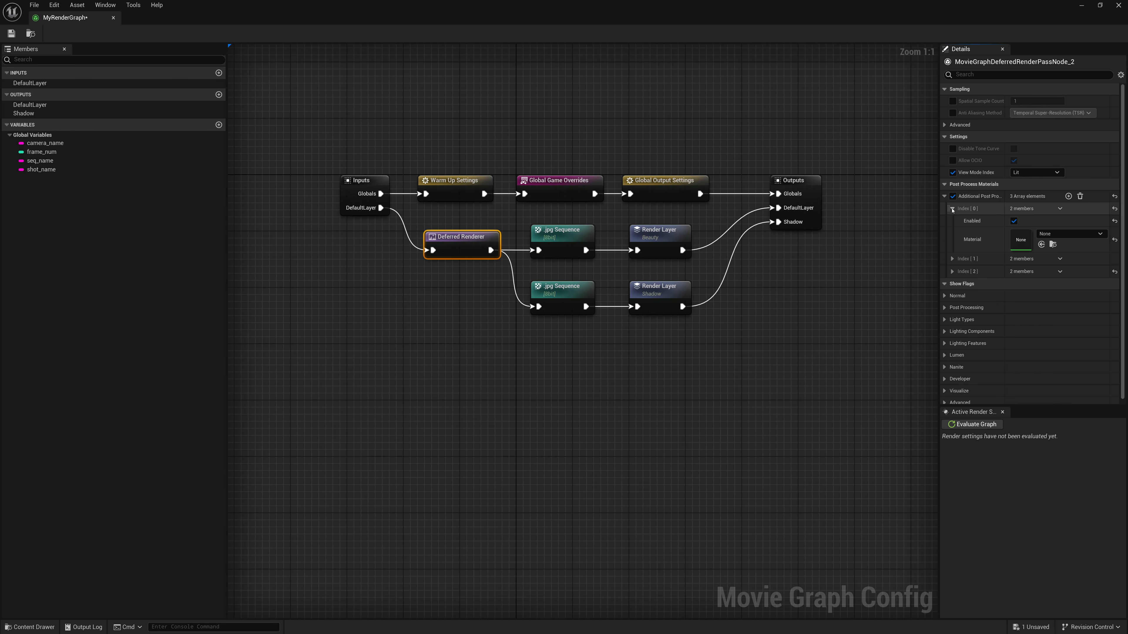
left_click(952, 209)
left_click(952, 221)
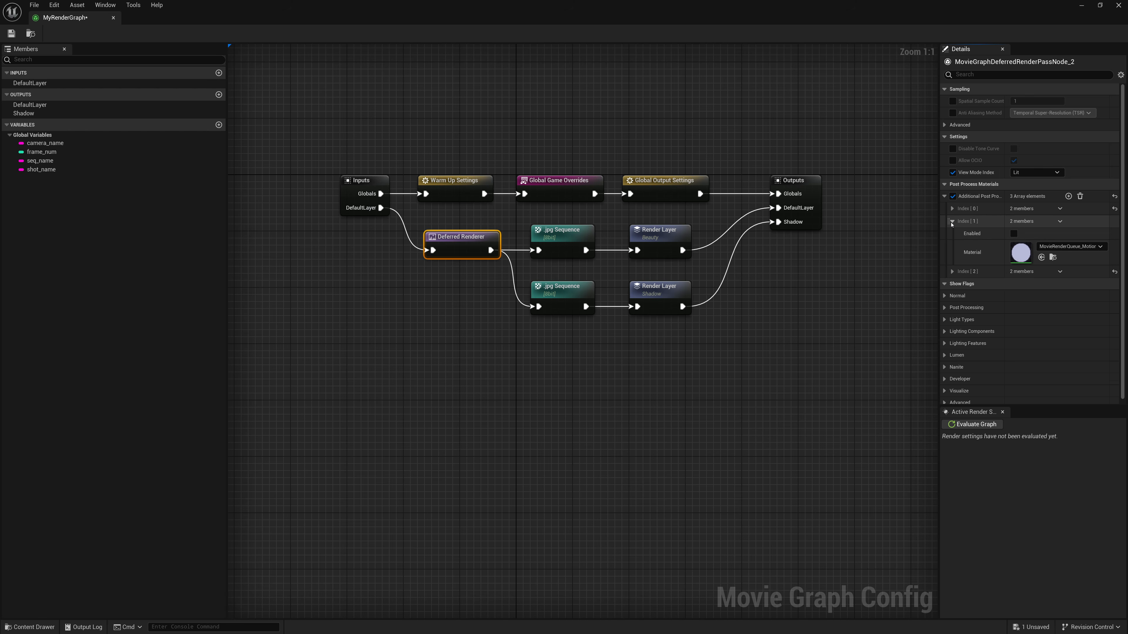
left_click(952, 221)
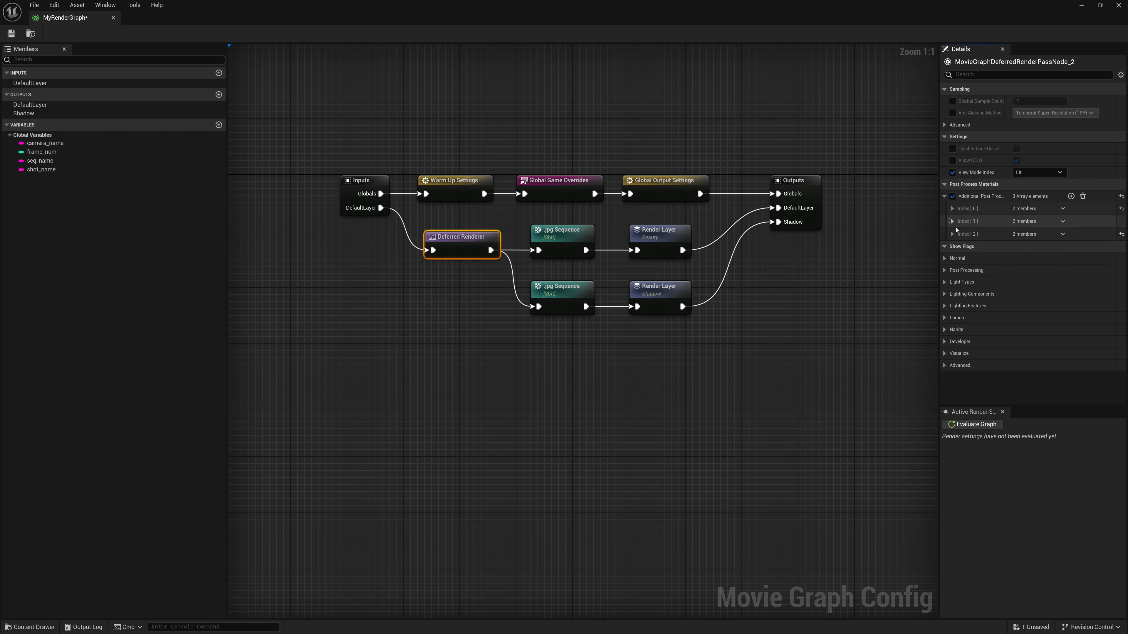
left_click(952, 234)
left_click(952, 234)
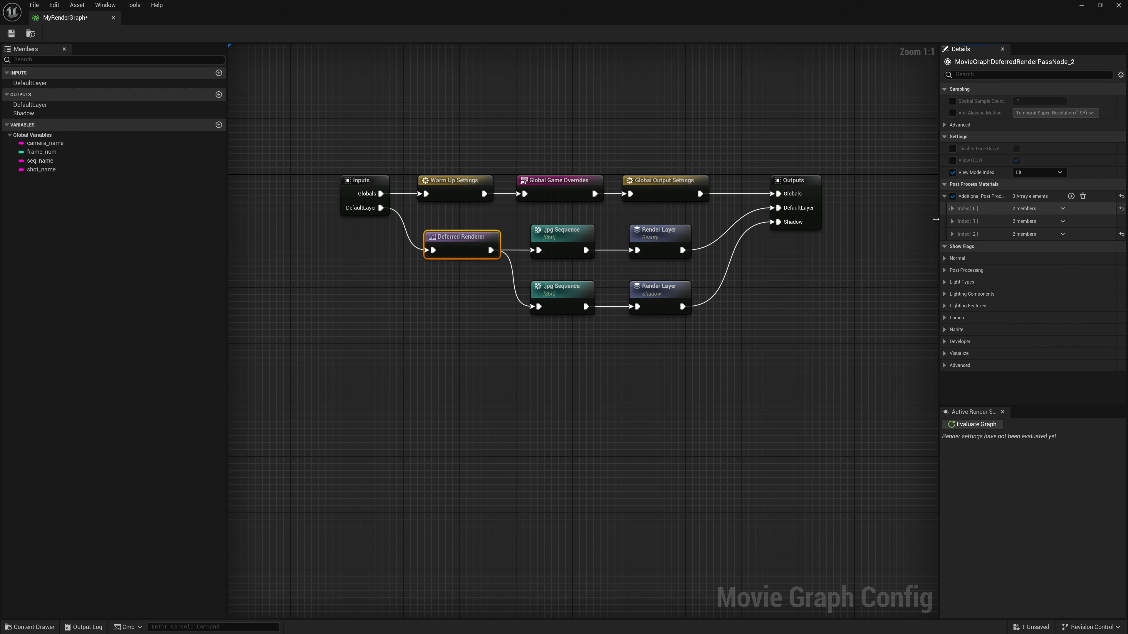
left_click(952, 197)
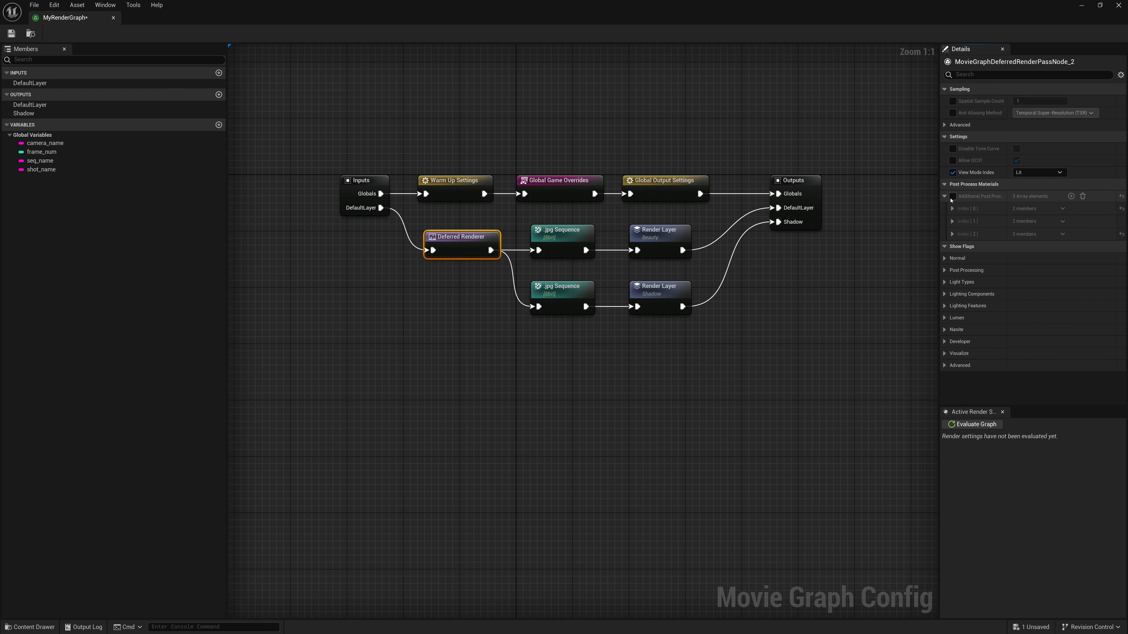
left_click(953, 196)
left_click(945, 270)
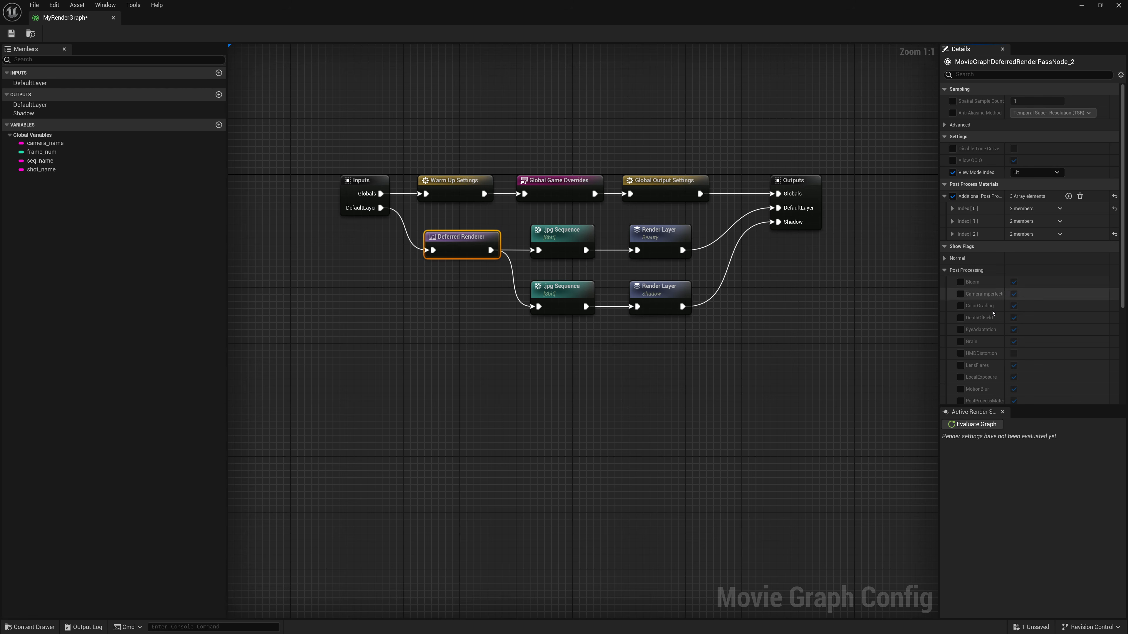
scroll(994, 293, "down", 4)
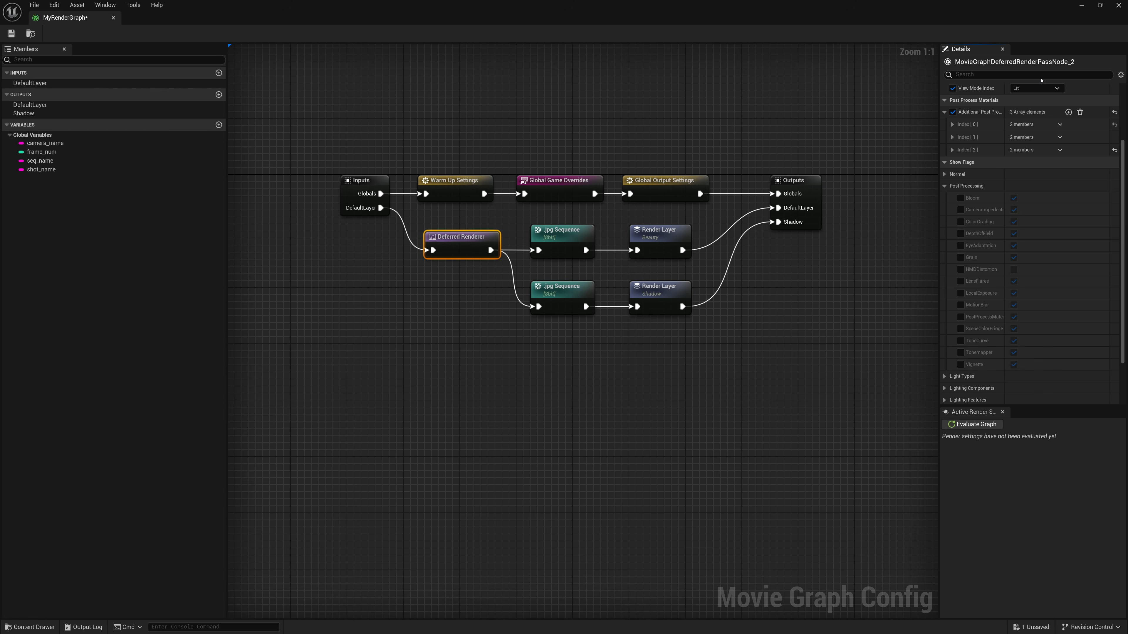
- Check the M_ShadowCatcher material's node graph from the Content Browser and return to the render graph
left_click(1082, 6)
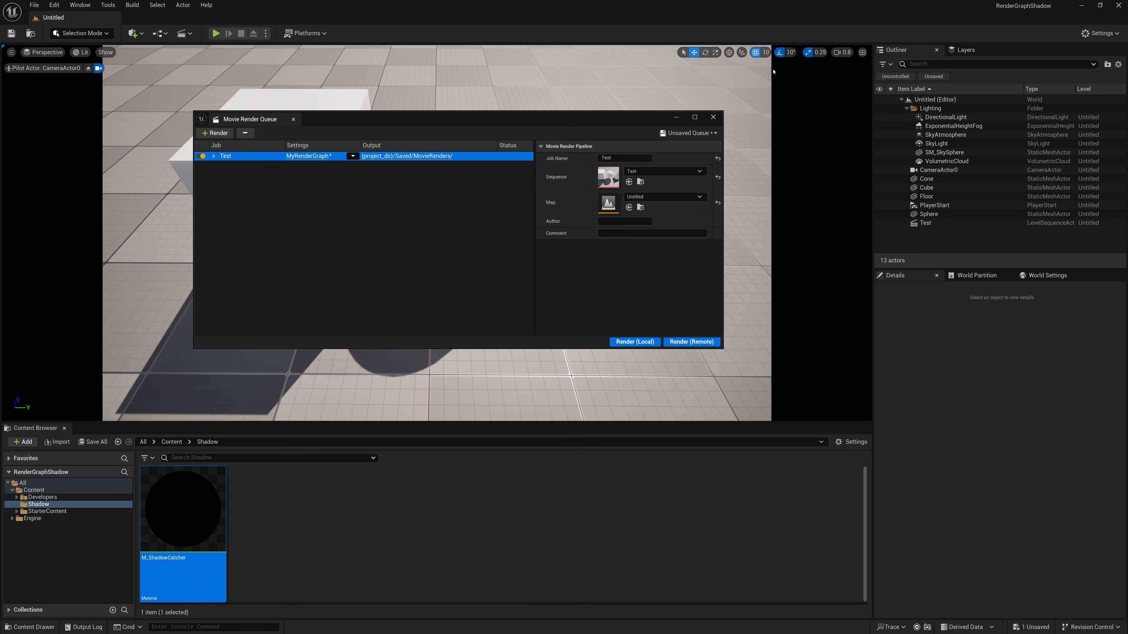
left_click(679, 117)
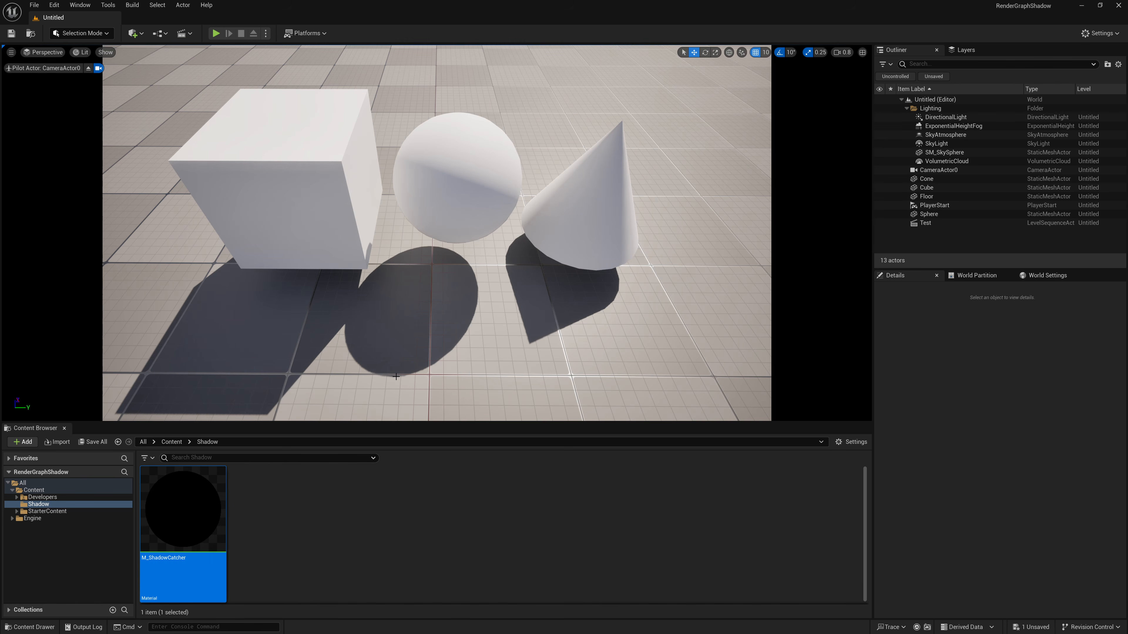
double_click(213, 503)
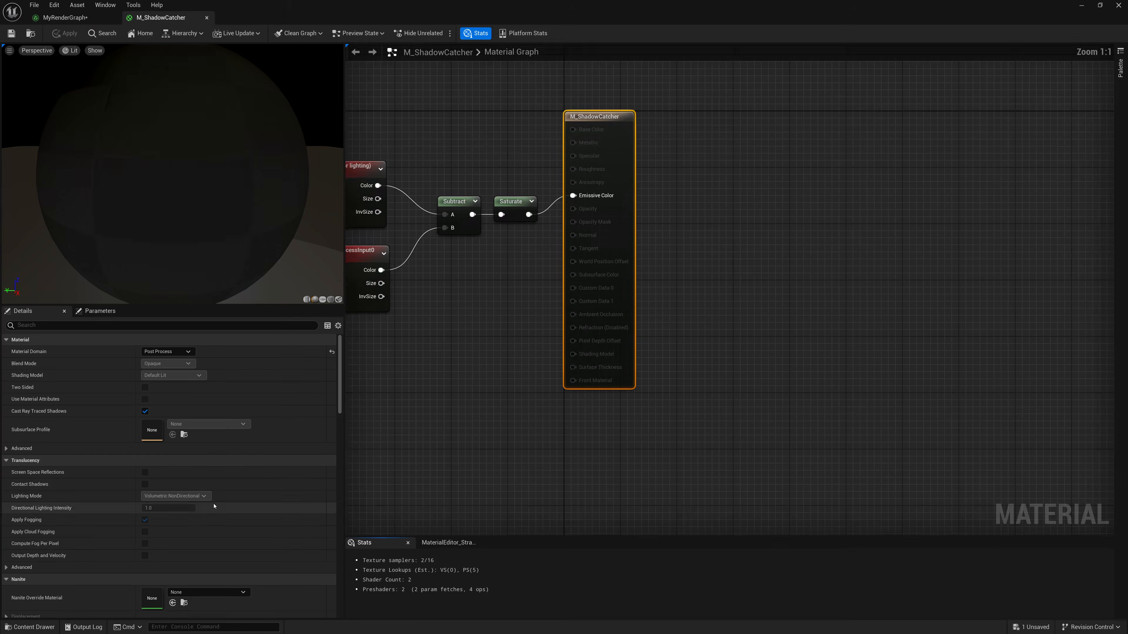
left_click(207, 18)
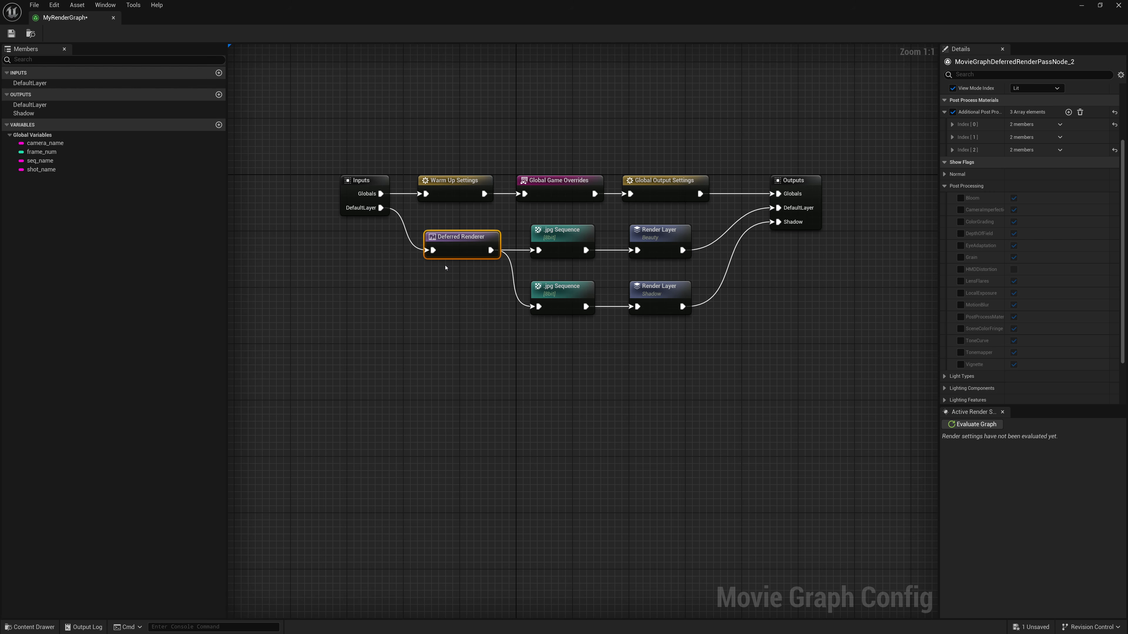
- Duplicate the Deferred Renderer node and wire the copy between the DefaultLayer input and the Shadow branch's .jpg Sequence node
key("ctrl+d")
left_click_drag(478, 294, 381, 208)
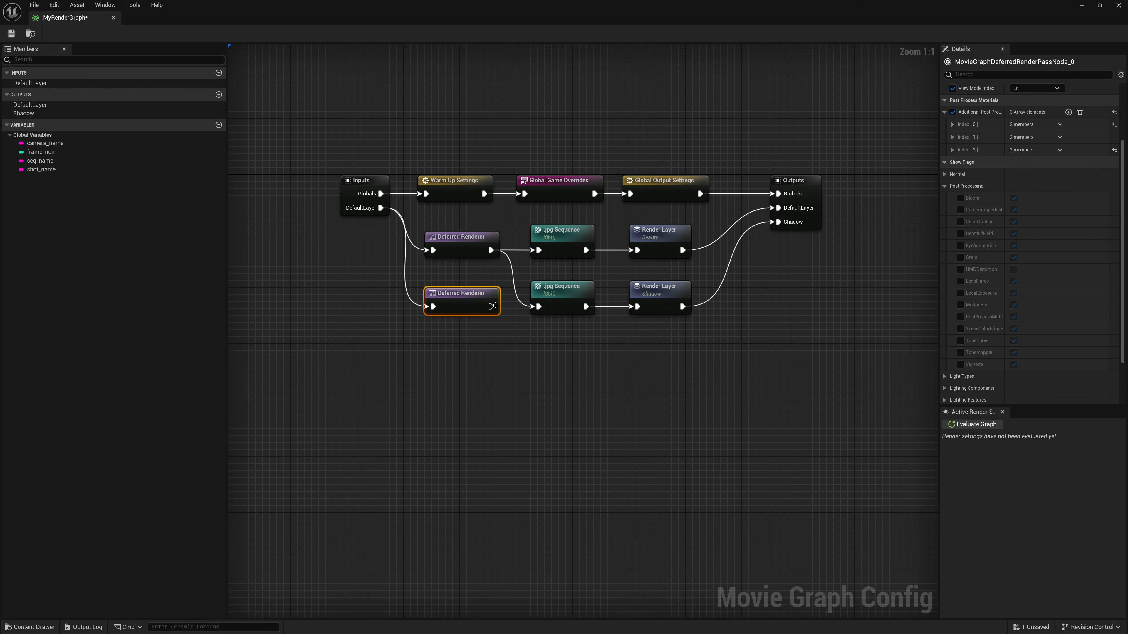
left_click_drag(491, 306, 539, 308)
- Review the settings of the Deferred Renderer, .jpg Sequence and Render Layer nodes along the Beauty and Shadow branches
left_click(460, 249)
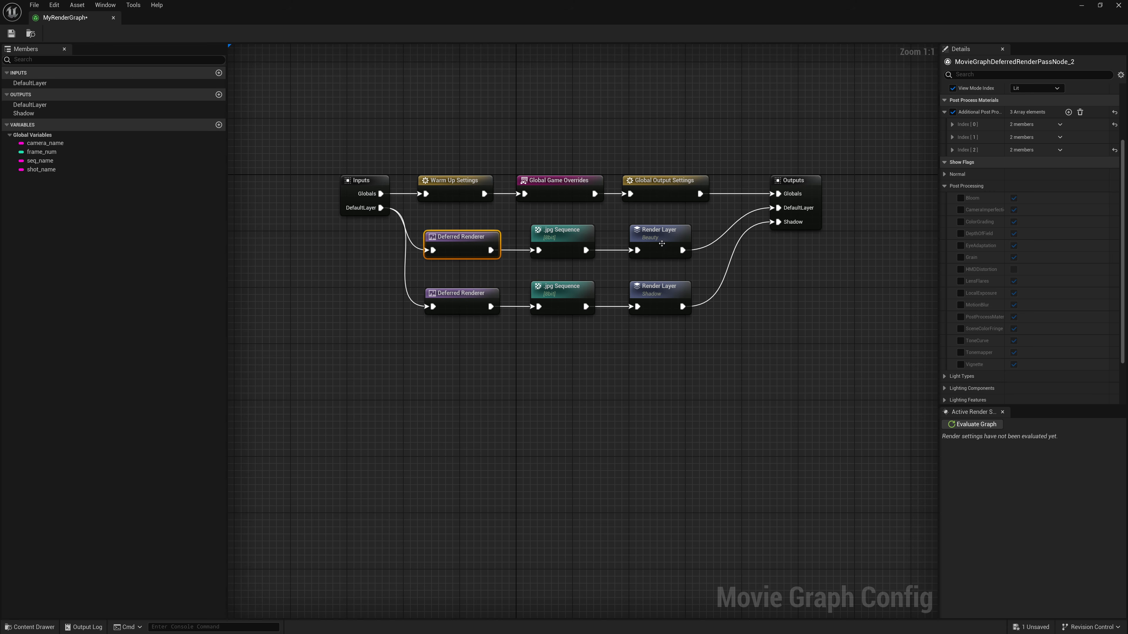
left_click(662, 244)
left_click(452, 250)
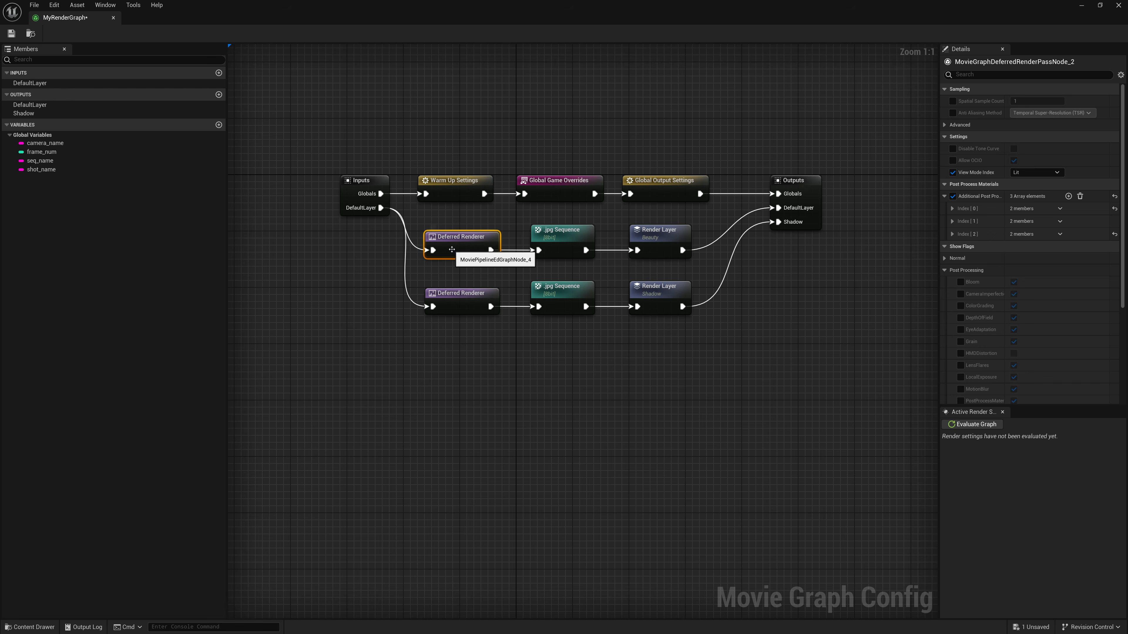
left_click(566, 232)
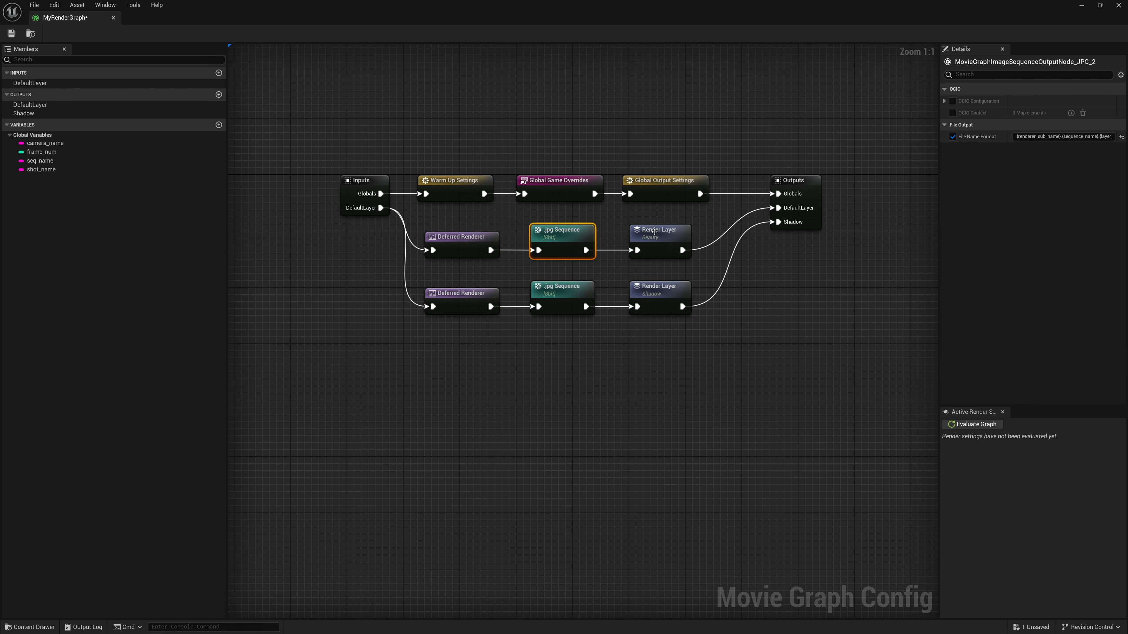
left_click(655, 232)
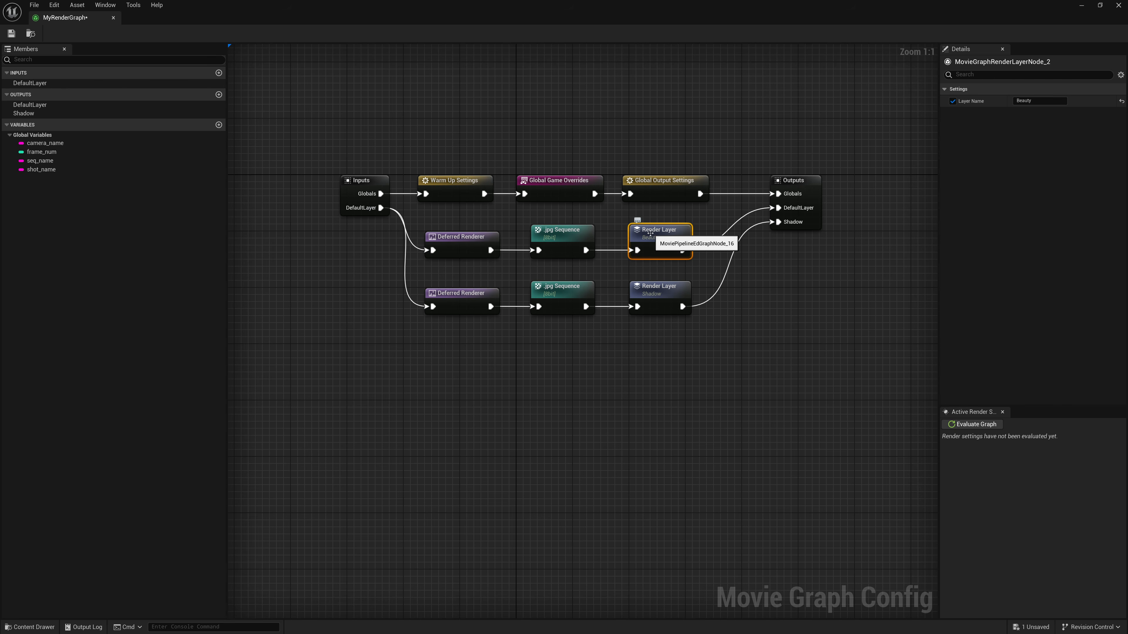
left_click(461, 298)
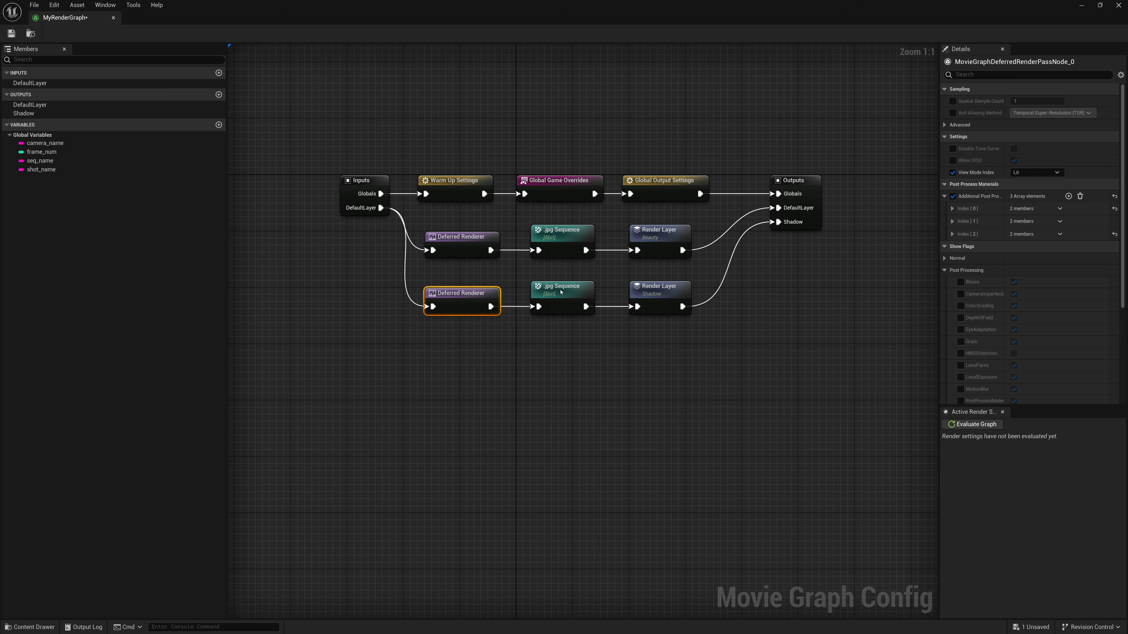
left_click(557, 289)
left_click(665, 285)
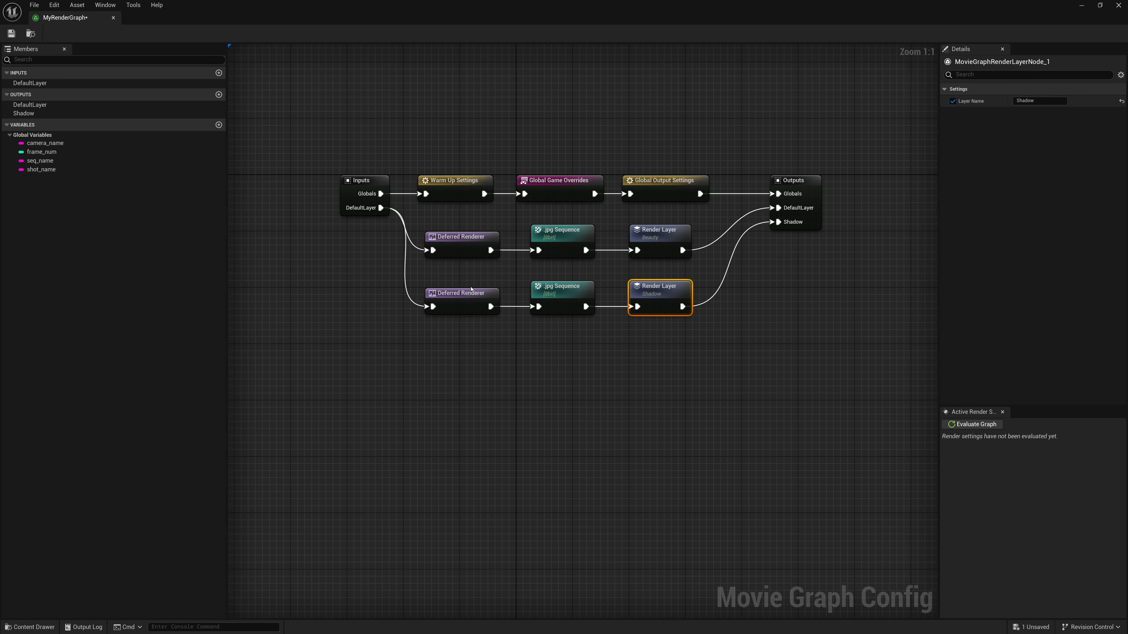
- Remove all additional post process materials from the Shadow branch's Deferred Renderer and add one new empty element
left_click(454, 300)
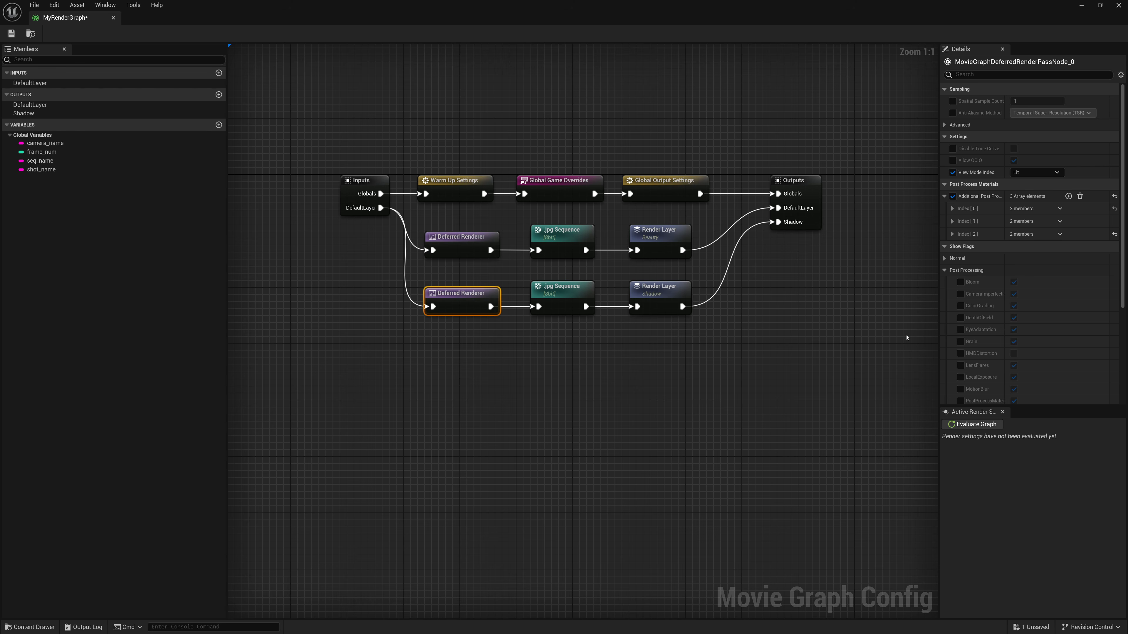
scroll(964, 329, "down", 4)
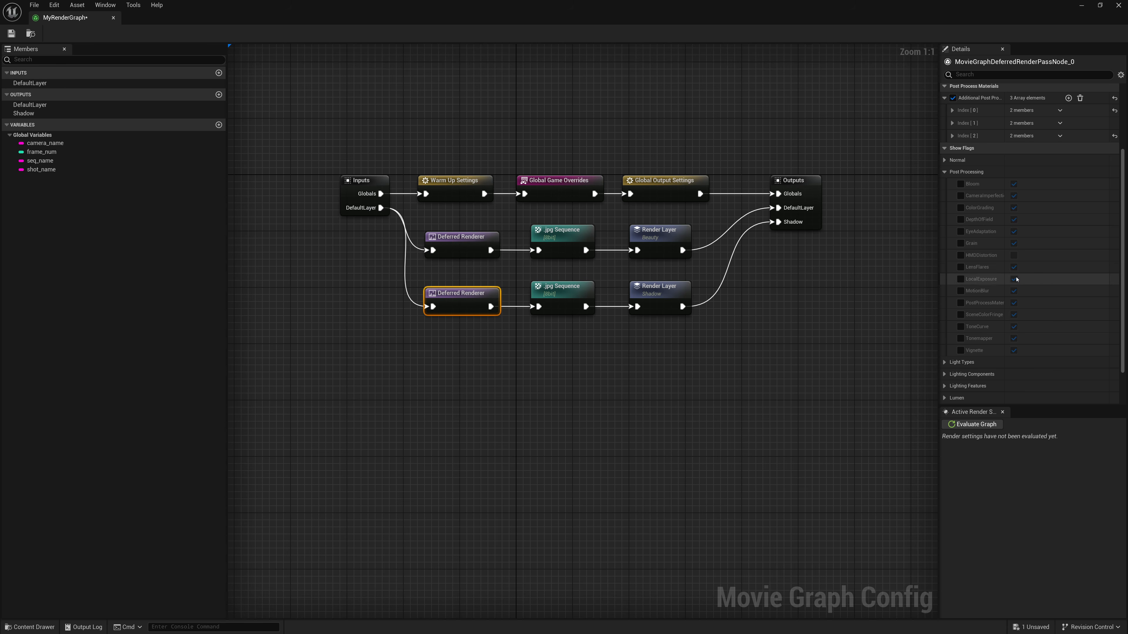
scroll(1084, 145, "up", 3)
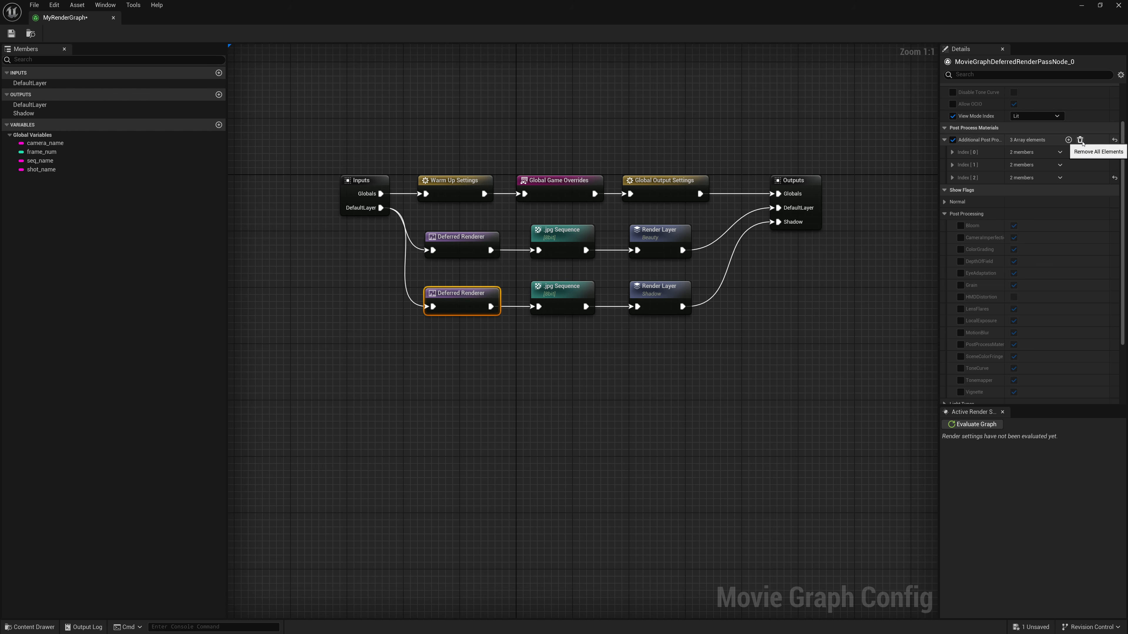
left_click(1080, 139)
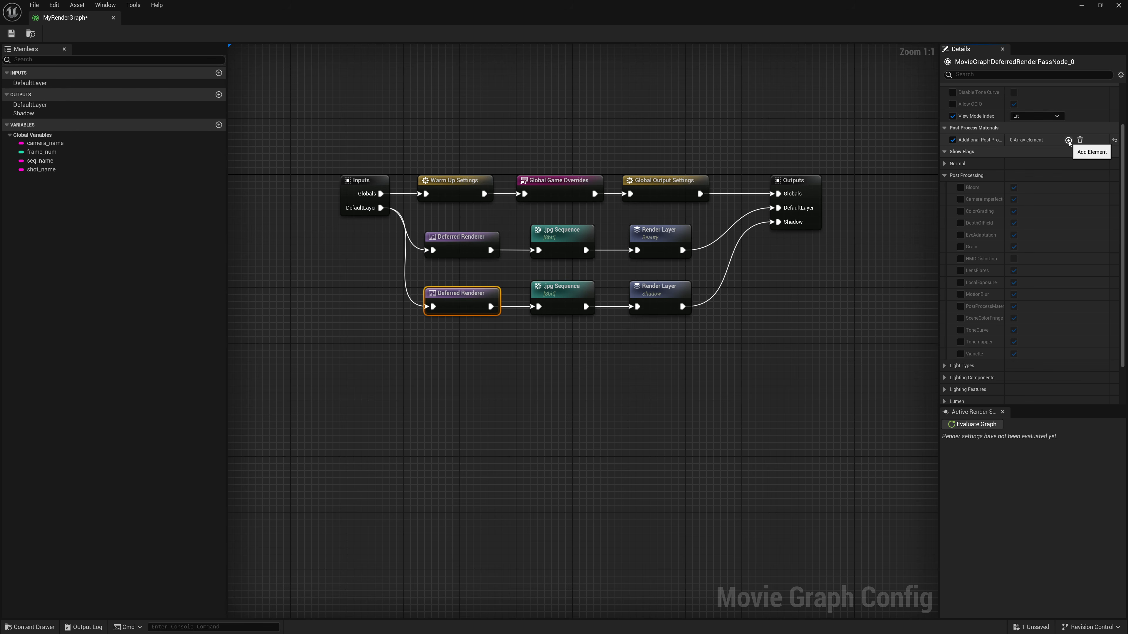
left_click(1068, 140)
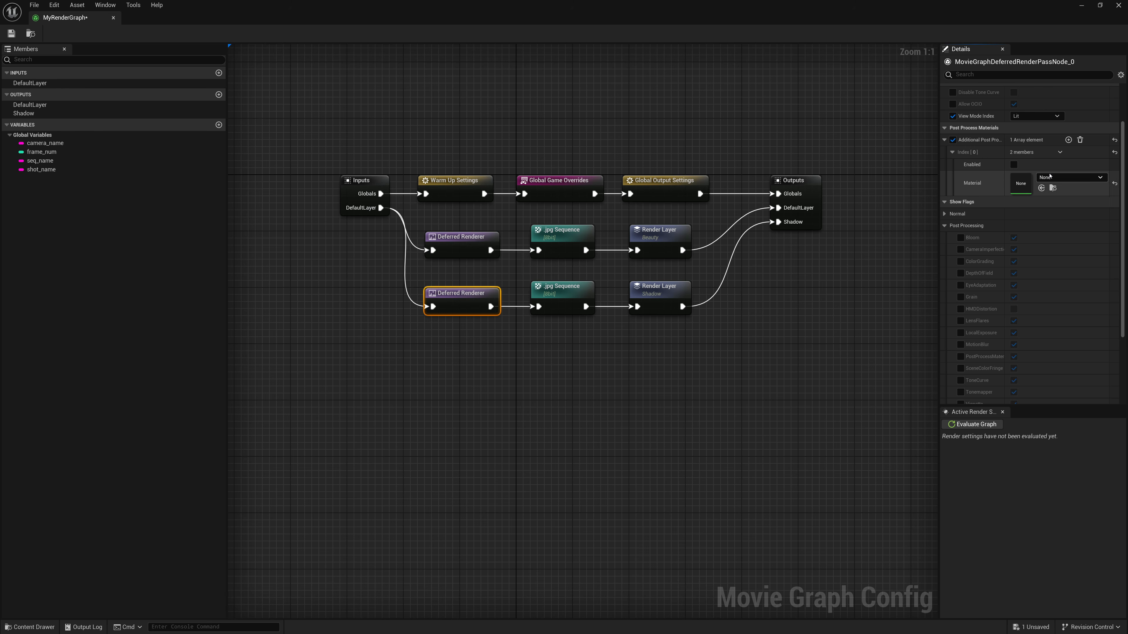
- Assign M_ShadowCatcher to the new post process material element with Enabled on, and save the render graph
left_click(1049, 176)
type("Shad")
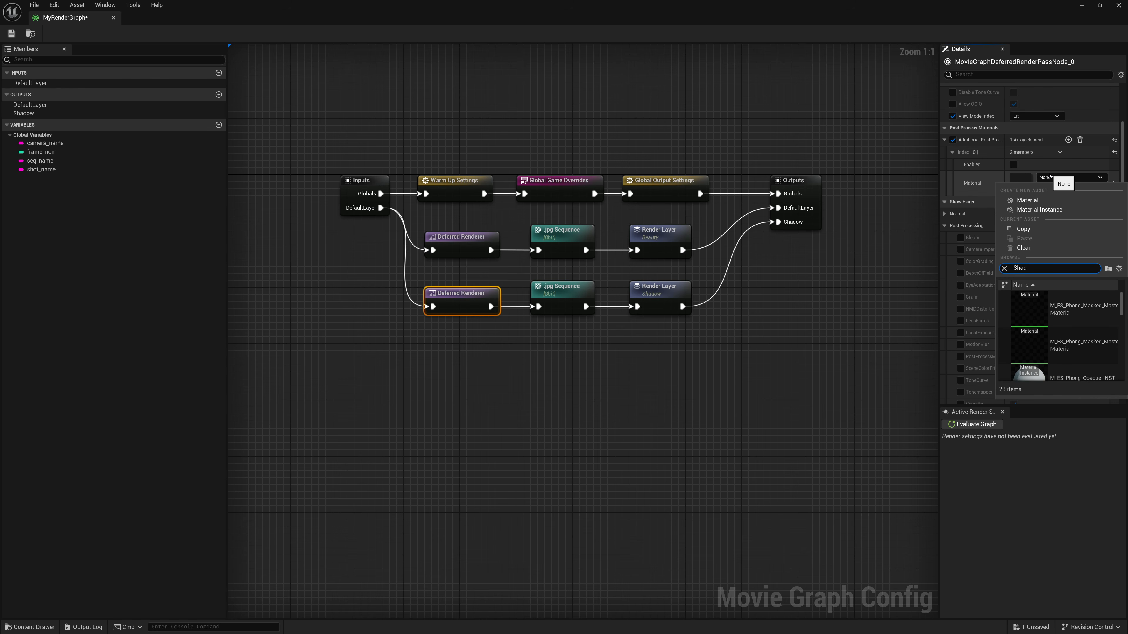
type("ow Catcher")
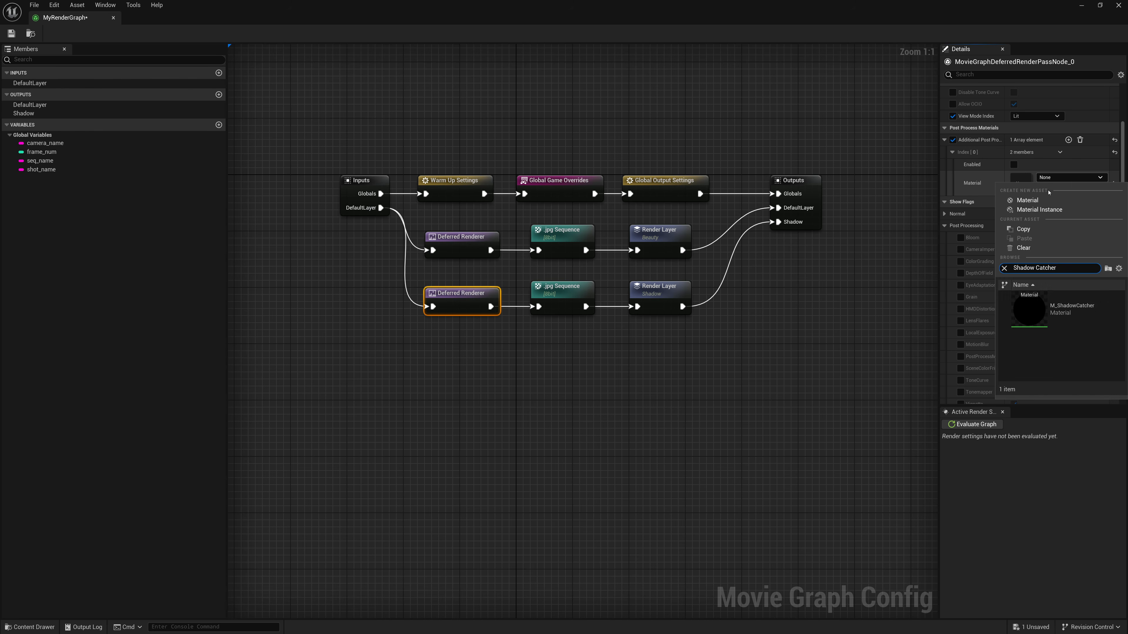
left_click(1029, 310)
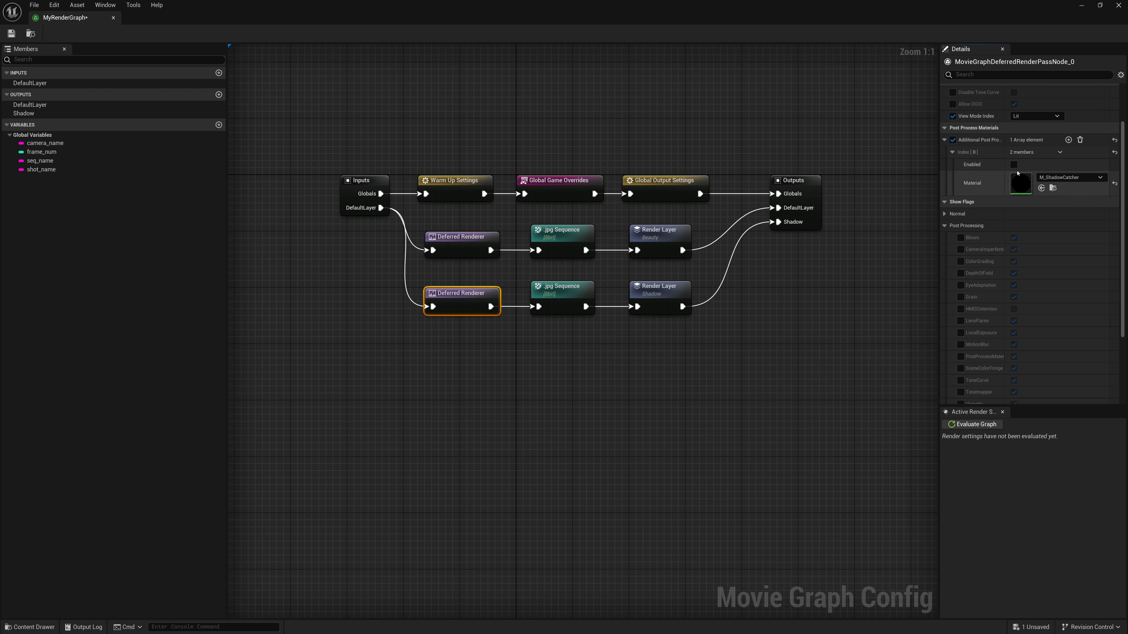
left_click(1014, 165)
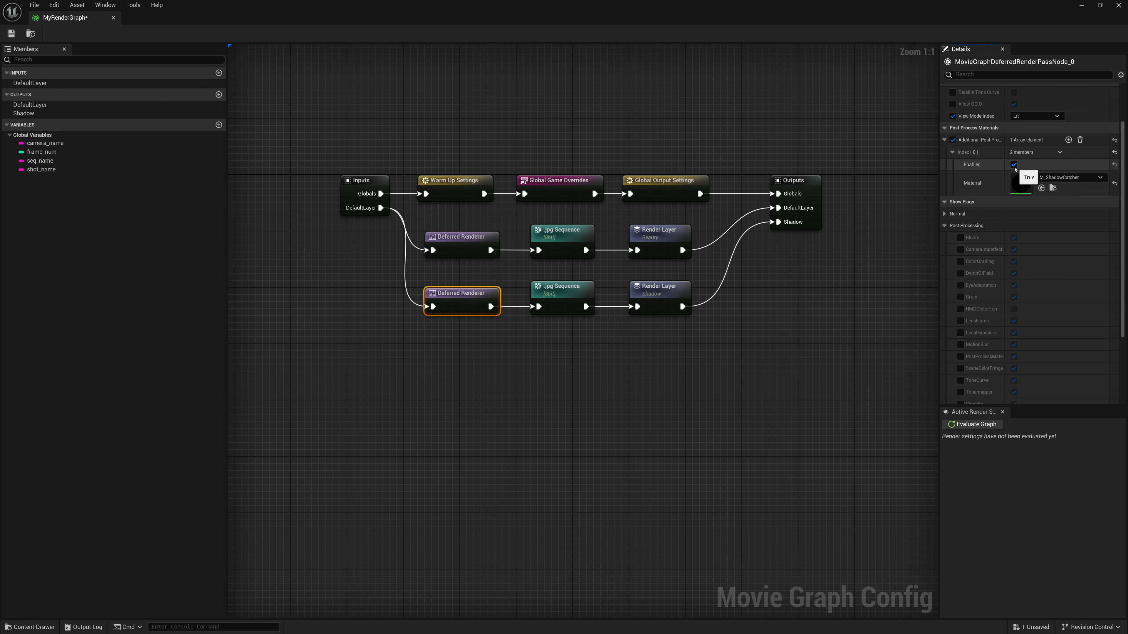
left_click(12, 33)
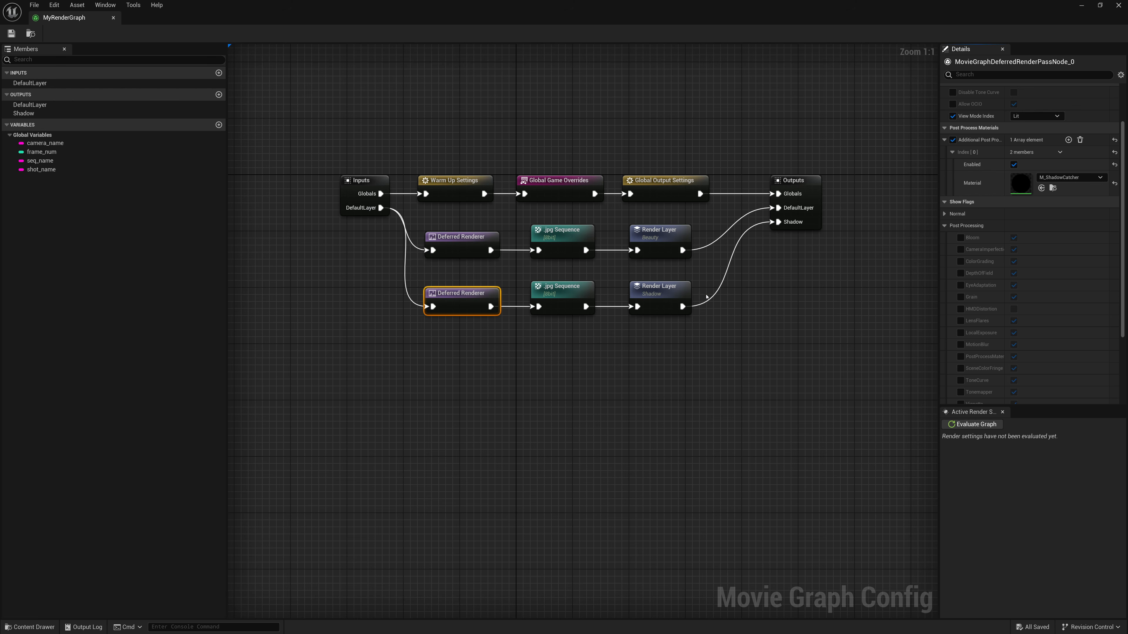
- Recheck each node's settings on the Beauty and Shadow branches, including post process materials, file name format and layer names
right_click_drag(716, 308, 700, 374)
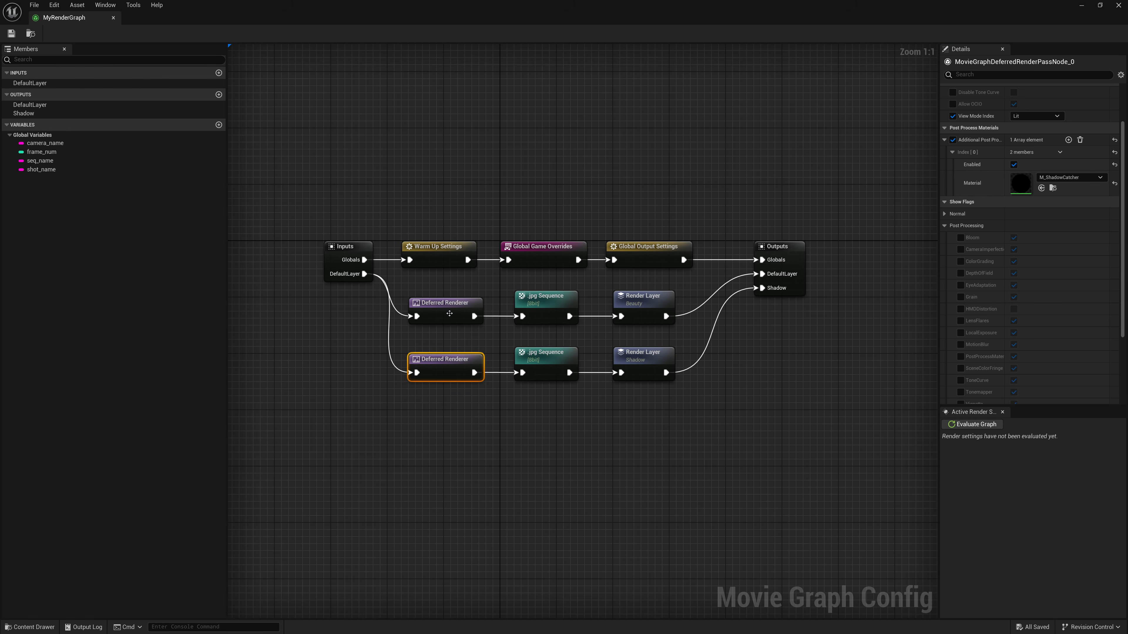
left_click(450, 313)
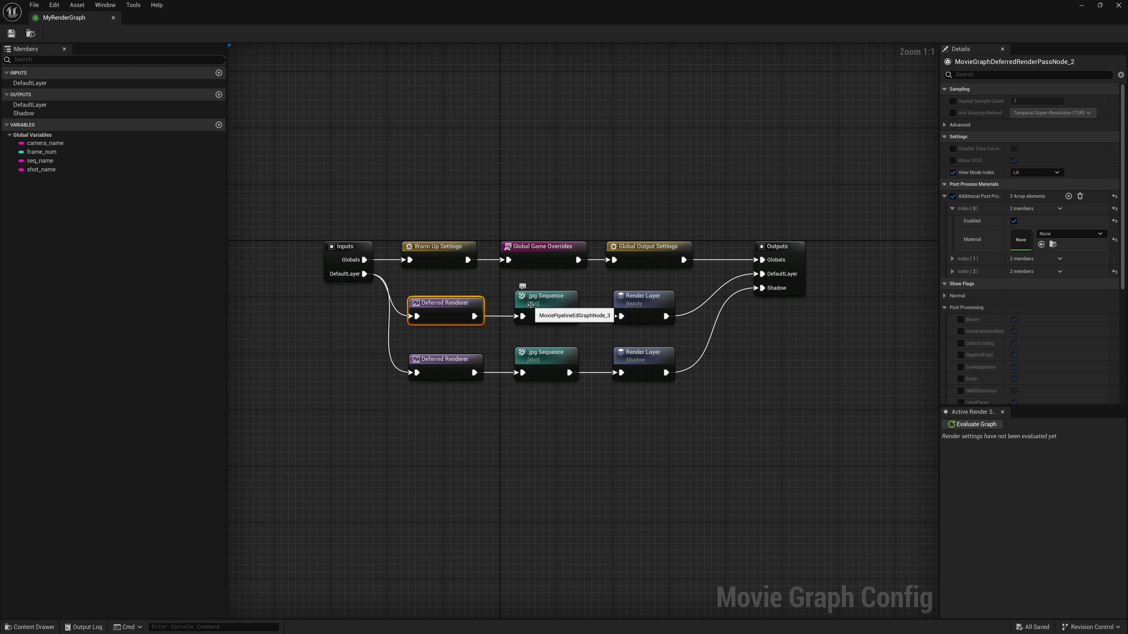
left_click(546, 304)
left_click(642, 306)
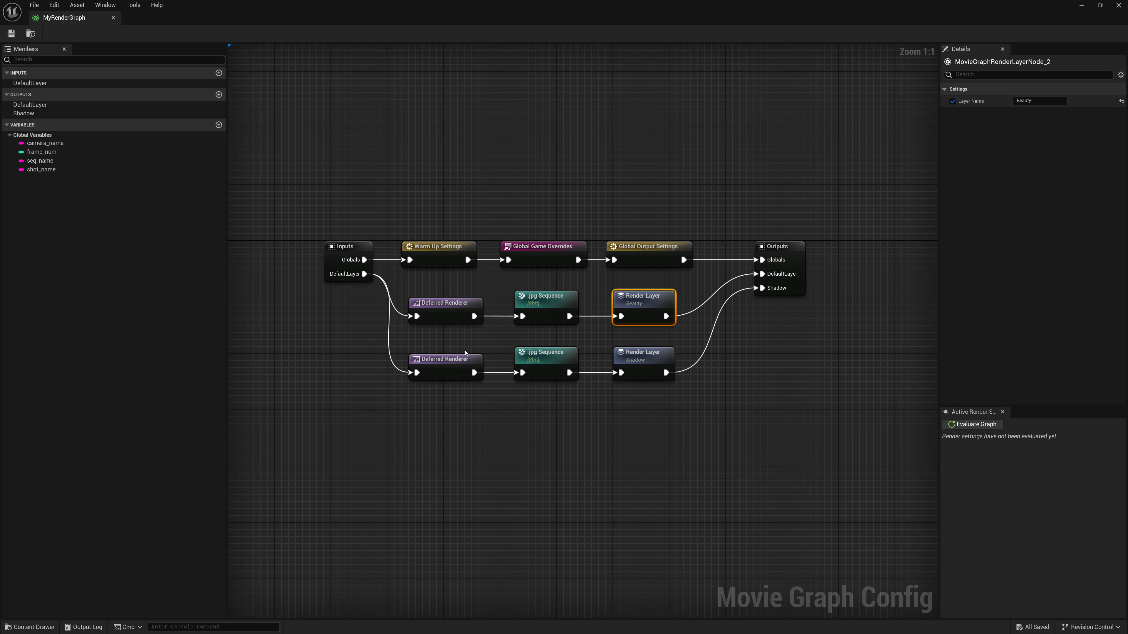
left_click(452, 361)
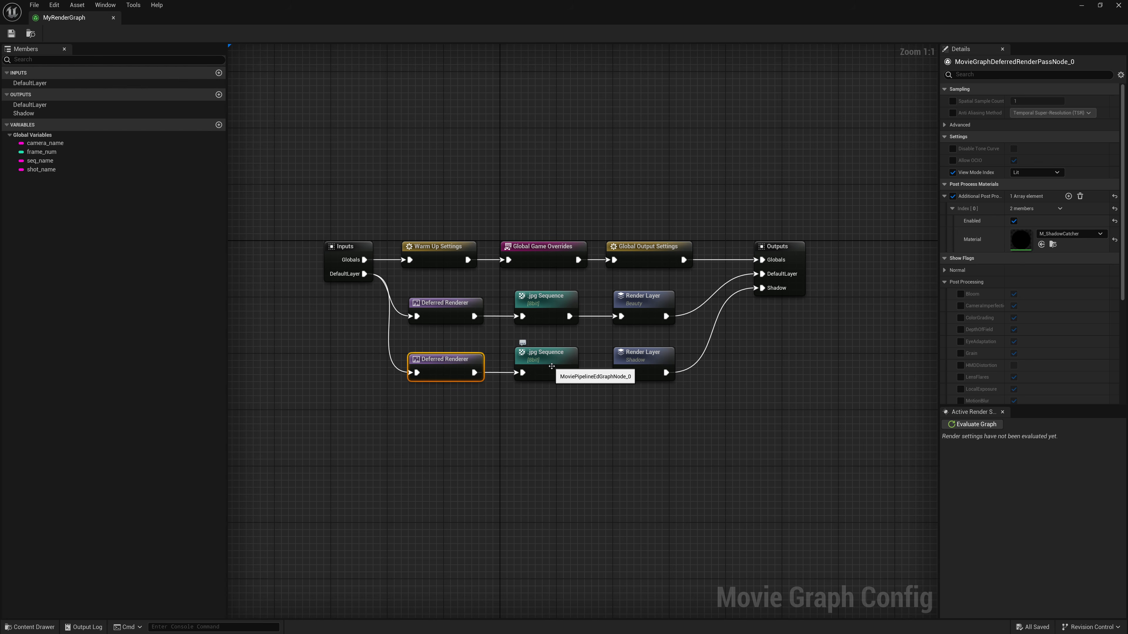
left_click(550, 366)
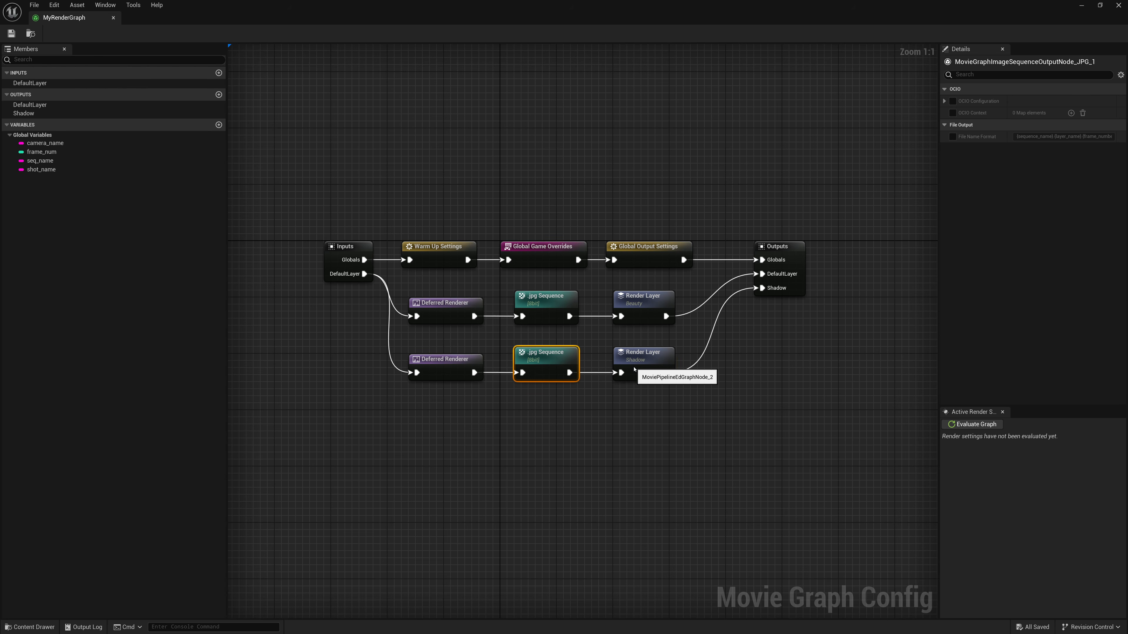
left_click(633, 367)
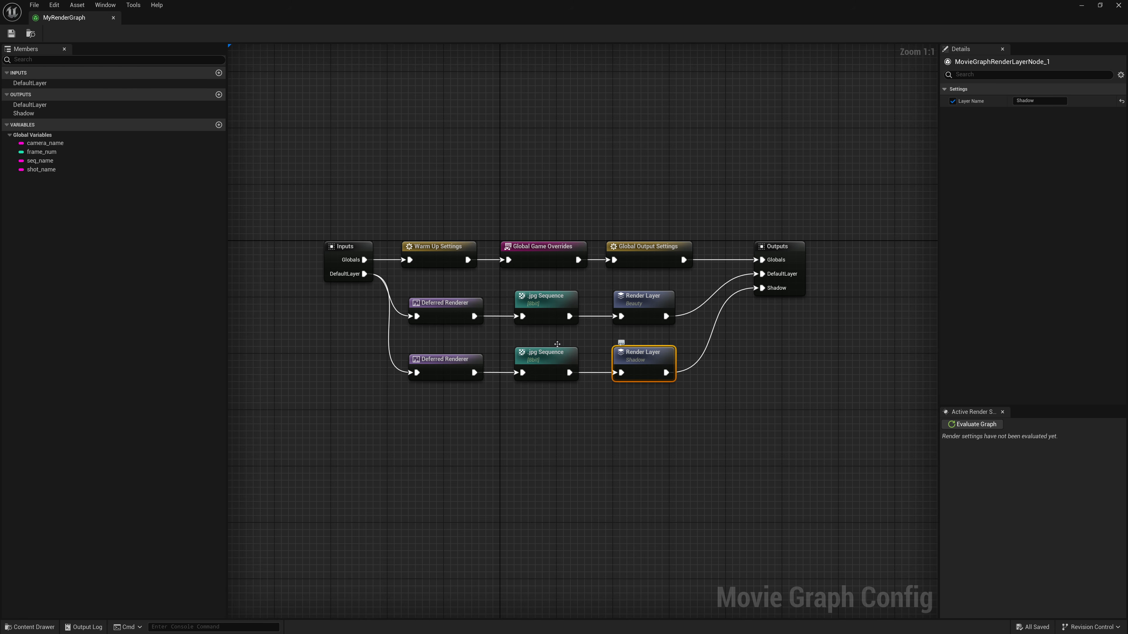
- Render the Test job locally from the Movie Render Queue and cancel it once some frames are produced
left_click(15, 38)
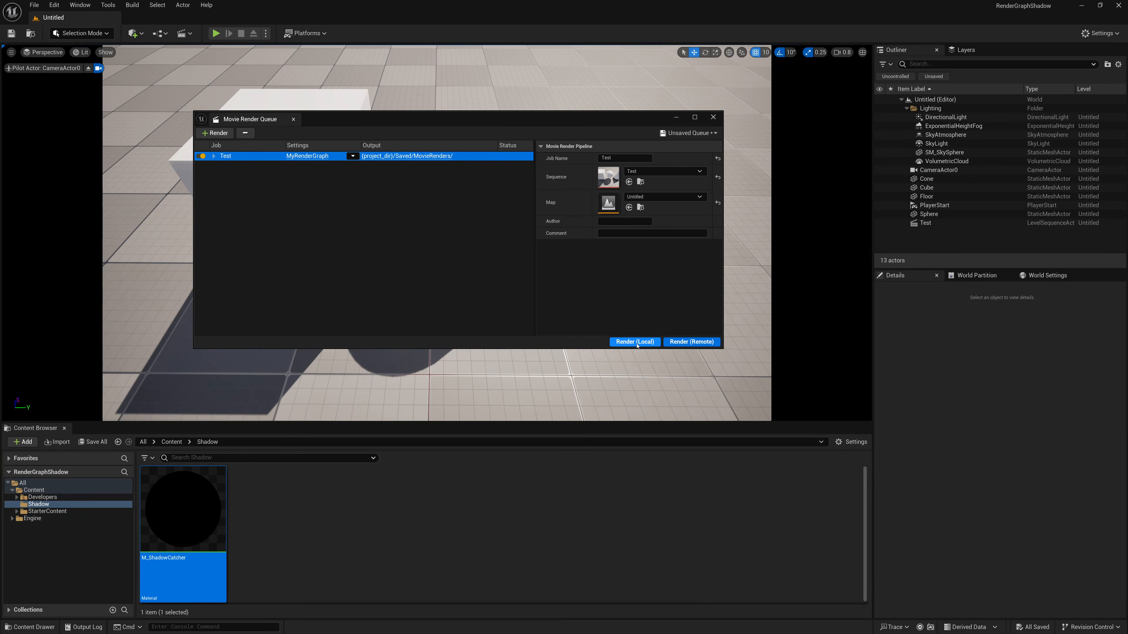
left_click(637, 345)
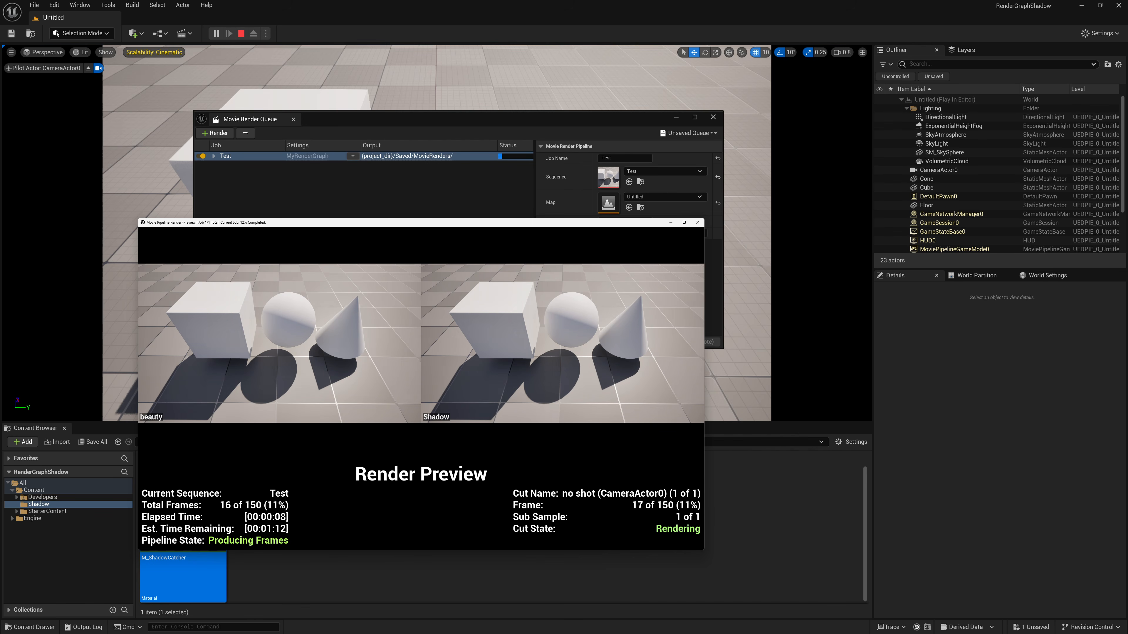
key("Escape")
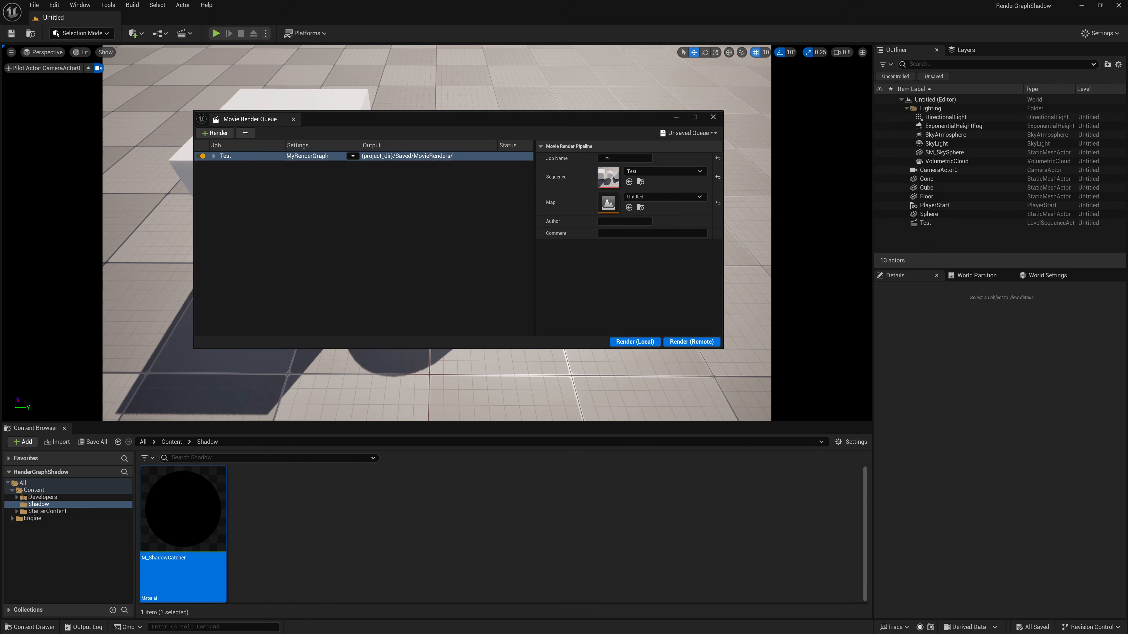
- Open the job's MovieRenders output folder and inspect the first M_ShadowCatcher frame of the Shadow layer
left_click(413, 156)
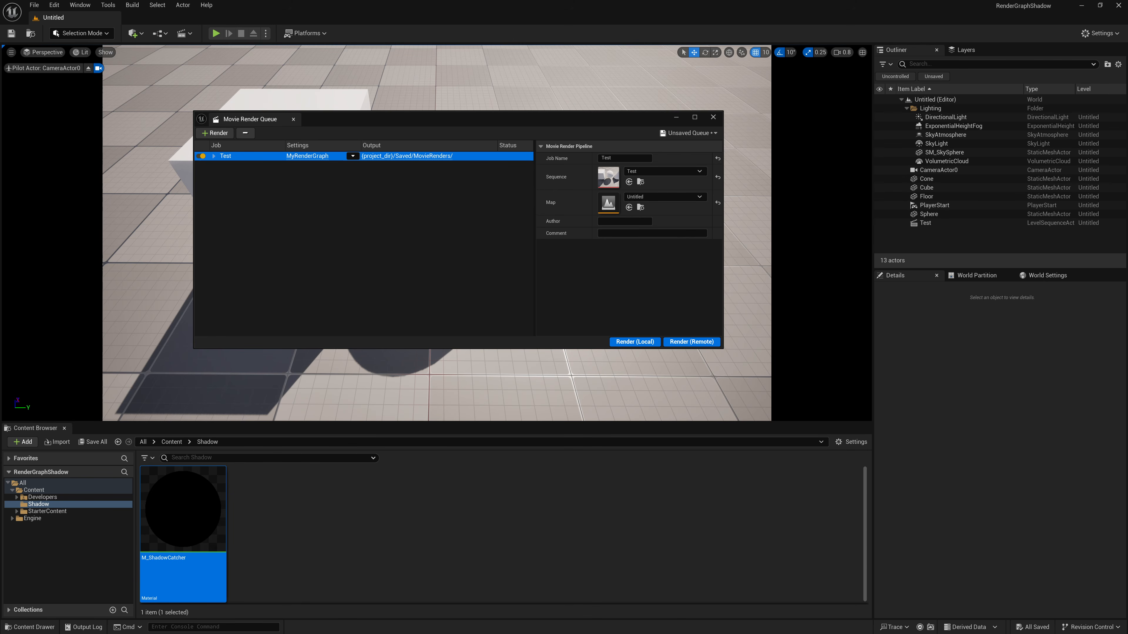
left_click_drag(0, 105, 498, 108)
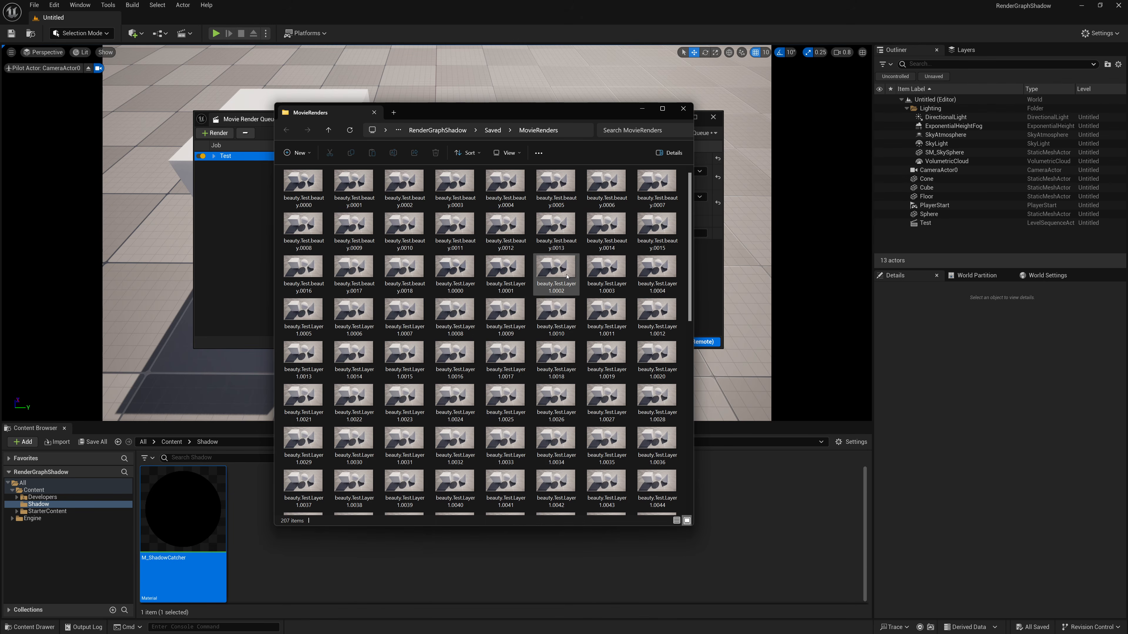
scroll(549, 311, "down", 15)
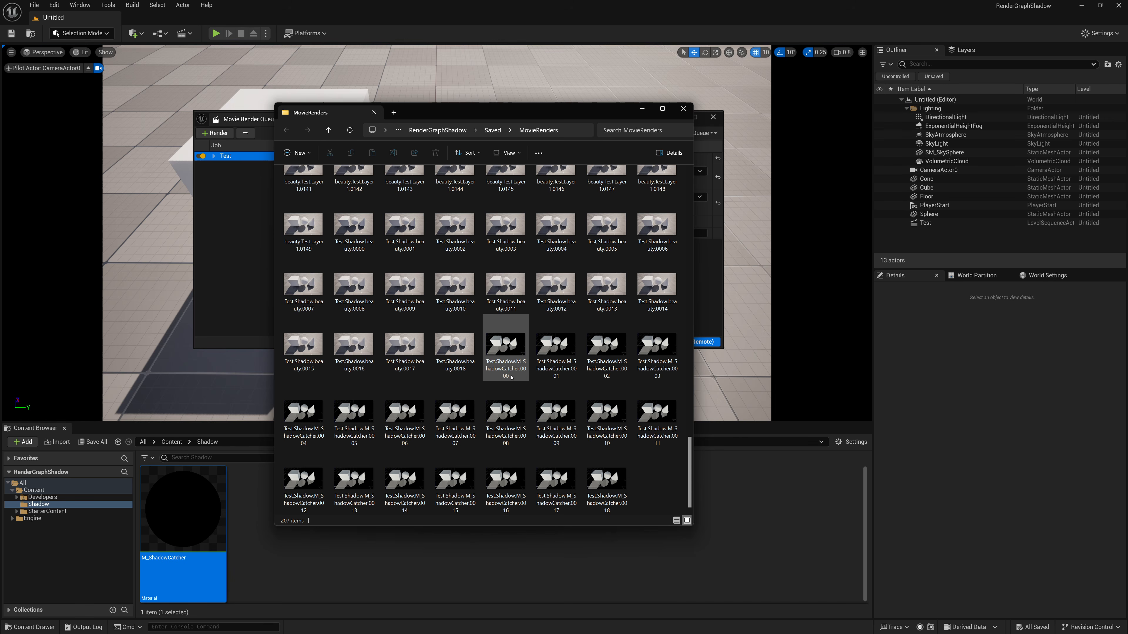
left_click(511, 372)
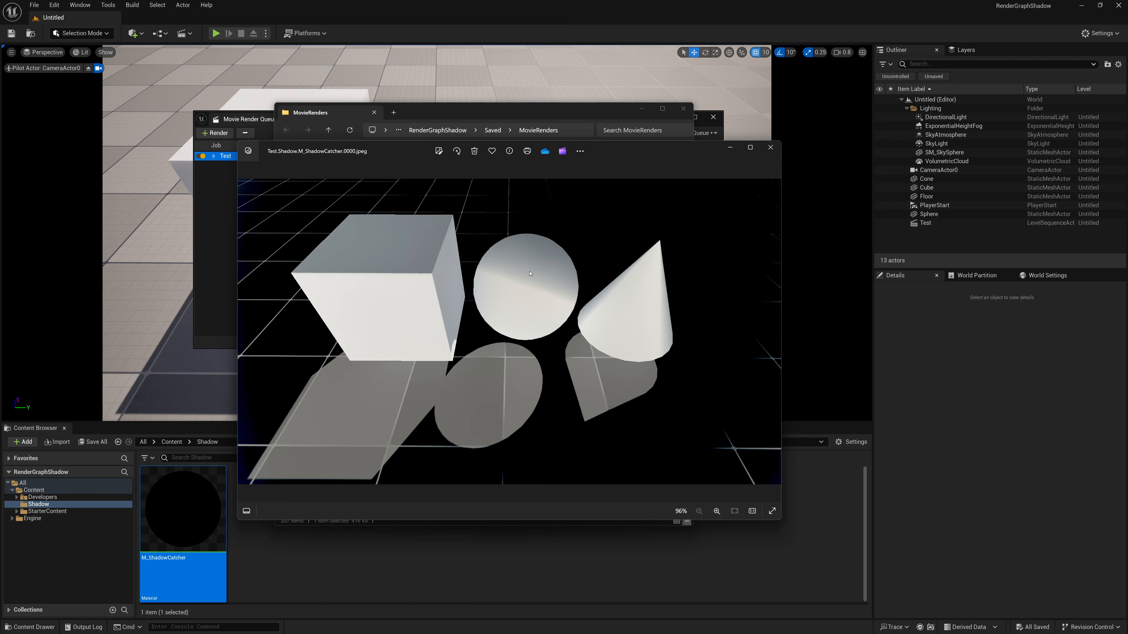
left_click(770, 147)
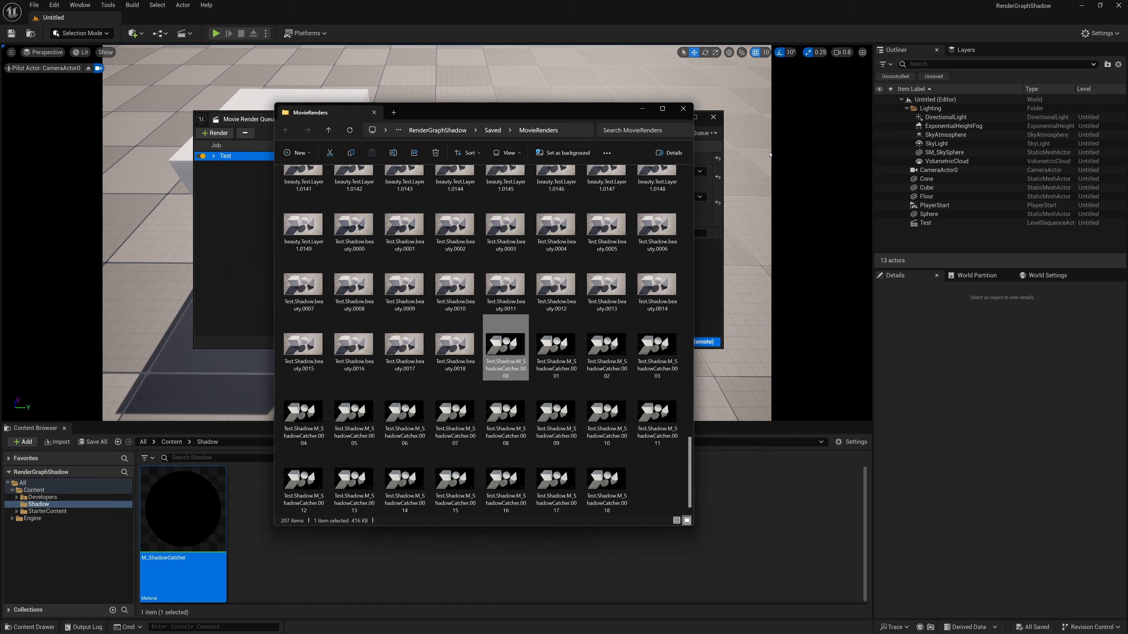
left_click(641, 109)
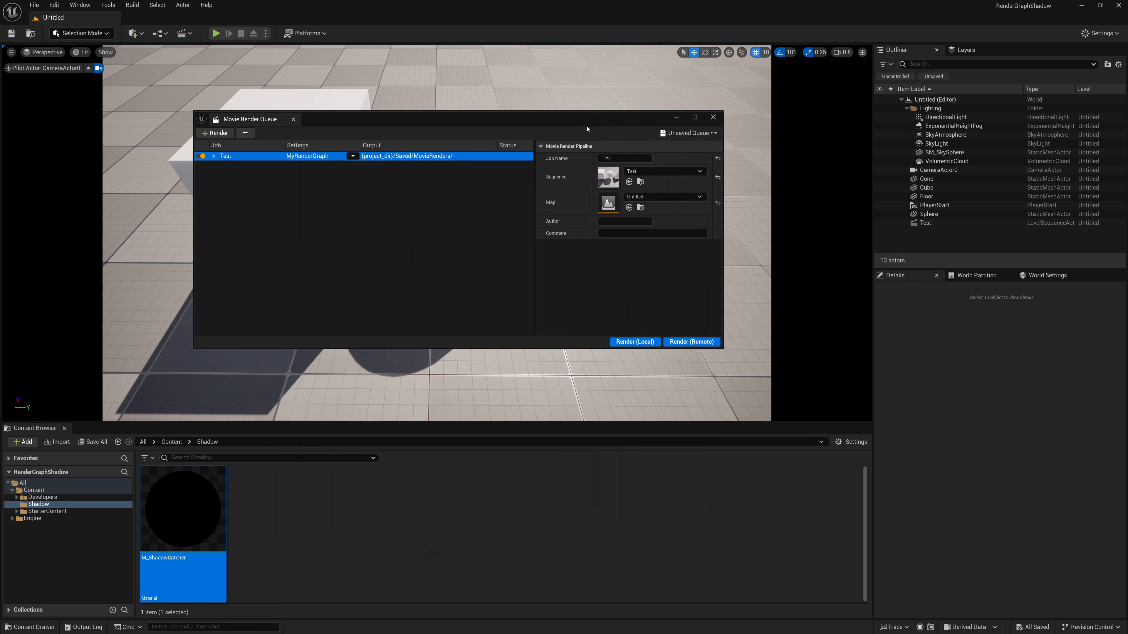
- Override the Vignette show flag on the Shadow branch's Deferred Renderer in MyRenderGraph and turn it off
left_click(322, 158)
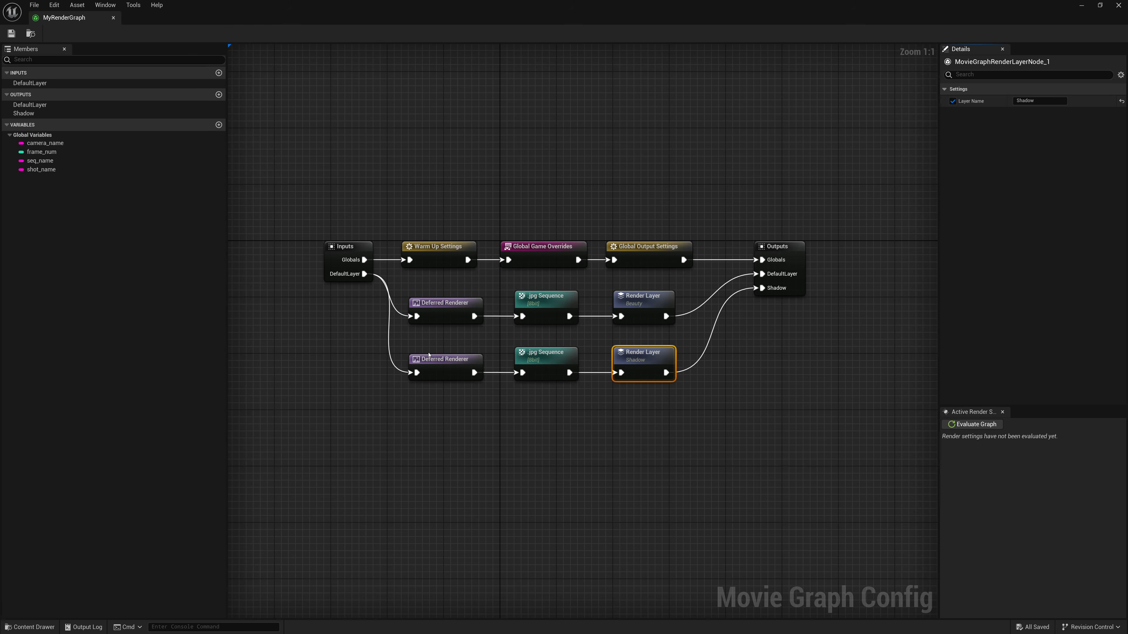
left_click(429, 356)
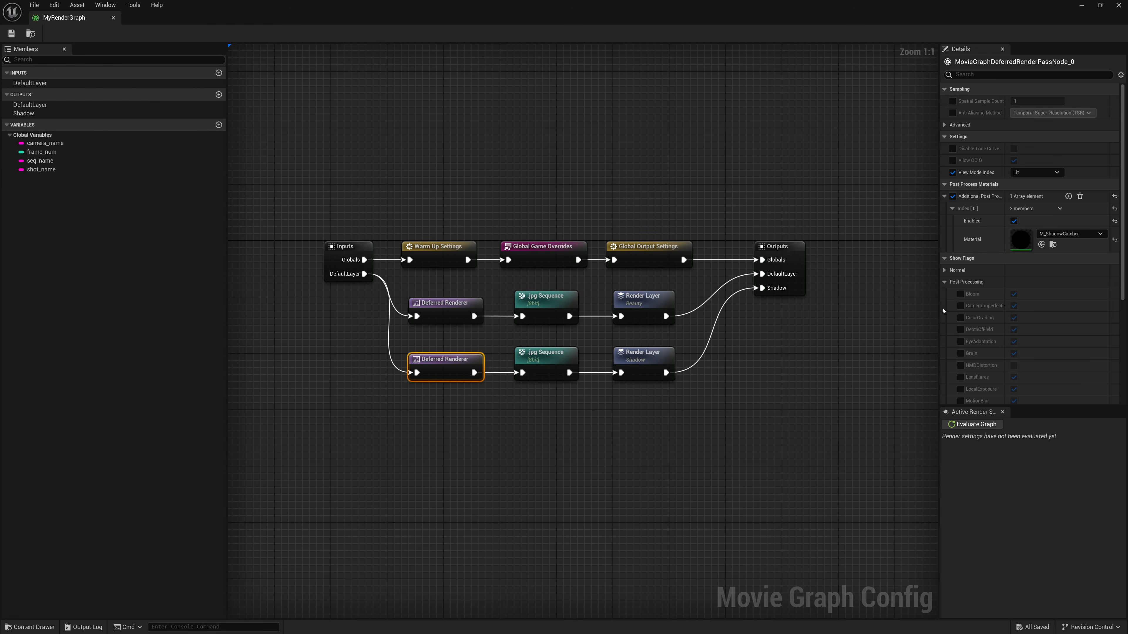
scroll(976, 325, "down", 3)
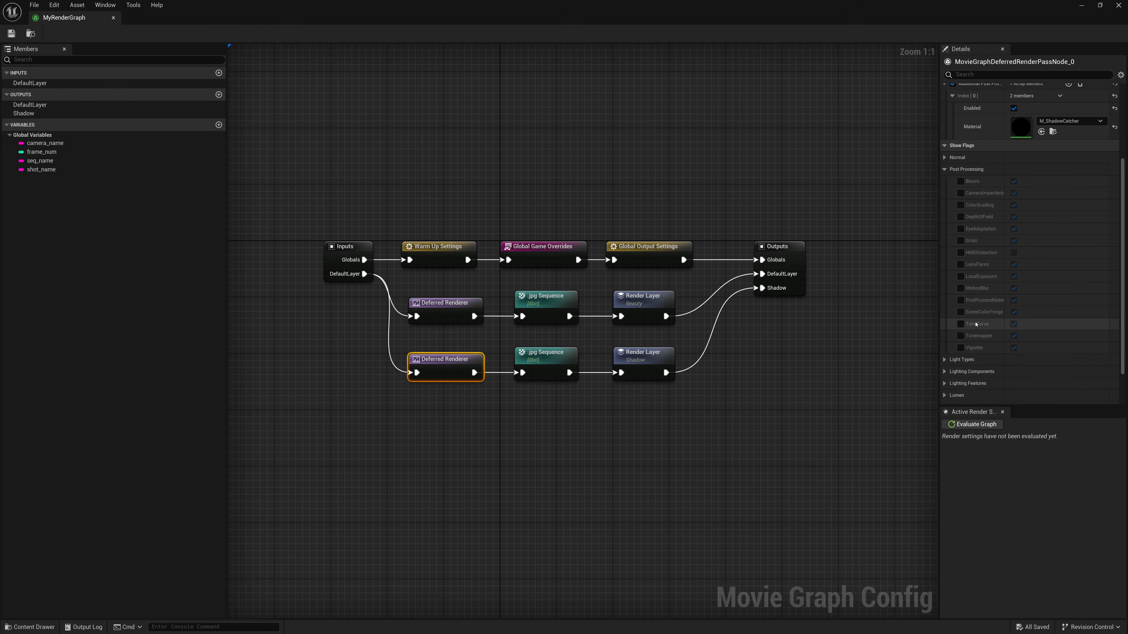
scroll(976, 325, "down", 1)
left_click(1013, 304)
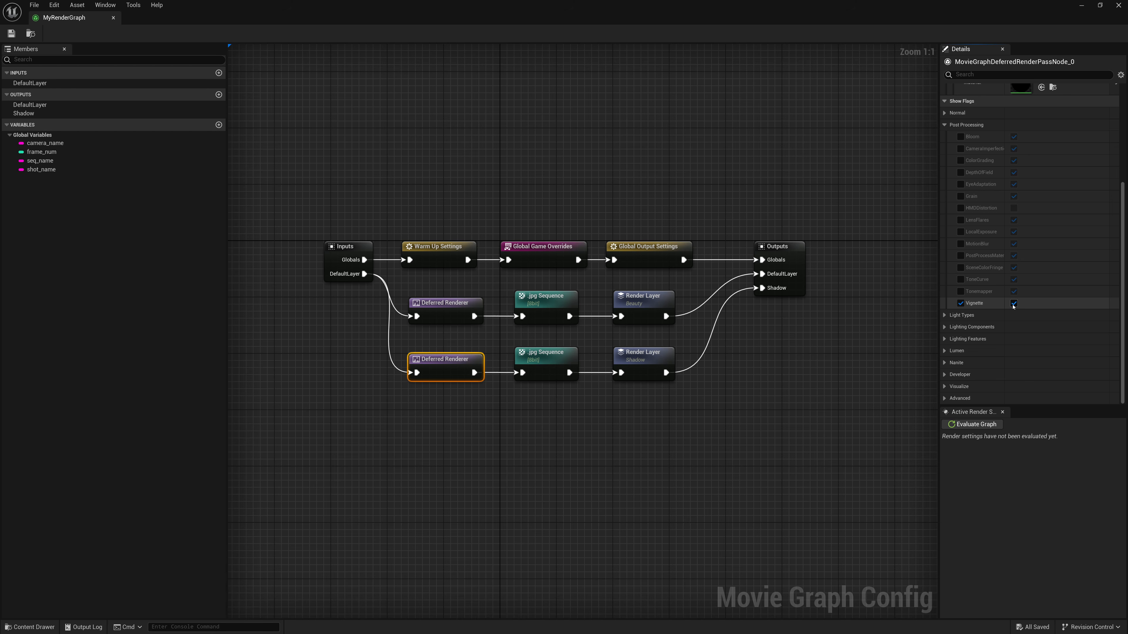
left_click(1013, 304)
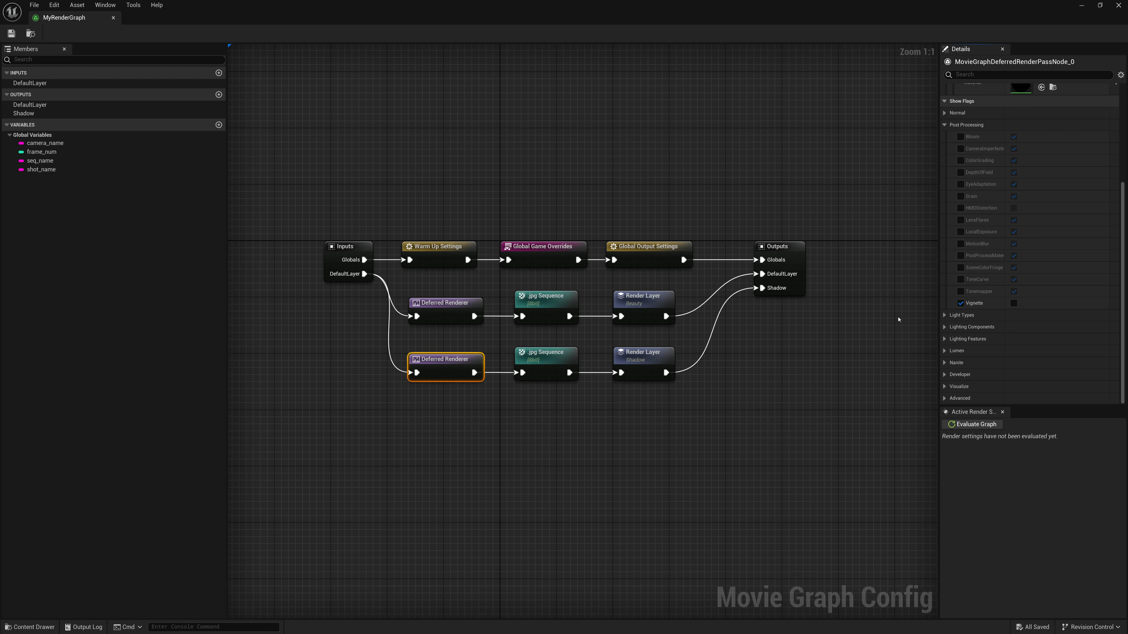
scroll(998, 307, "up", 1)
scroll(994, 333, "up", 5)
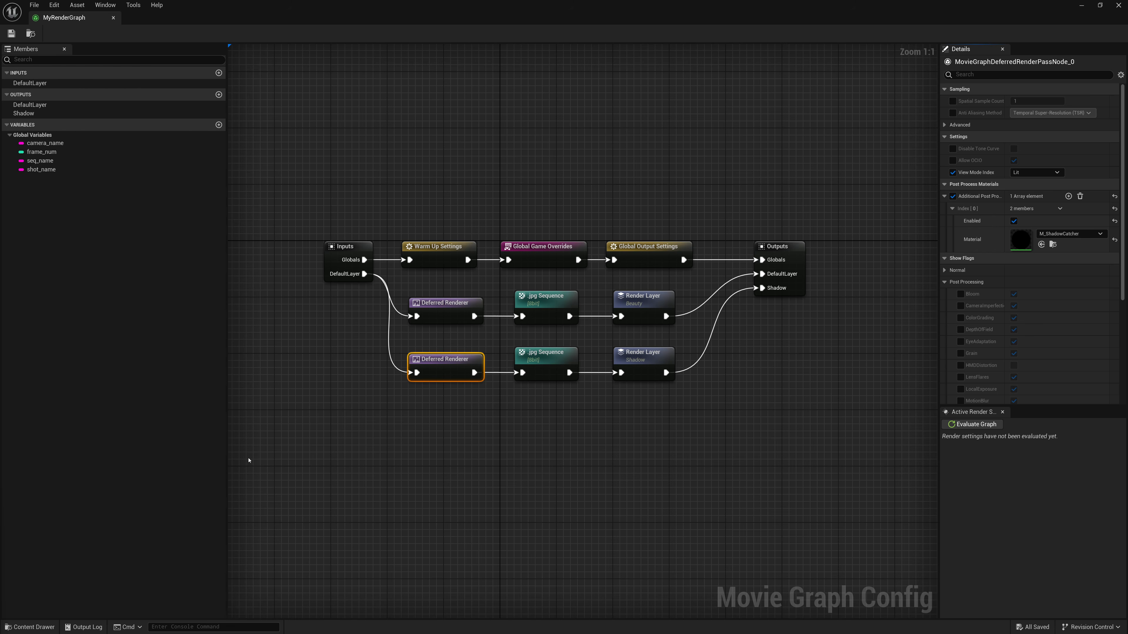
- Add a Collection node, make room for it before the Shadow Render Layer, and connect it to the Shadow .jpg Sequence output
right_click(443, 435)
type("coll")
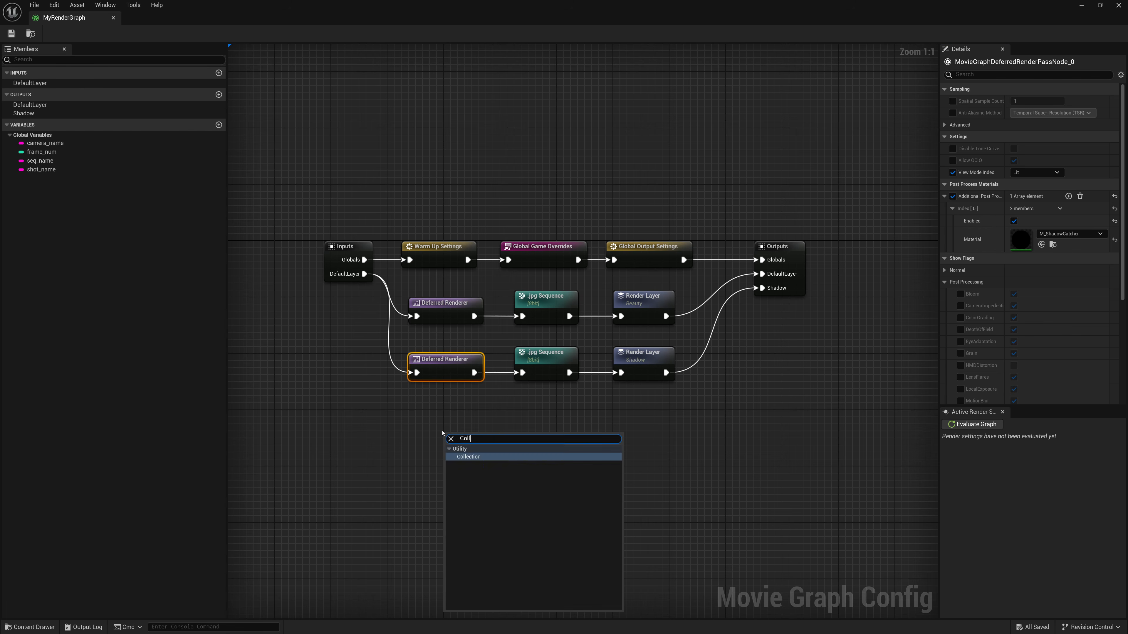
key("Return")
left_click_drag(643, 352, 714, 356)
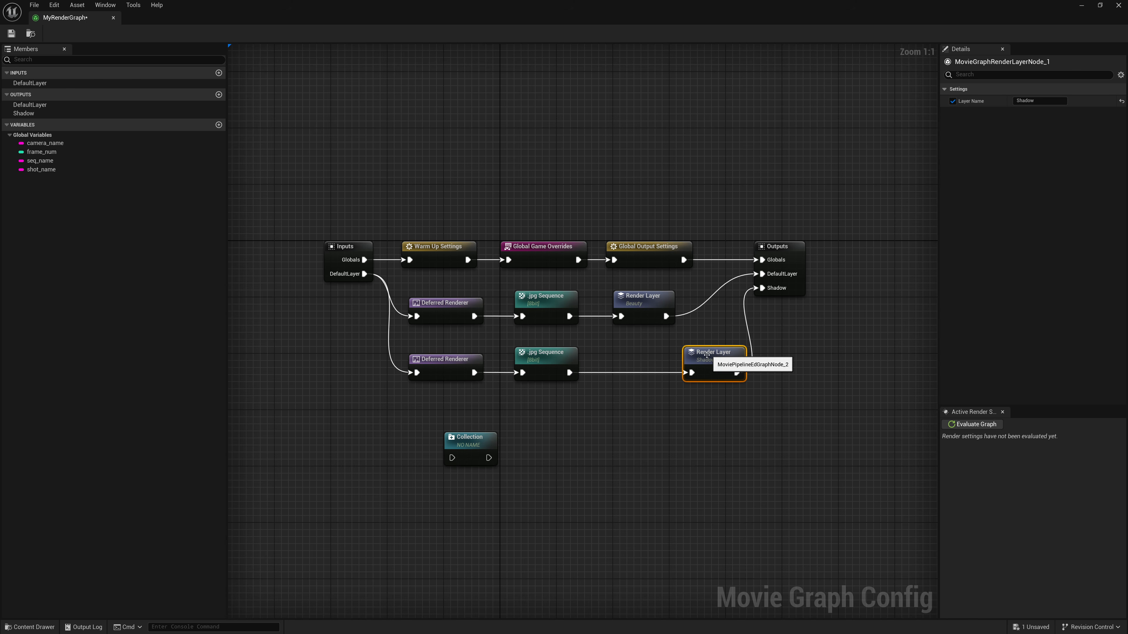
left_click_drag(482, 447, 609, 405)
left_click_drag(570, 373, 602, 402)
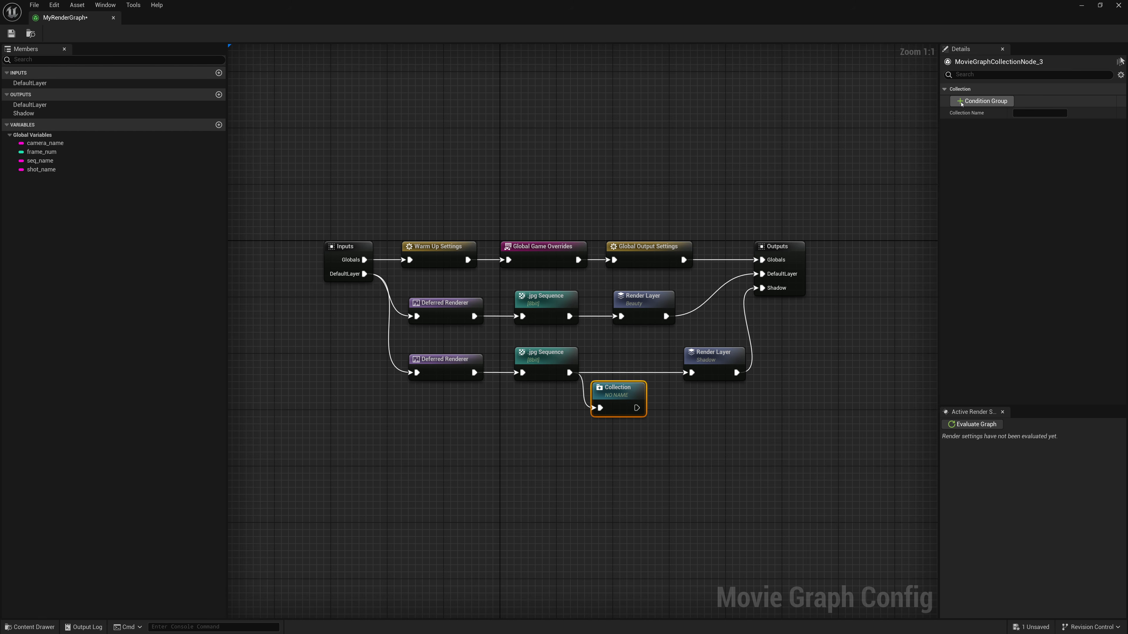
- Add a condition group to the Collection node, name the collection All, and expand the group's conditions
left_click(980, 102)
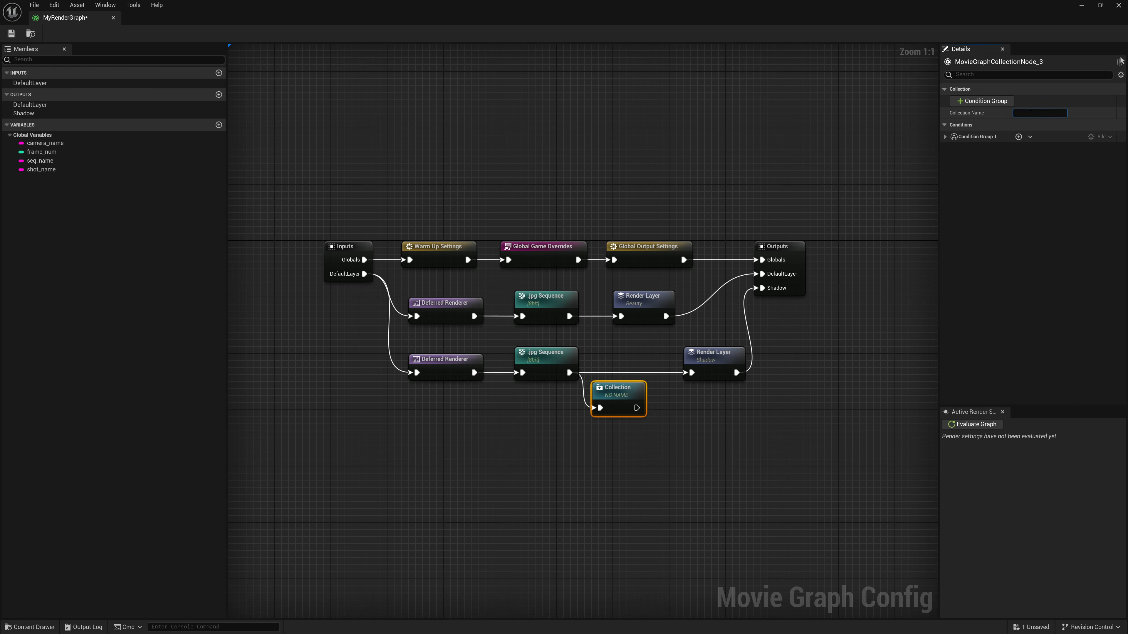
type("All")
key("Return")
left_click(944, 137)
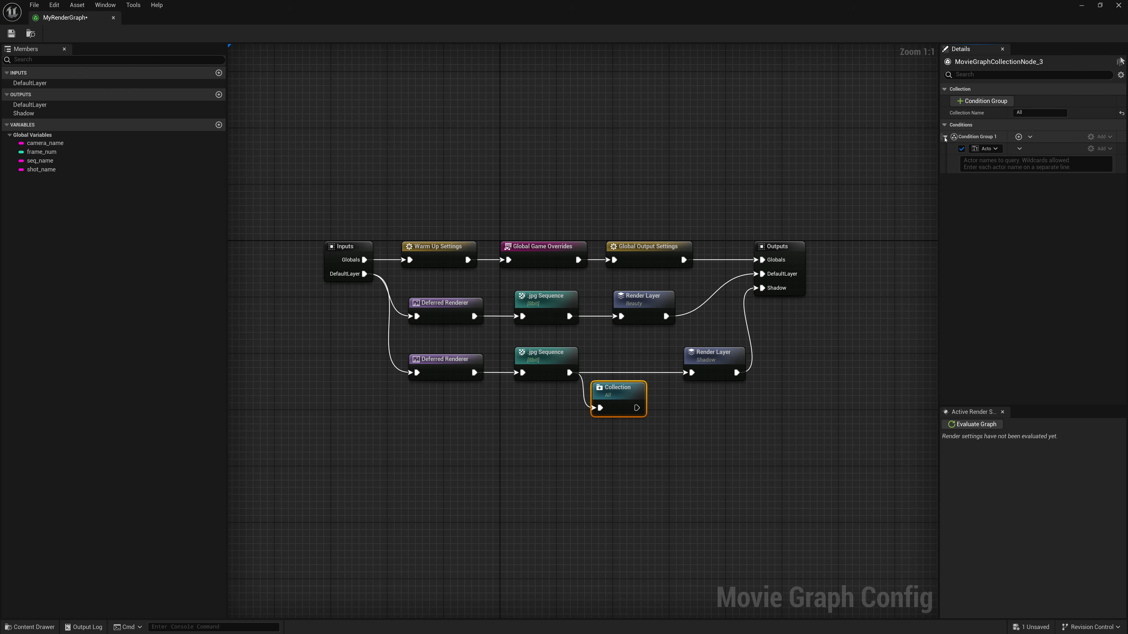
left_click_drag(1006, 148, 1023, 149)
left_click_drag(938, 159, 869, 156)
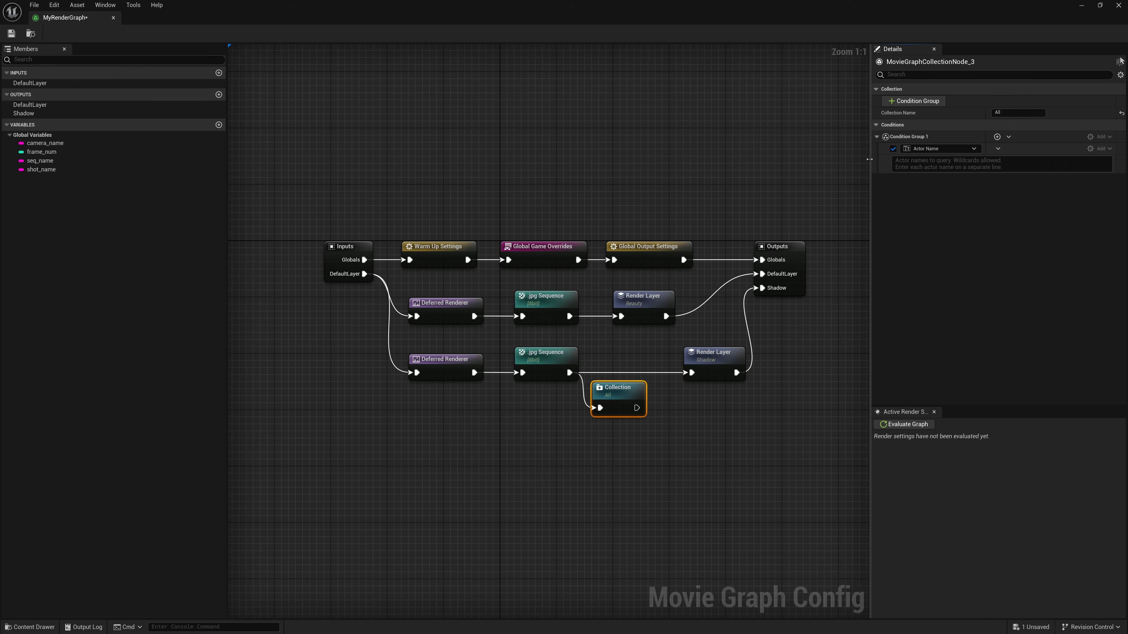
- Try the Actor condition type with its list of scene actors, and switch the condition back to Actor Name
left_click(933, 151)
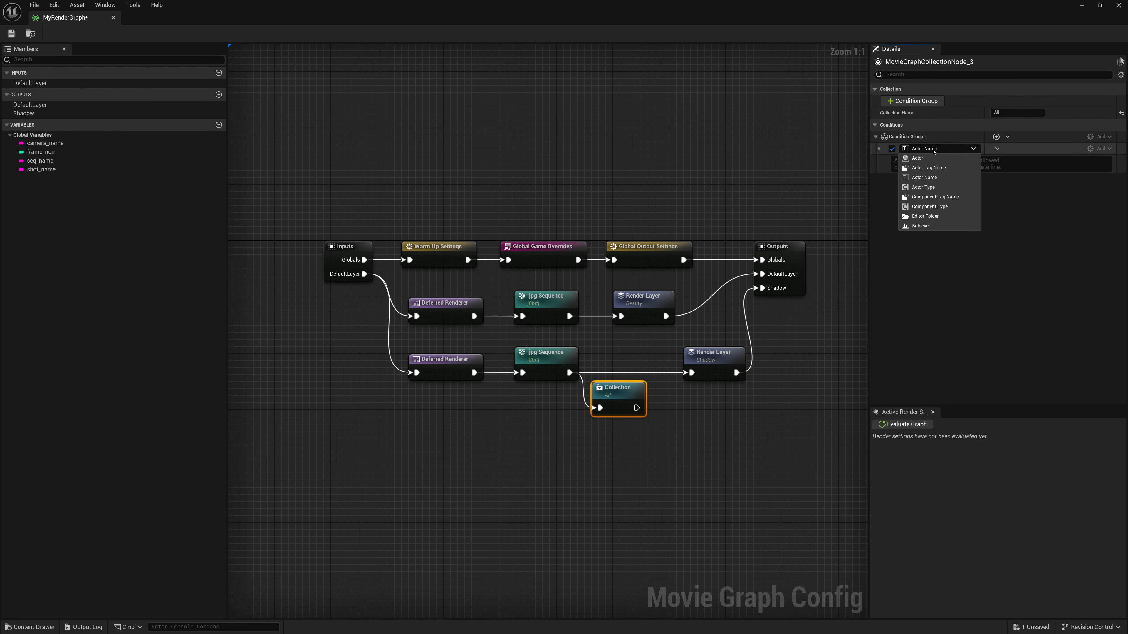
left_click(919, 156)
left_click(997, 149)
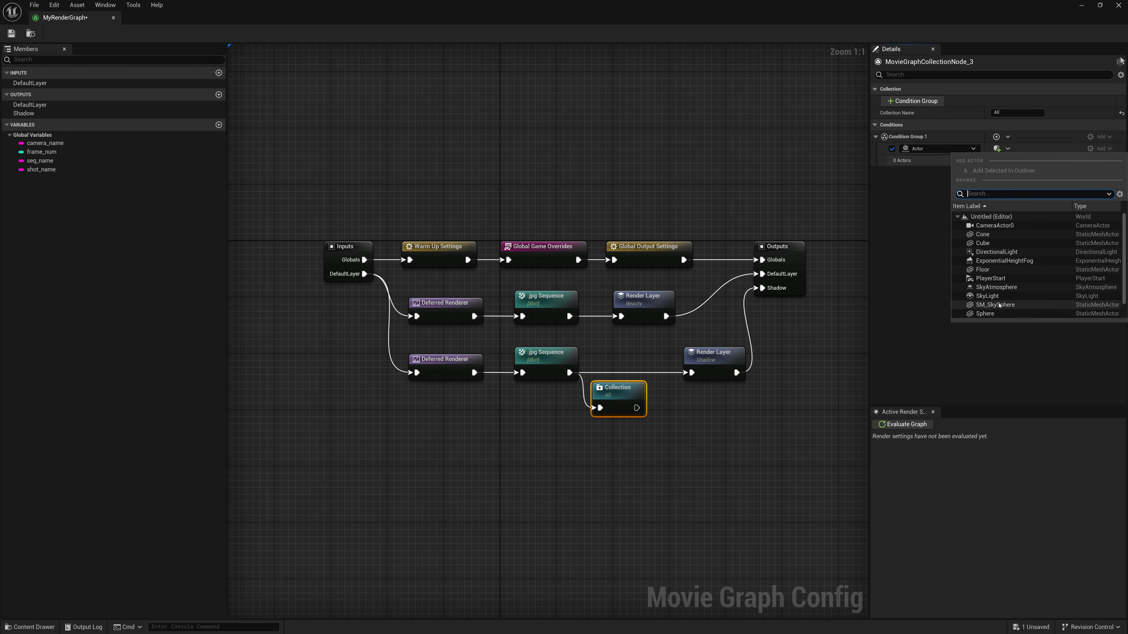
left_click(944, 150)
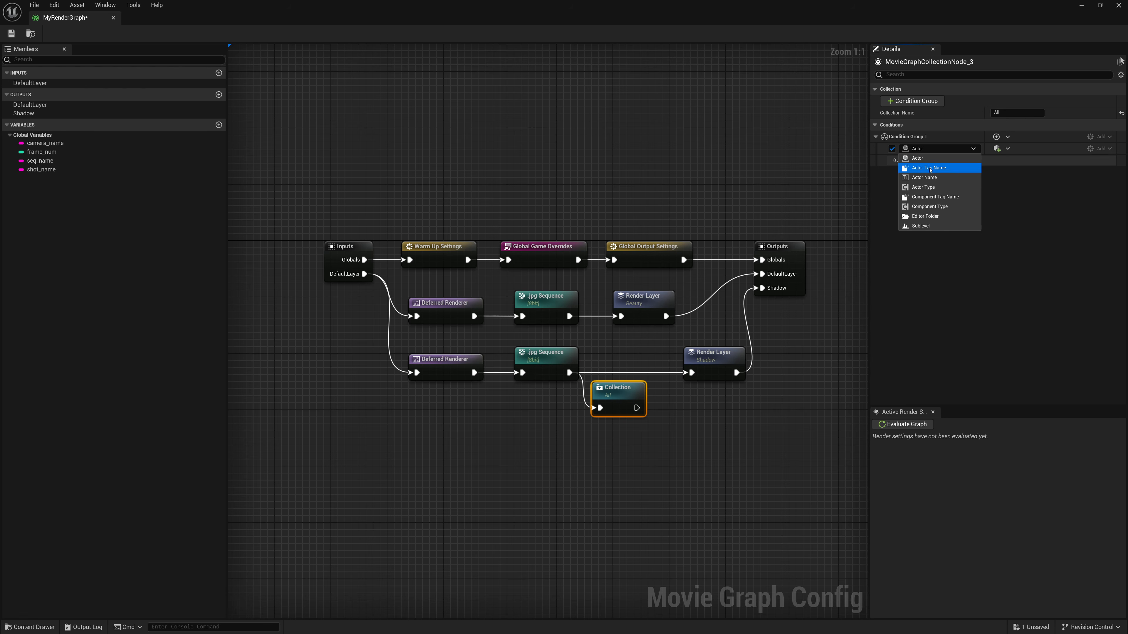
left_click(931, 177)
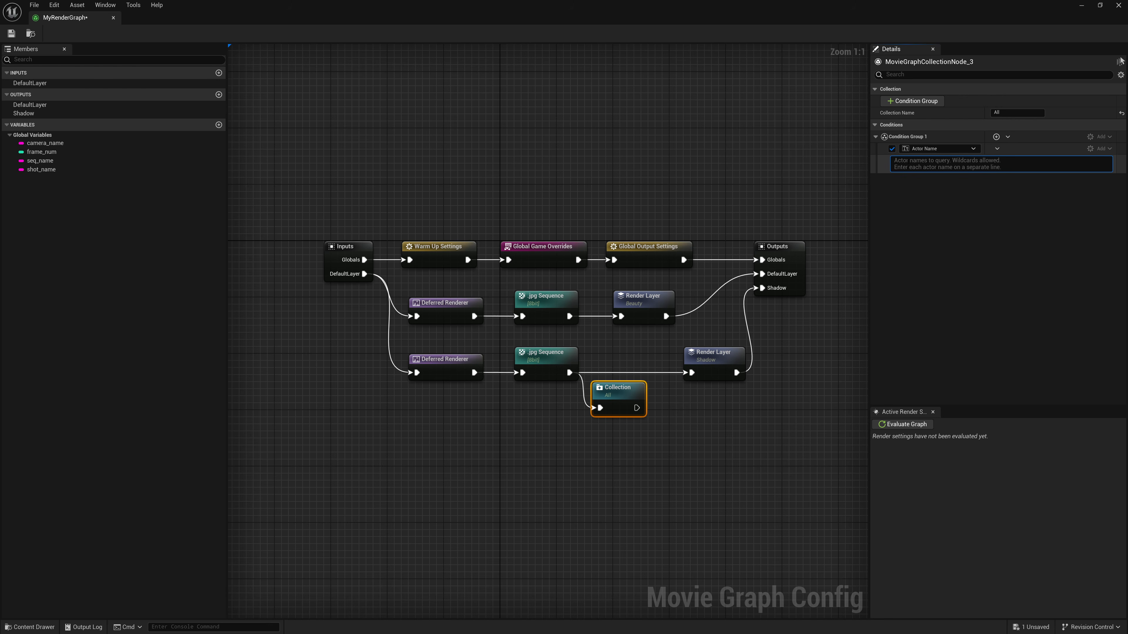
left_click(922, 150)
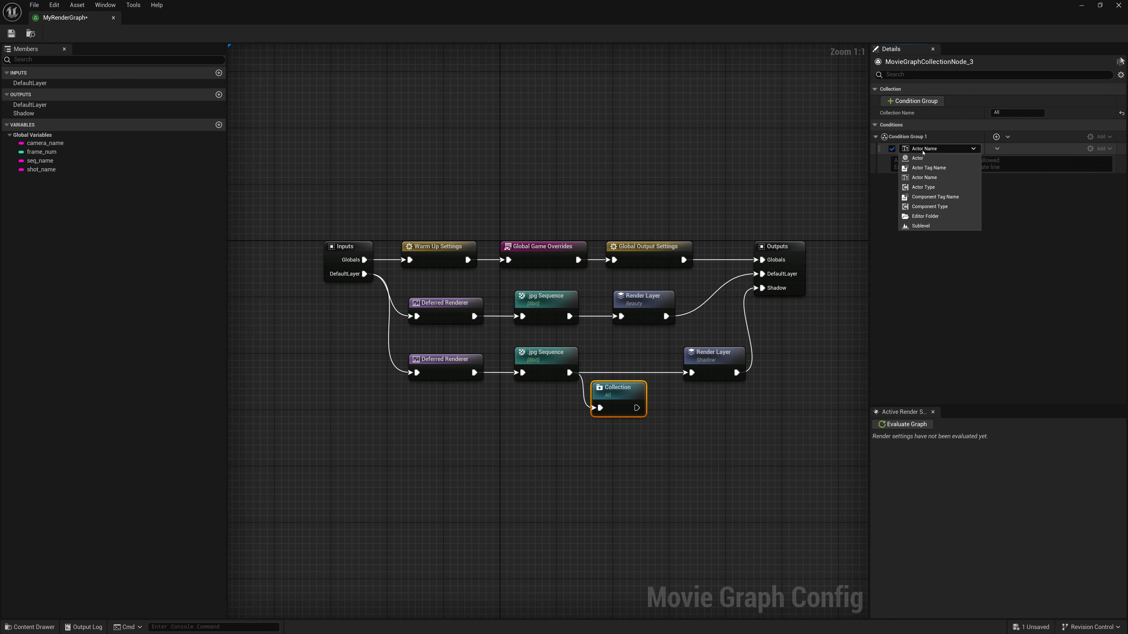
left_click(924, 150)
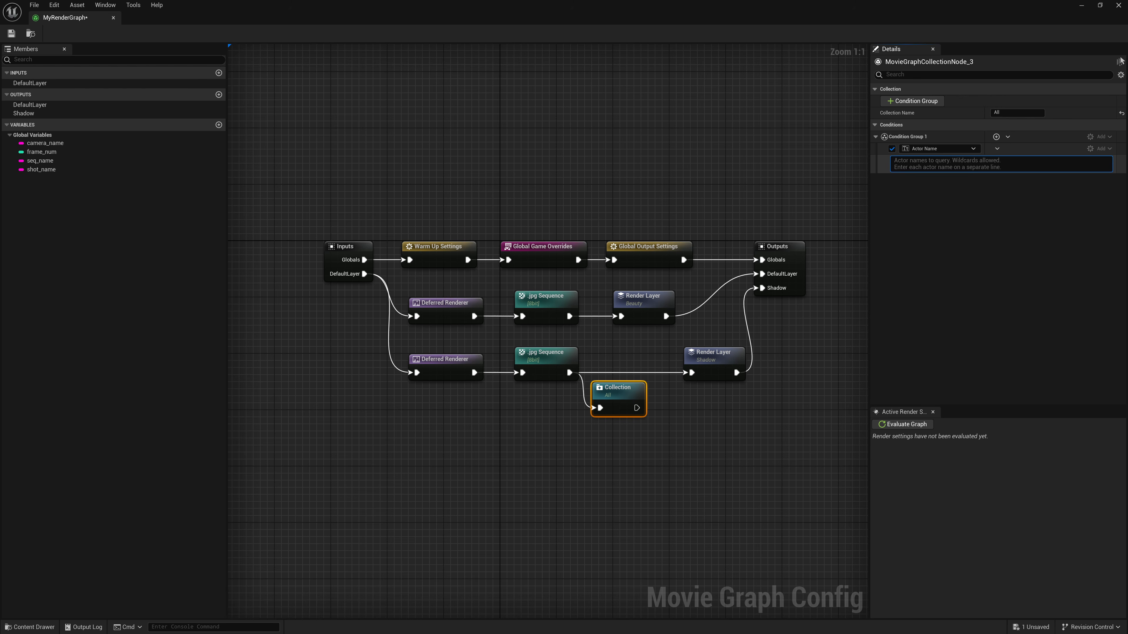
- Enter Chr* as the actor name query in Condition Group 1
type("Chr*")
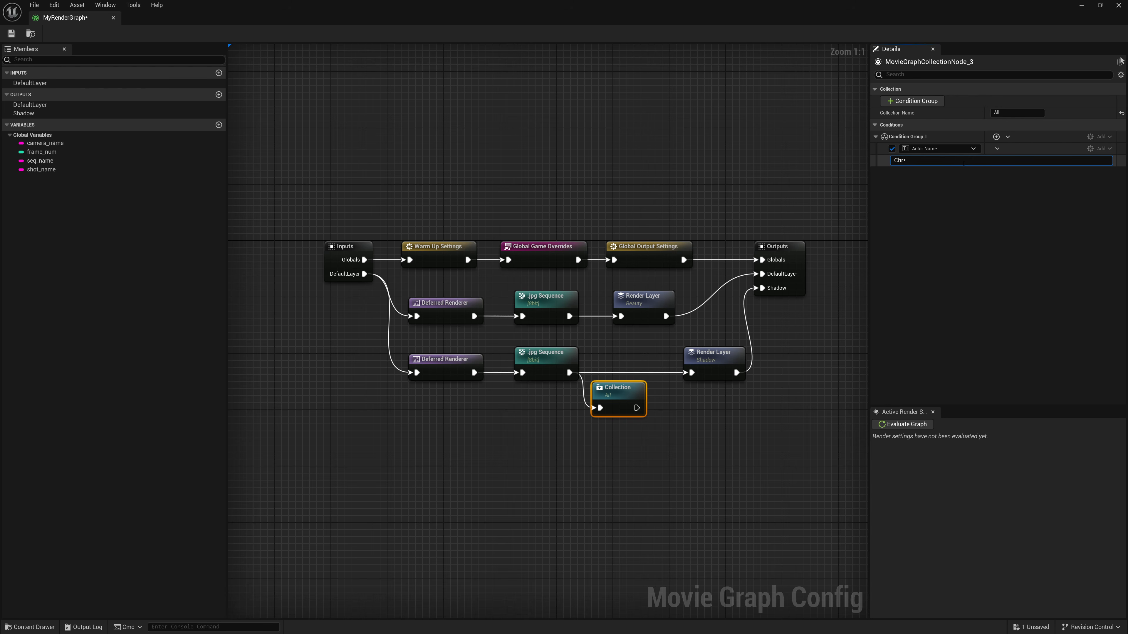
key("Return")
key("Right")
- Replace the Actor Name query of the All collection with the wildcard * so it matches every actor
left_click_drag(903, 161, 945, 182)
left_click(921, 162)
left_click_drag(916, 162, 877, 180)
type("*")
key("Return")
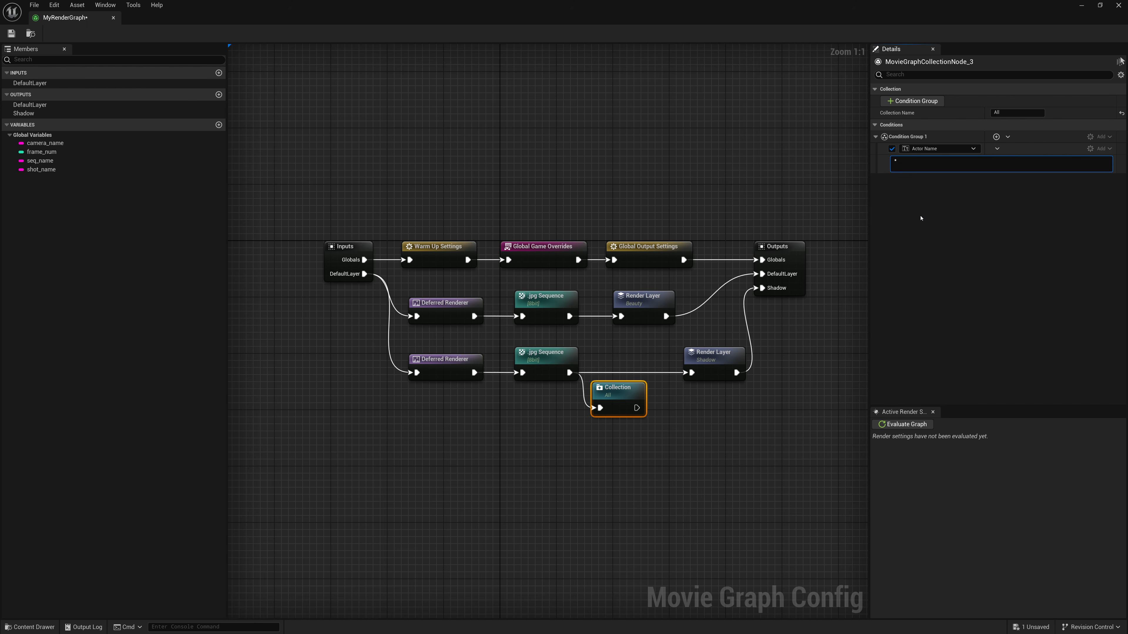
key("BackSpace")
left_click(920, 219)
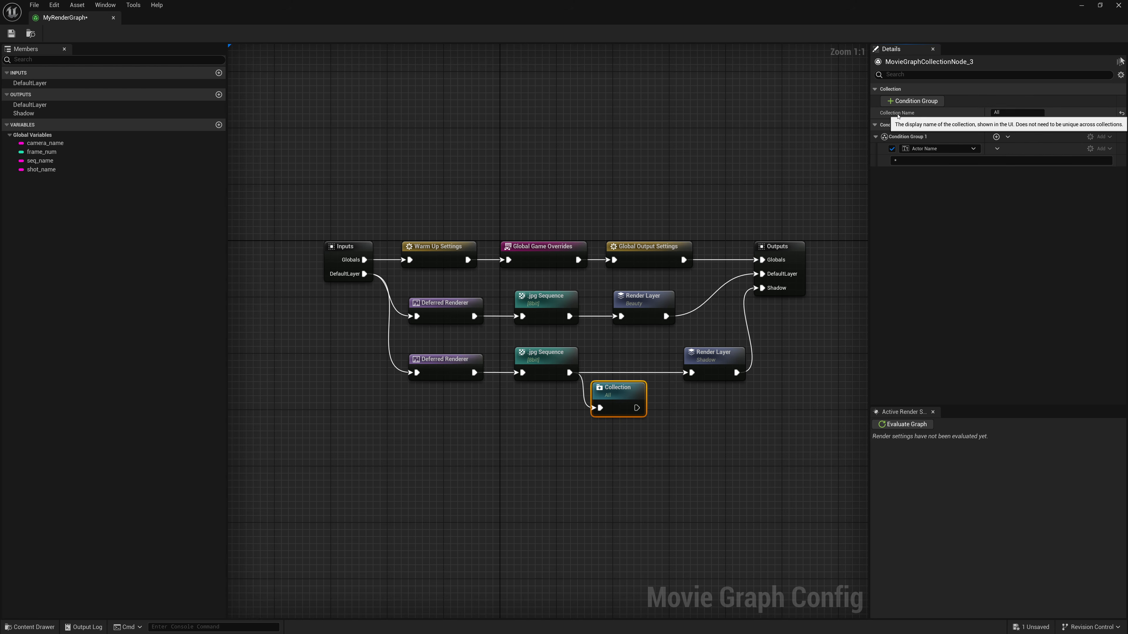
left_click(997, 113)
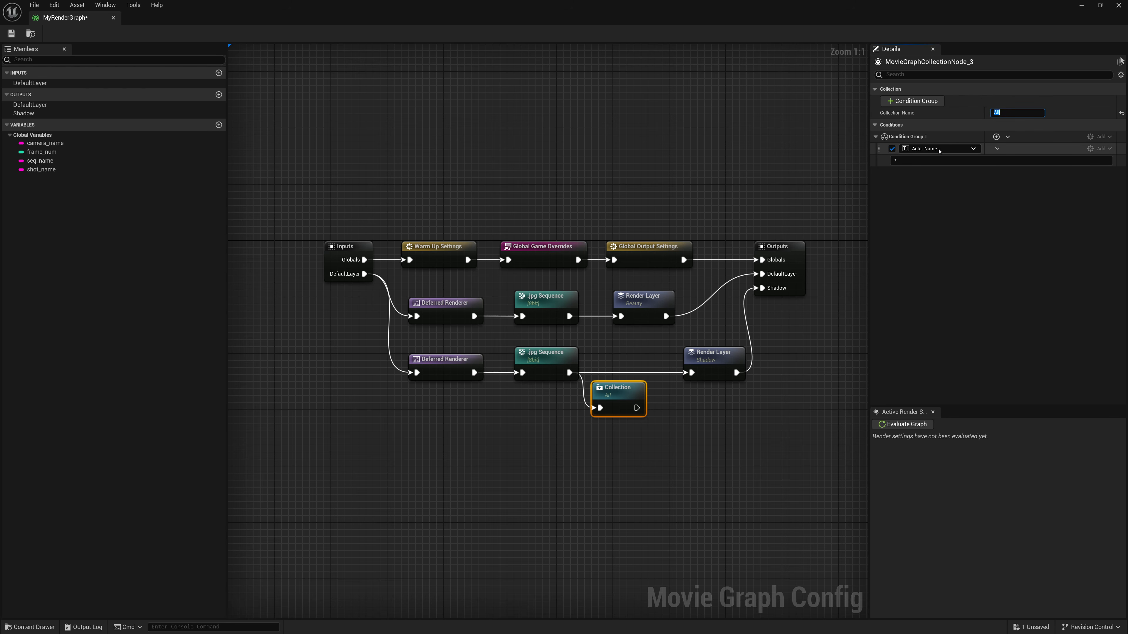
left_click(895, 161)
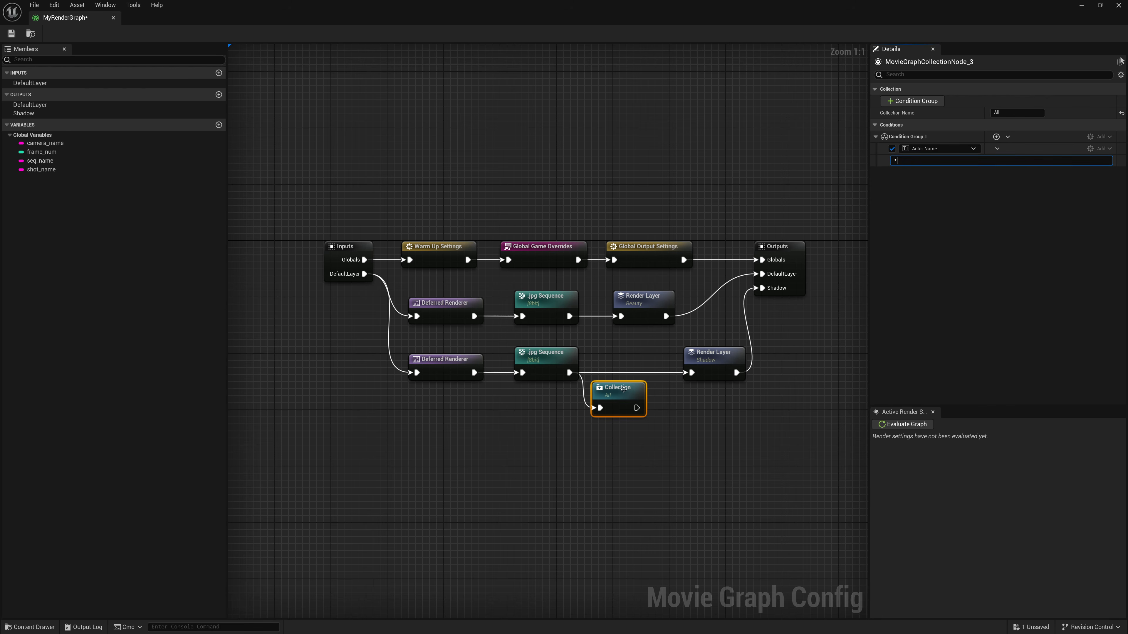
- Add a Modifier node connected to the Collection node's output and name it Override Grey
left_click_drag(635, 408, 667, 416)
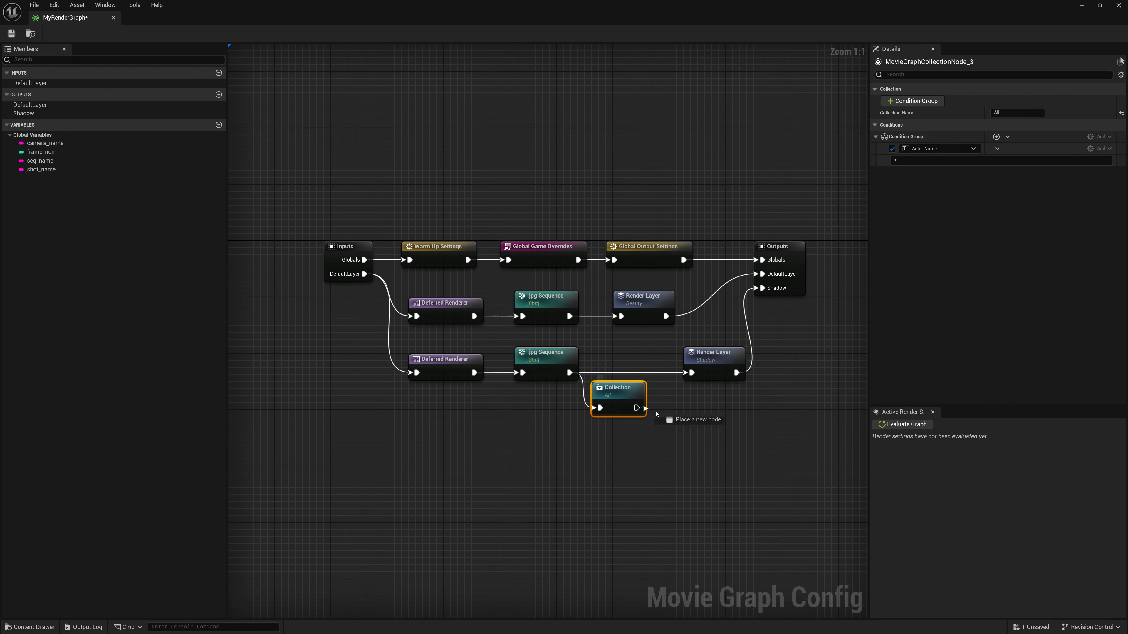
type("Mod")
key("Return")
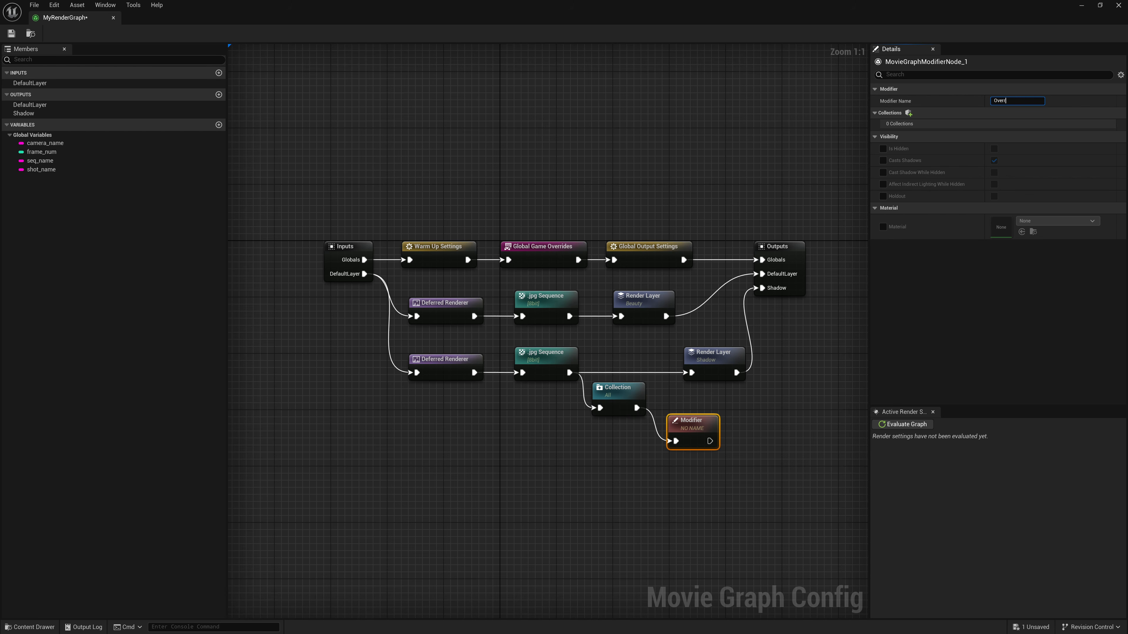
type("Override Grey")
key("Return")
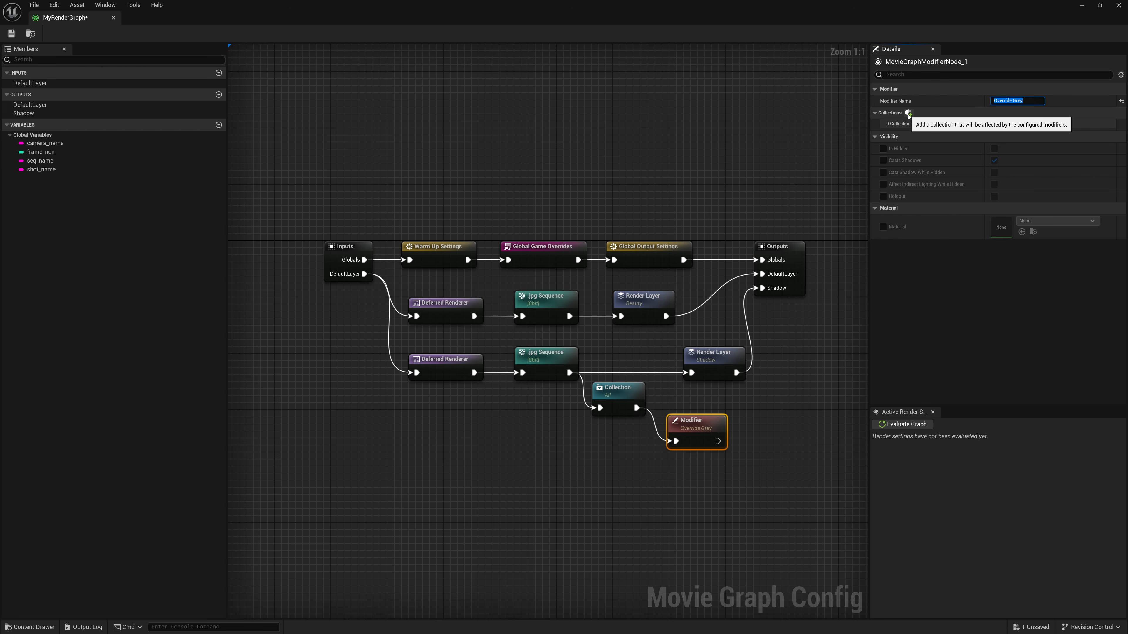
- Add the All collection to the Override Grey modifier and enable its Material override with M_GreyBall
left_click(908, 113)
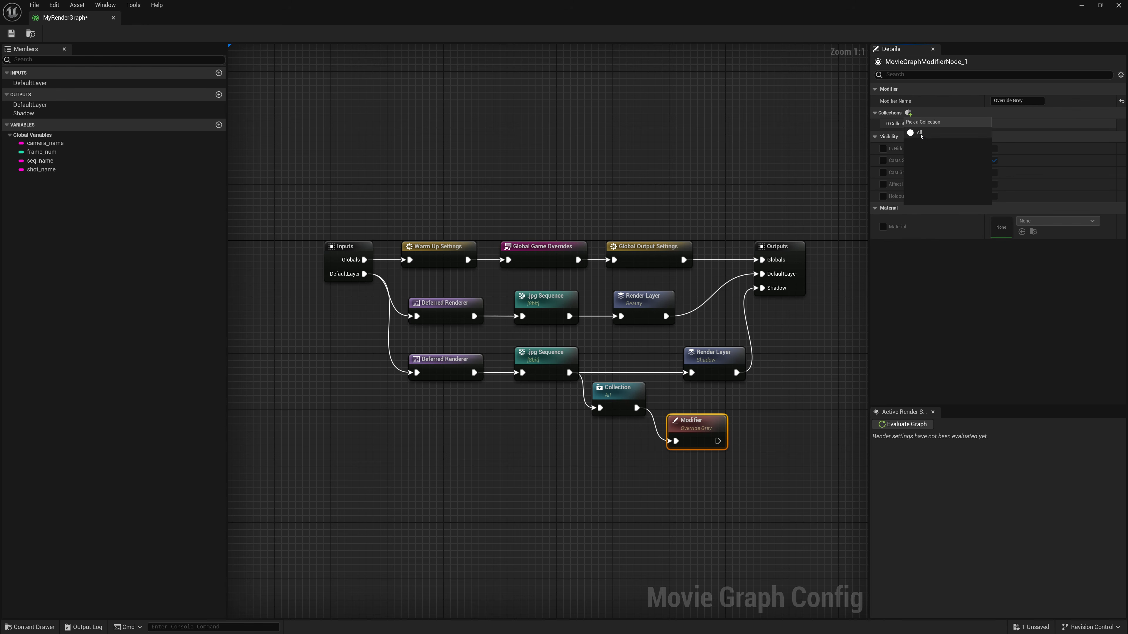
left_click(919, 133)
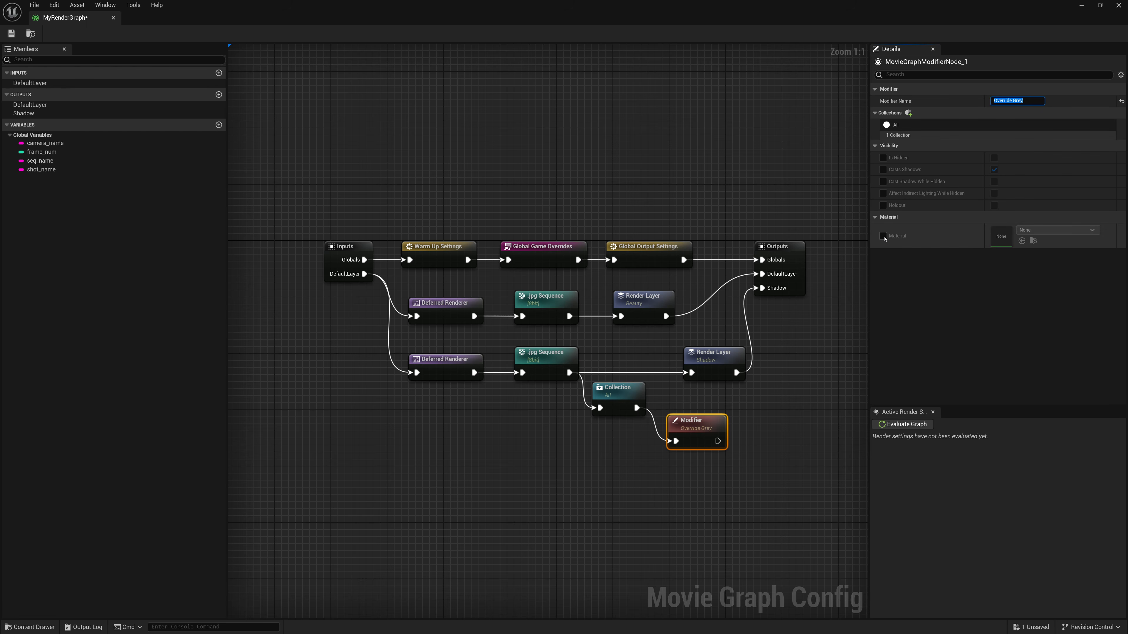
left_click(883, 236)
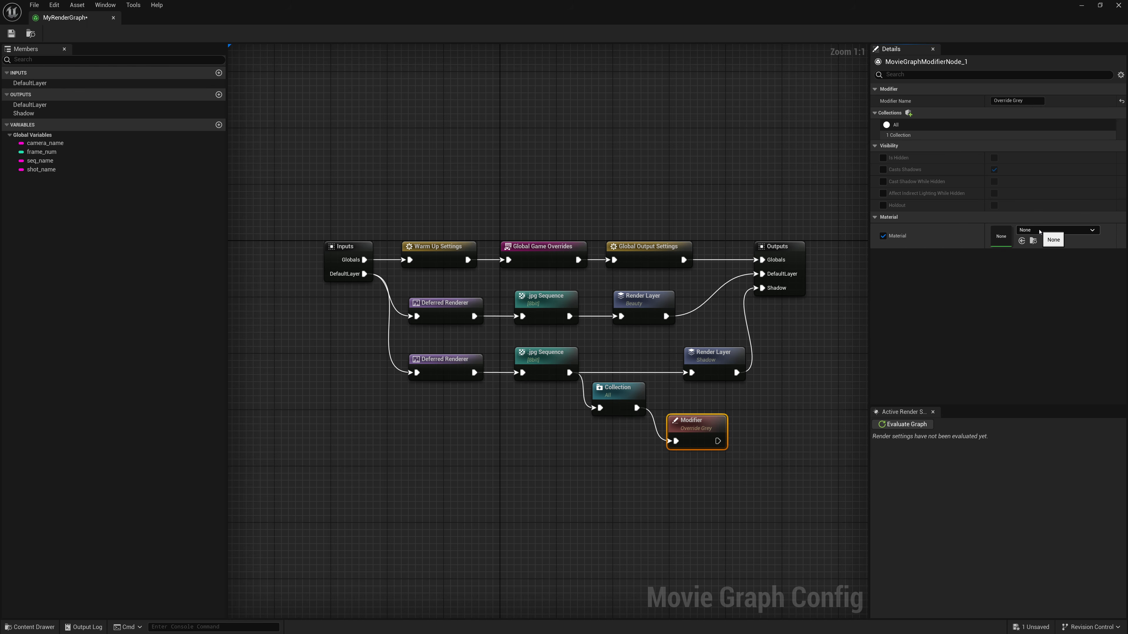
left_click(1039, 231)
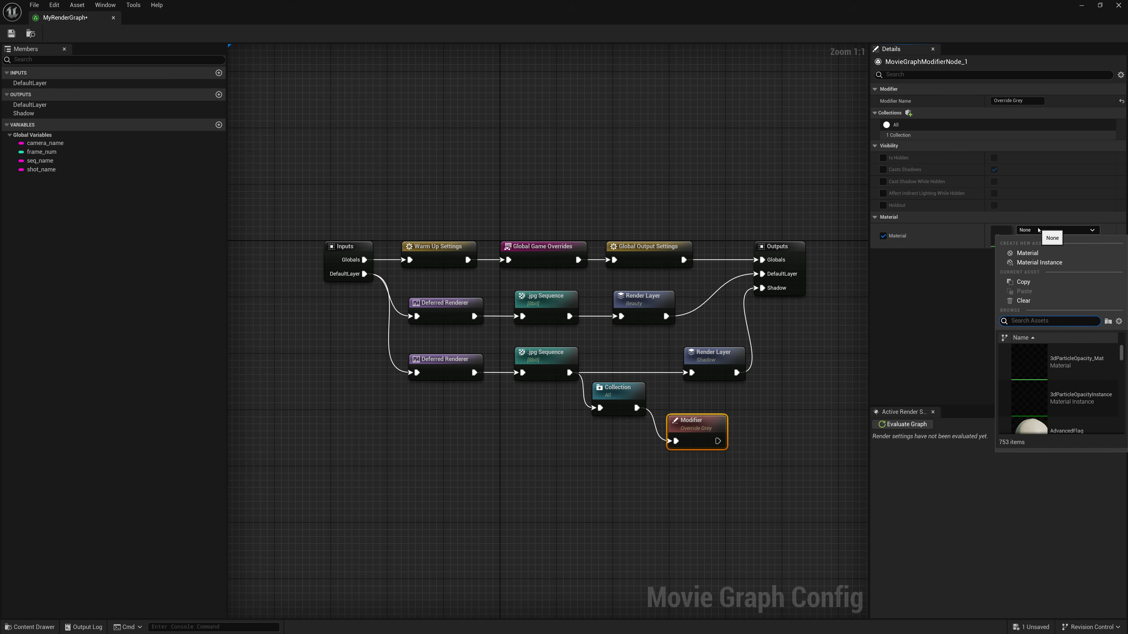
type("GreyBall")
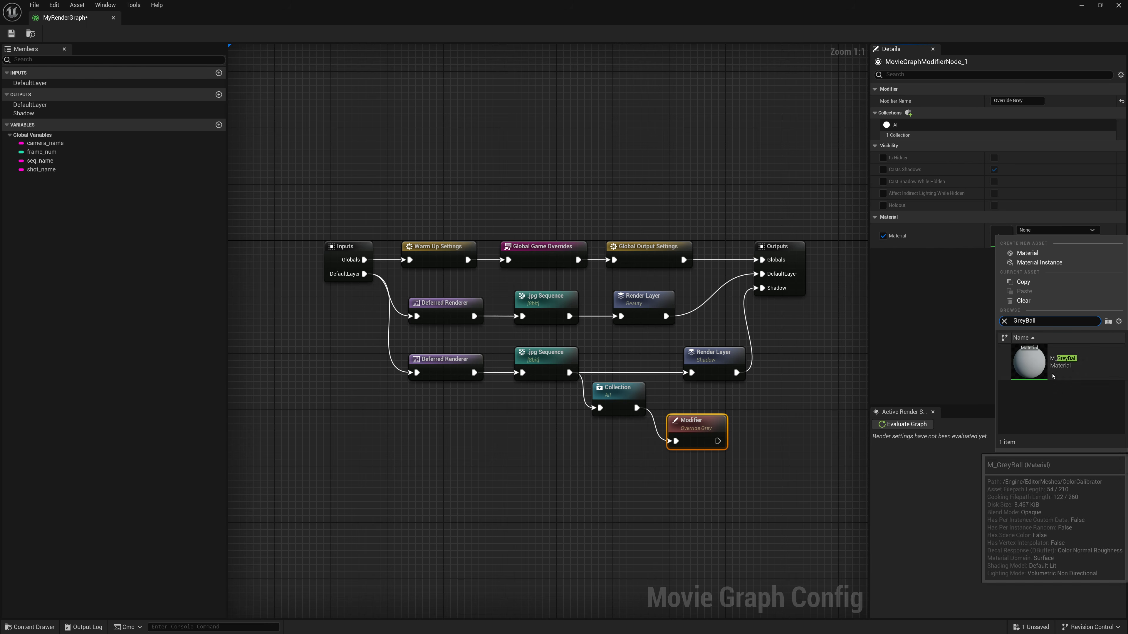
left_click(1029, 362)
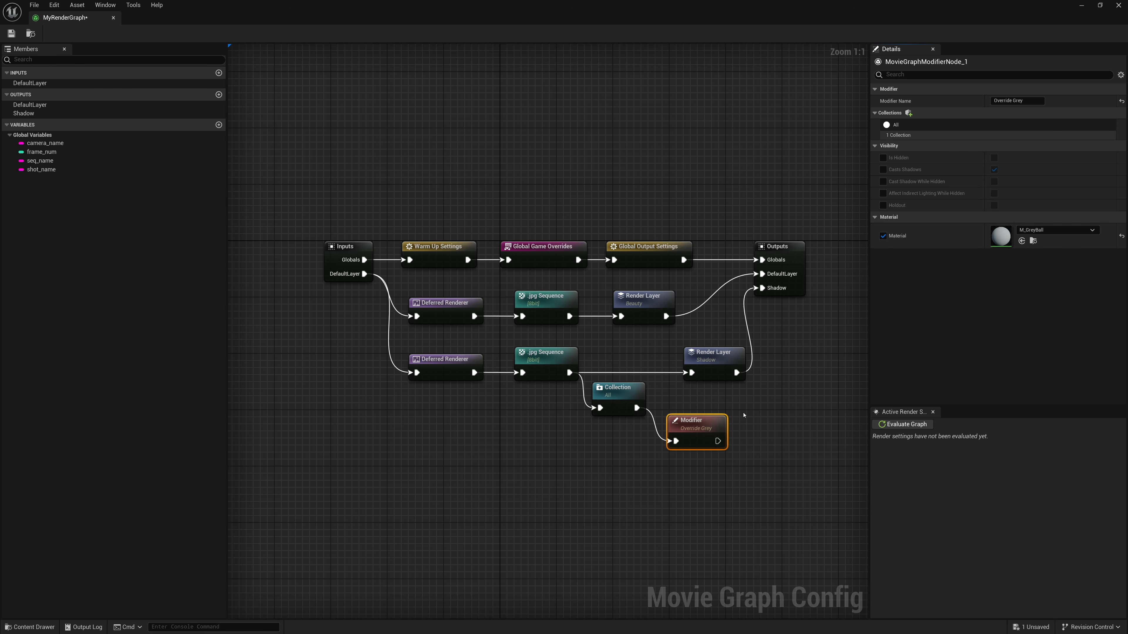
- Connect the Modifier's output to the Shadow Render Layer and line up the Shadow branch nodes in one row before the Outputs node
left_click_drag(718, 442, 720, 357)
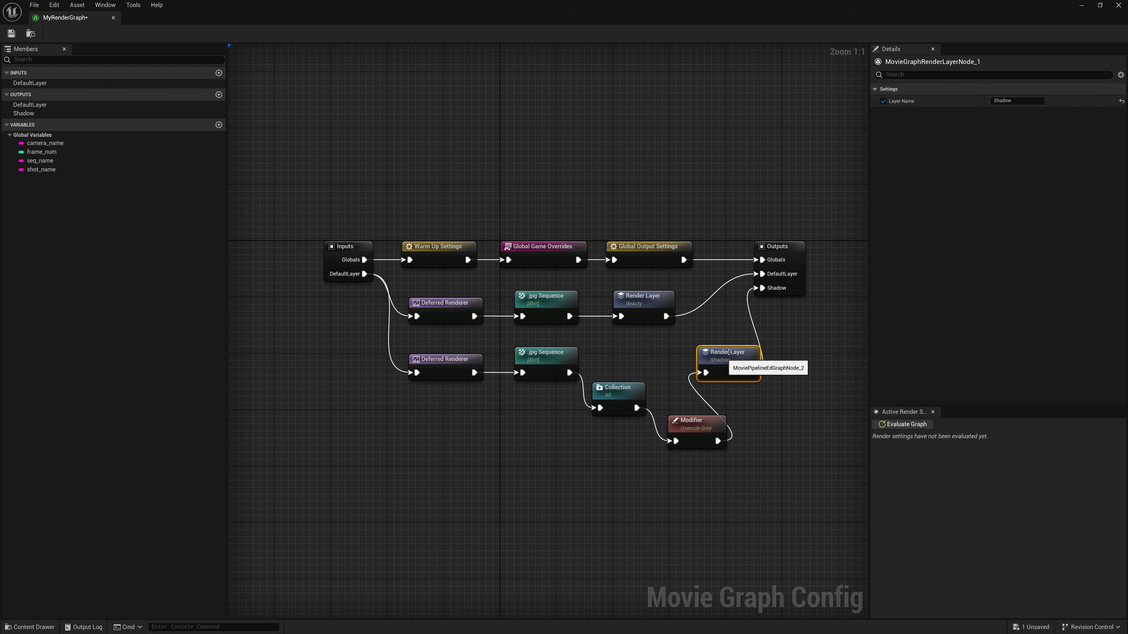
left_click_drag(790, 242, 844, 245)
right_click_drag(720, 350, 650, 347)
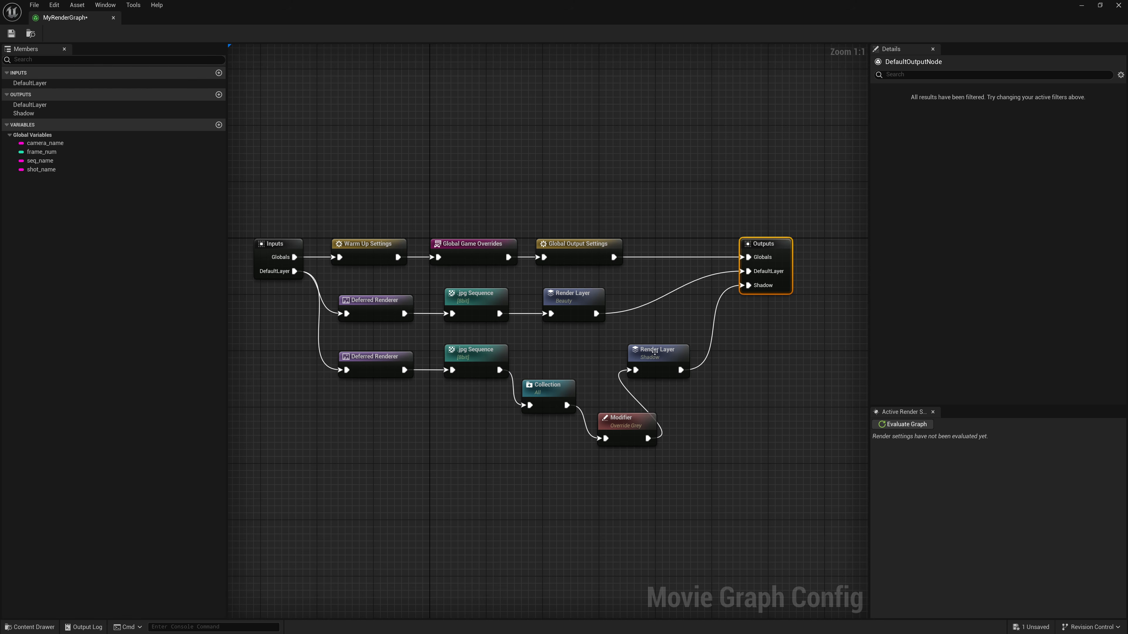
left_click_drag(654, 352, 683, 352)
left_click_drag(763, 244, 798, 244)
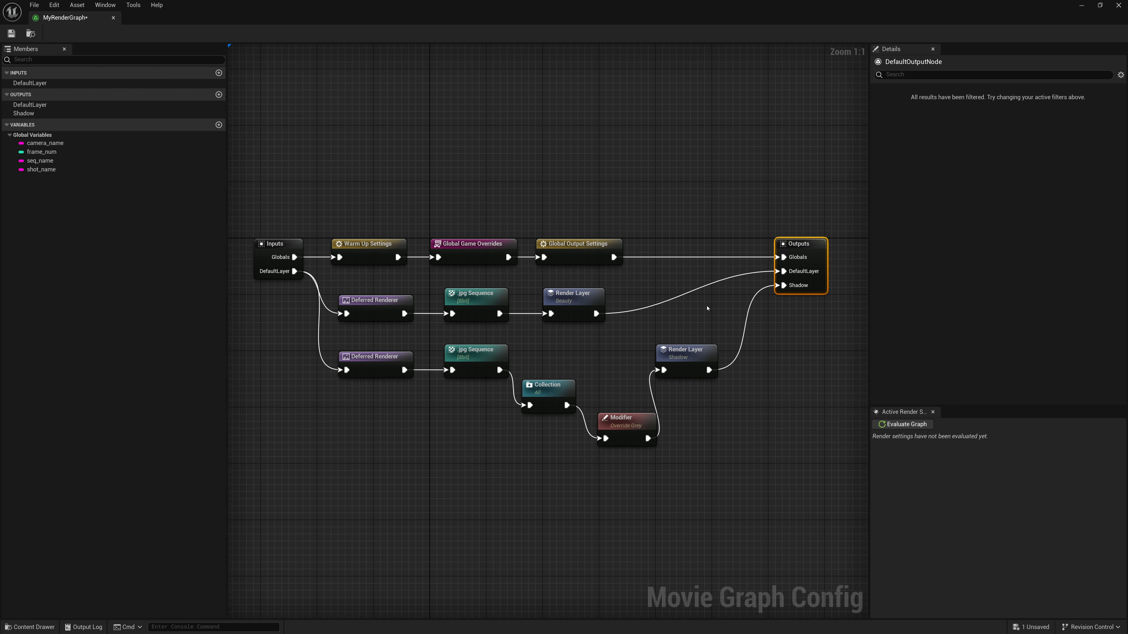
left_click_drag(547, 385, 547, 350)
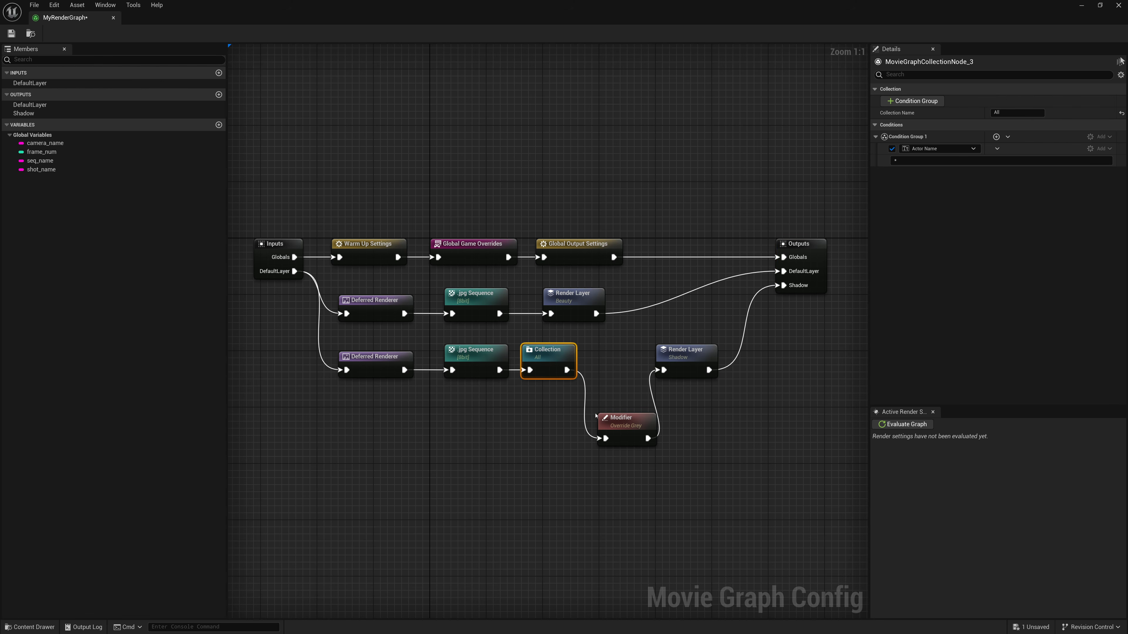
left_click_drag(595, 416, 586, 349)
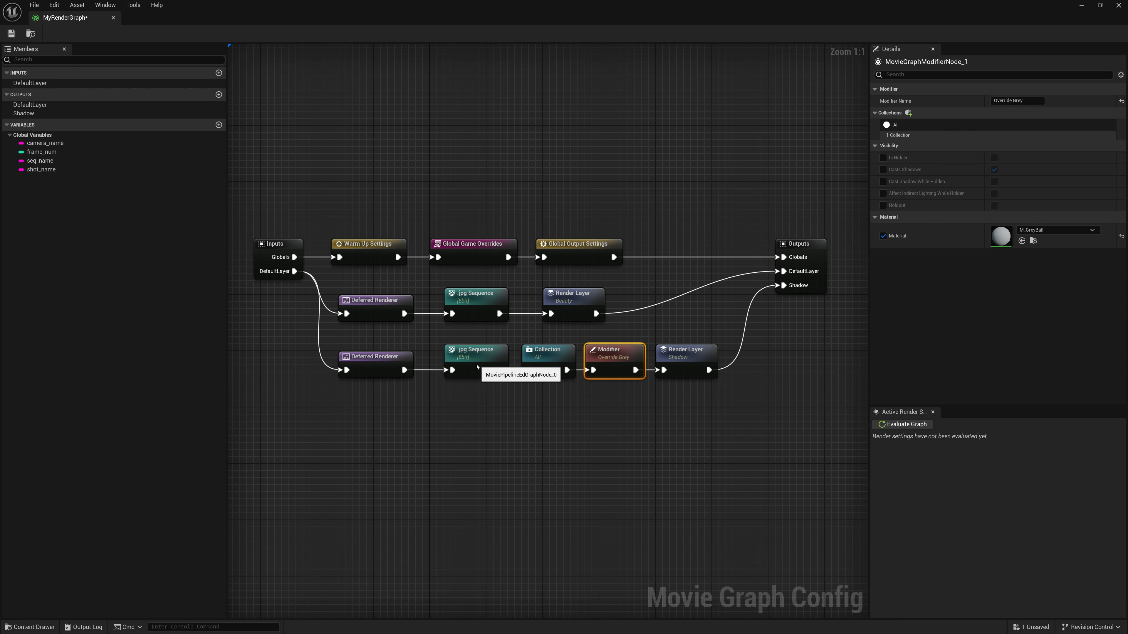
left_click_drag(471, 362, 464, 362)
- Review the settings of each Shadow branch node, including the Deferred Renderer's post-processing show flags
left_click(355, 362)
scroll(989, 351, "down", 2)
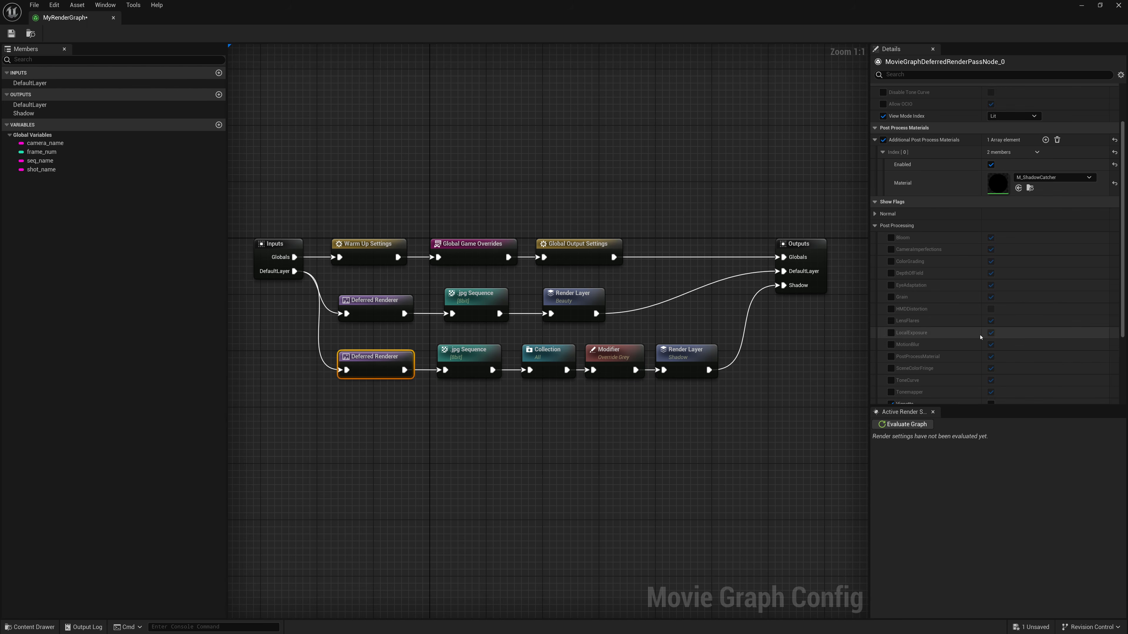
left_click(989, 348)
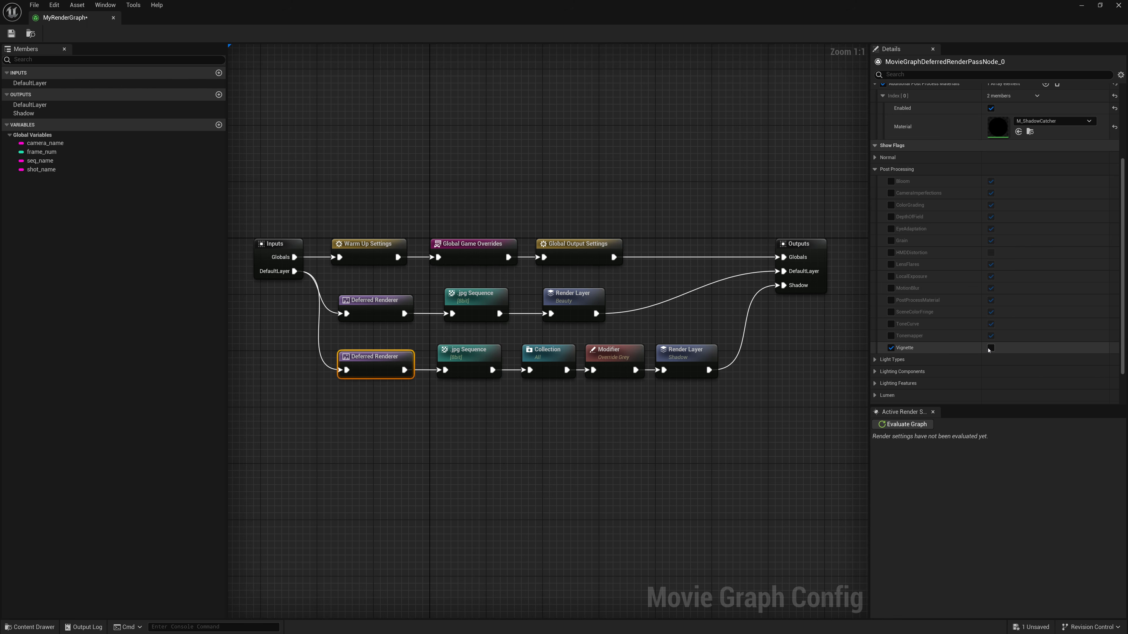
left_click(466, 354)
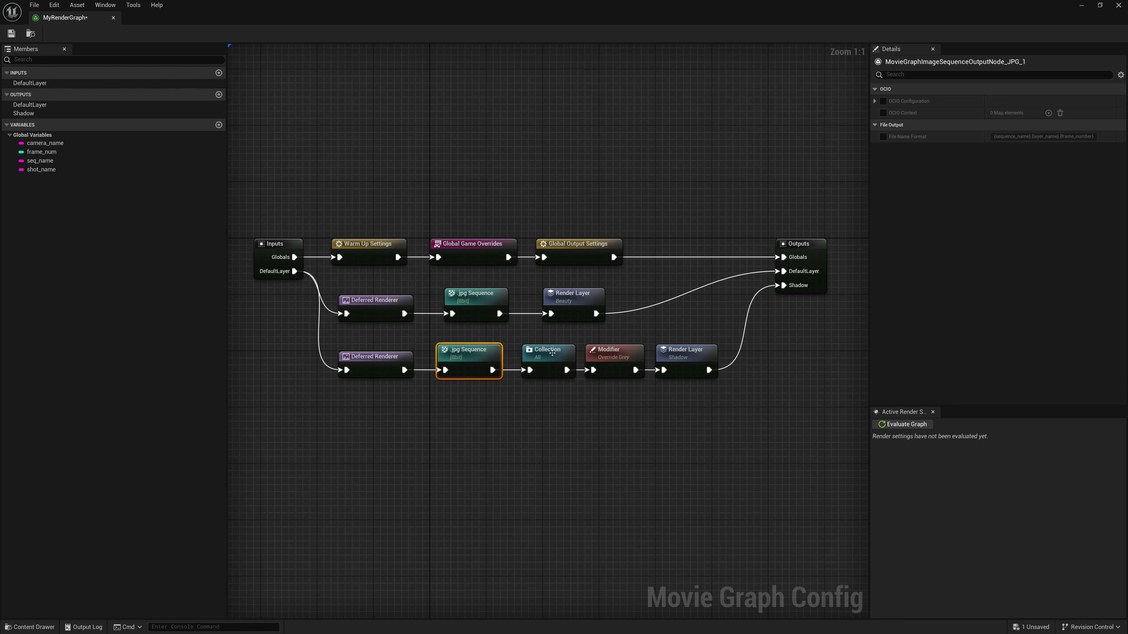
left_click(553, 354)
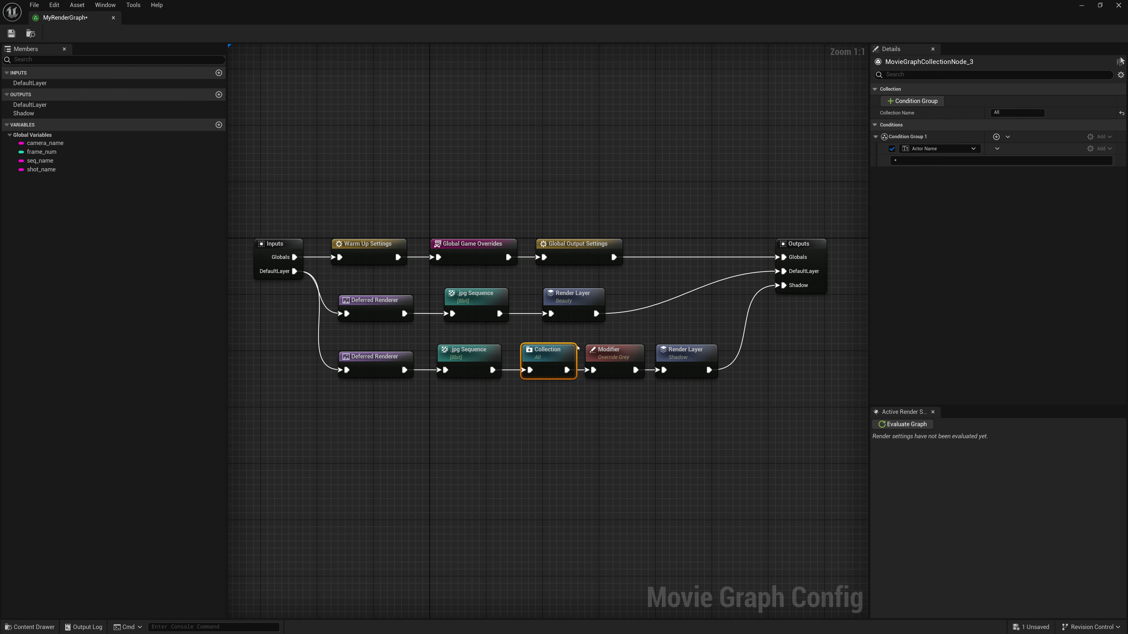
left_click(615, 358)
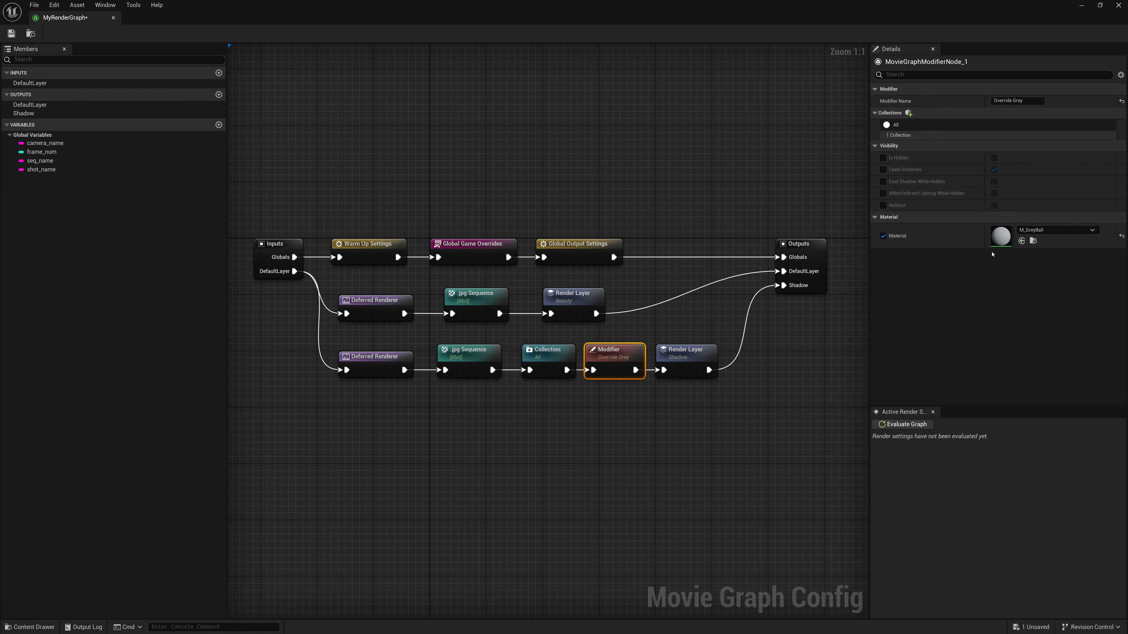
left_click(666, 363)
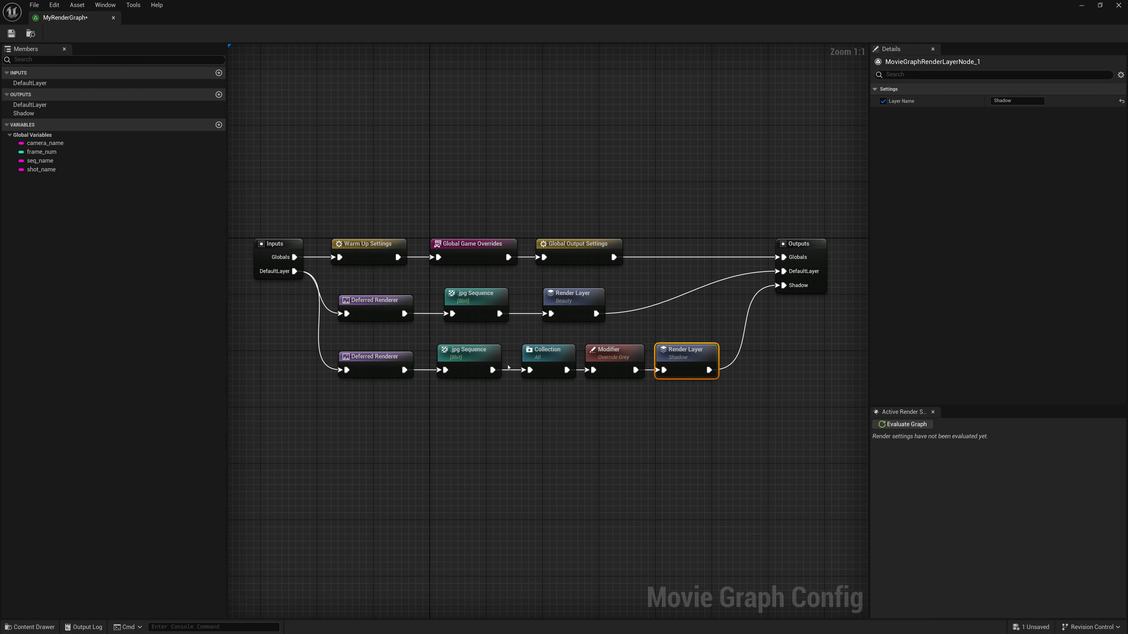
left_click(355, 367)
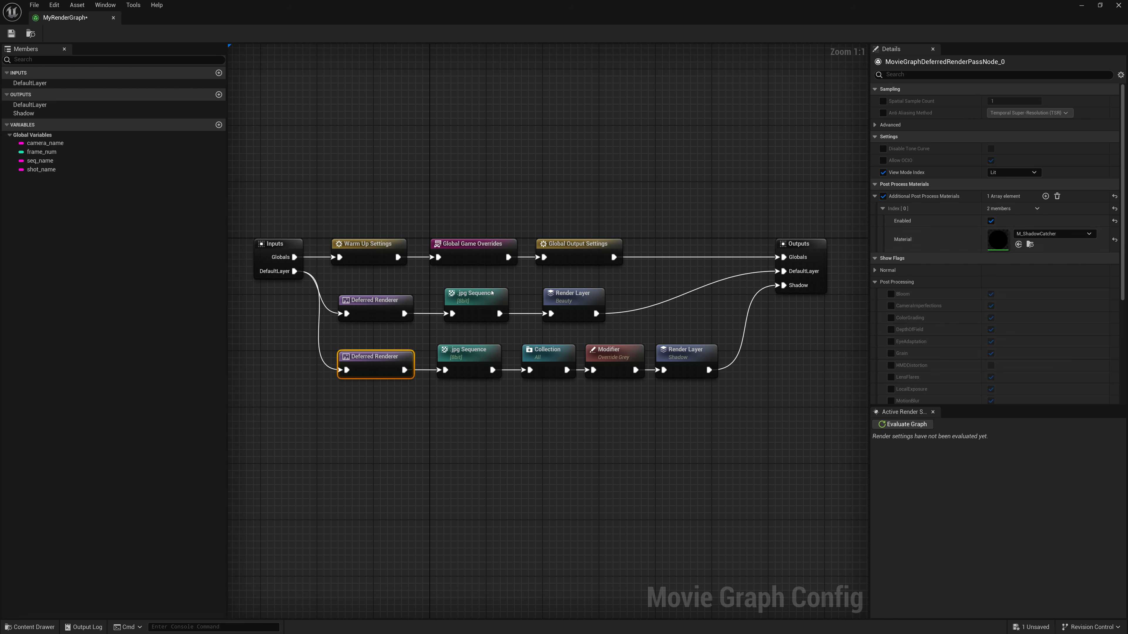
- Save MyRenderGraph and render the Test job locally from the Movie Render Queue
left_click(11, 33)
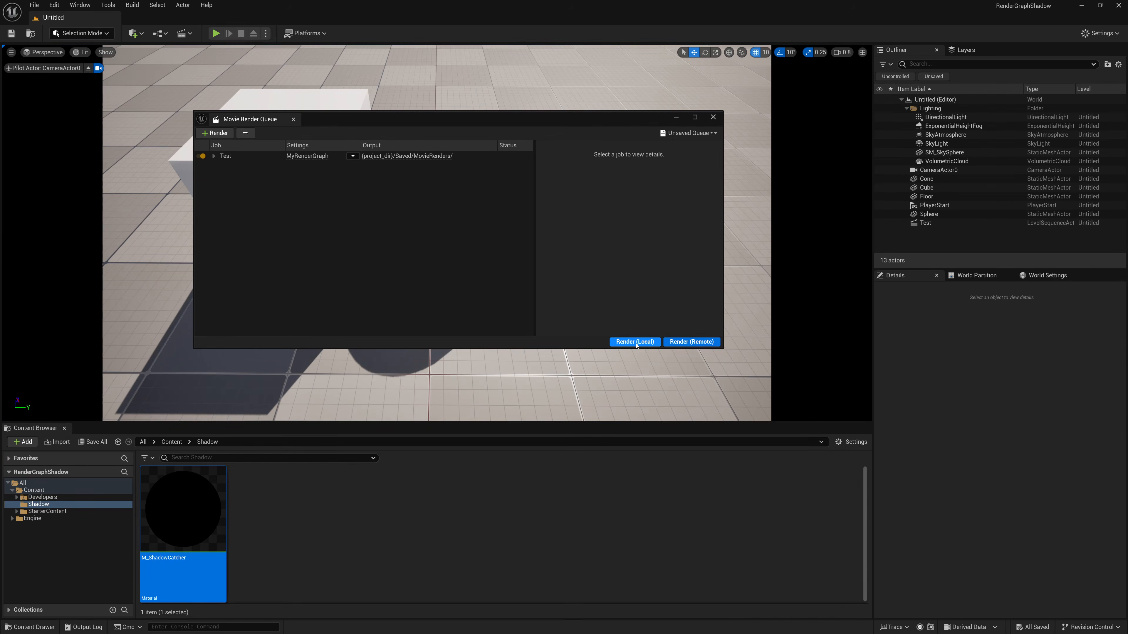
left_click(635, 341)
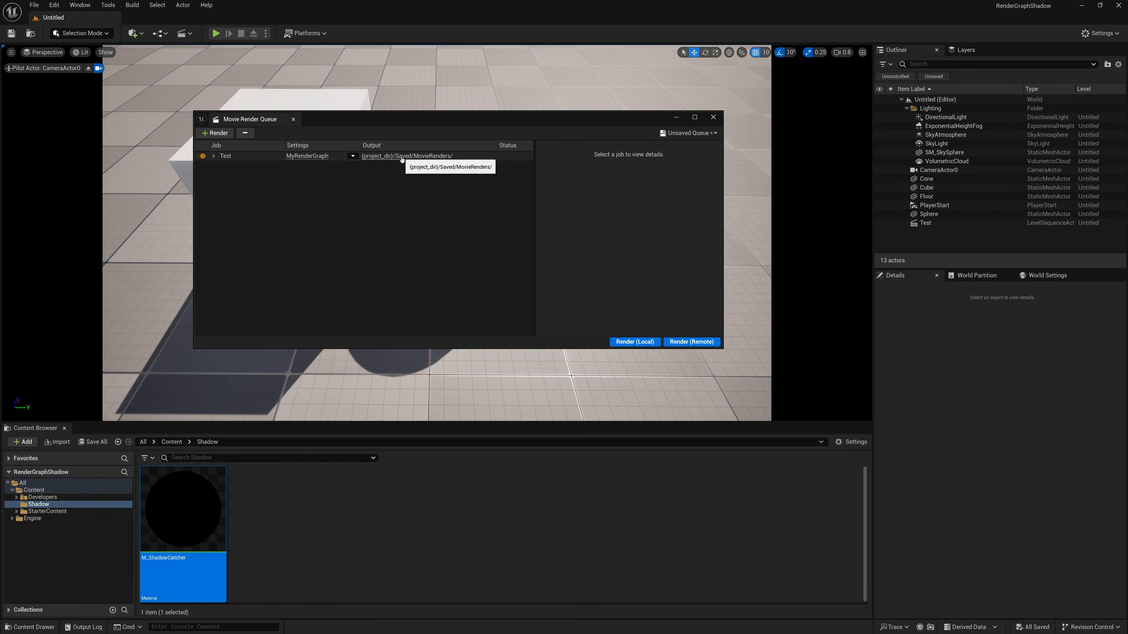
- Examine the rendered frames in the job's MovieRenders output folder, viewing Test.Shadow.M_ShadowCatcher.0000.jpeg at full size
left_click(401, 157)
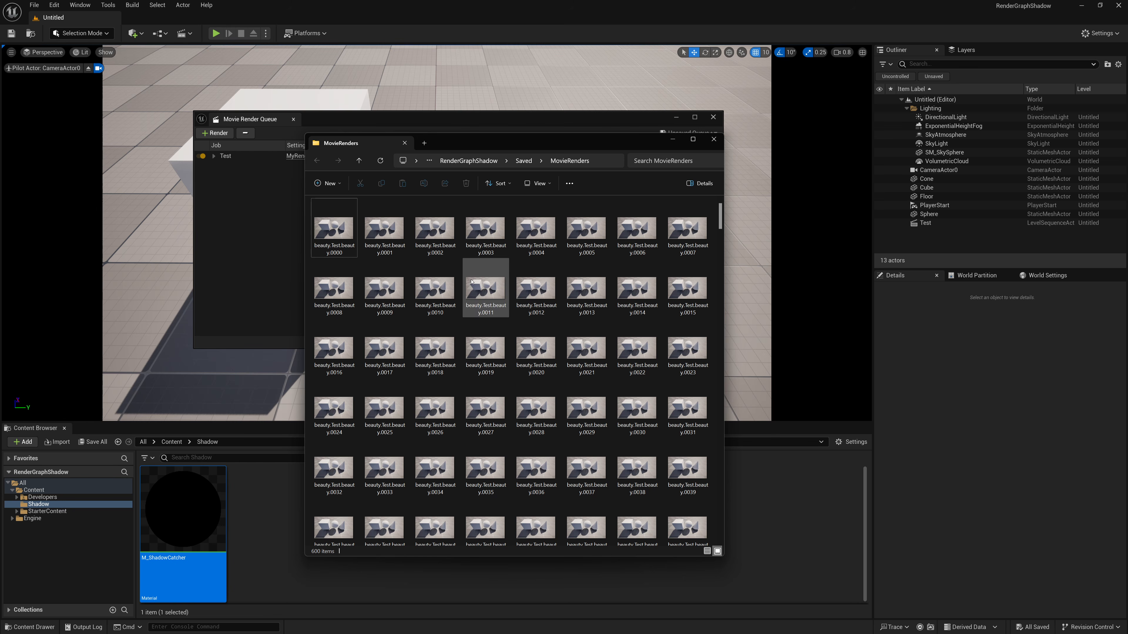
scroll(379, 306, "down", 10)
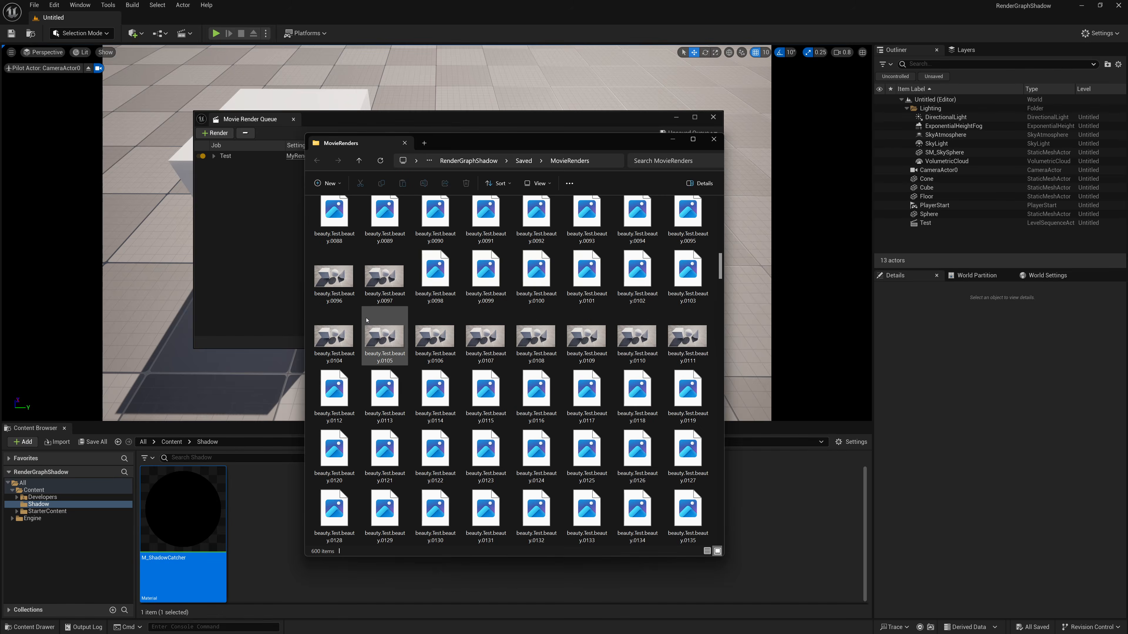
scroll(378, 315, "down", 5)
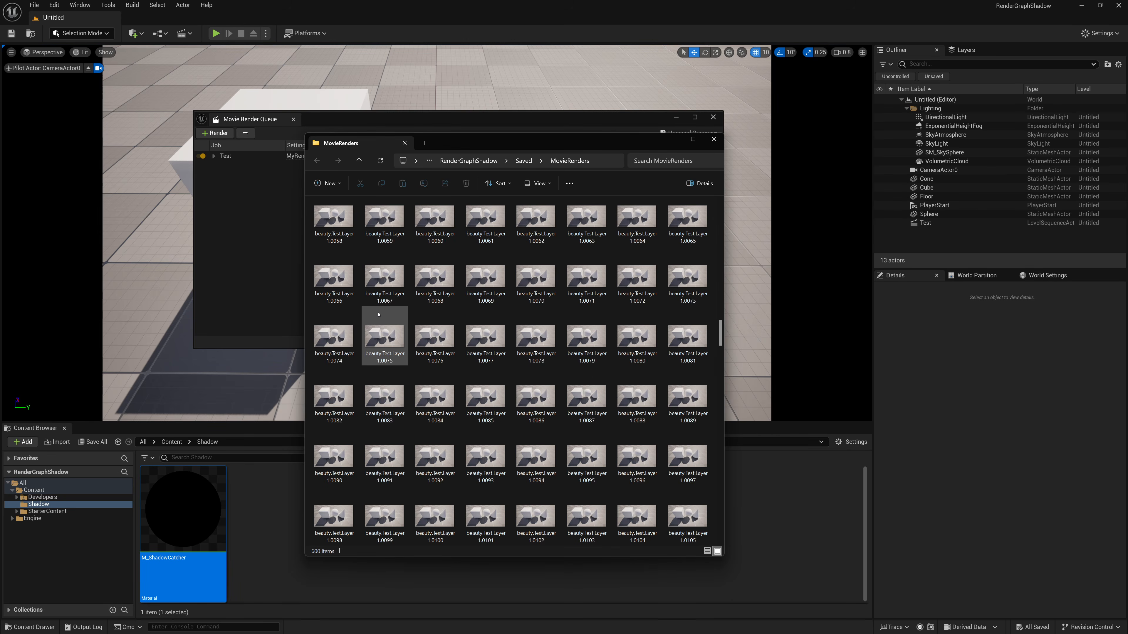
scroll(378, 314, "down", 7)
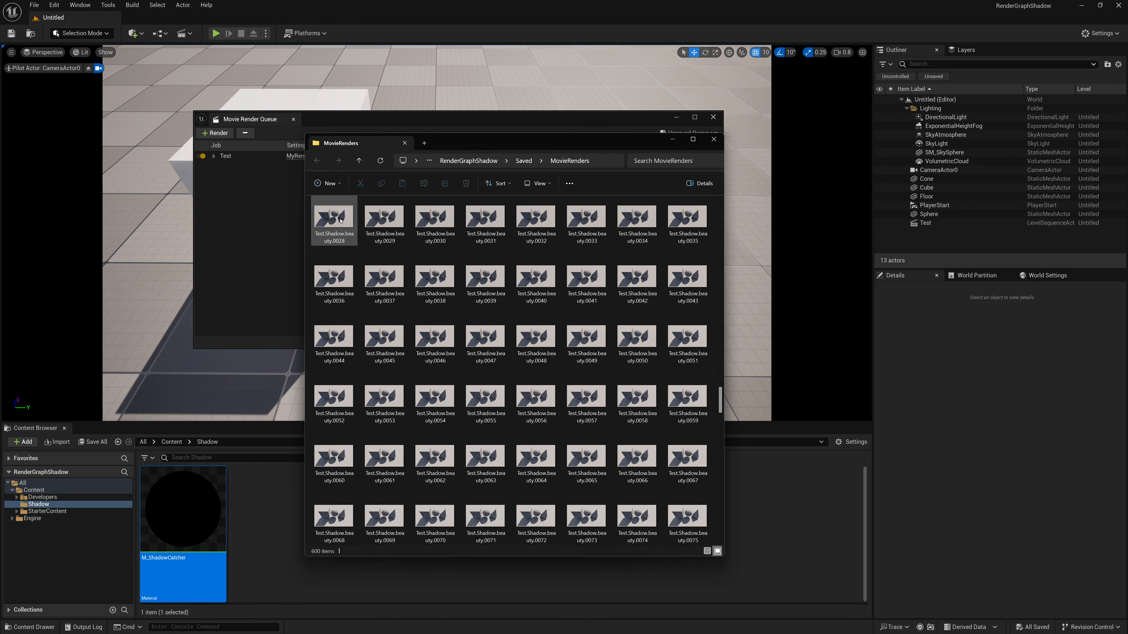
scroll(351, 289, "down", 5)
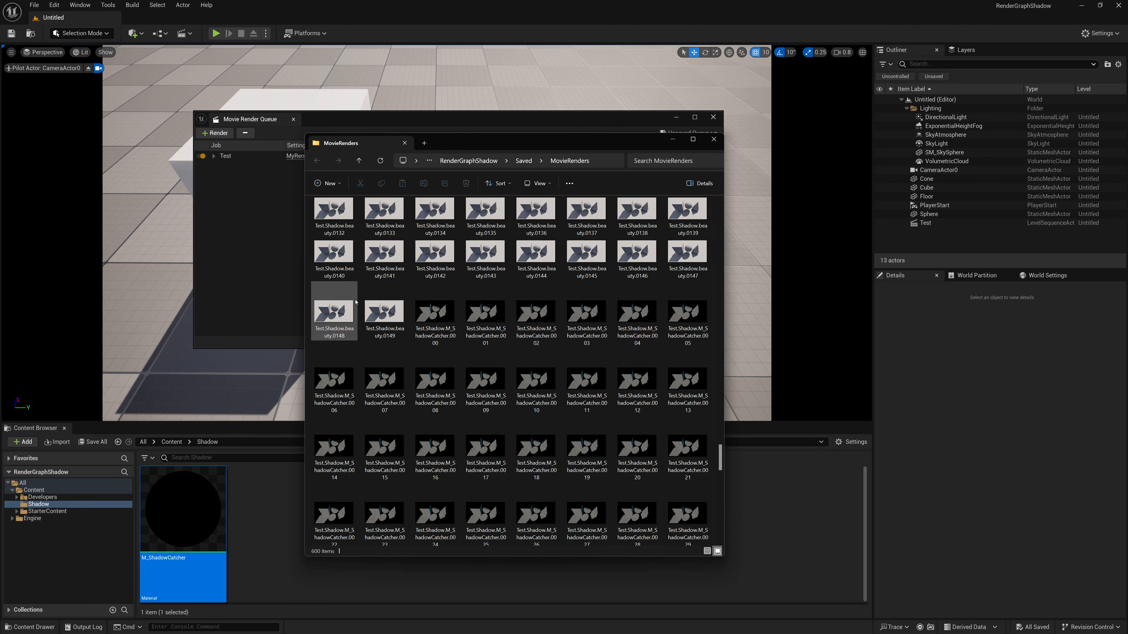
scroll(400, 320, "up", 3)
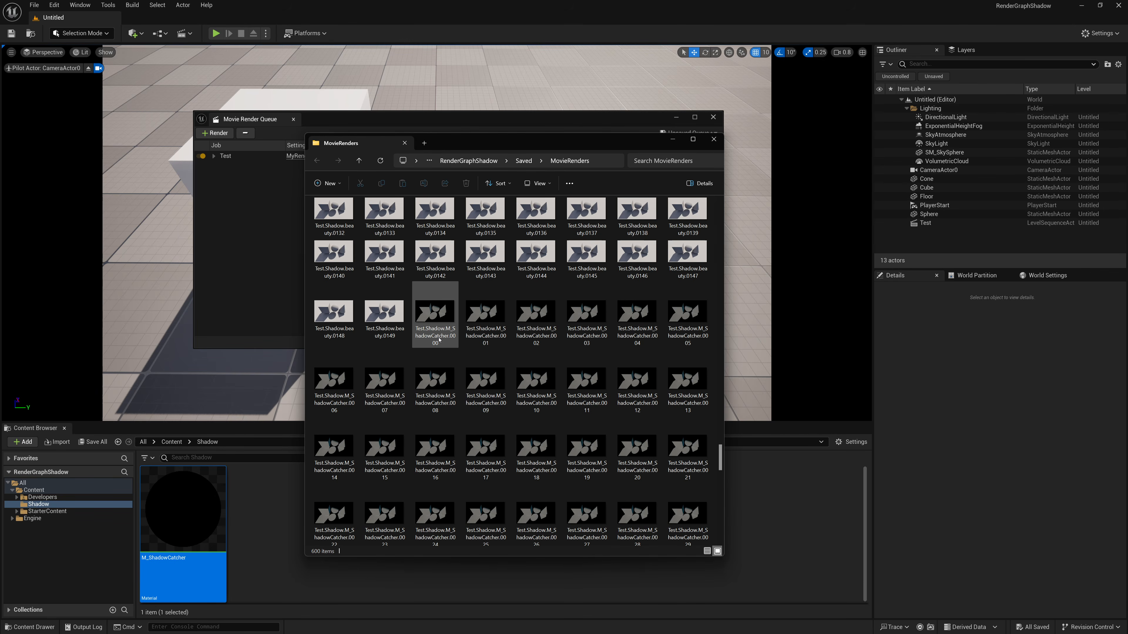
double_click(437, 325)
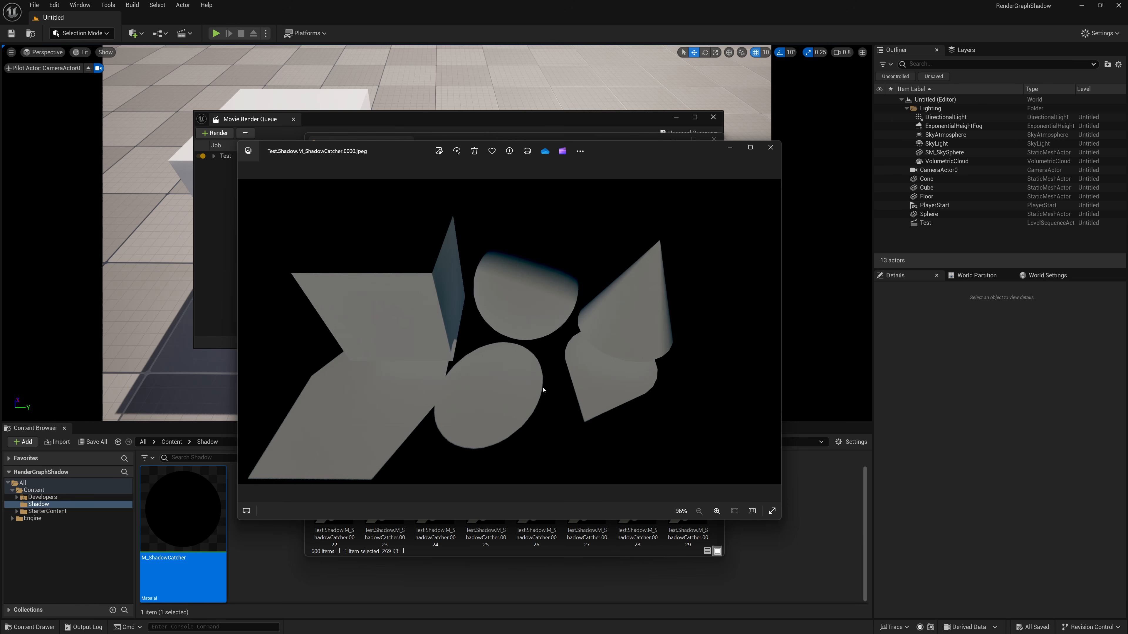
left_click(771, 148)
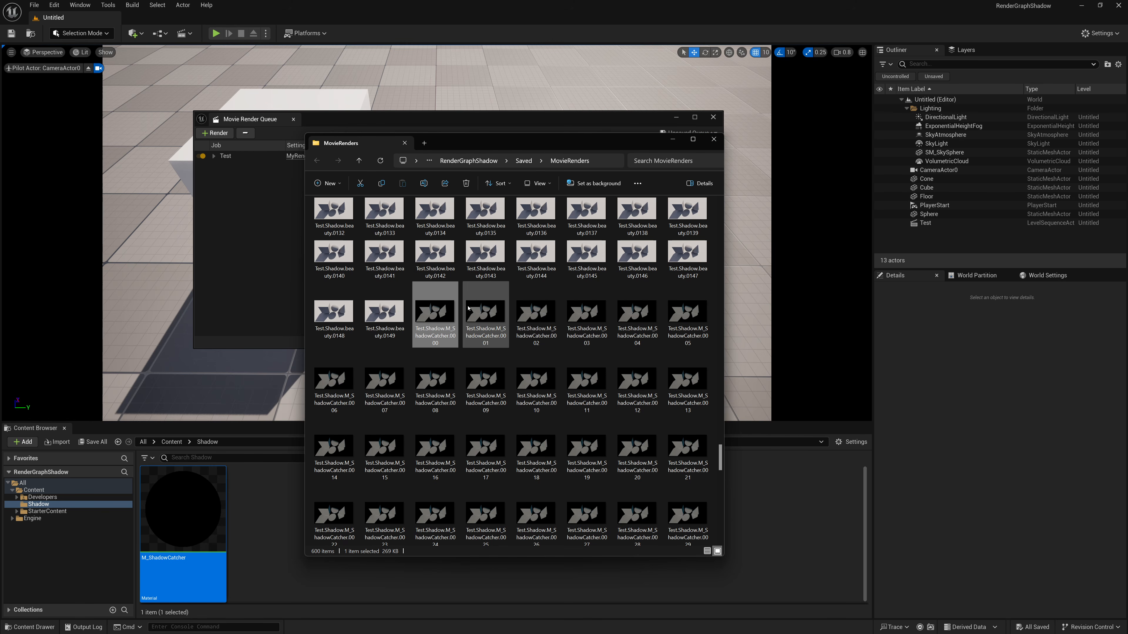
left_click(713, 141)
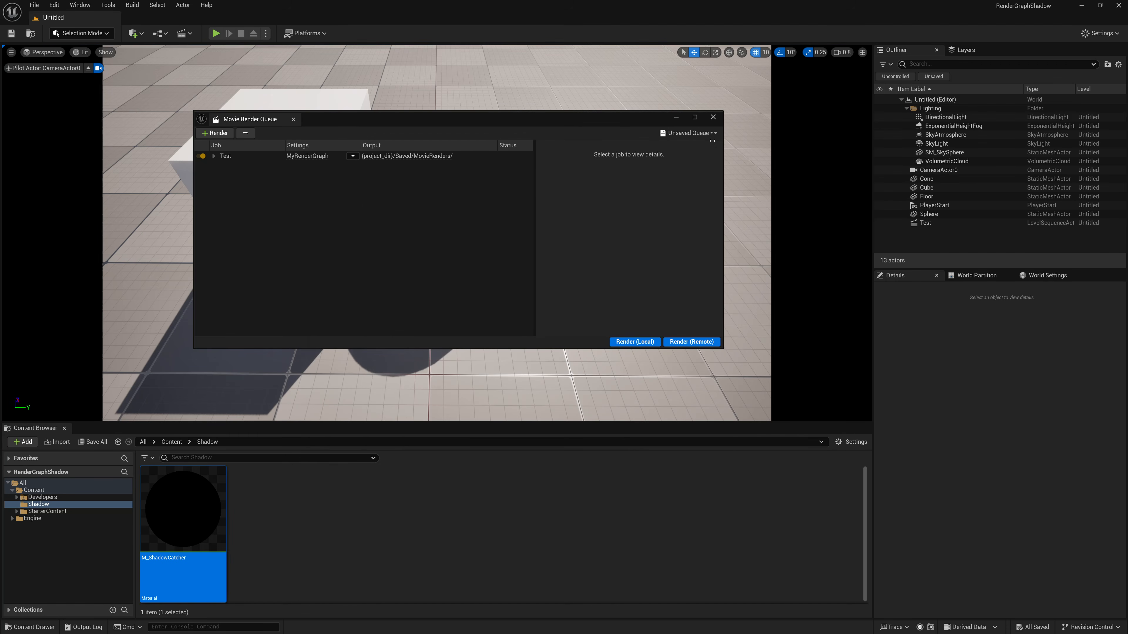
- Minimize the Movie Render Queue, stop piloting CameraActor0 and open the Test level sequence in Sequencer
left_click(676, 118)
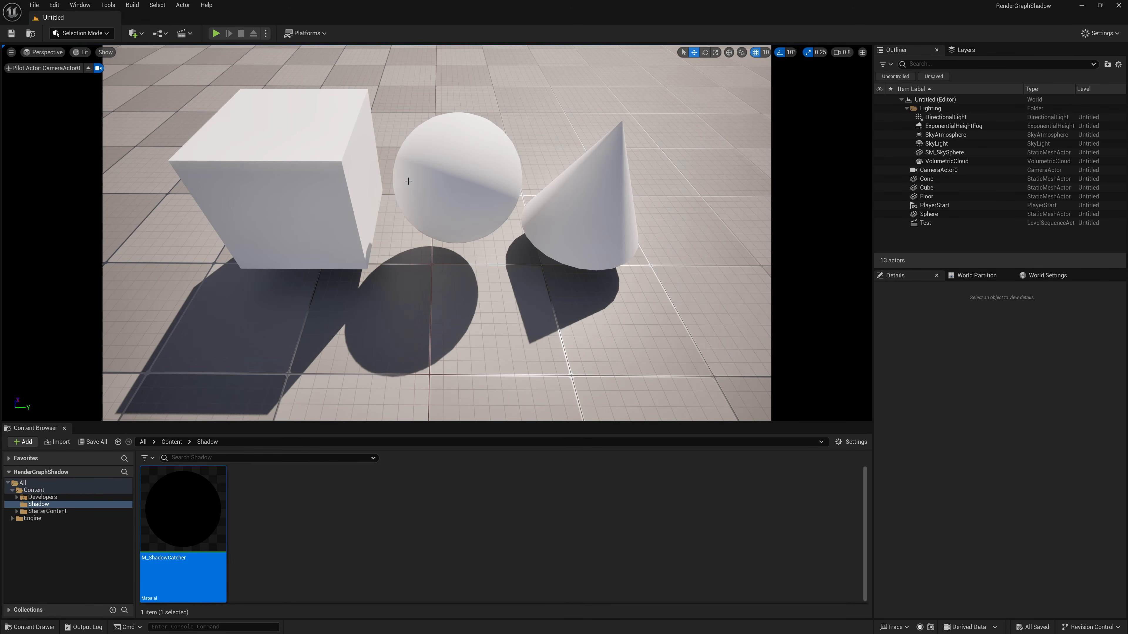
left_click(88, 68)
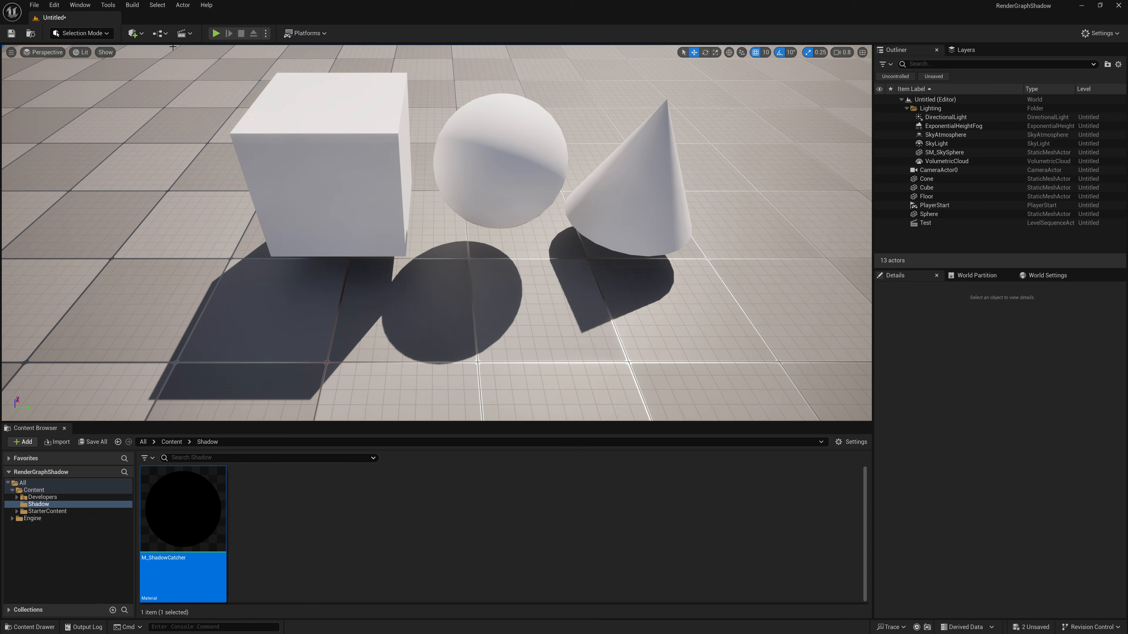
left_click(184, 33)
left_click(214, 111)
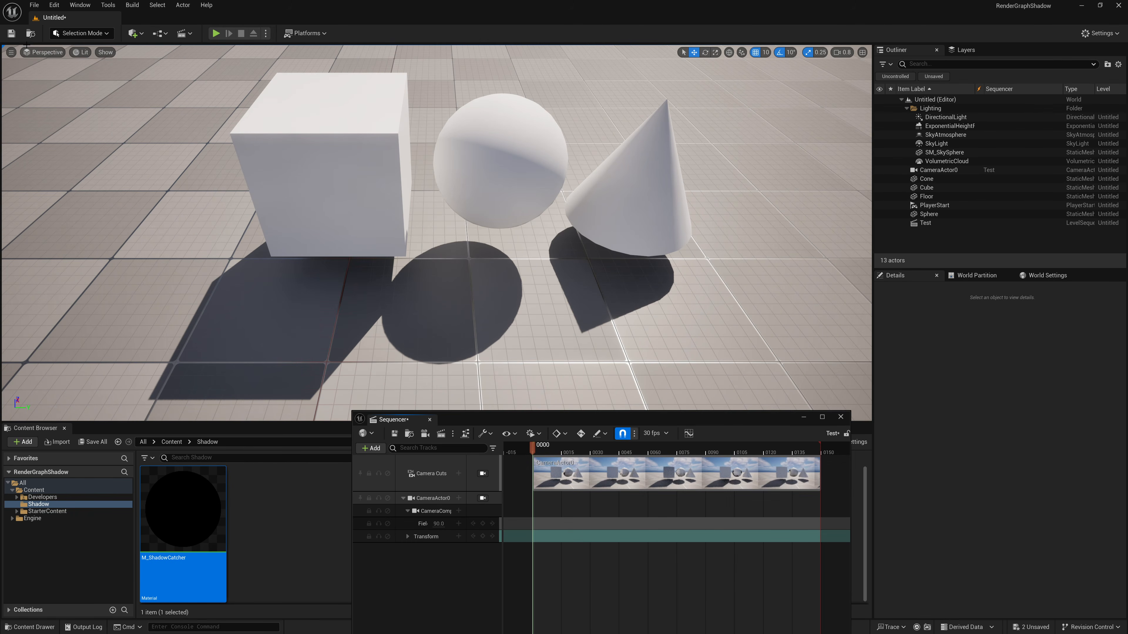
- View the scene through CameraActor0, reframe it to a lower angle showing the three shapes against the sky, and close Sequencer
left_click(11, 52)
mouse_move(35, 53)
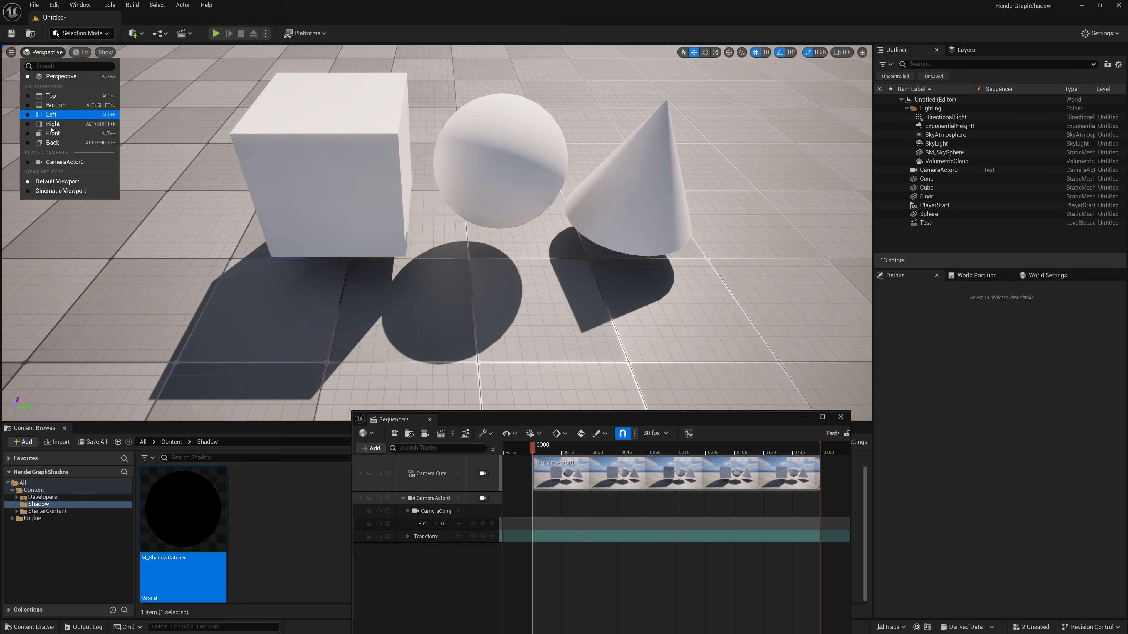
left_click(74, 165)
mouse_move(292, 262)
right_mouse_down()
mouse_move(289, 272)
mouse_move(294, 260)
right_mouse_up()
key("s")
key("d")
key("w")
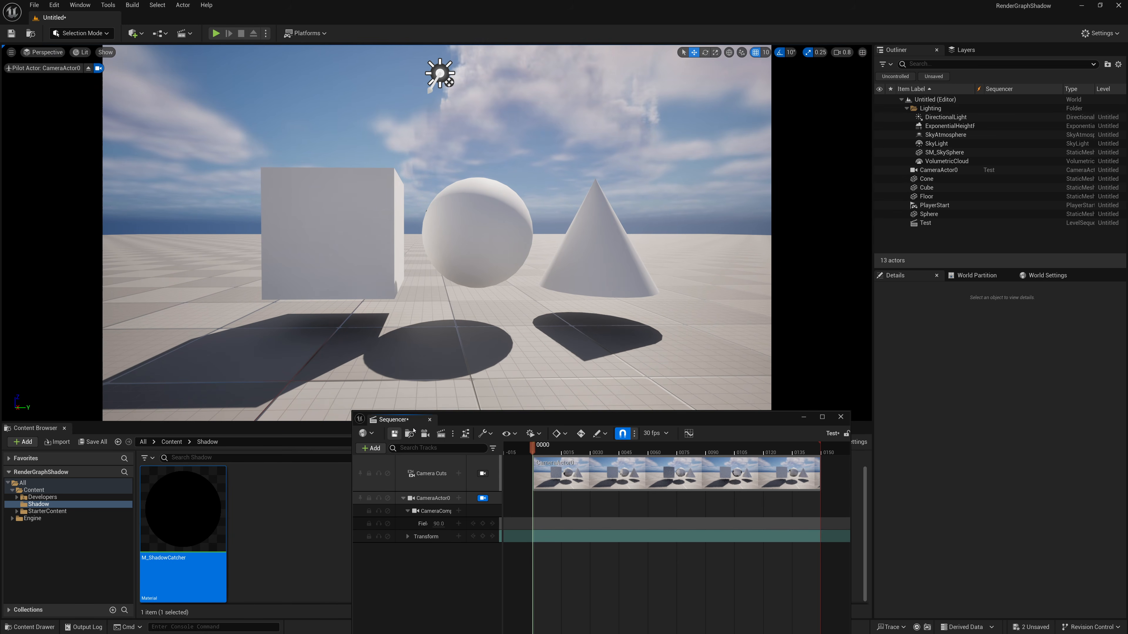
left_click(429, 419)
- Reopen the Movie Render Queue with the Test job
left_click(80, 5)
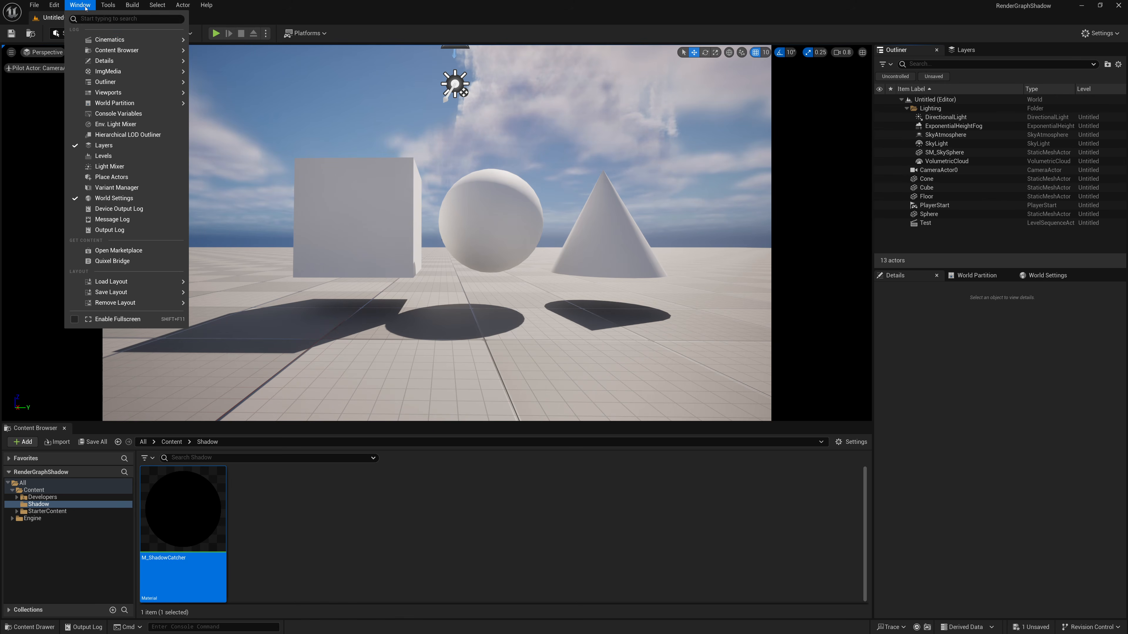
mouse_move(111, 40)
left_click(243, 52)
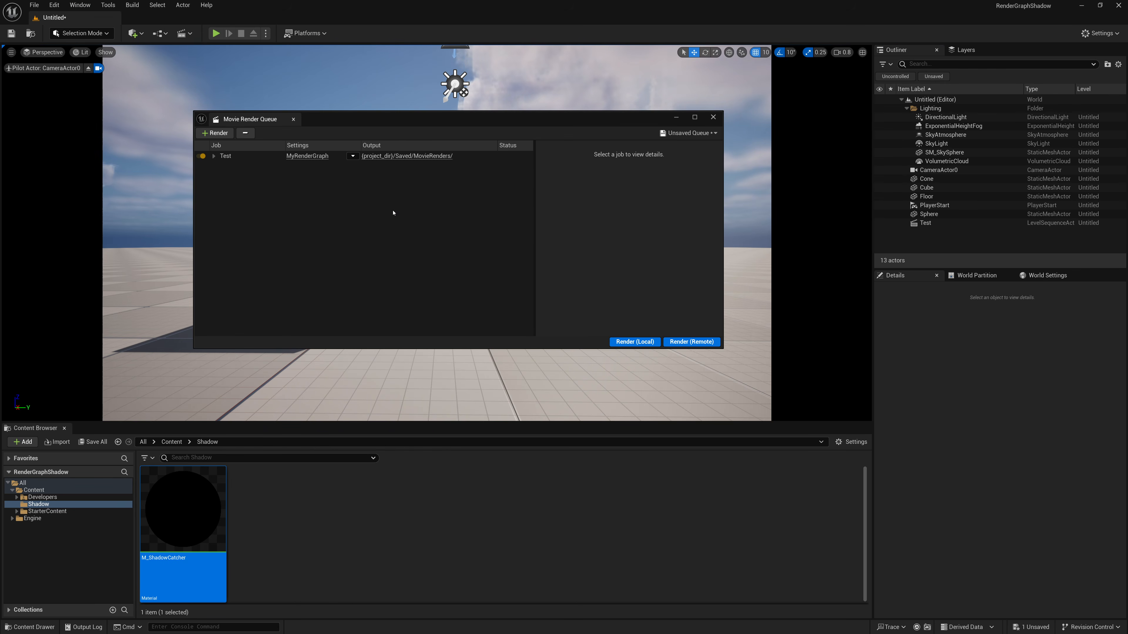
- Render the Test job locally, stop the render partway through and open its MovieRenders output folder
left_click(635, 342)
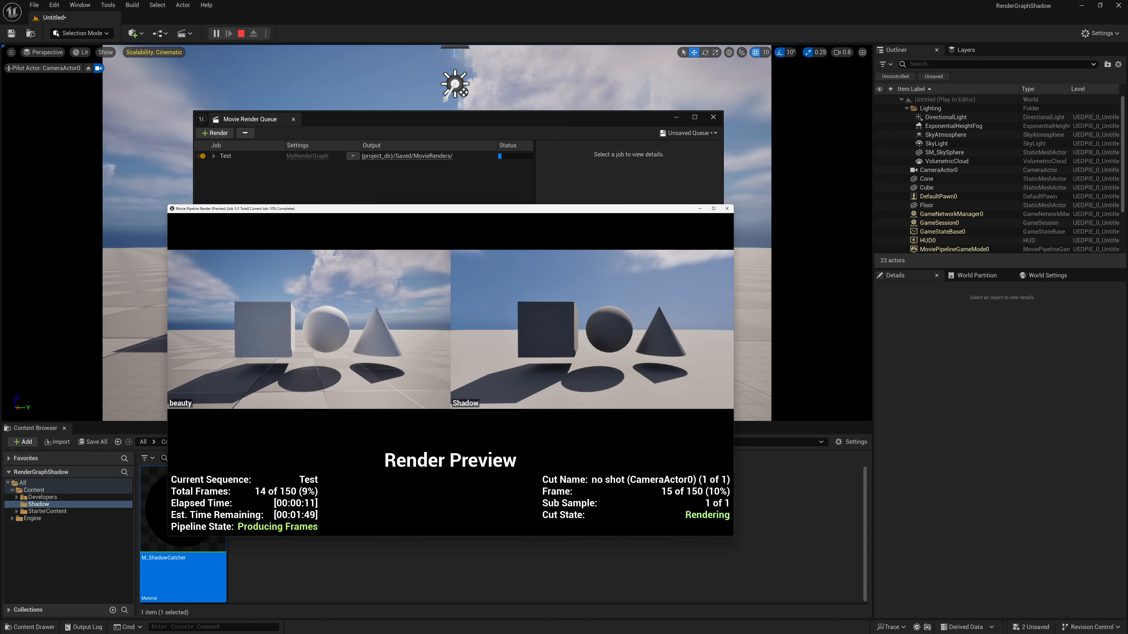
key("Escape")
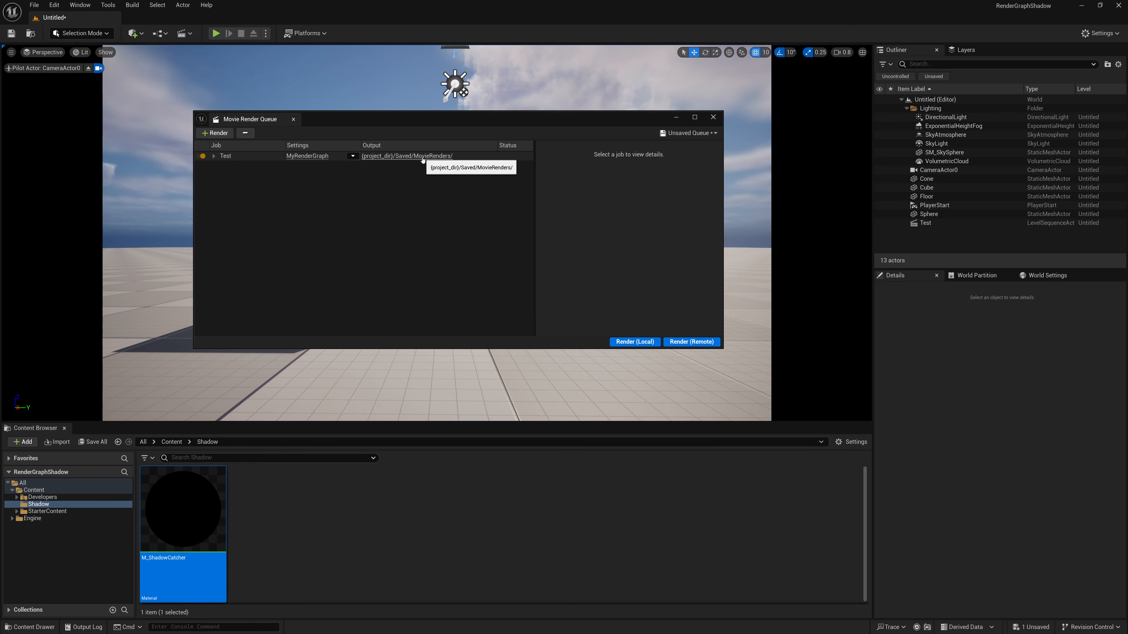
left_click(423, 156)
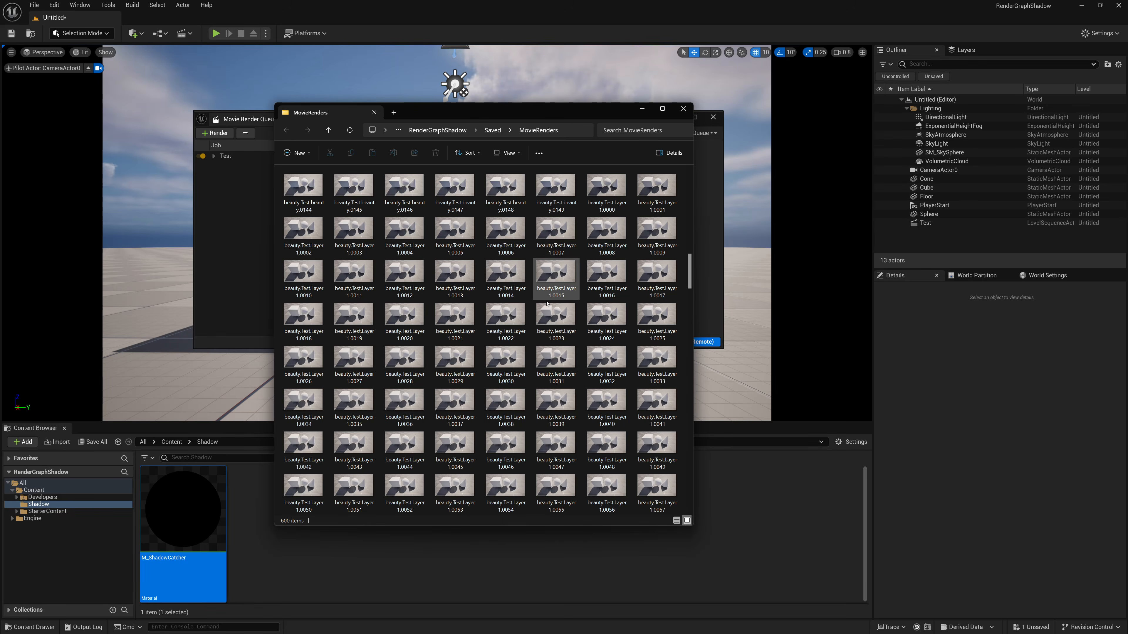
- Examine the rendered frame Test.Shadow.M_ShadowCatcher.0000.jpeg at full size, and put away the image and the MovieRenders folder
scroll(496, 315, "down", 3)
scroll(496, 315, "down", 15)
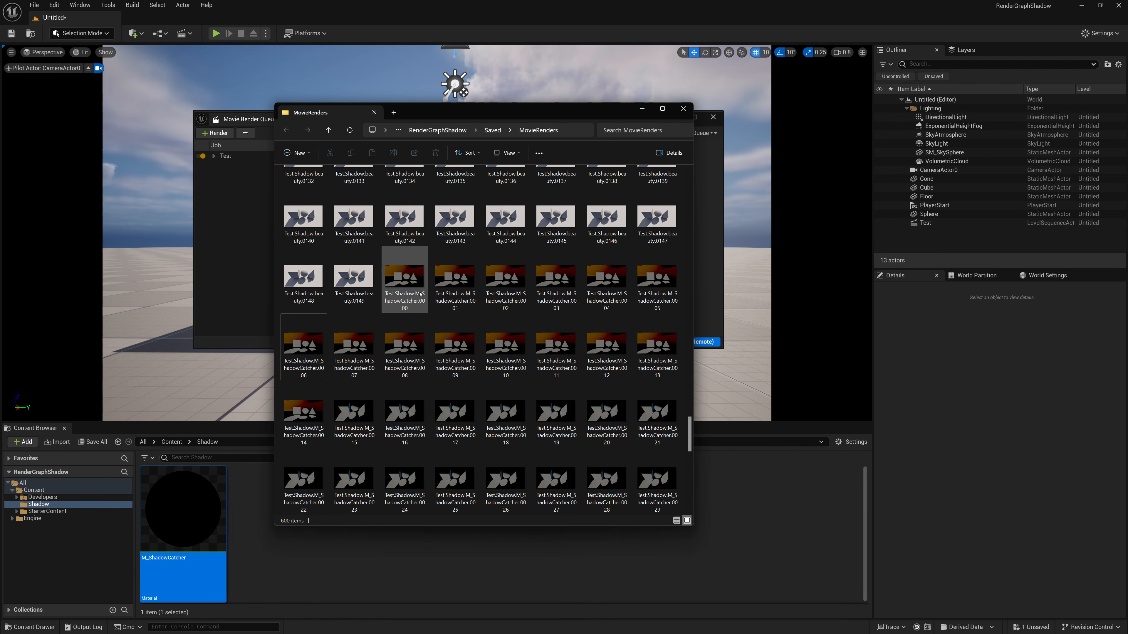
double_click(420, 294)
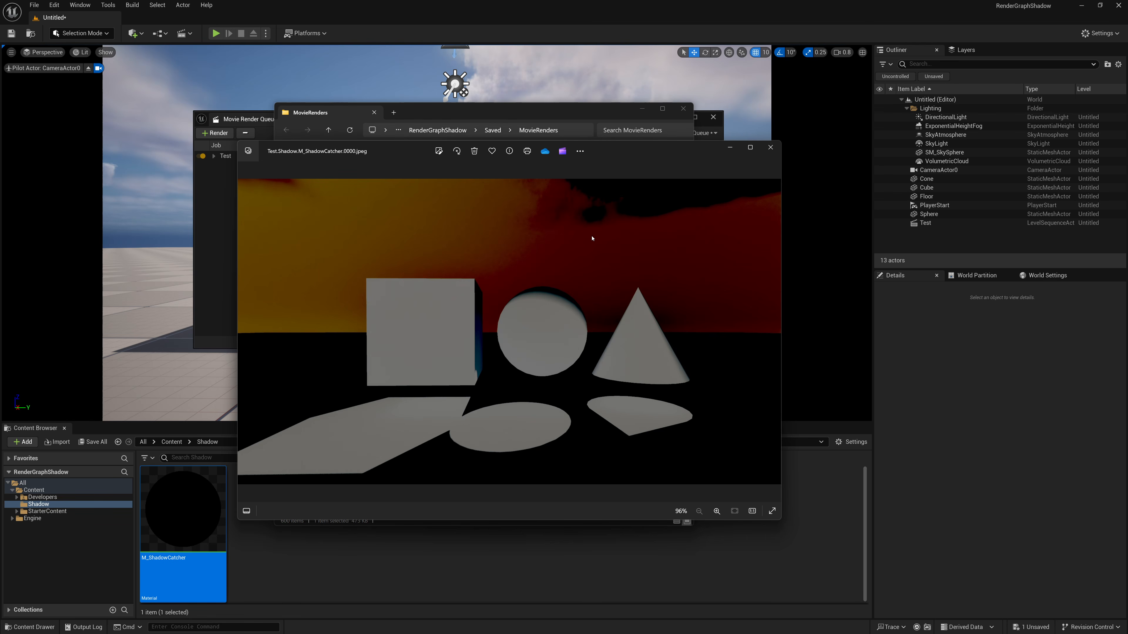
left_click(770, 147)
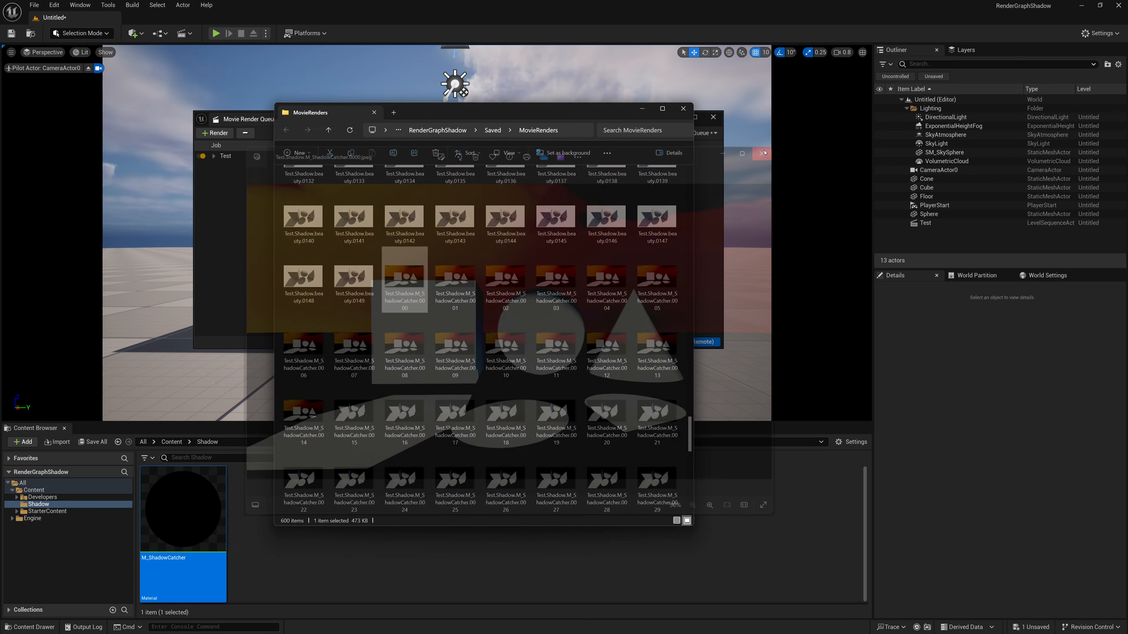
left_click(642, 108)
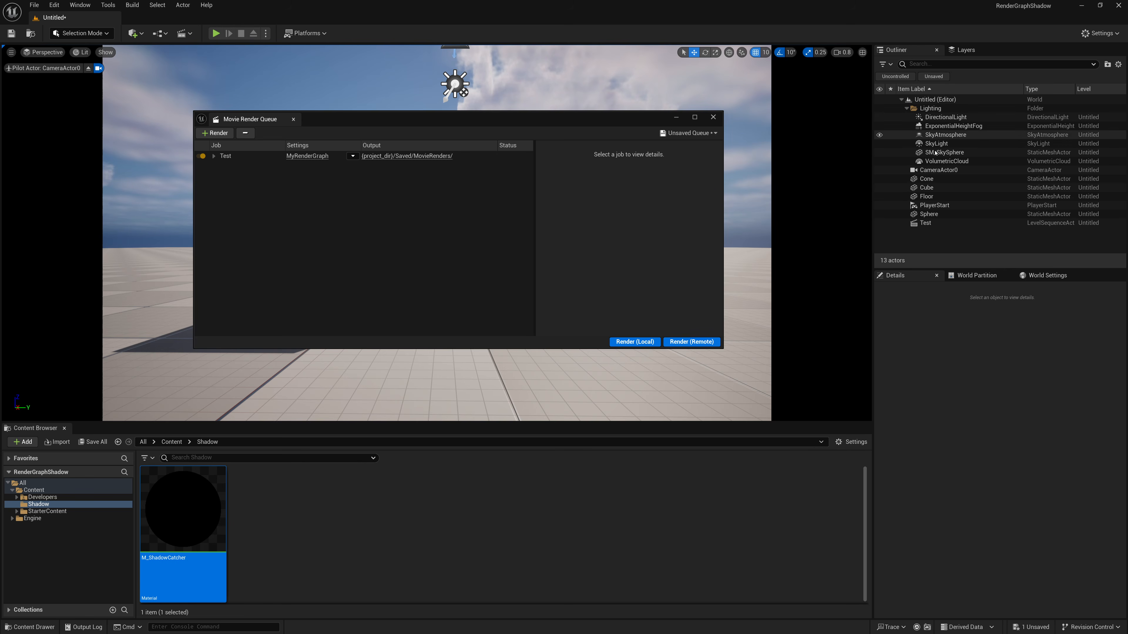
- Check the scene with SM_SkySphere hidden, show it again, and stop piloting CameraActor0
left_click(884, 153)
left_click(880, 153)
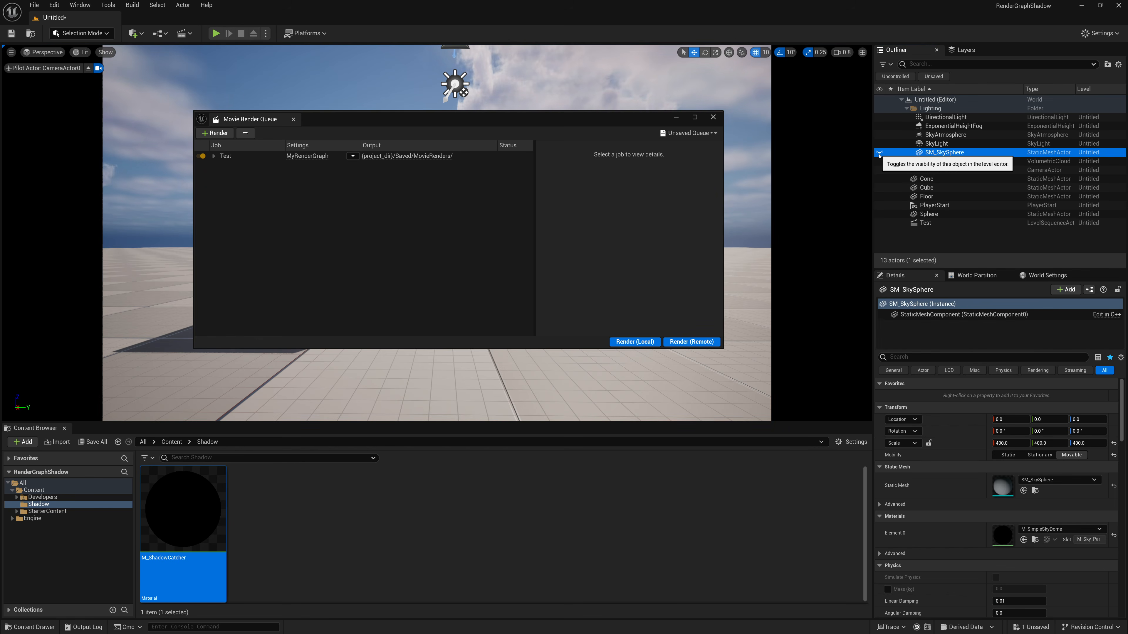
left_click_drag(578, 122, 582, 266)
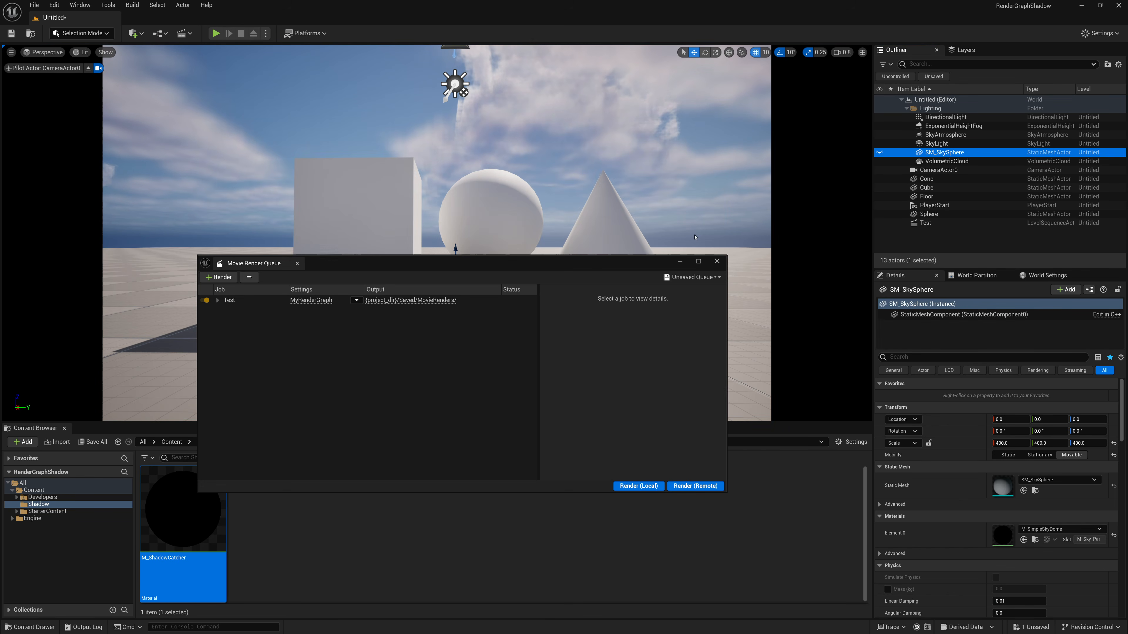
left_click(880, 153)
right_click(749, 165)
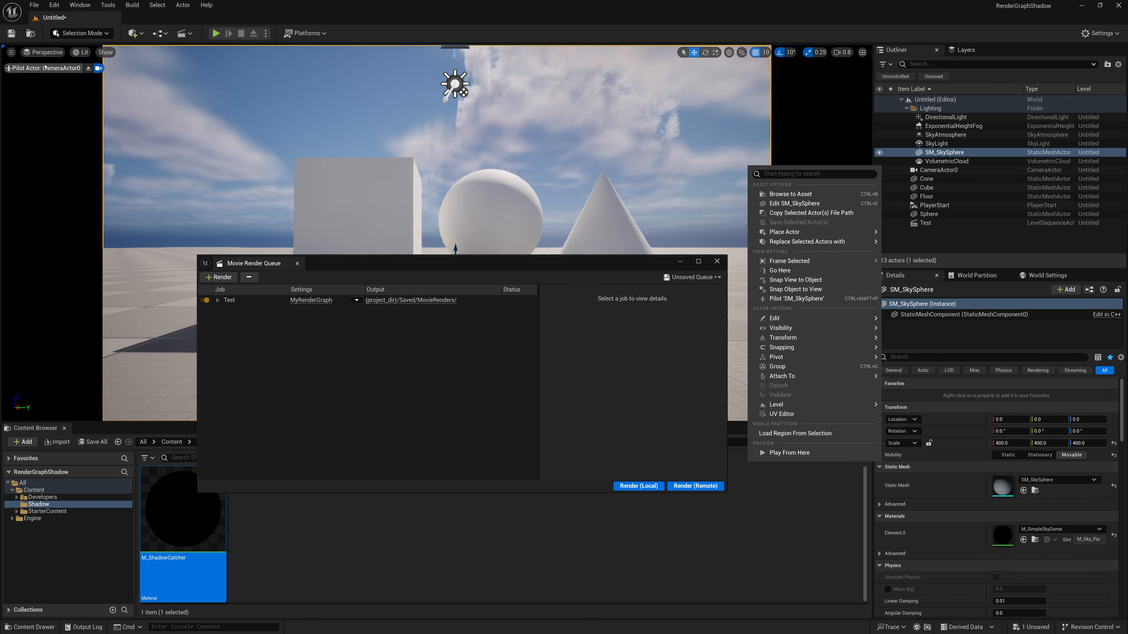
left_click(88, 69)
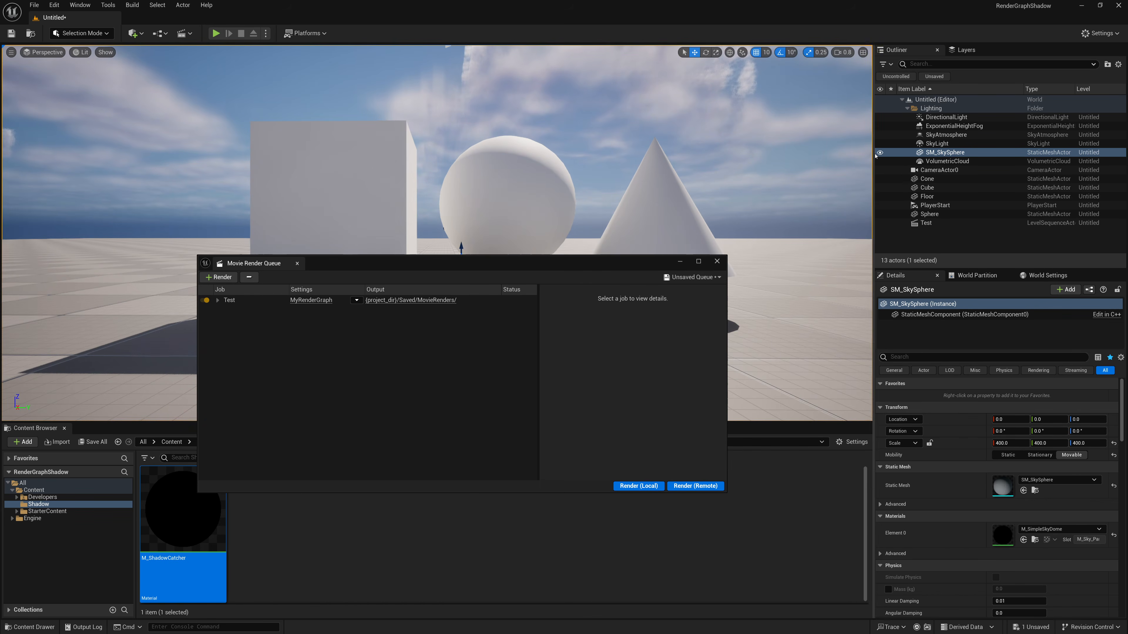
- Hide SM_SkySphere, SkyAtmosphere and VolumetricCloud to examine what makes up the sky, and show all three again
left_click(885, 144)
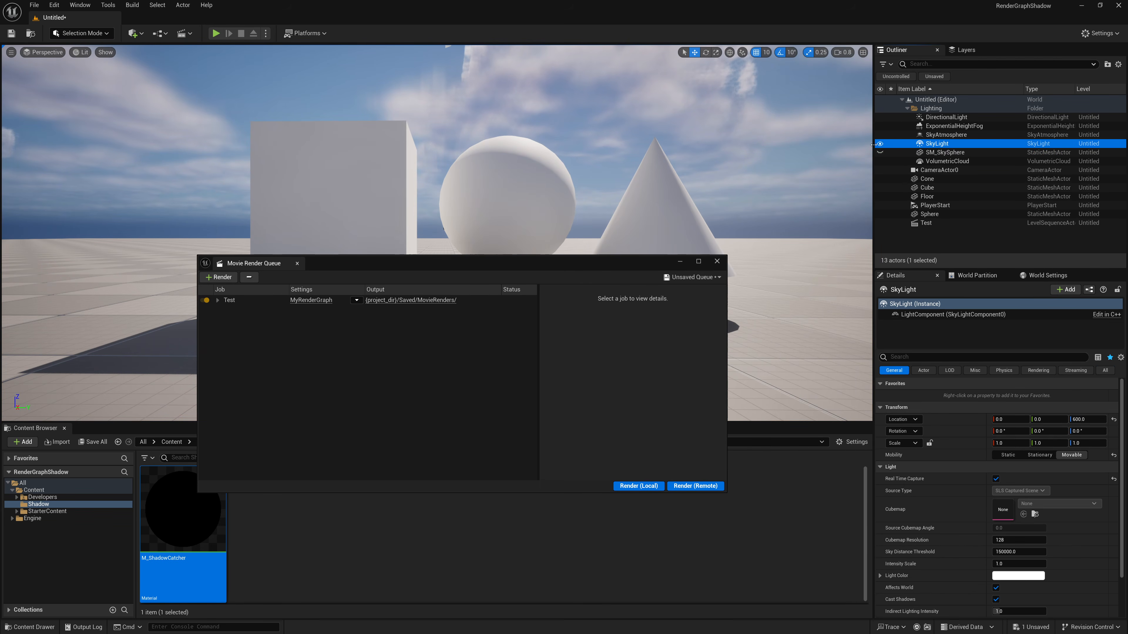
left_click(879, 135)
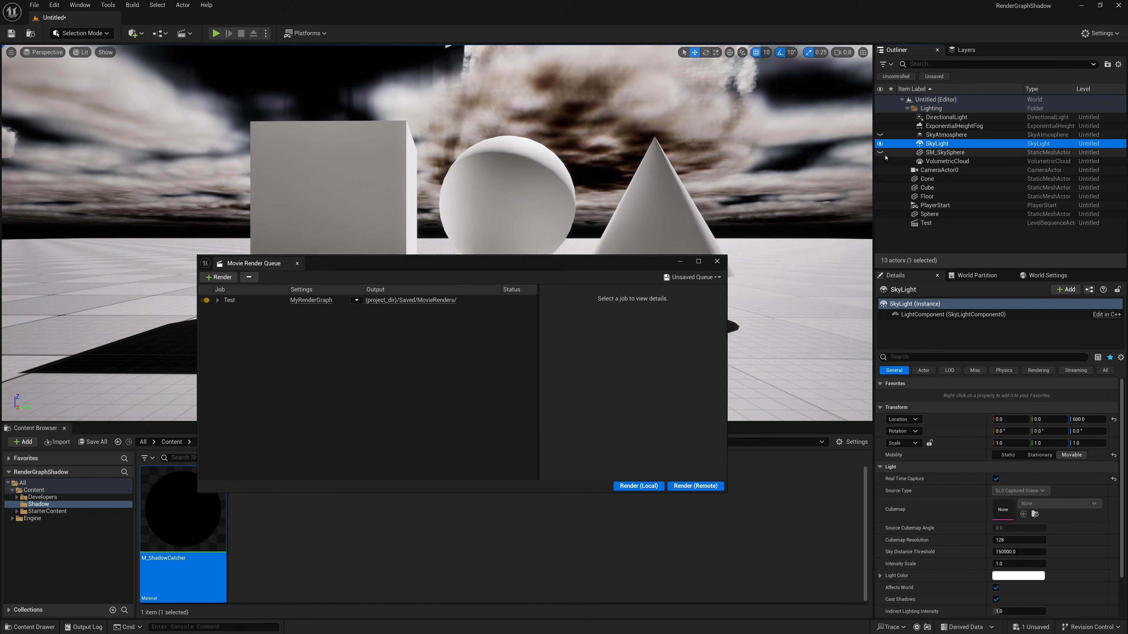
left_click(879, 161)
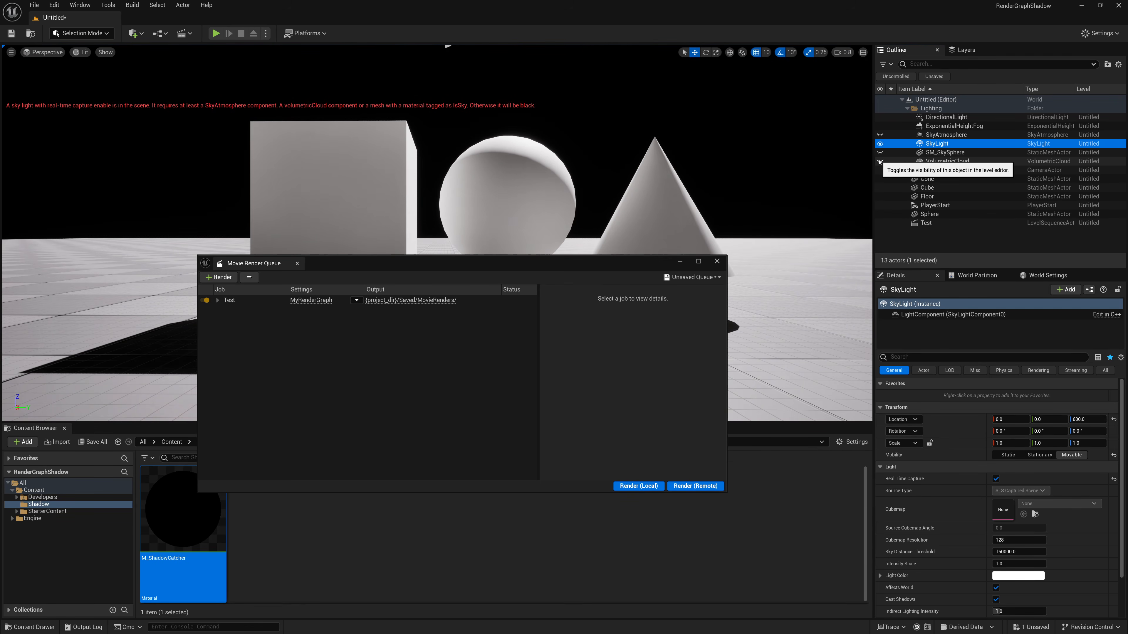
left_click(879, 162)
left_click(879, 153)
left_click(880, 135)
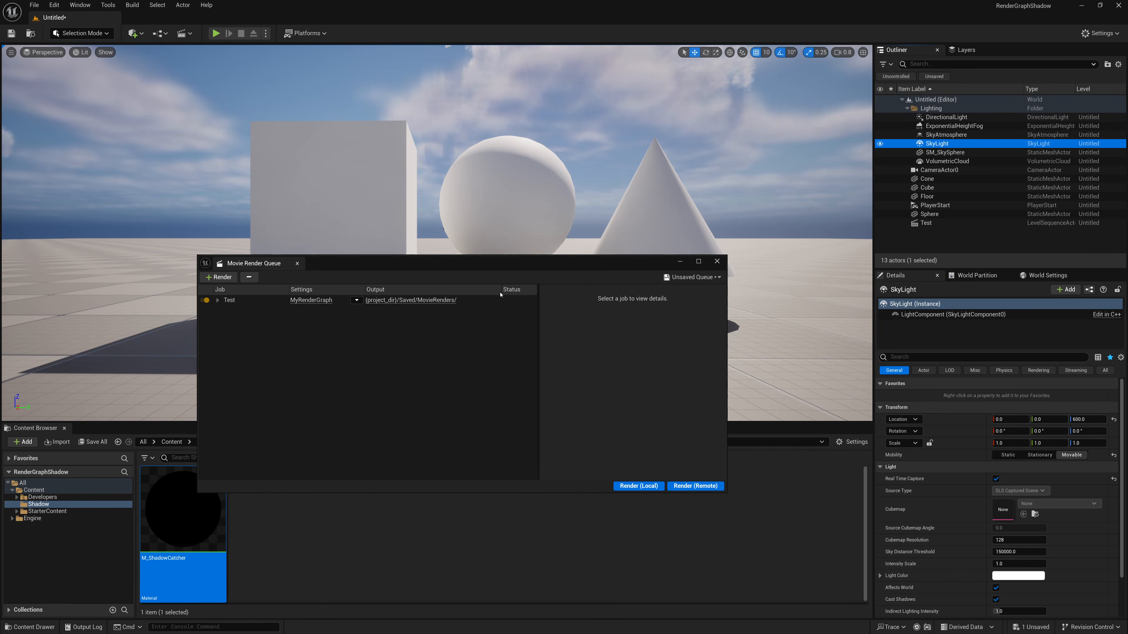
- Open MyRenderGraph and add a second condition of type Actor to the All Collection node's condition group
left_click(311, 301)
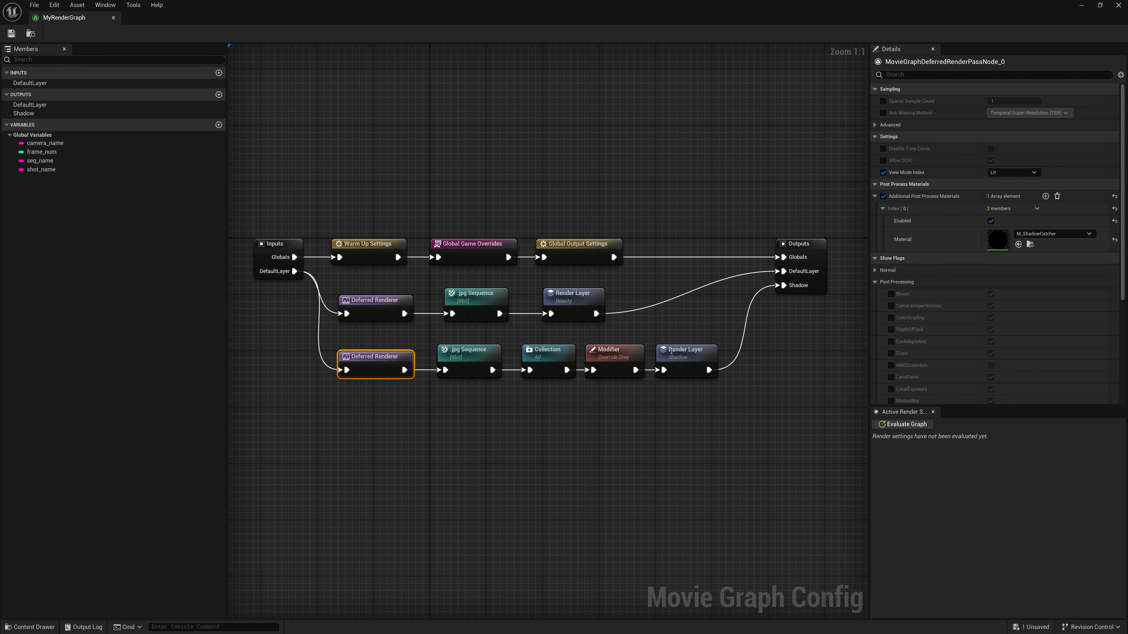
left_click(547, 354)
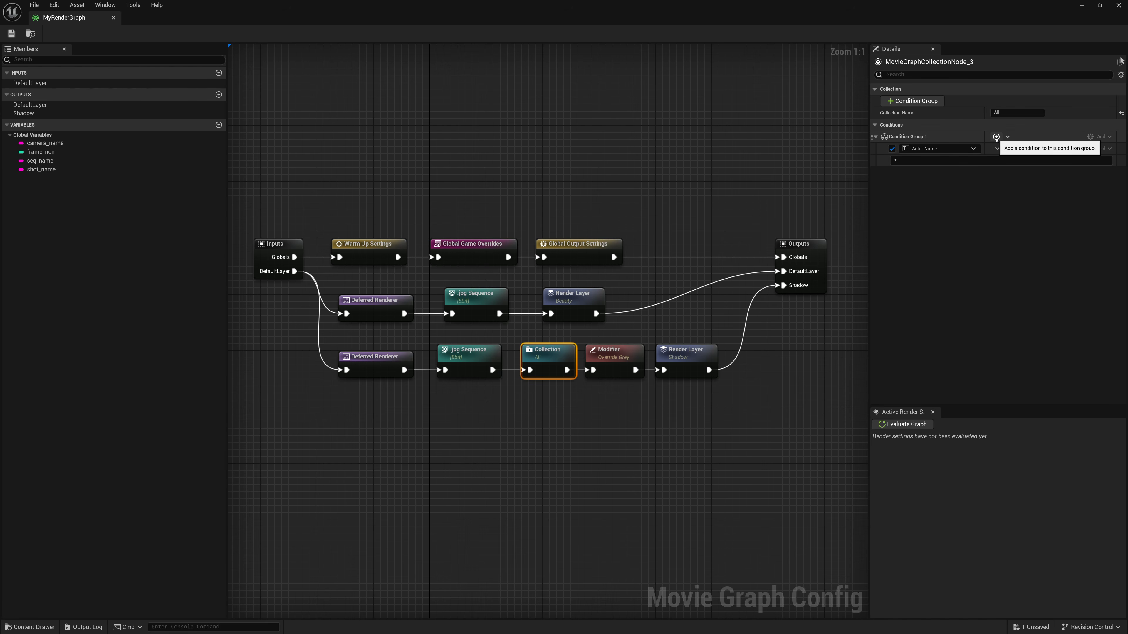
left_click(995, 137)
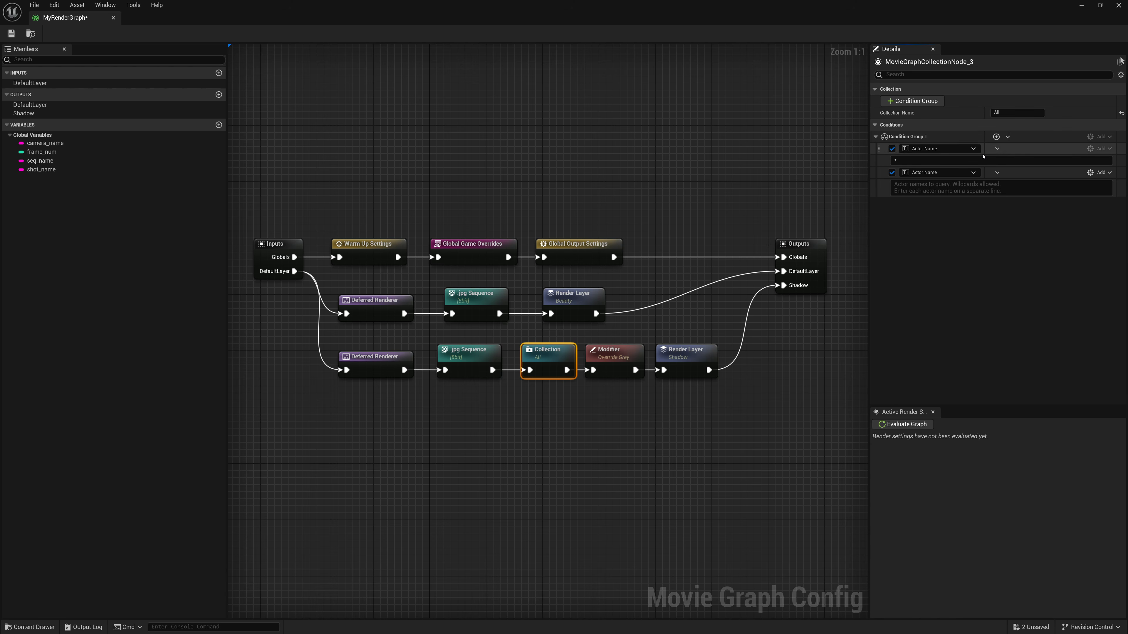
left_click(968, 173)
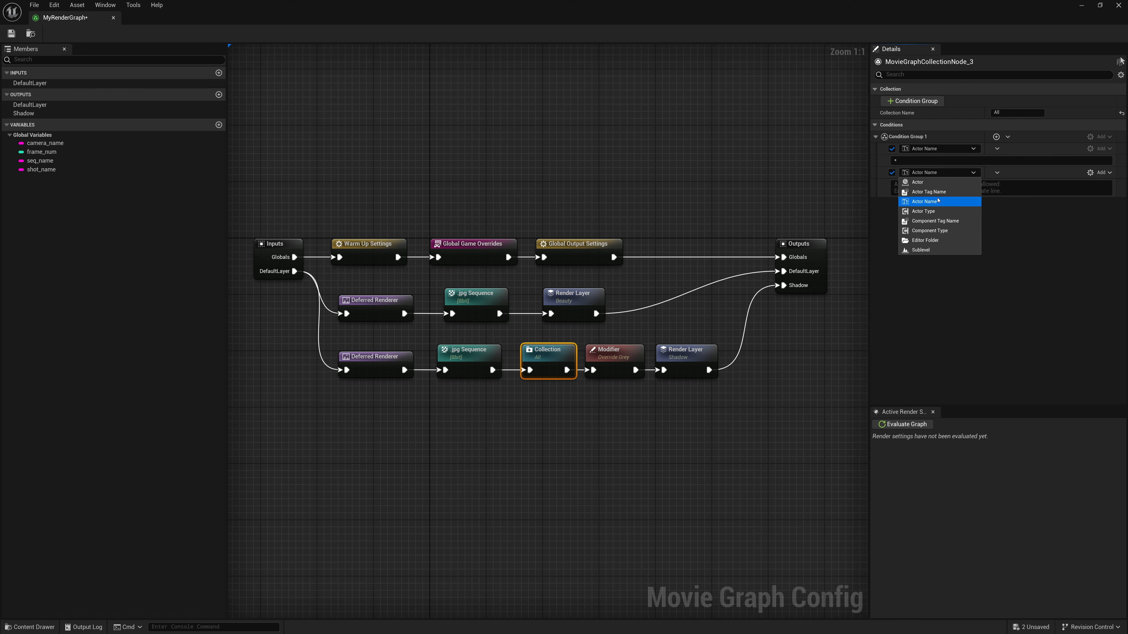
left_click(928, 182)
- Add SM_SkySphere, ExponentialHeightFog and VolumetricCloud to the Actor condition and set its operation to Subtract
left_click(997, 173)
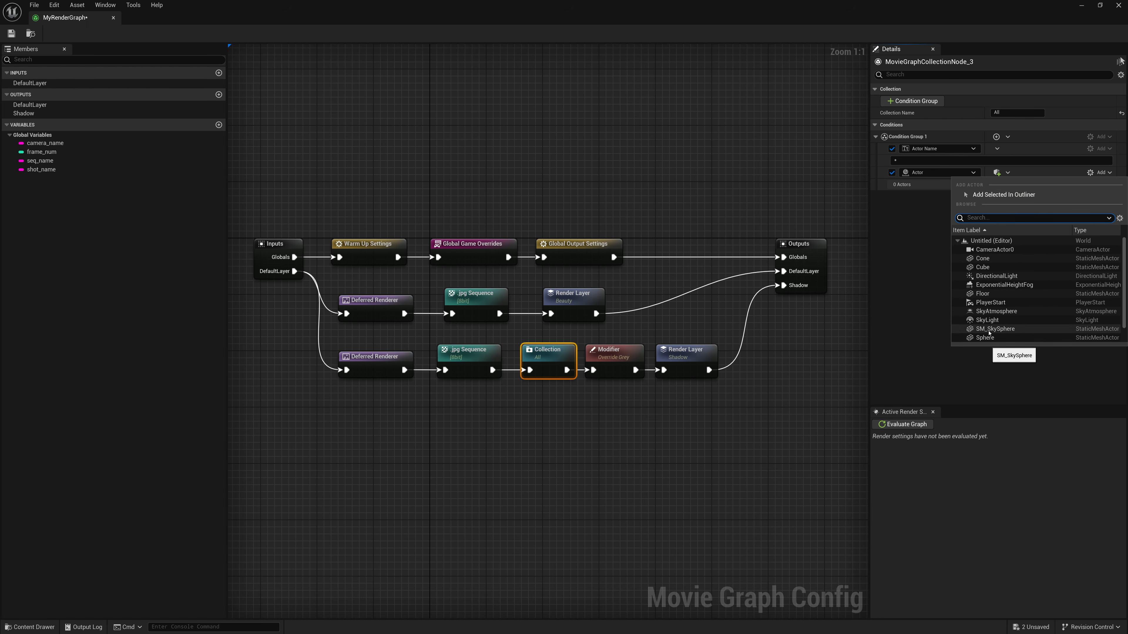
left_click(990, 330)
left_click(998, 173)
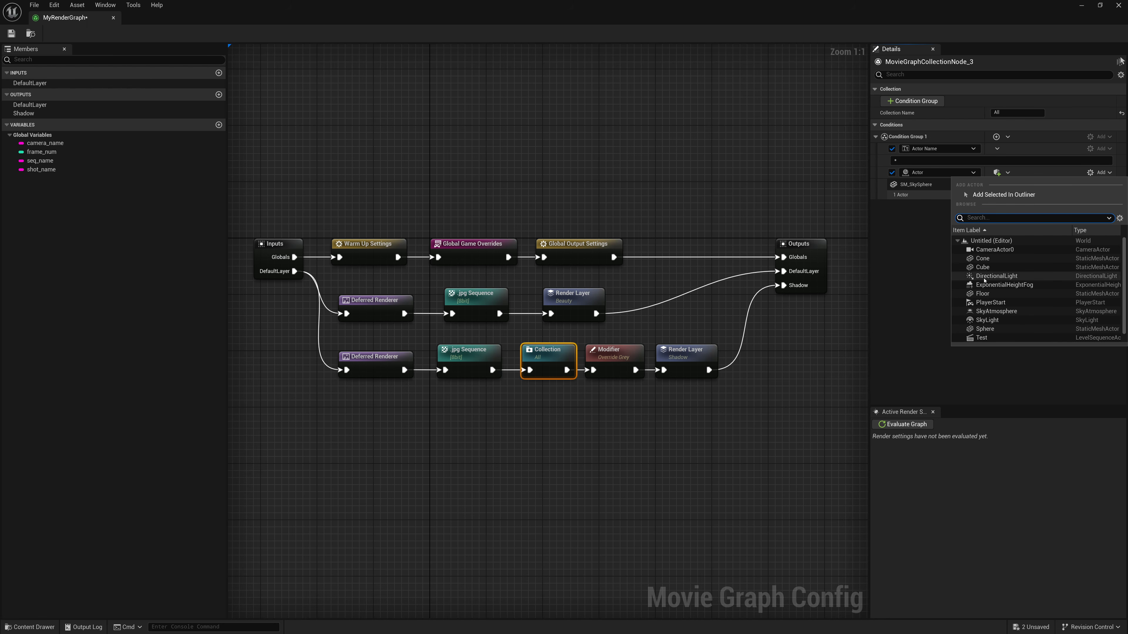
left_click(986, 285)
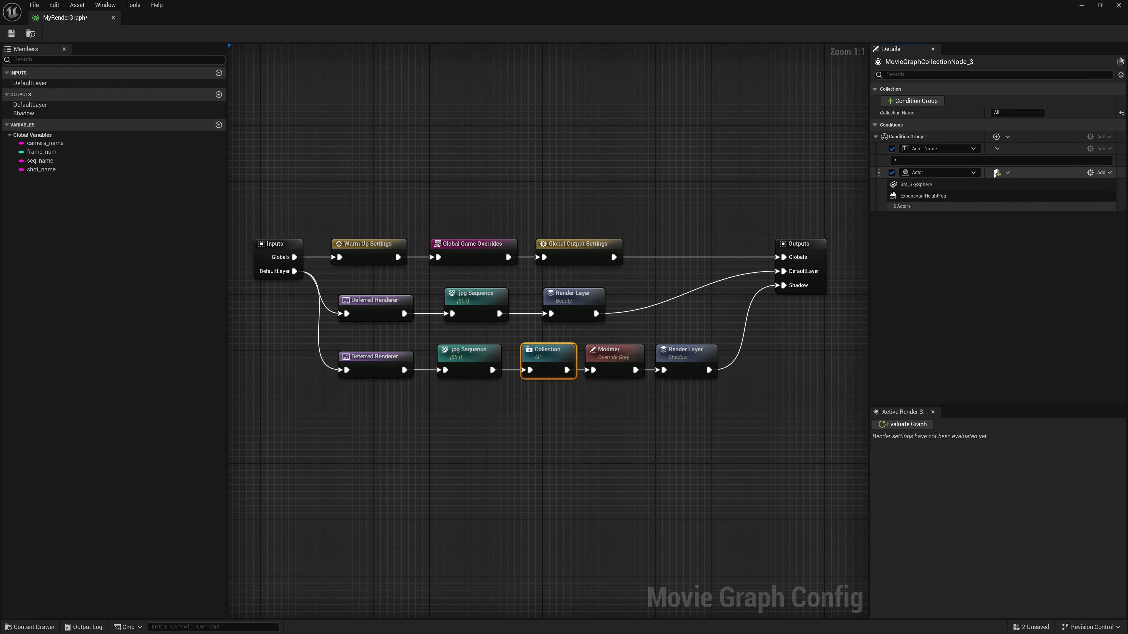
left_click(997, 173)
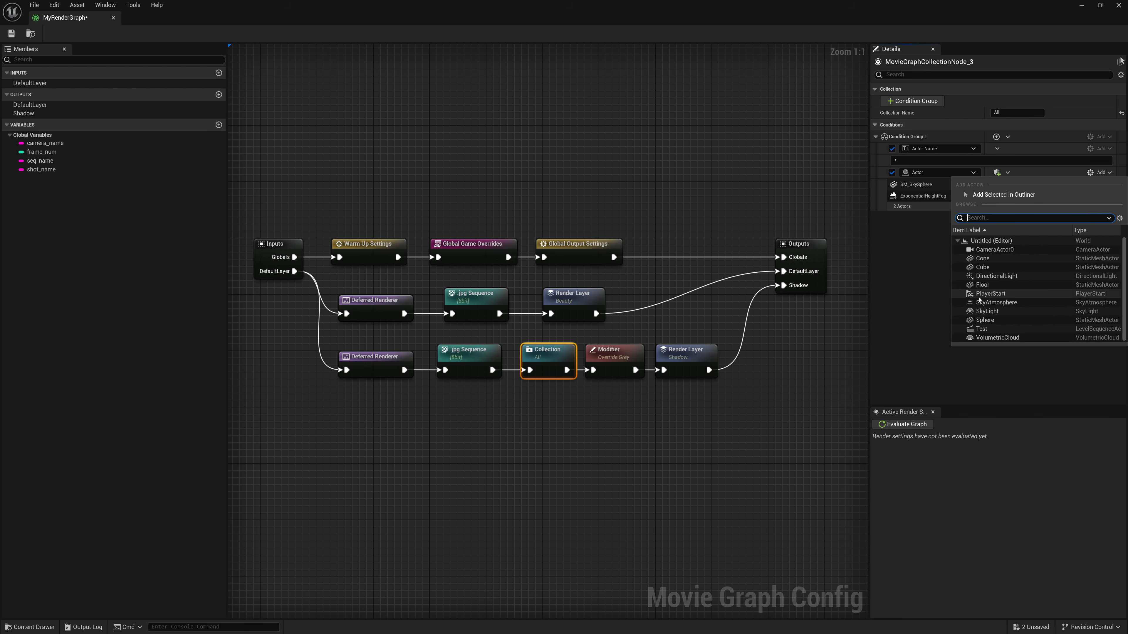
left_click(997, 339)
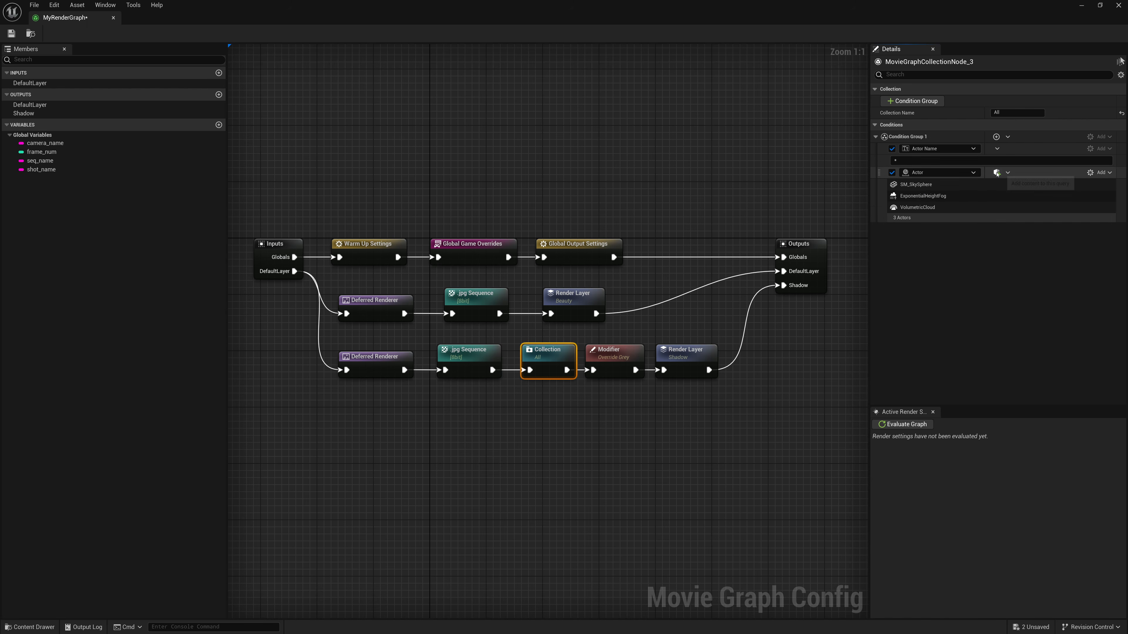
left_click(1102, 173)
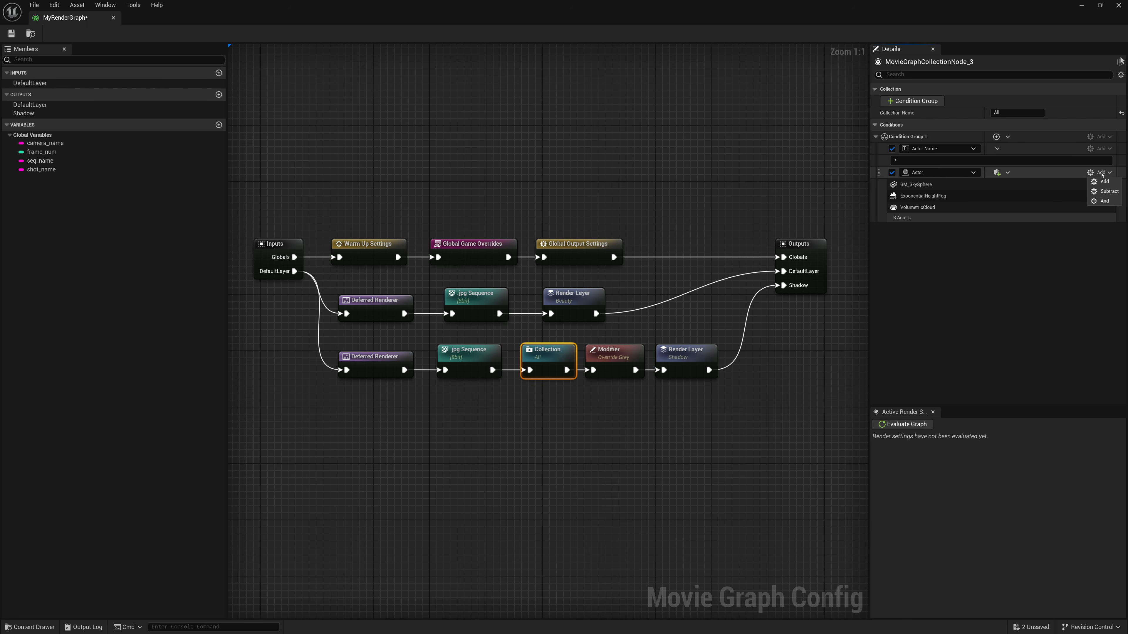
left_click(1101, 195)
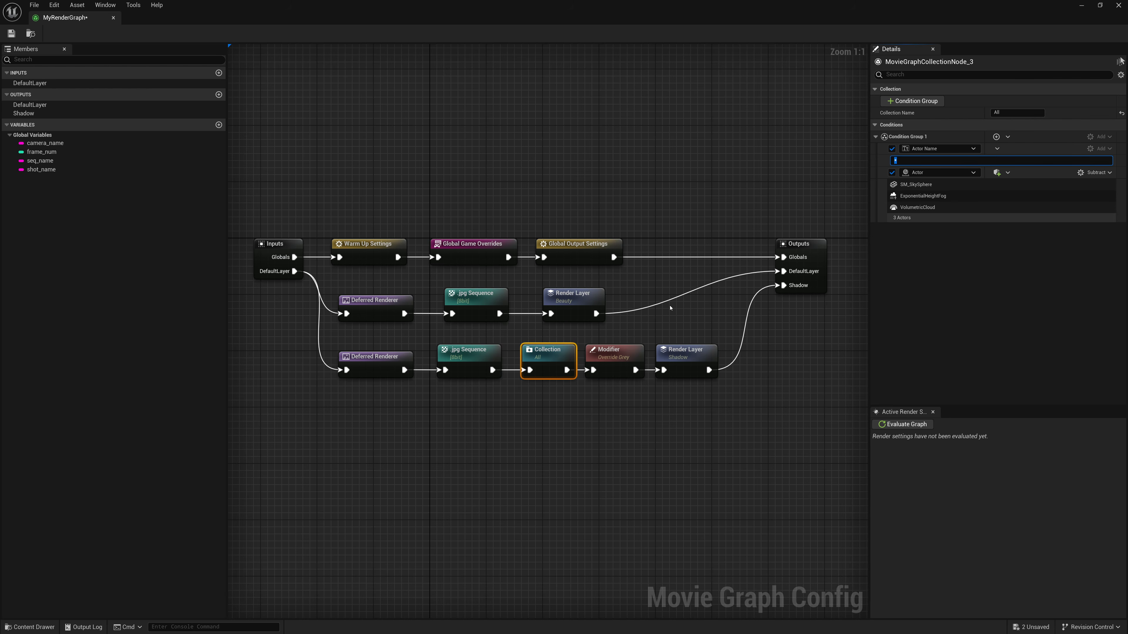
- Review the shadow branch's Modifier and Render Layer nodes, and save and close MyRenderGraph
left_click(627, 348)
left_click(704, 354)
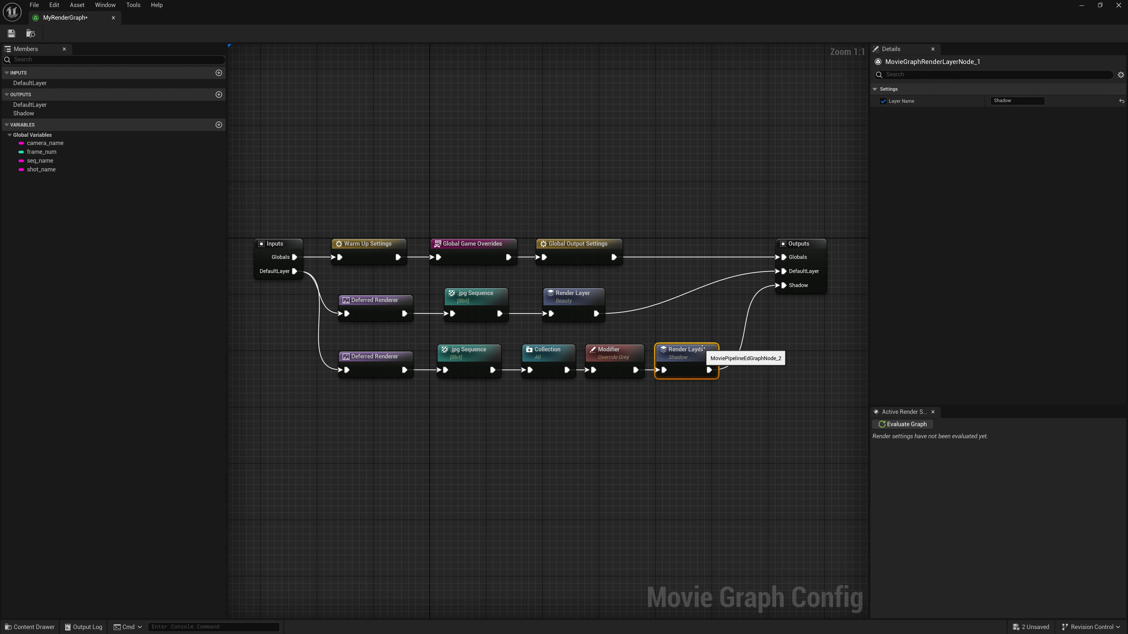
left_click(11, 33)
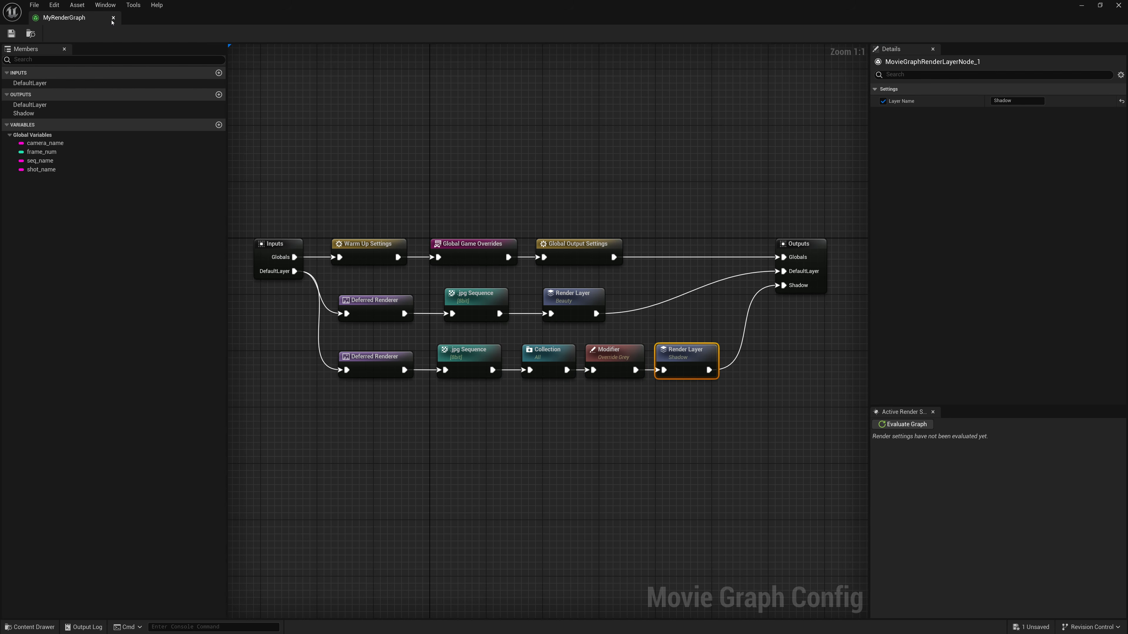
left_click(113, 19)
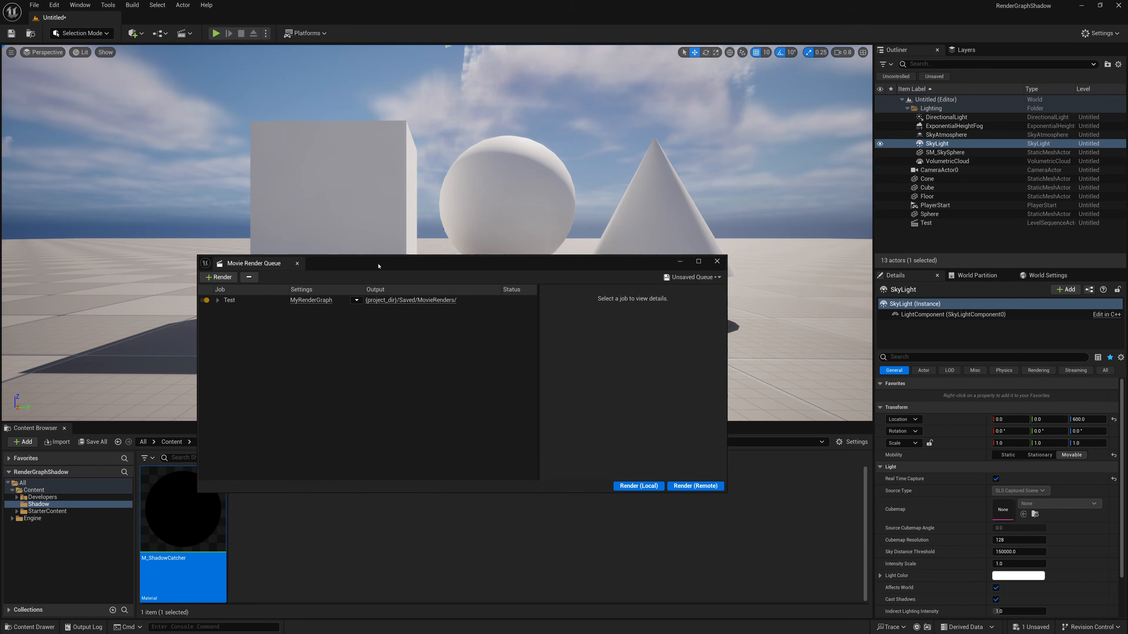
- Move the Movie Render Queue window up and start a new local render of the Test job
left_click_drag(378, 266, 404, 132)
left_click(659, 354)
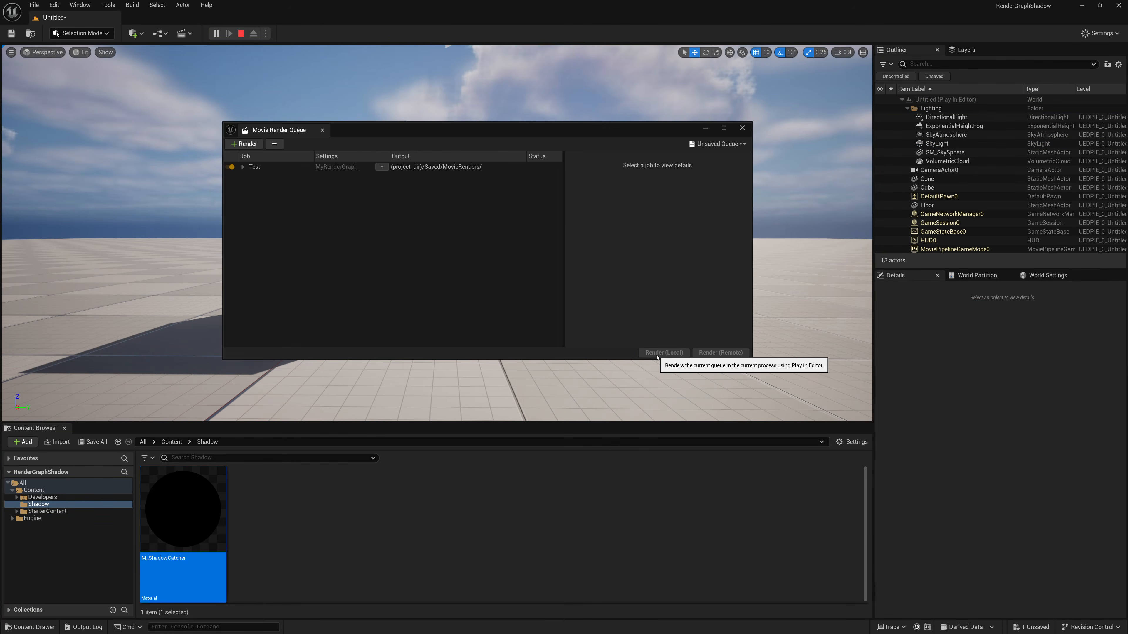
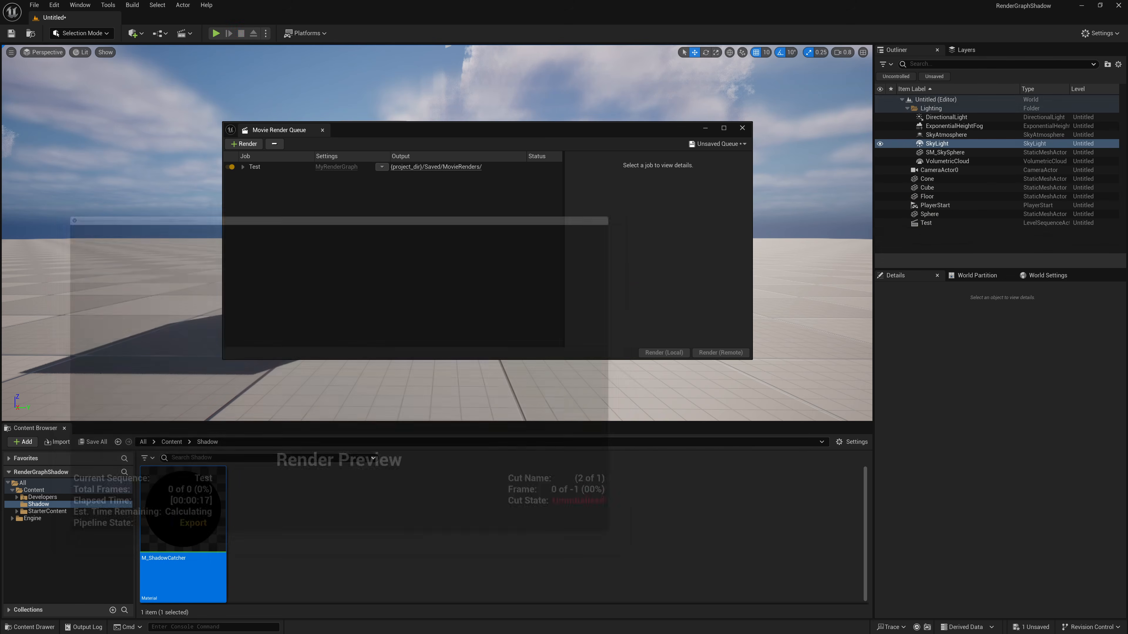
- Open the Test job's MovieRenders output folder and view the beauty.Test.beauty.0000 frame
left_click(436, 167)
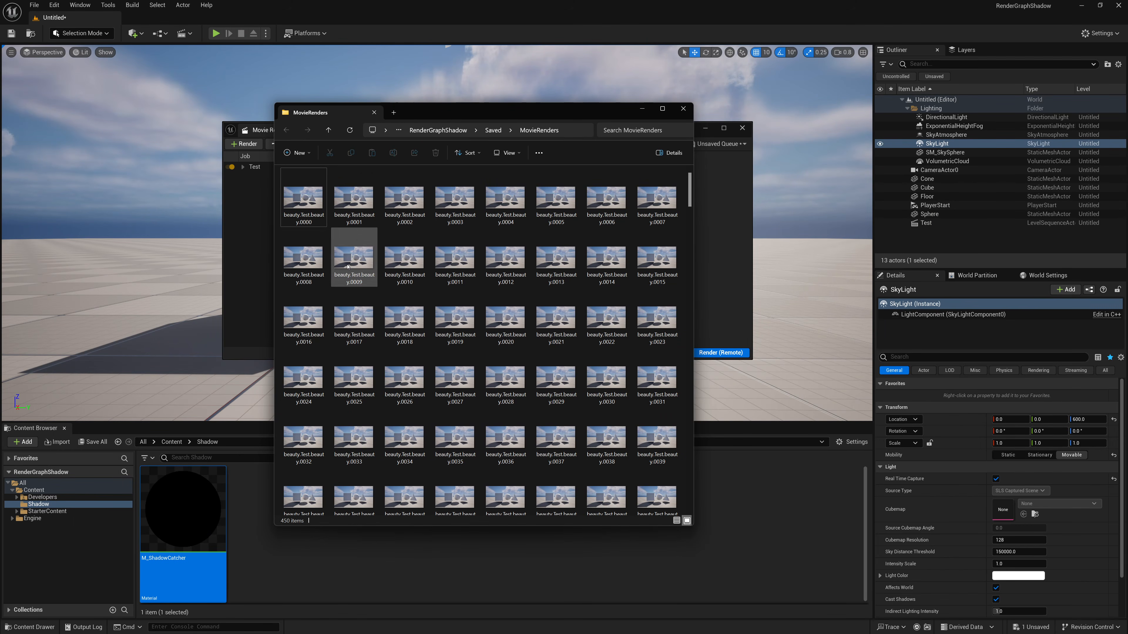
left_click(311, 213)
double_click(313, 210)
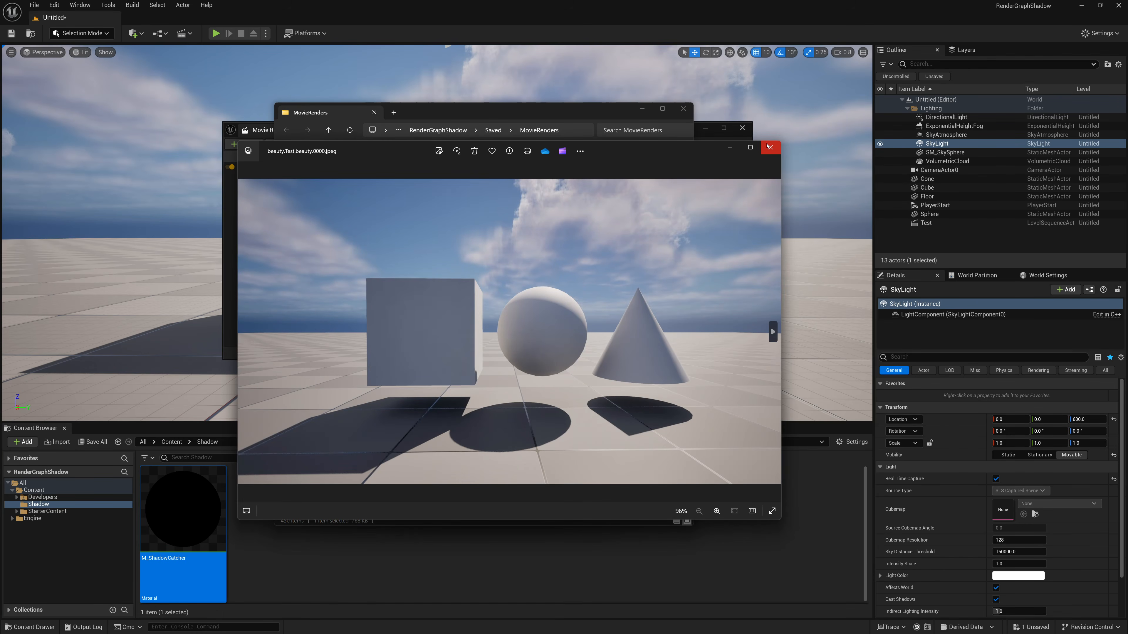
left_click(770, 147)
- Find and view the Test.Shadow.beauty.0000 frame in the MovieRenders folder
scroll(469, 311, "down", 5)
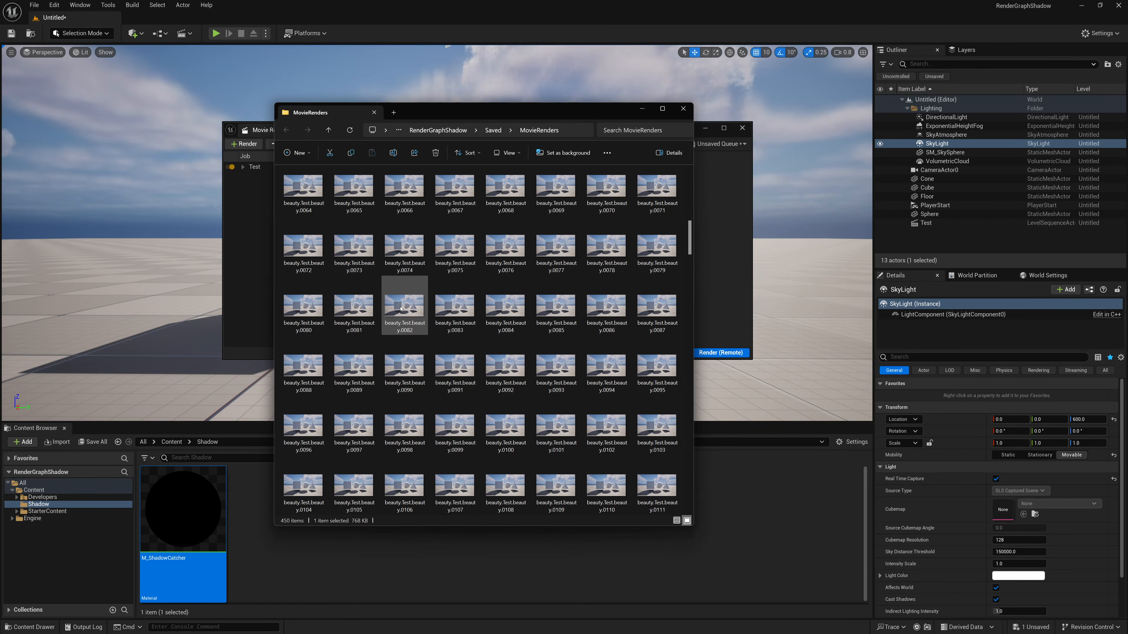
scroll(356, 302, "down", 10)
scroll(345, 293, "up", 3)
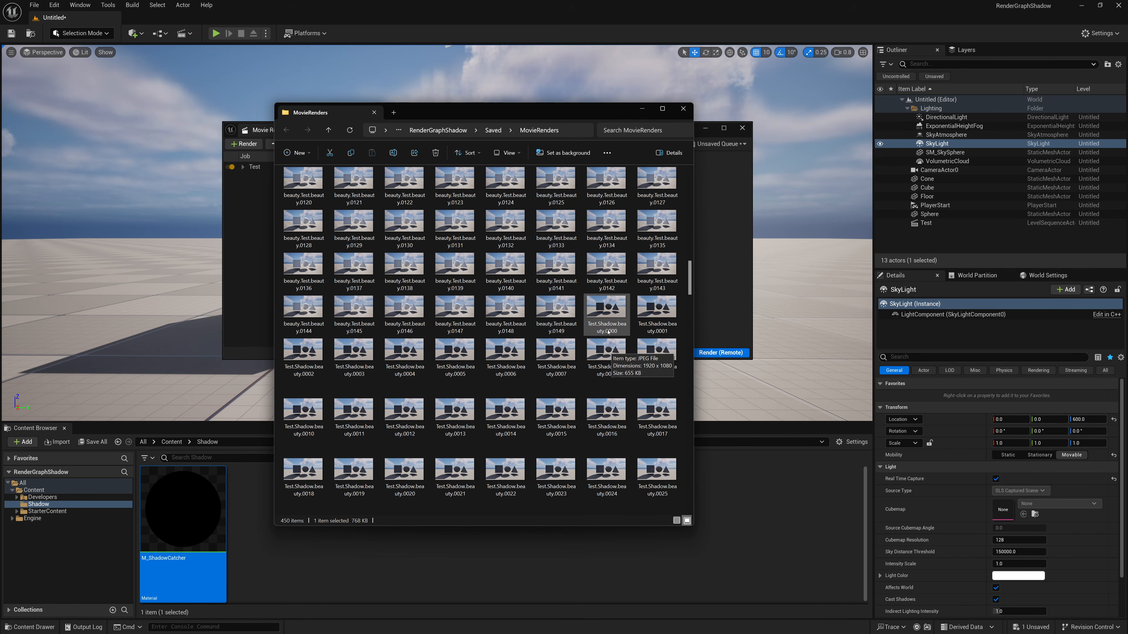
double_click(618, 318)
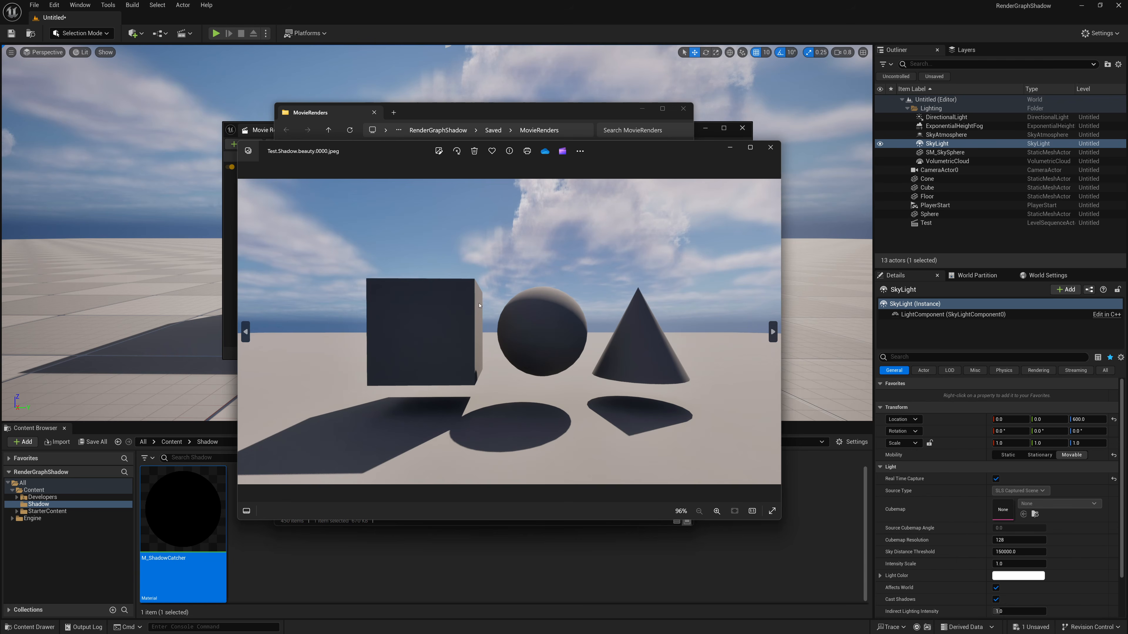
left_click(770, 148)
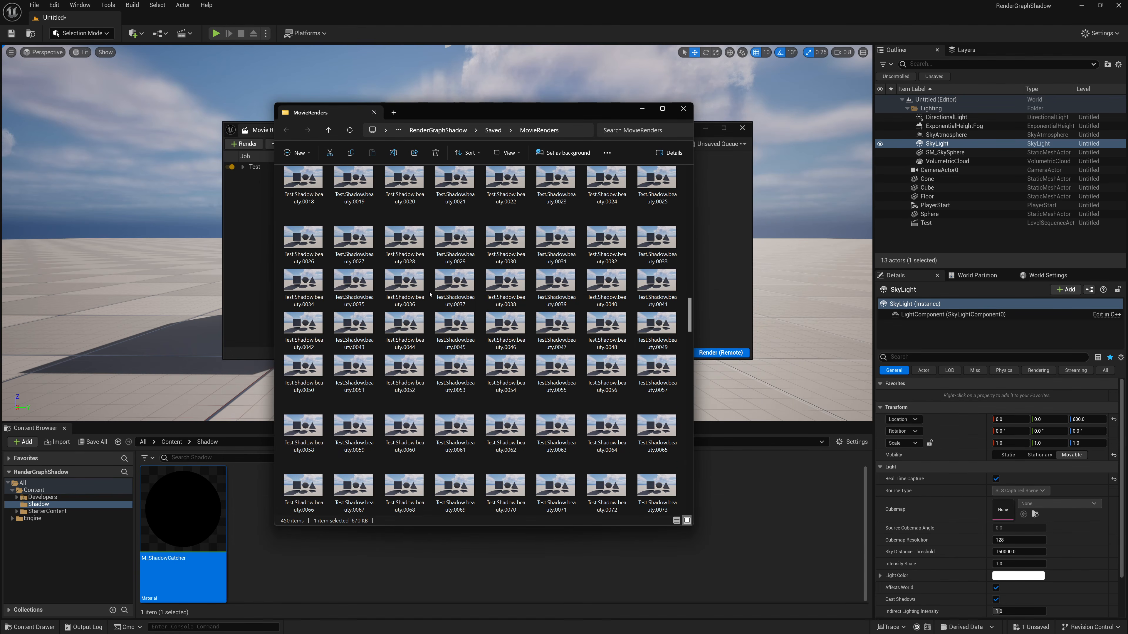
- View the Test.Shadow.M_ShadowCatcher.0000 frame in the MovieRenders folder
scroll(430, 294, "down", 10)
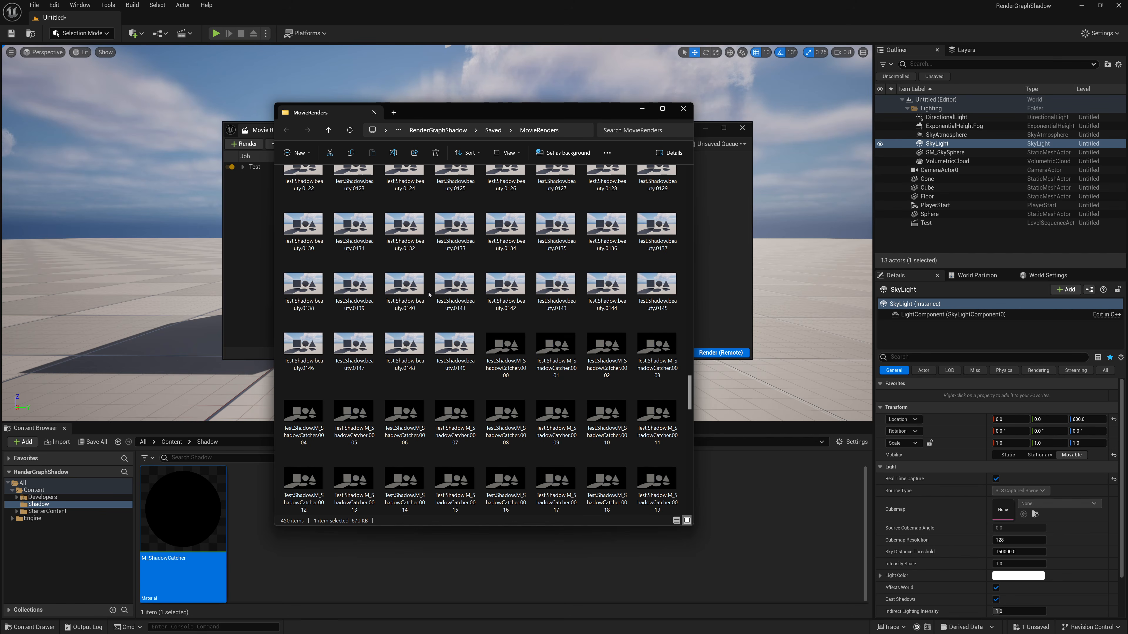
double_click(491, 347)
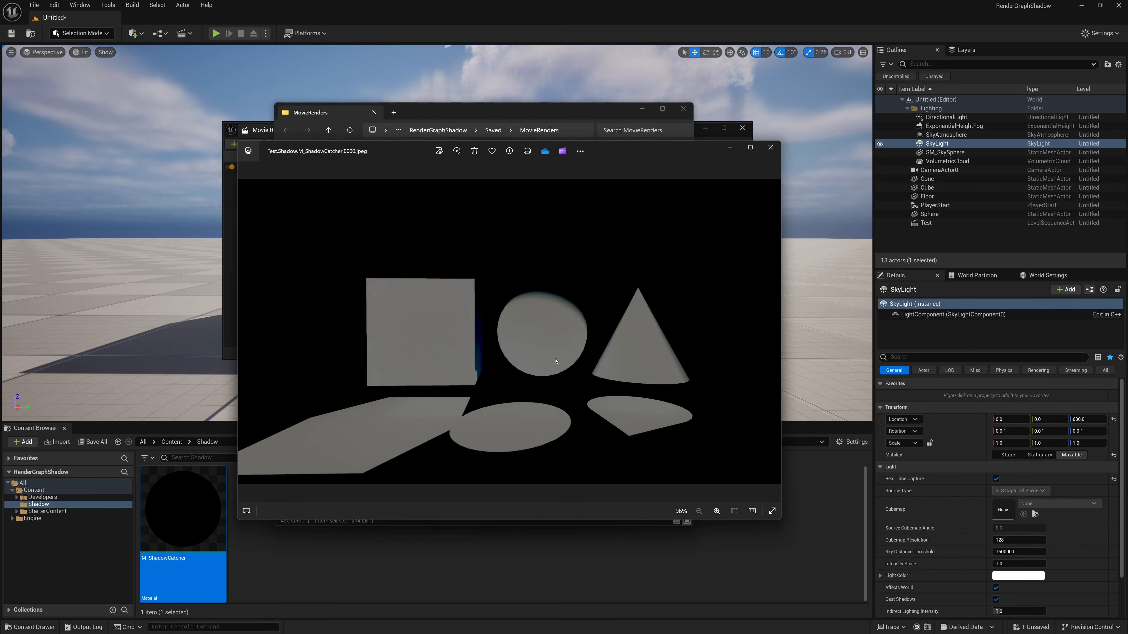
left_click(771, 148)
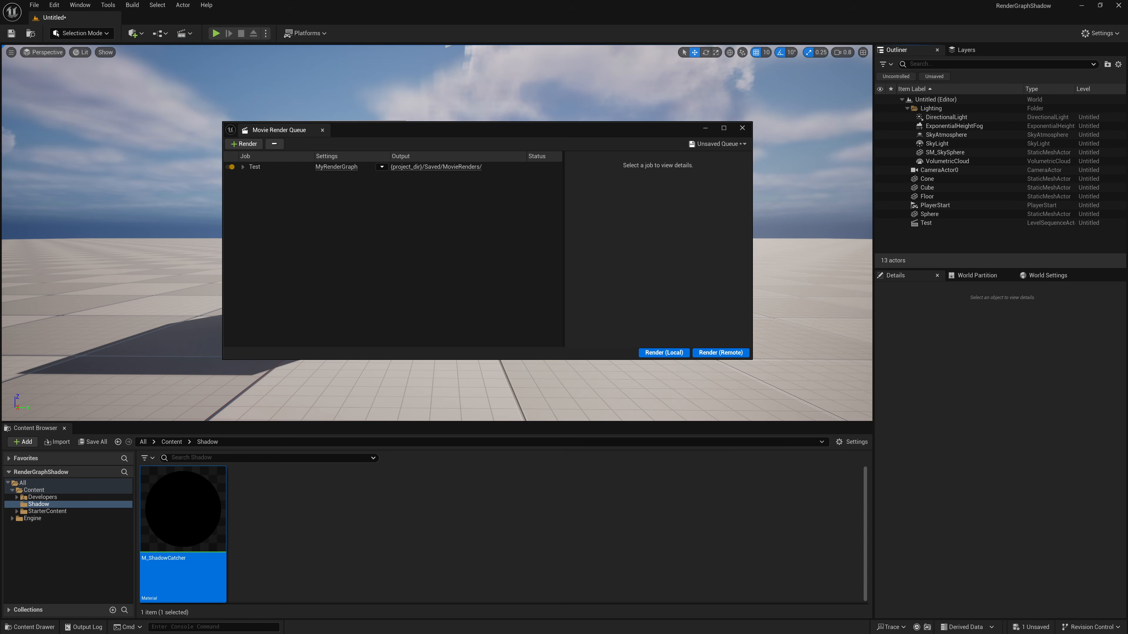
- Open MyRenderGraph and examine the settings of the All Collection node and the Override Grey Modifier node, then minimize the graph
left_click(332, 168)
left_click(550, 375)
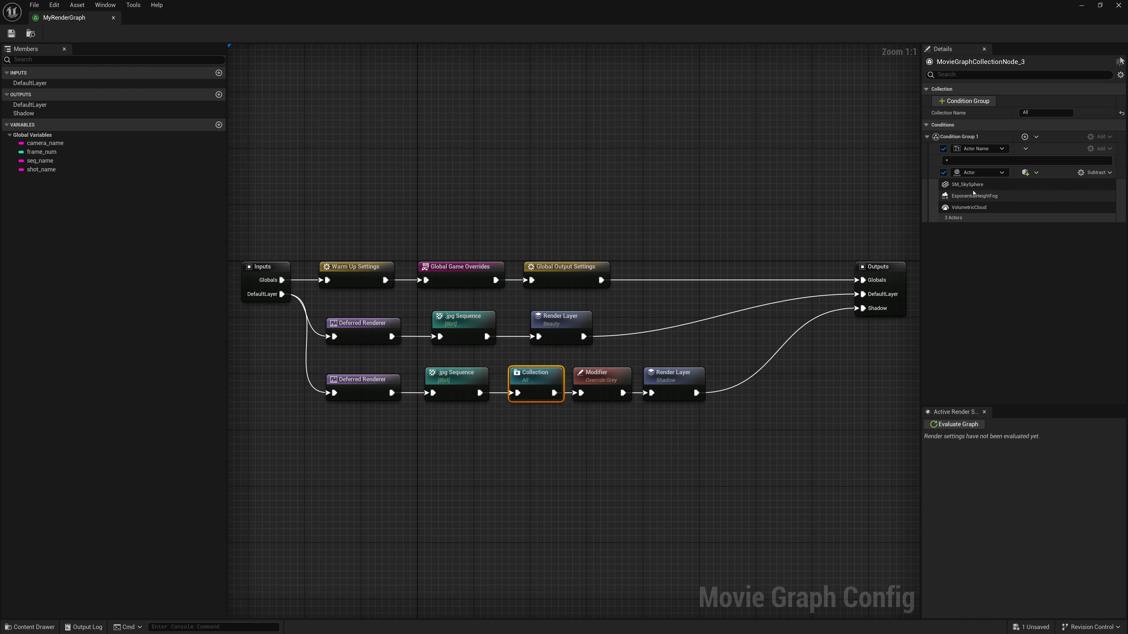
left_click(608, 383)
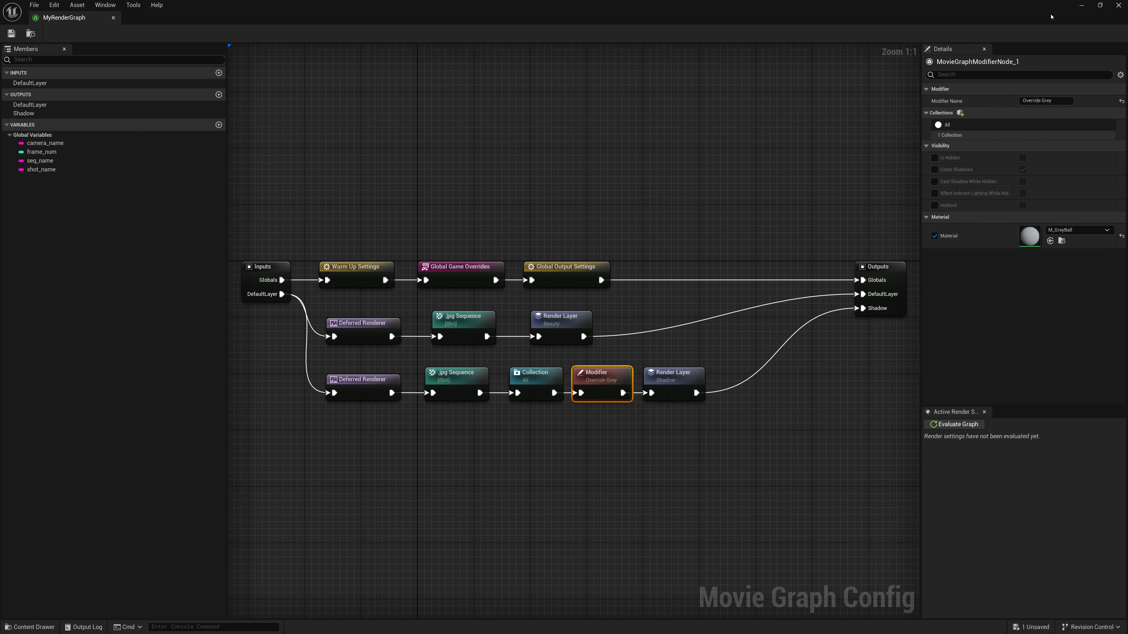
left_click(1081, 5)
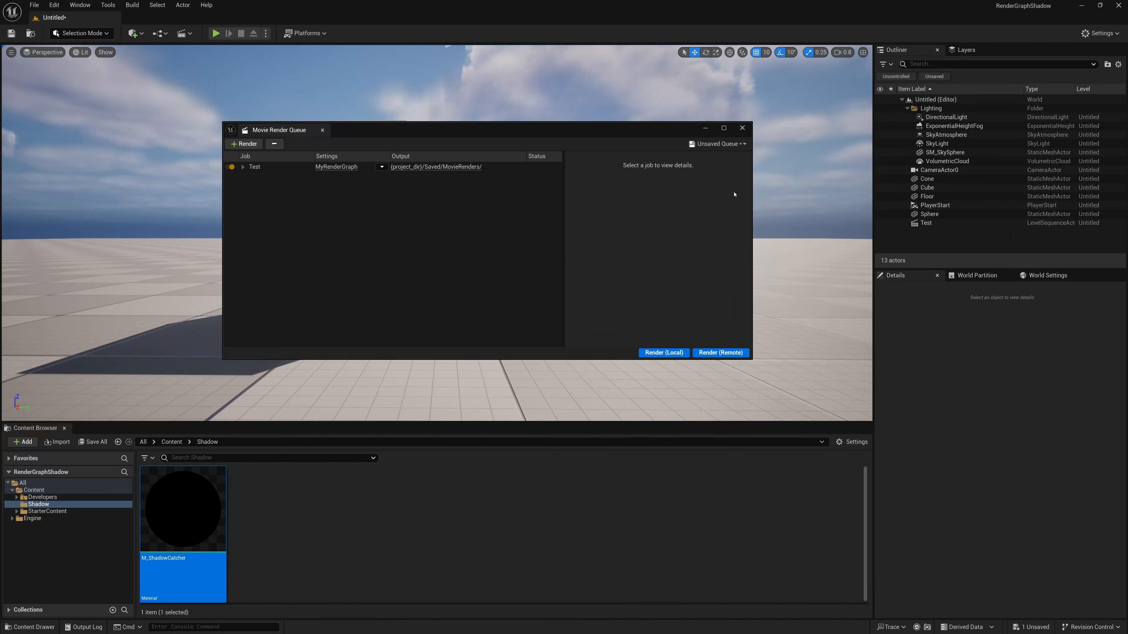
- Minimize the Movie Render Queue, add a Post Process Volume to the level and enable its Infinite Extent (Unbound) setting
left_click(705, 128)
left_click(137, 33)
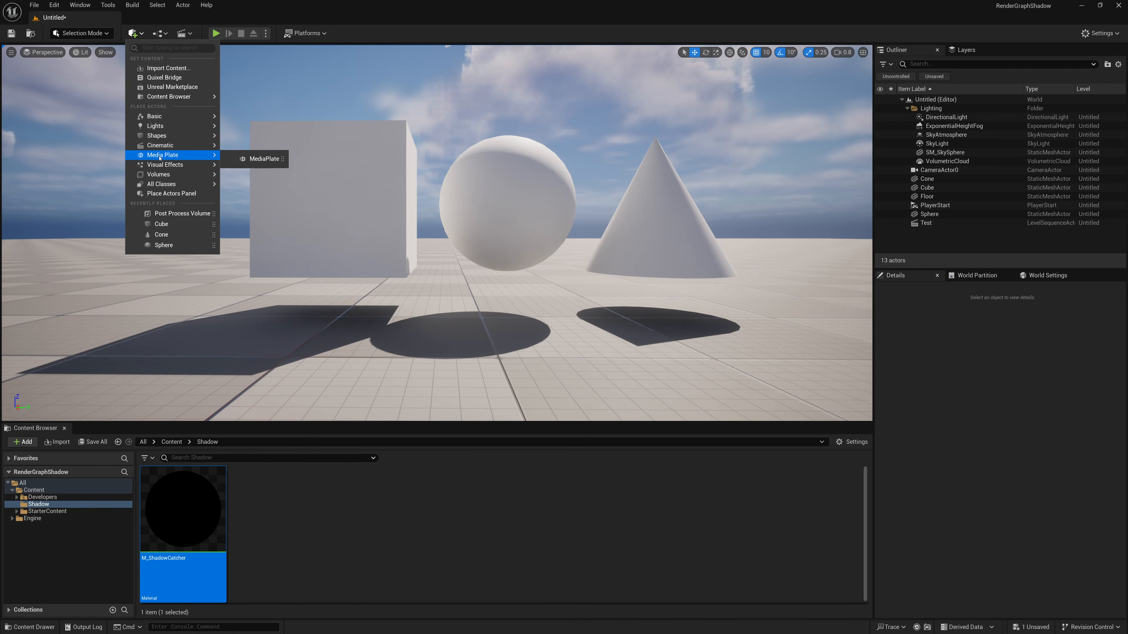
mouse_move(176, 166)
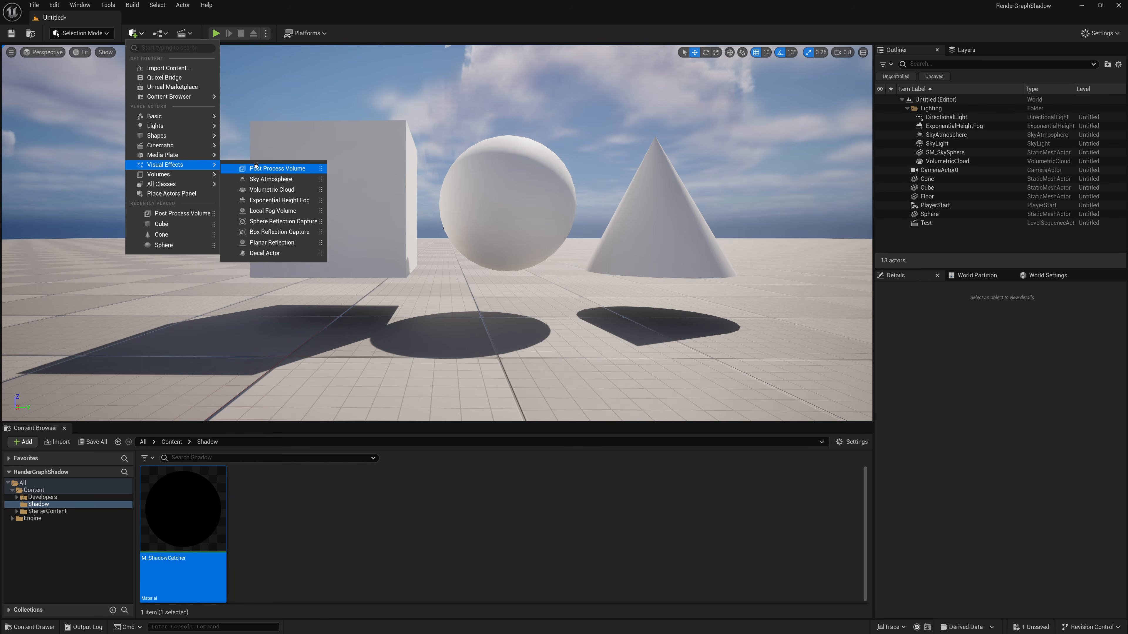
left_click(301, 169)
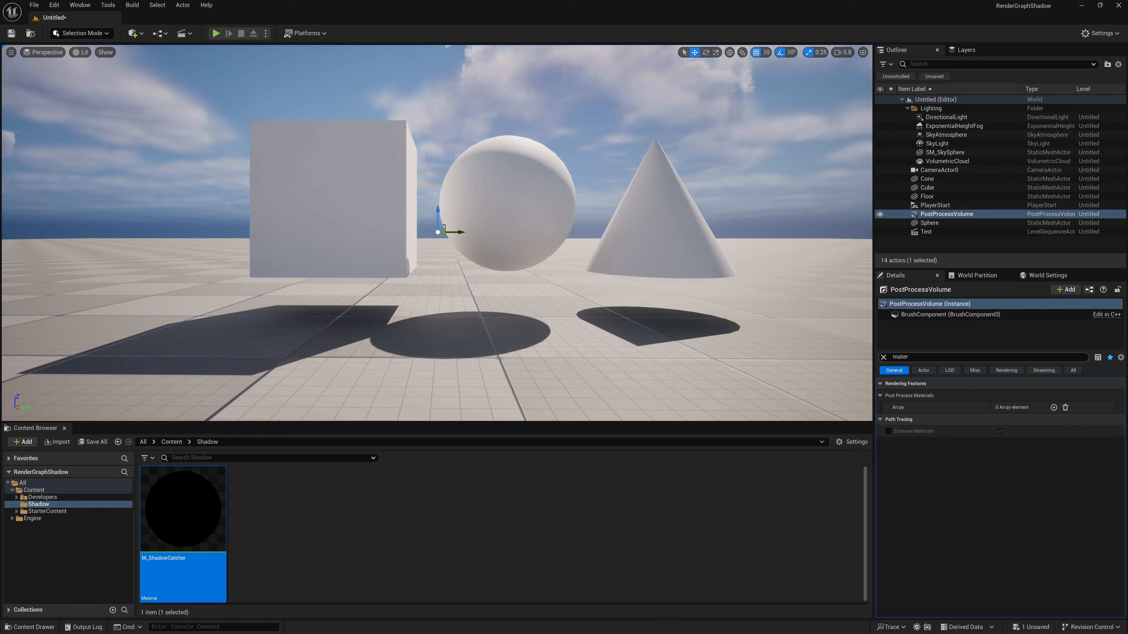
left_click(910, 358)
key("BackSpace")
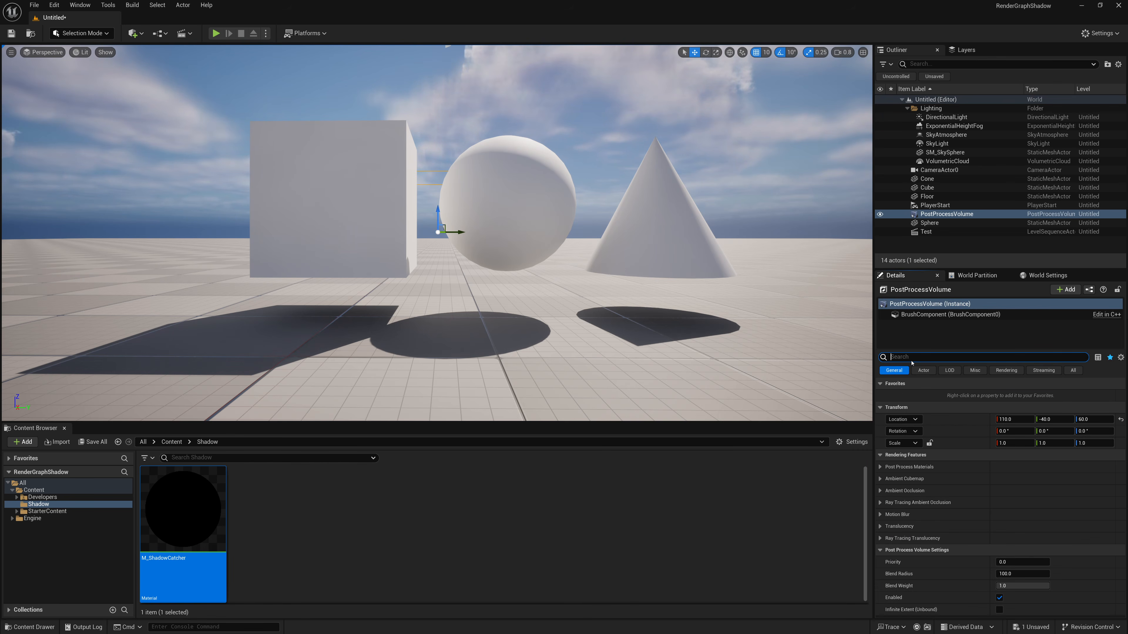
type("infin")
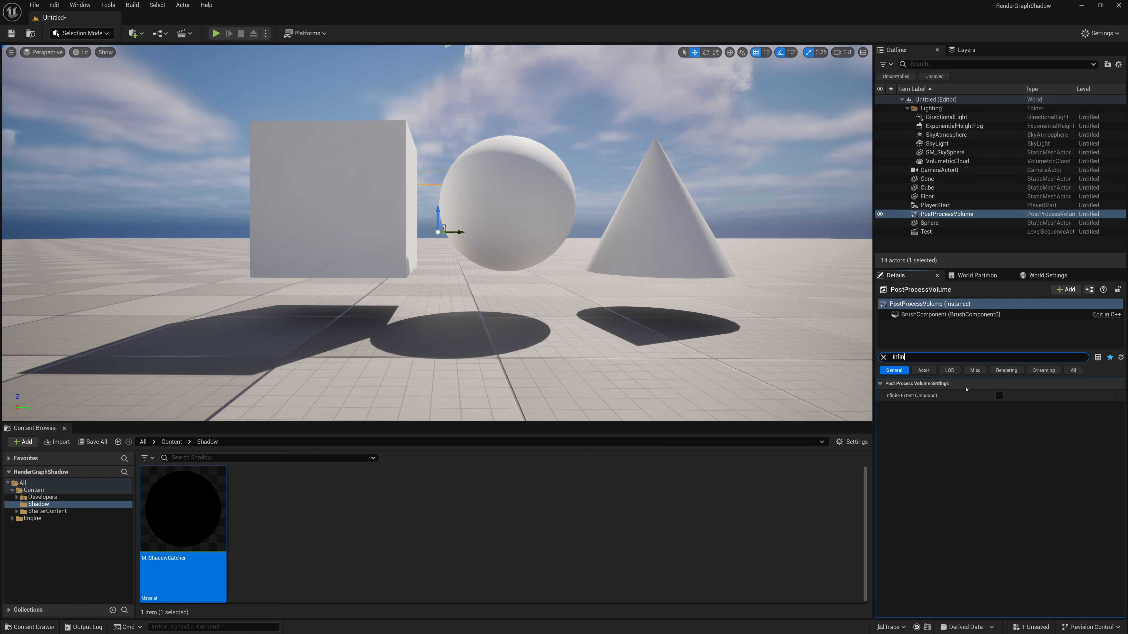
left_click(999, 395)
- Add an element to the PostProcessVolume's Post Process Materials array and assign M_ShadowCatcher to it
type("mater")
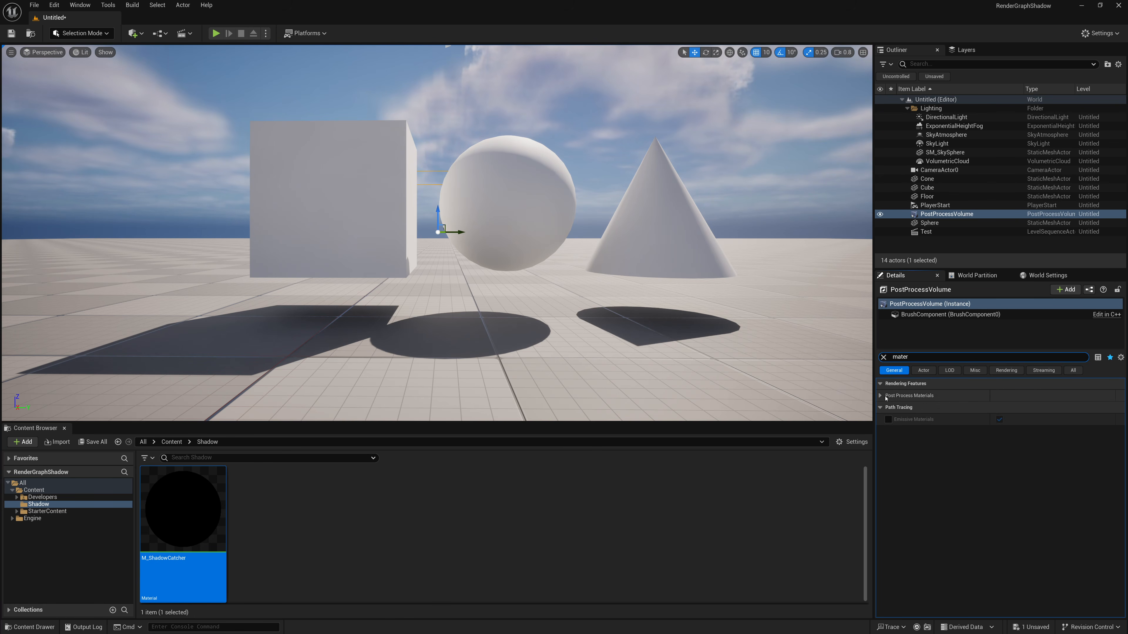
left_click(881, 395)
left_click(1053, 408)
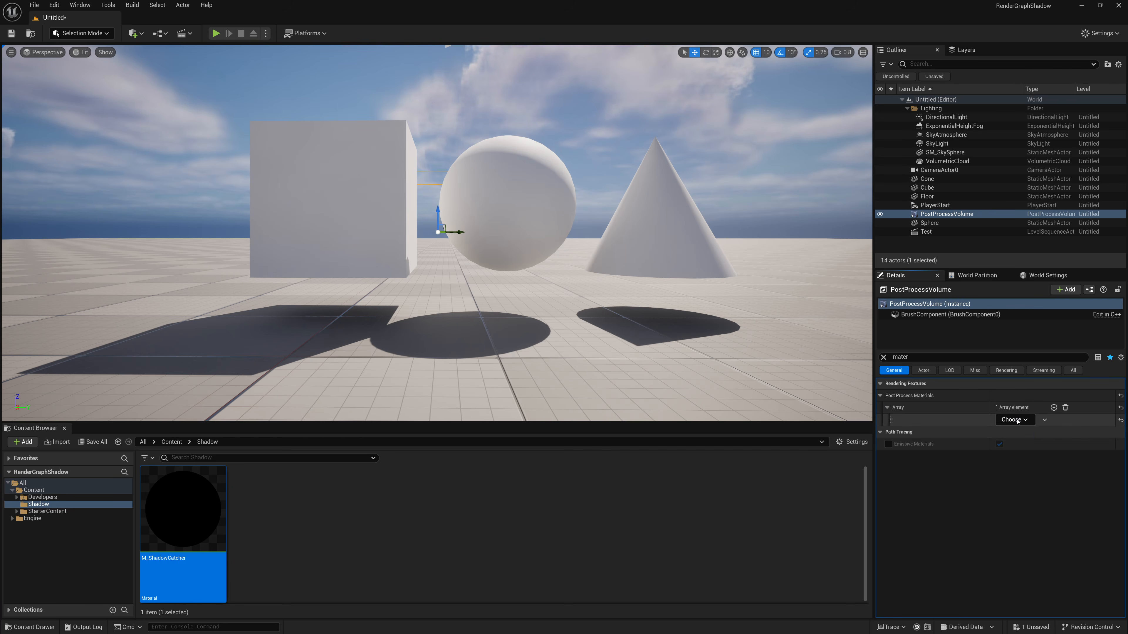
left_click_drag(232, 524, 1008, 421)
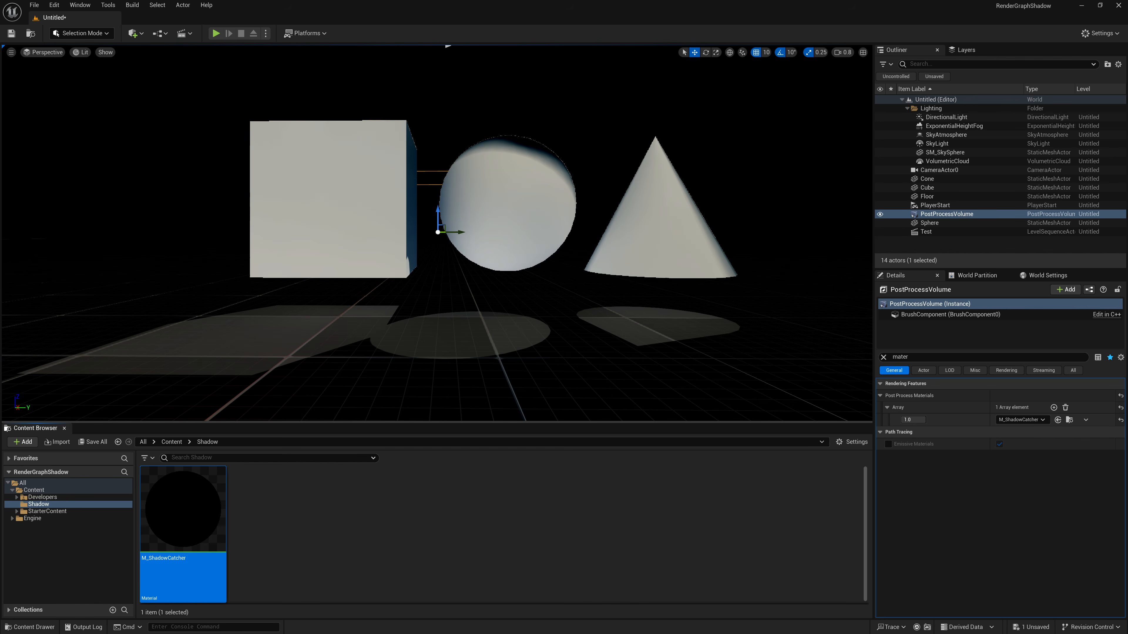
- Try M_GreyBall as the Element 0 material of SM_SkySphere and examine the effect in the viewport
left_click(928, 152)
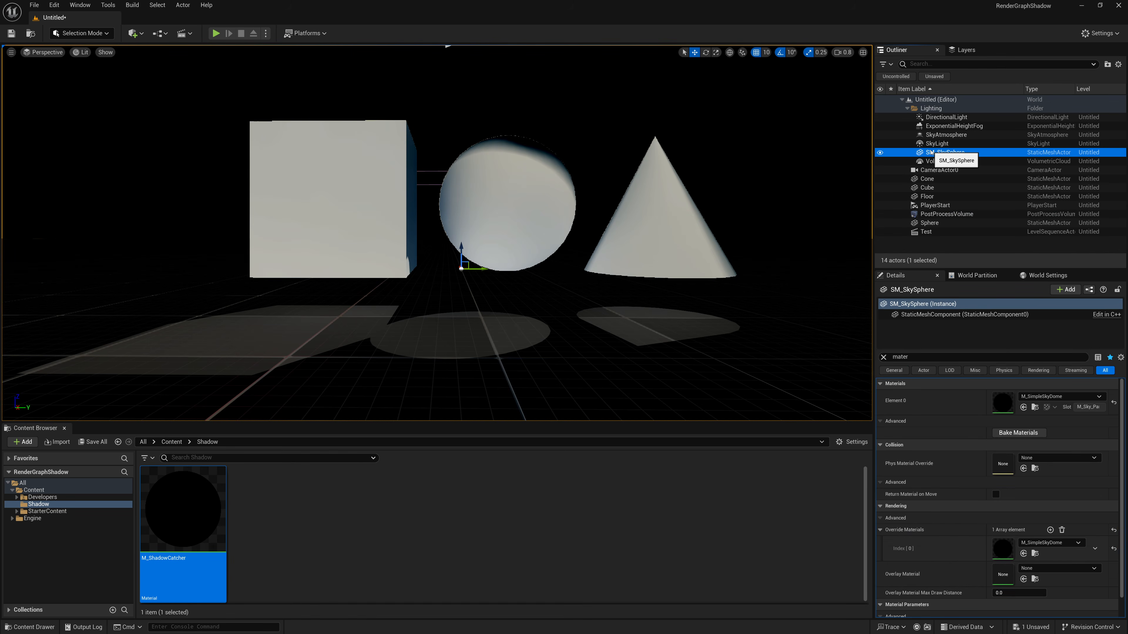
left_click(1037, 396)
type("Grey")
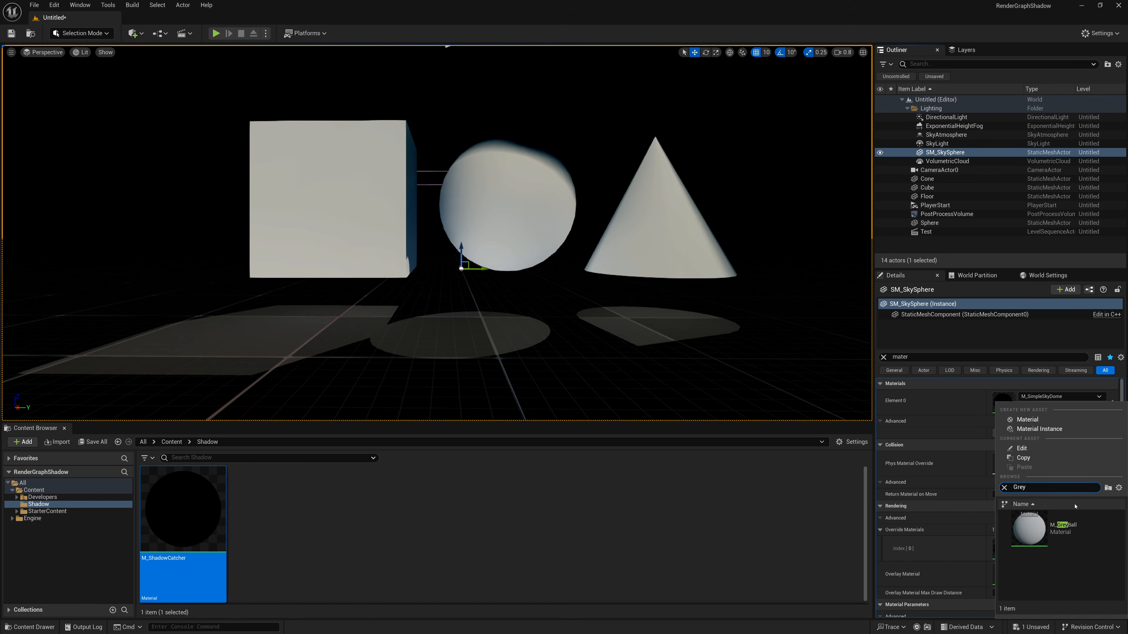
left_click(1065, 528)
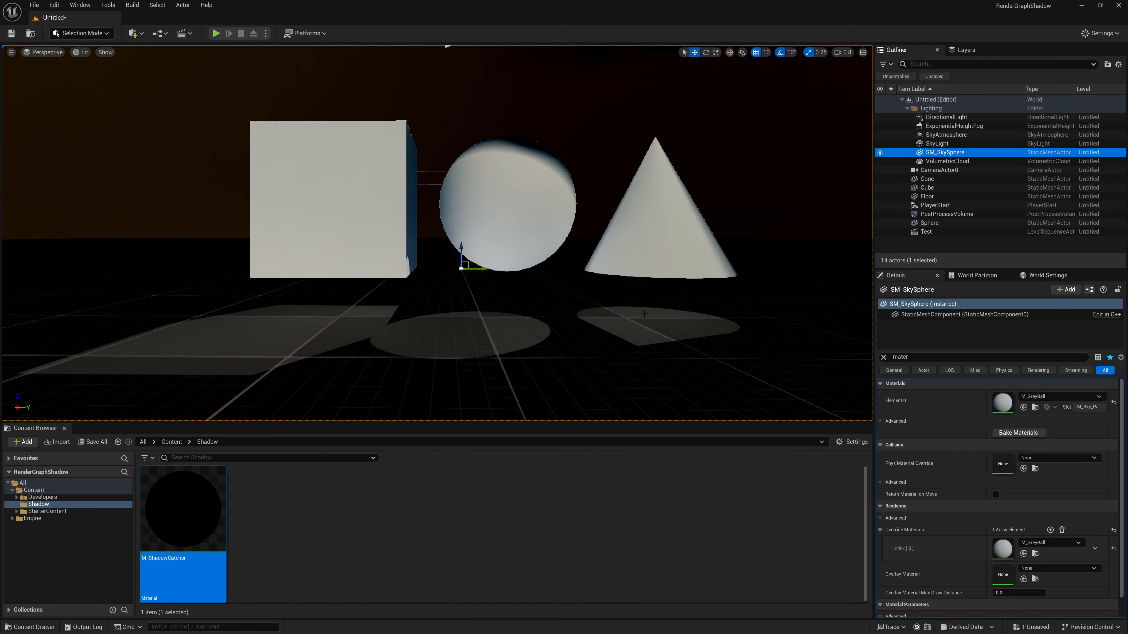
mouse_move(563, 258)
right_mouse_down()
mouse_move(538, 222)
mouse_move(462, 223)
mouse_move(531, 220)
mouse_move(575, 242)
mouse_move(567, 276)
right_mouse_up()
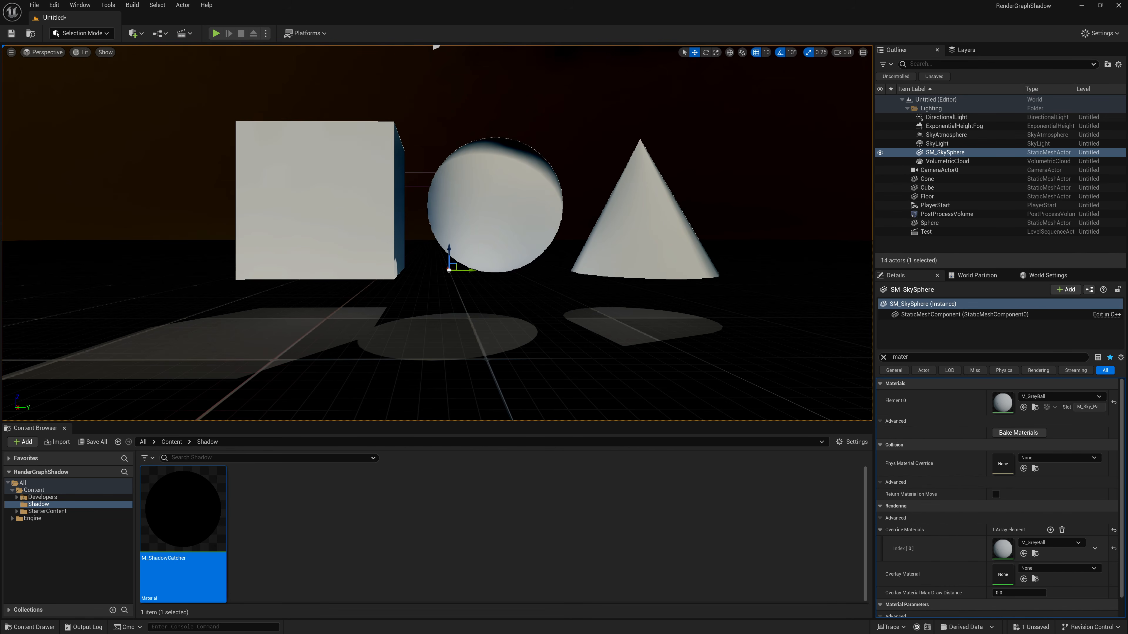
- Undo the SM_SkySphere material change and delete the PostProcessVolume from the level
key("ctrl+z")
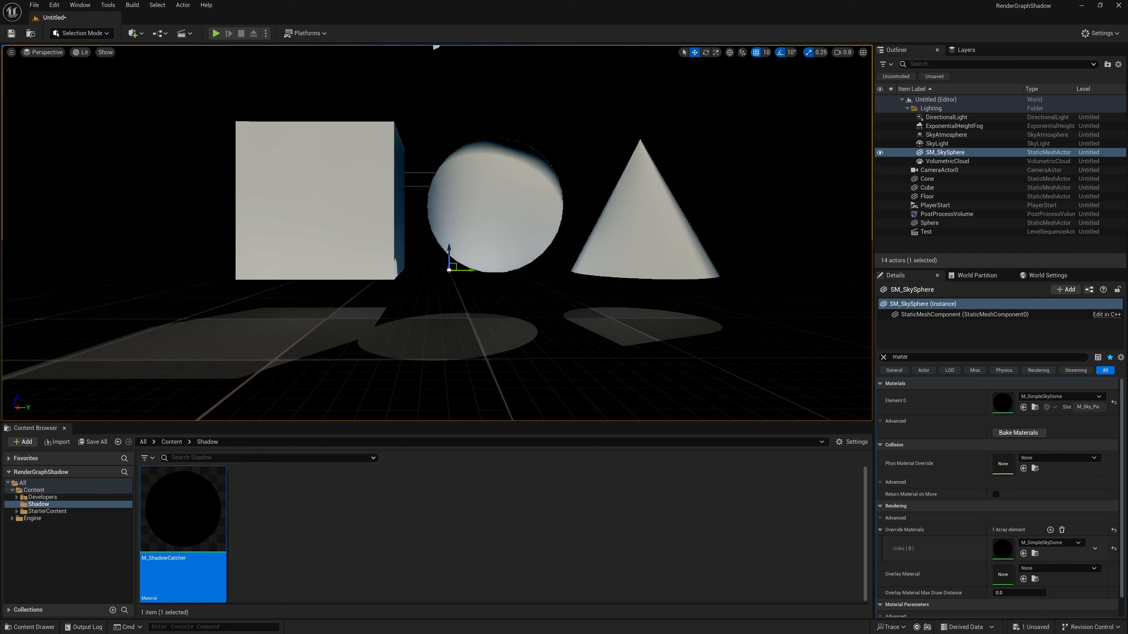
left_click(946, 214)
key("Delete")
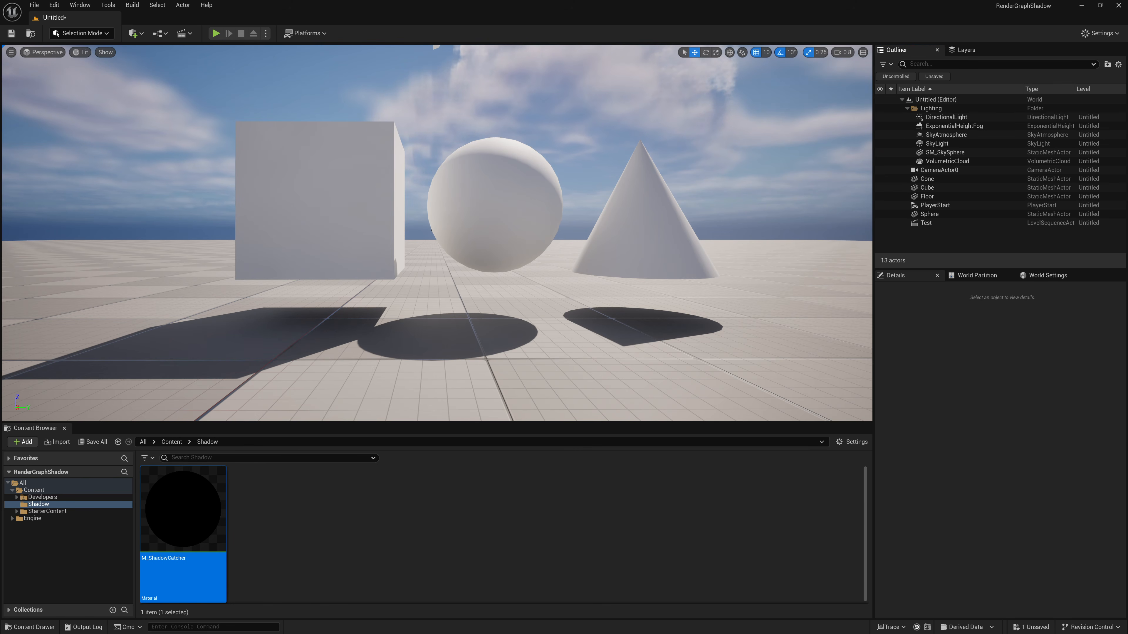
- Reopen the Movie Render Queue, open the Test job's MyRenderGraph and inspect the shadow branch's Deferred Renderer node
left_click(80, 5)
mouse_move(133, 39)
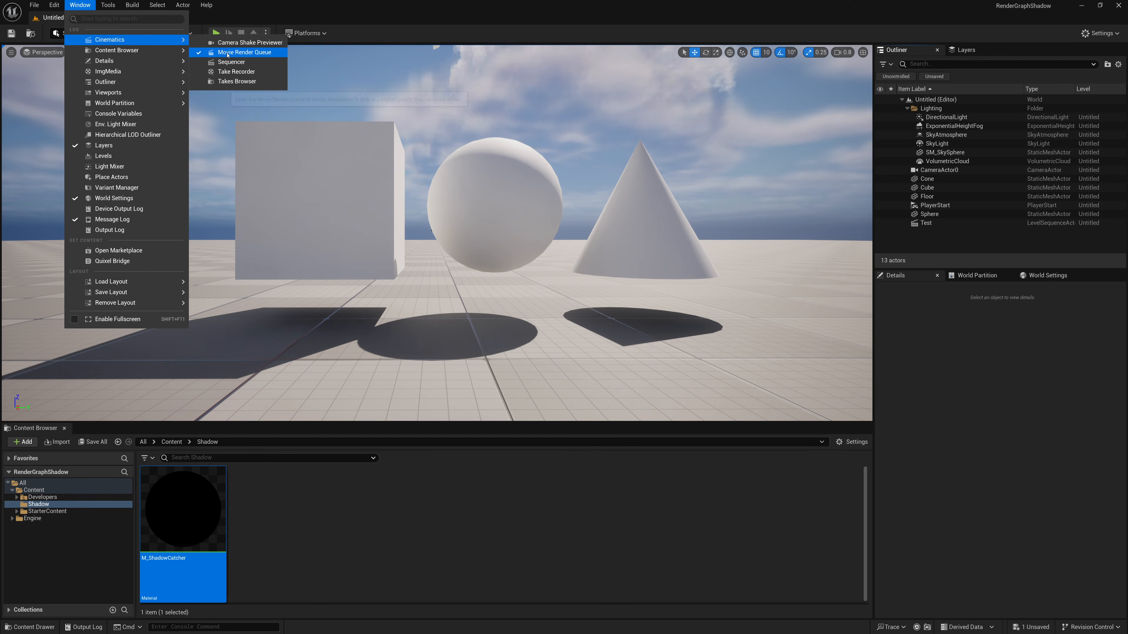
left_click(244, 53)
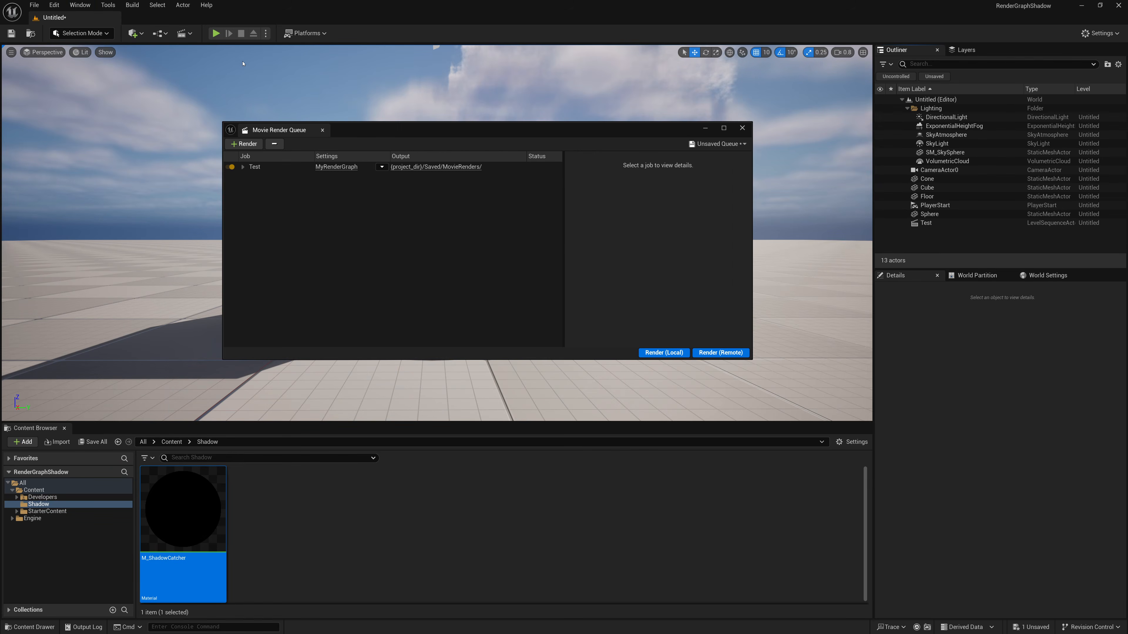
left_click(333, 168)
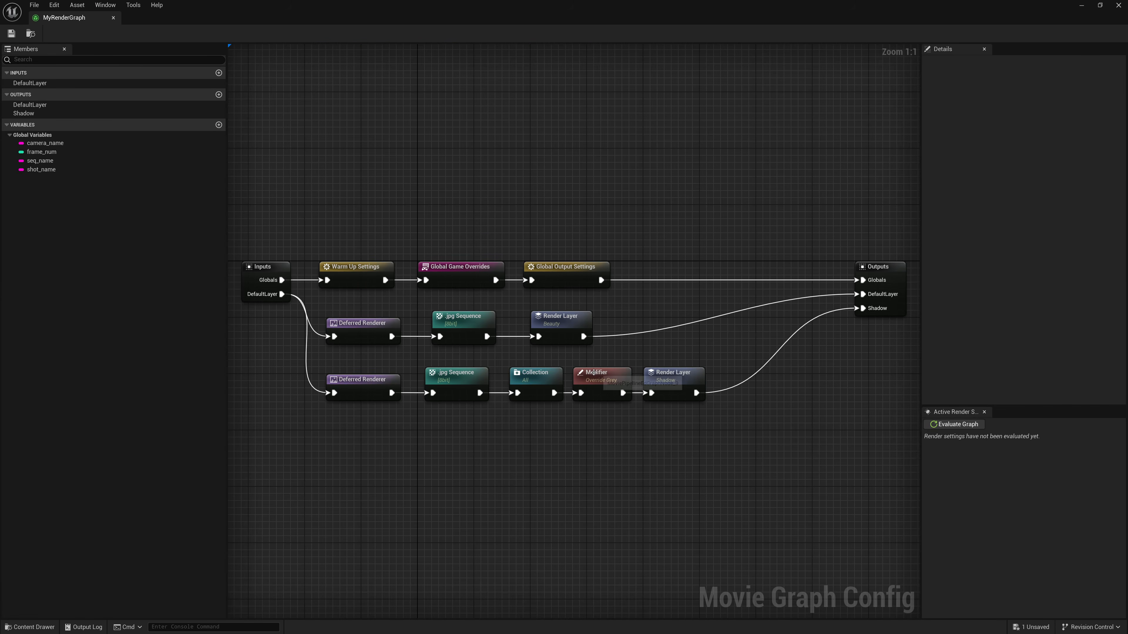
left_click(350, 392)
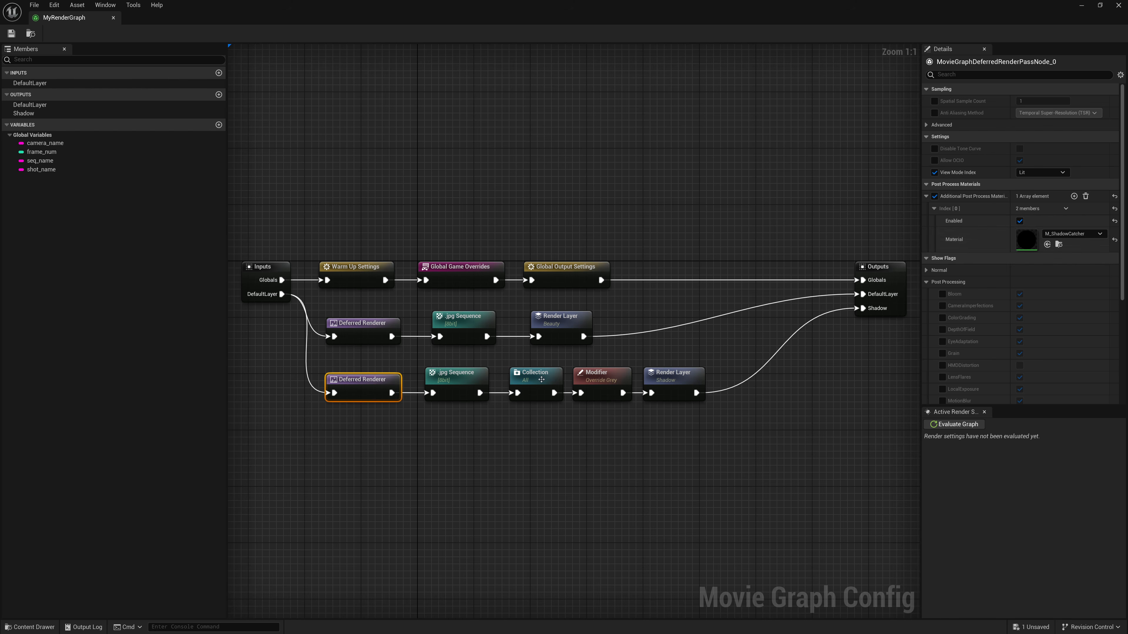
- Delete the subtracting Actor condition from the All Collection node's condition group
left_click(540, 380)
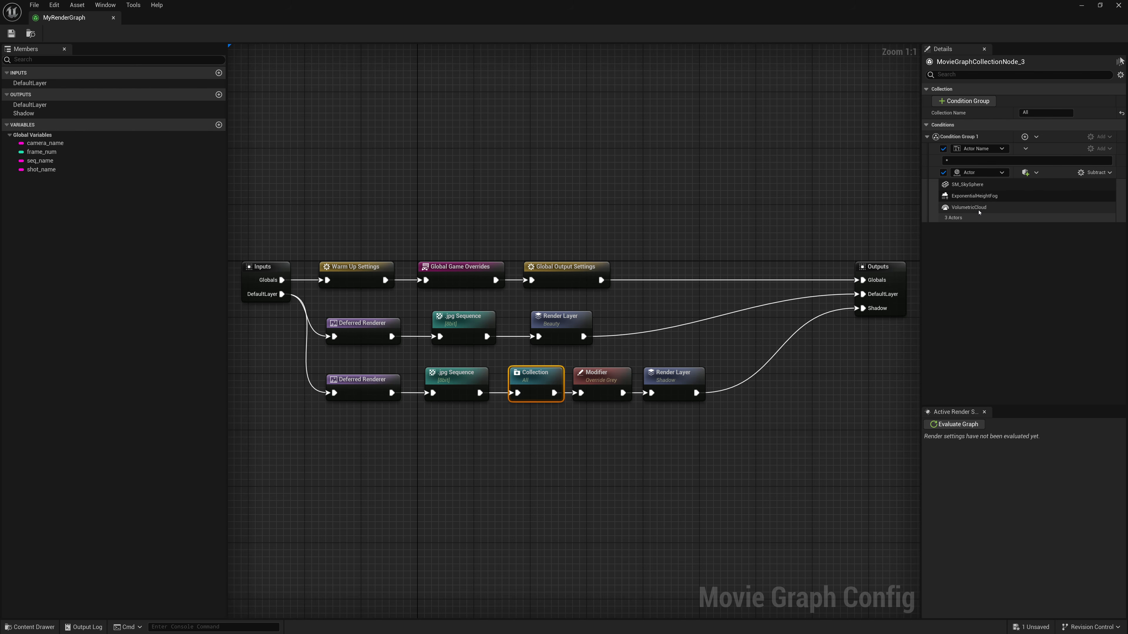
left_click(1035, 174)
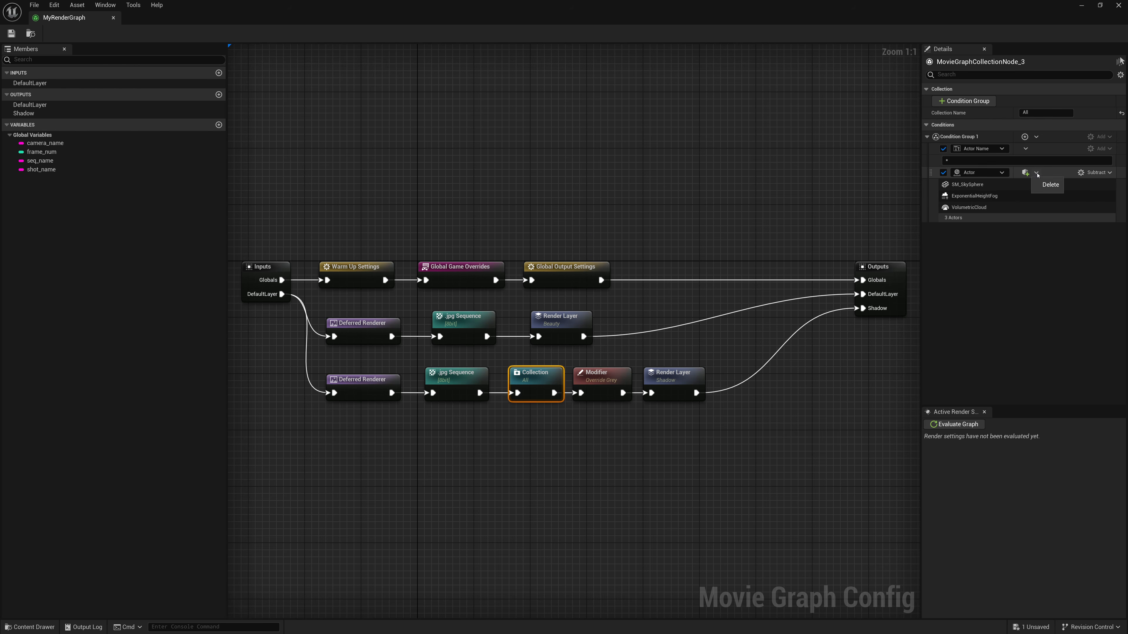
left_click(1047, 184)
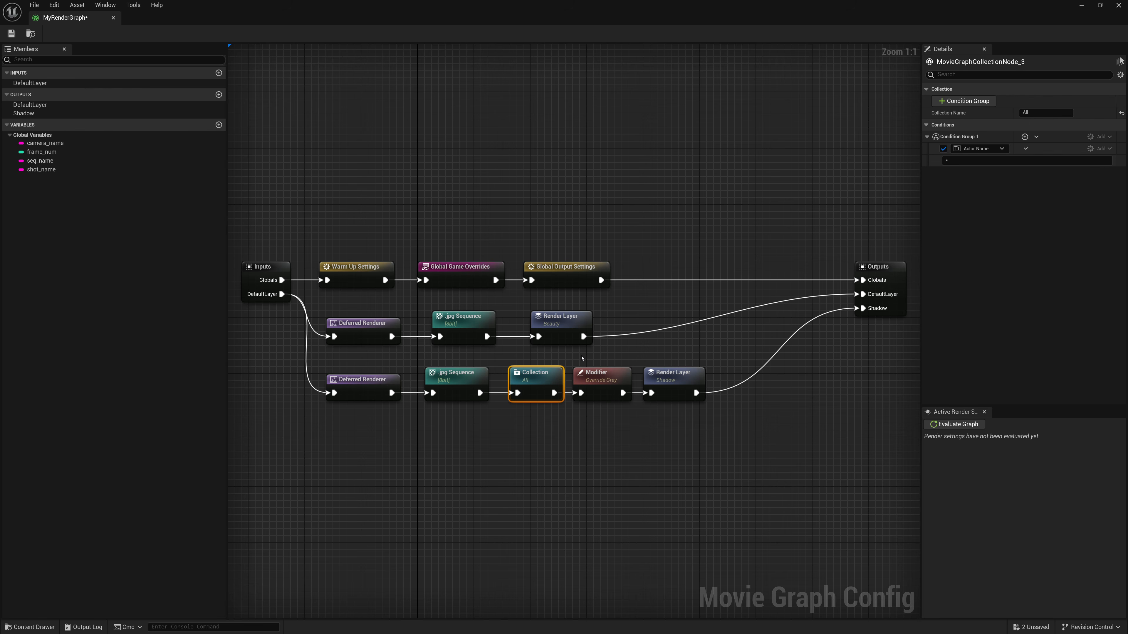
- Move the Shadow Render Layer node farther from the Modifier node and duplicate the All Collection node
left_click(595, 375)
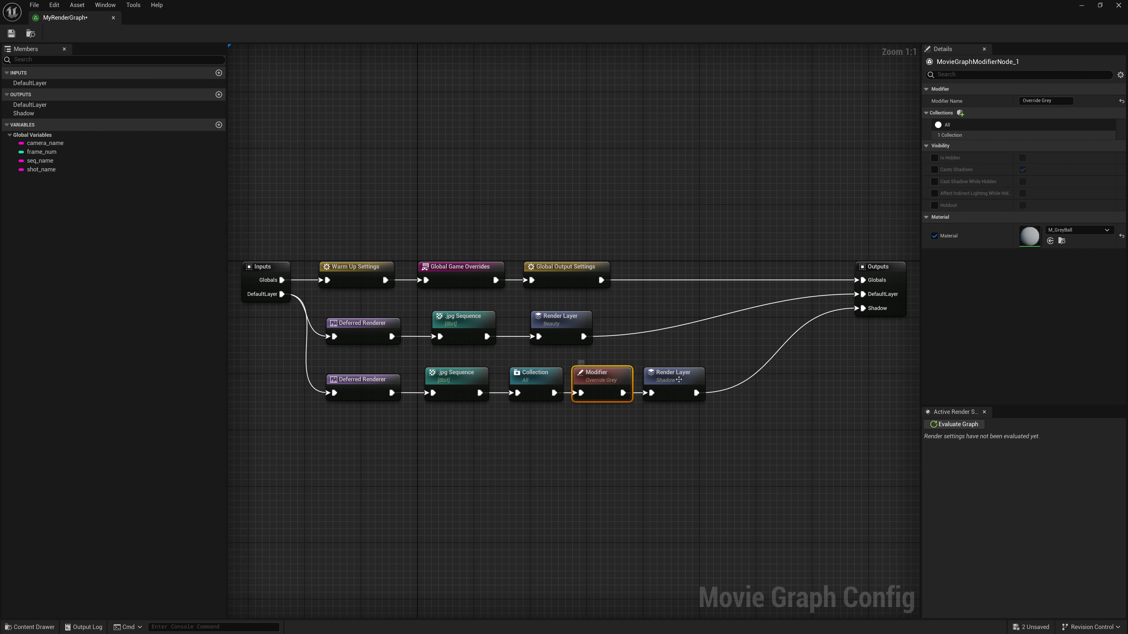
left_click_drag(649, 385, 705, 386)
left_click(534, 383)
key("ctrl+c")
key("ctrl+v")
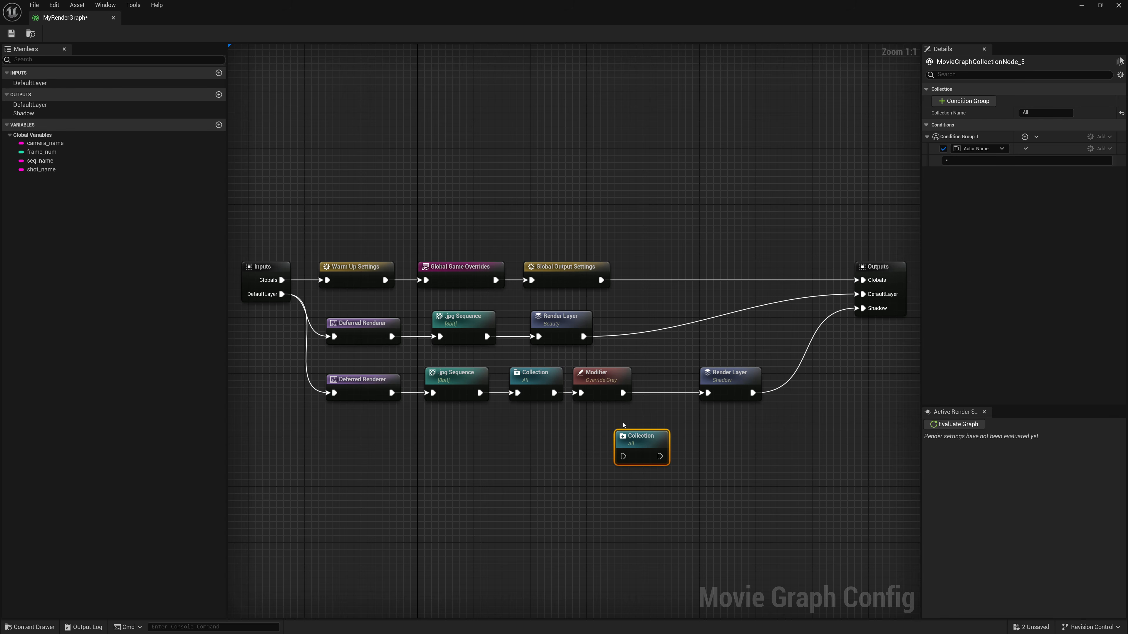
- Connect the Override Grey Modifier's output to the duplicated Collection node and rearrange the shadow branch nodes to make room
mouse_move(624, 393)
left_mouse_down()
mouse_move(621, 457)
mouse_move(624, 398)
left_mouse_up()
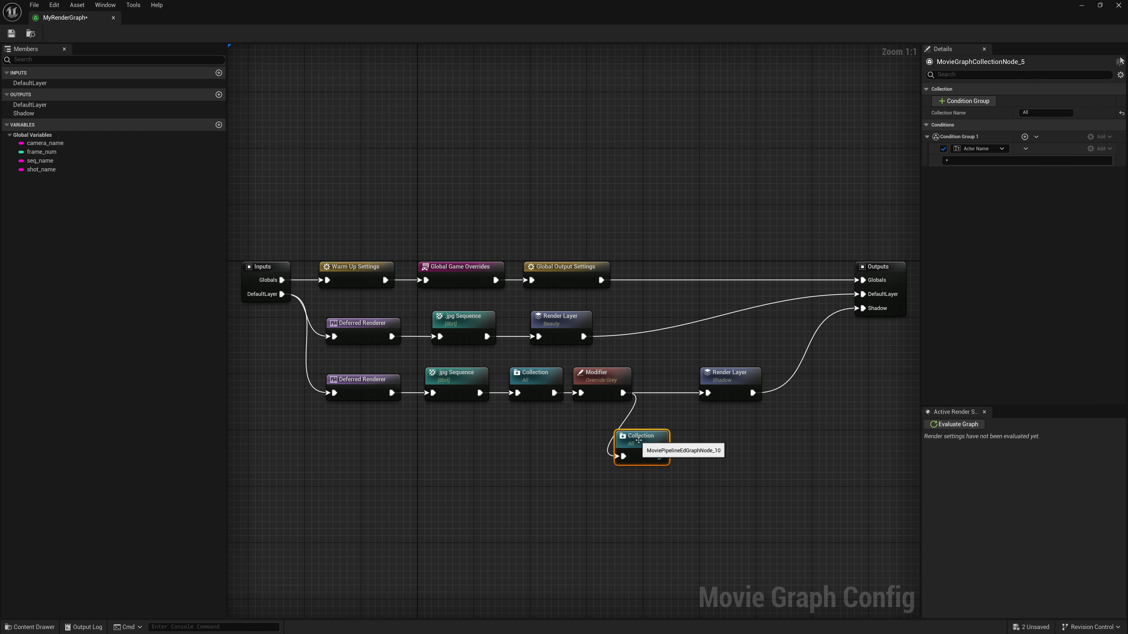
left_click_drag(643, 438, 664, 416)
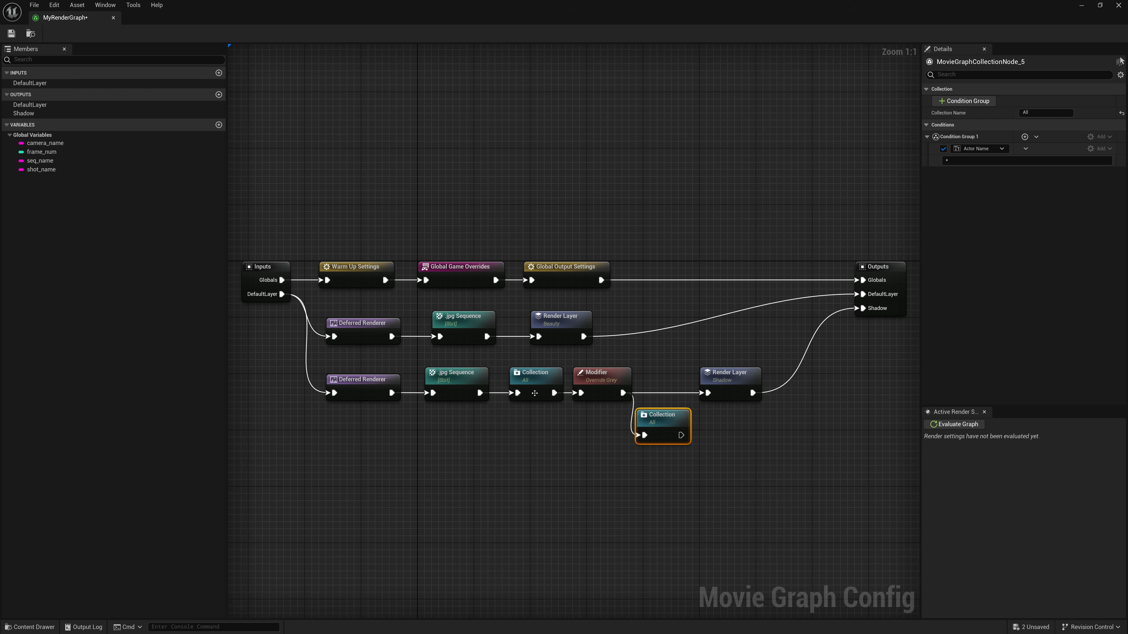
left_click_drag(451, 386, 443, 386)
left_click_drag(547, 385, 572, 384)
left_click_drag(663, 419, 656, 419)
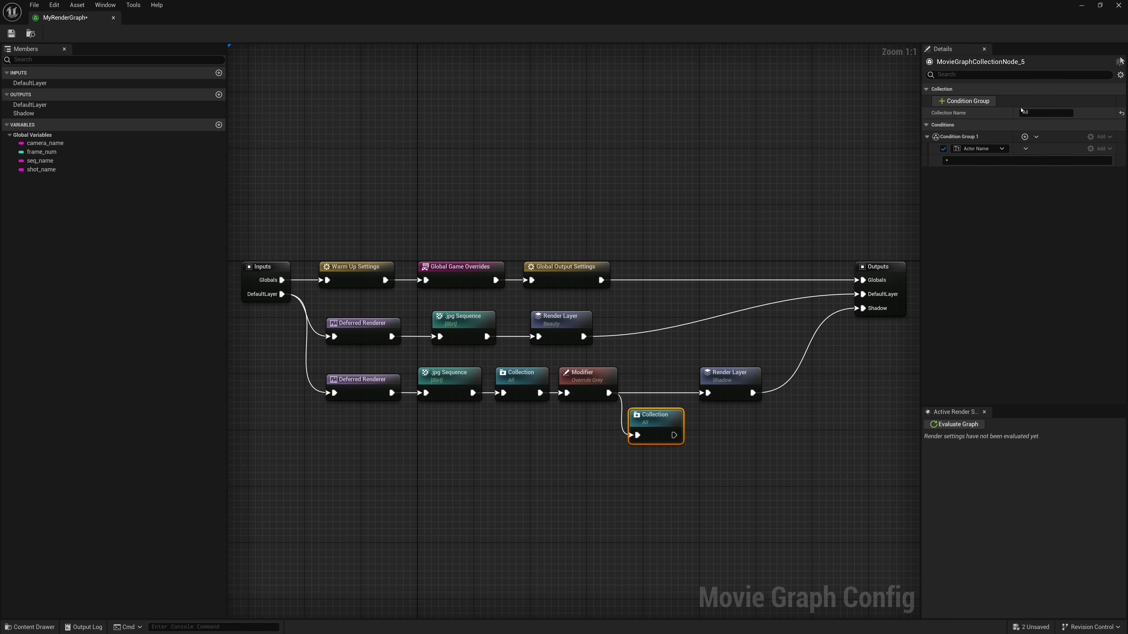
- Rename the duplicated collection to Sky Only
left_click(1046, 113)
type("Sky Only")
key("Return")
- Change the Sky Only condition type to Actor and add SkyAtmosphere, SM_SkySphere and VolumetricCloud to it
left_click(1002, 148)
left_click(976, 156)
left_click(1026, 149)
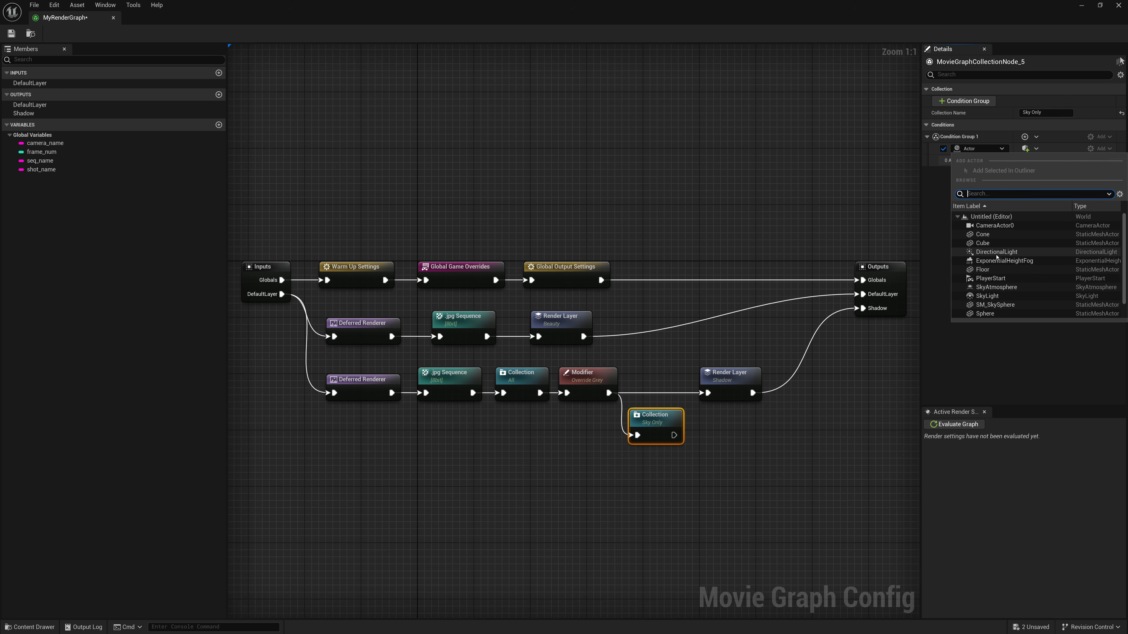
left_click(996, 287)
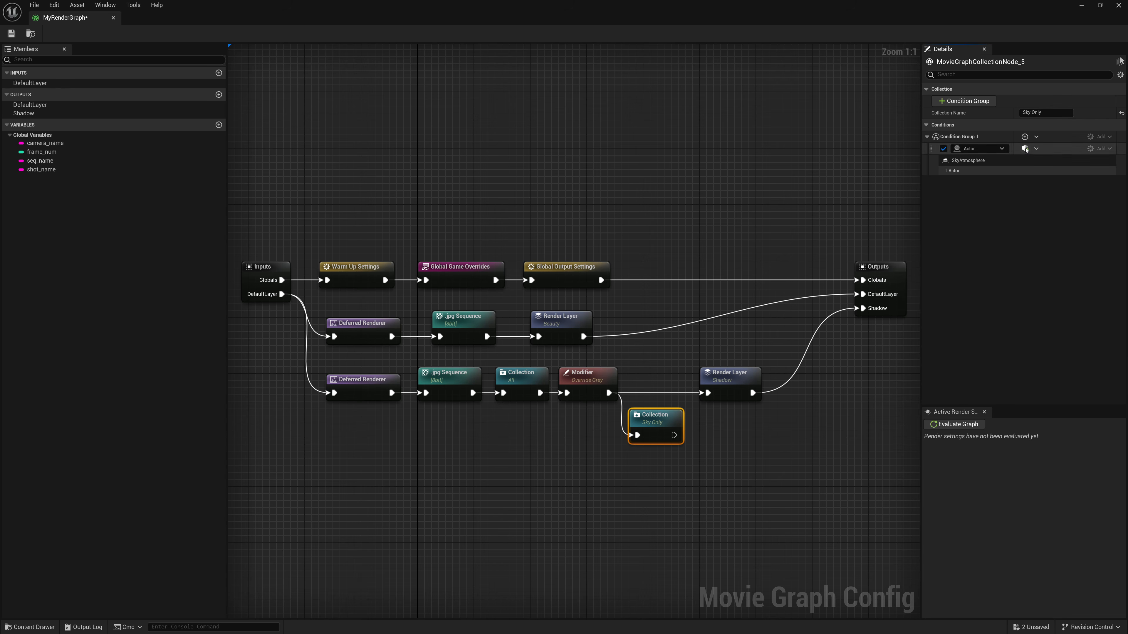
left_click(1026, 149)
left_click(999, 298)
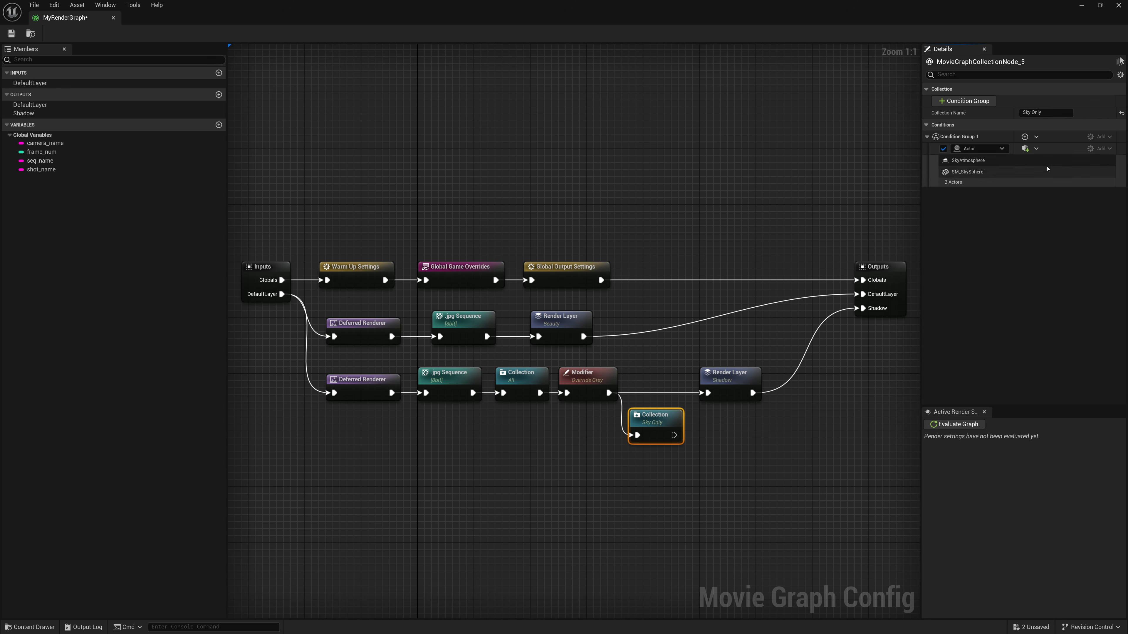
left_click(1025, 149)
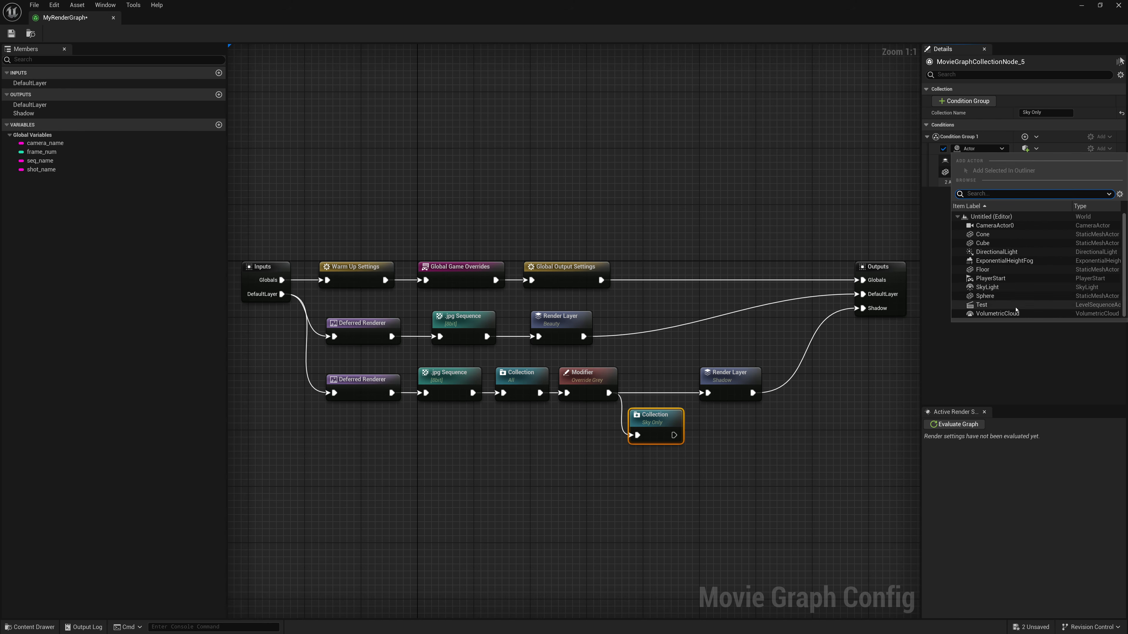
left_click(998, 314)
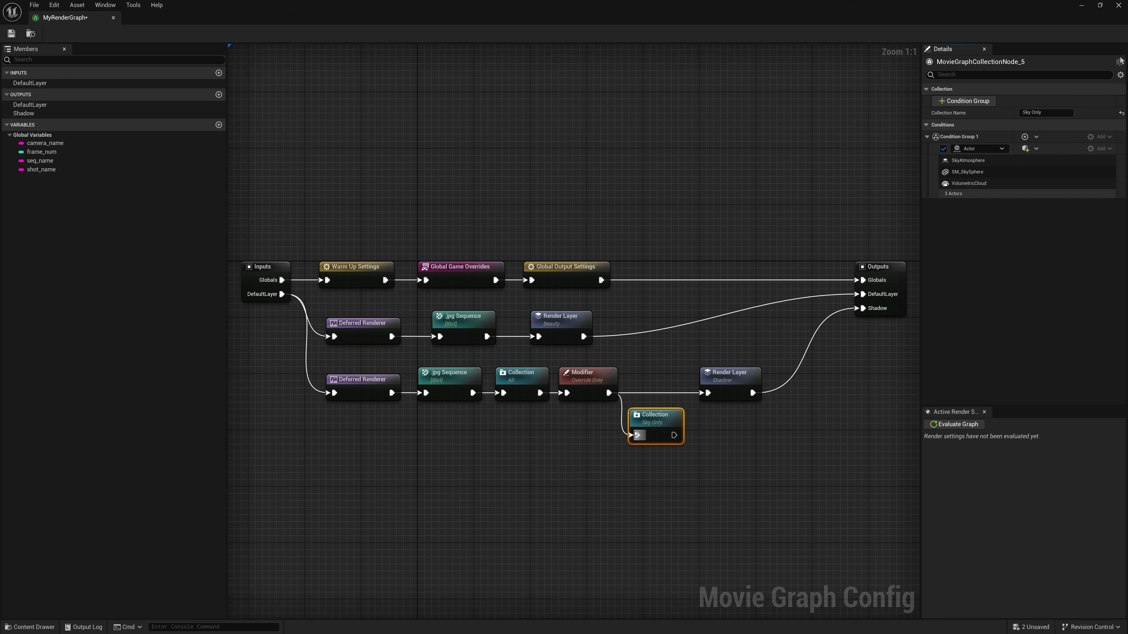
- Make room before the Shadow Render Layer and add a Modifier node connected to the Sky Only collection's output
left_click_drag(642, 433, 642, 383)
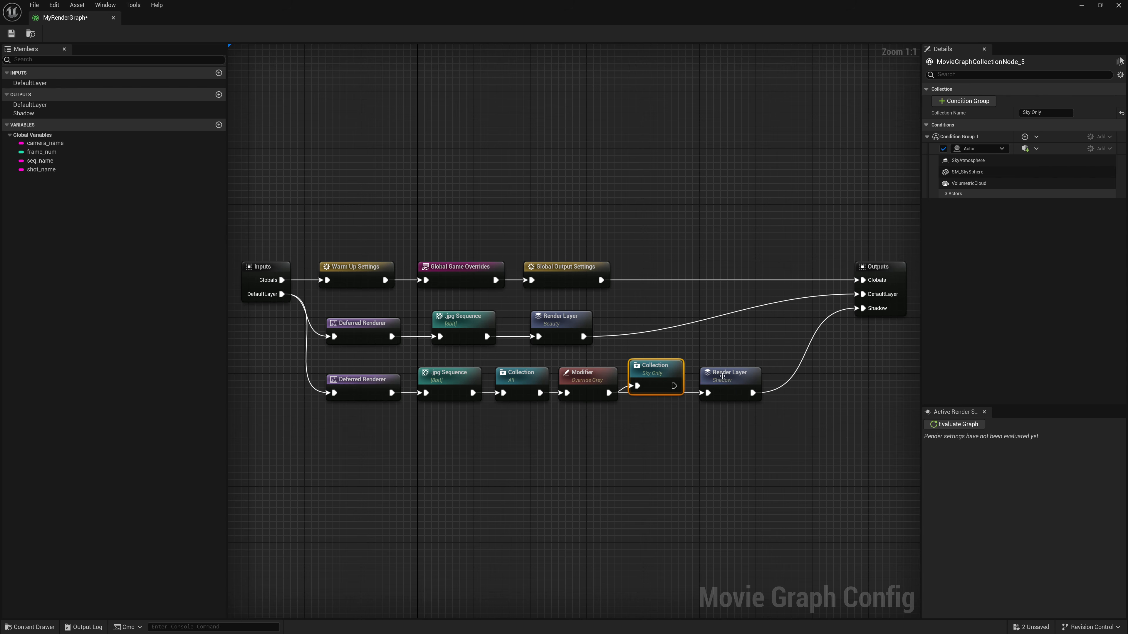
left_click_drag(722, 376, 771, 376)
left_click(679, 427)
right_click(679, 427)
type("modi")
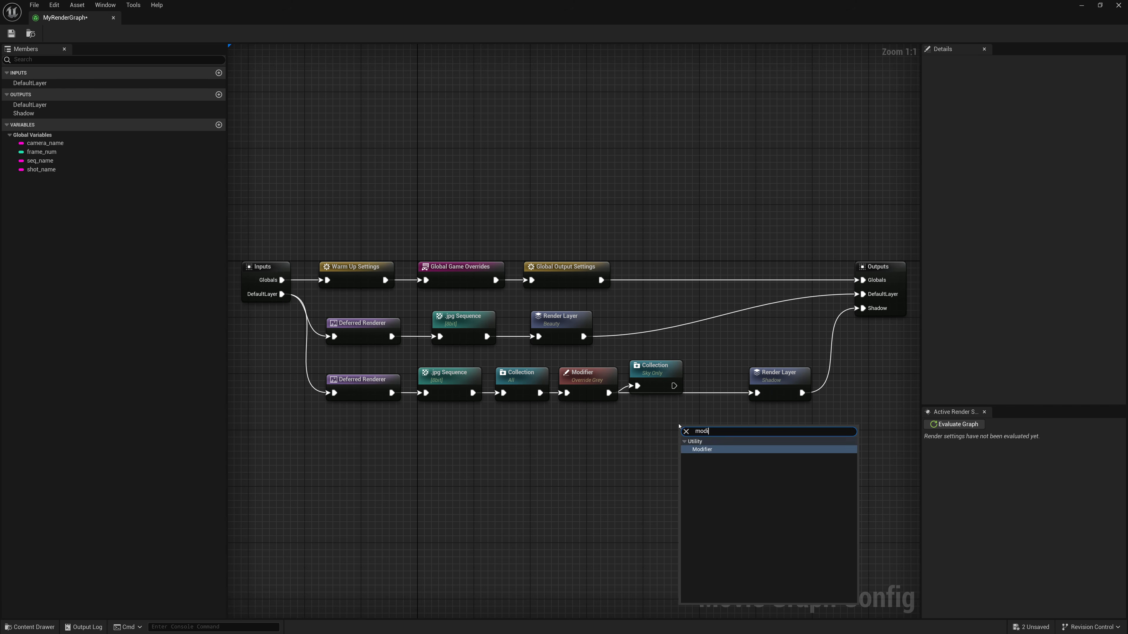
key("Return")
left_click_drag(674, 385, 712, 437)
- Name the new modifier Turn Off Sky, enable its Is Hidden override and assign the Sky Only collection to it
left_click(1046, 101)
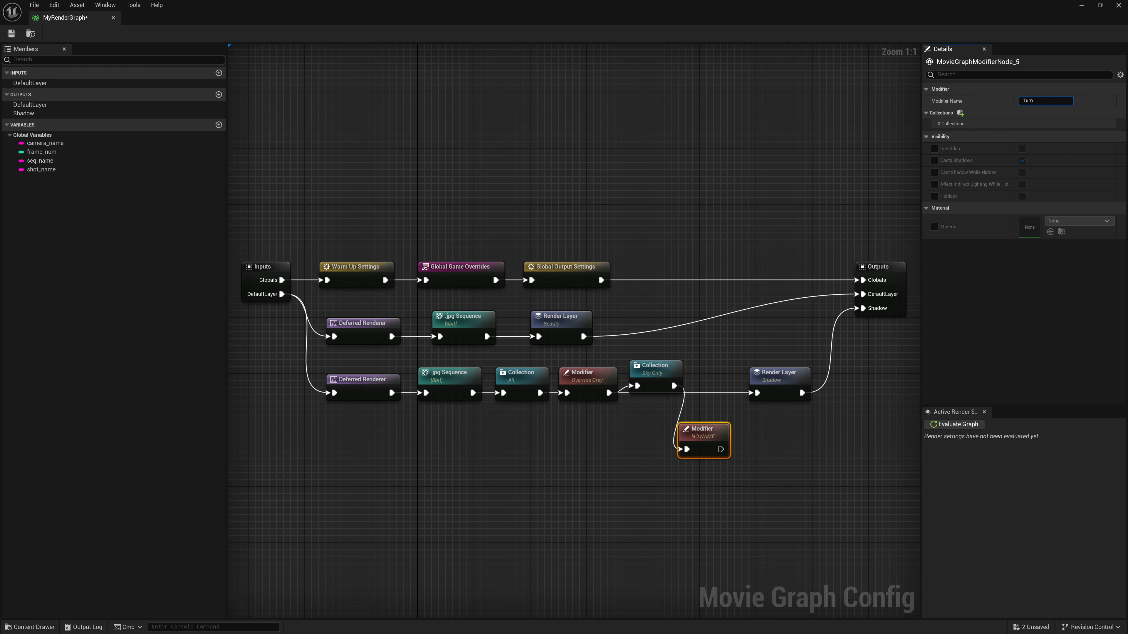
type("Turn Off Sky")
key("Return")
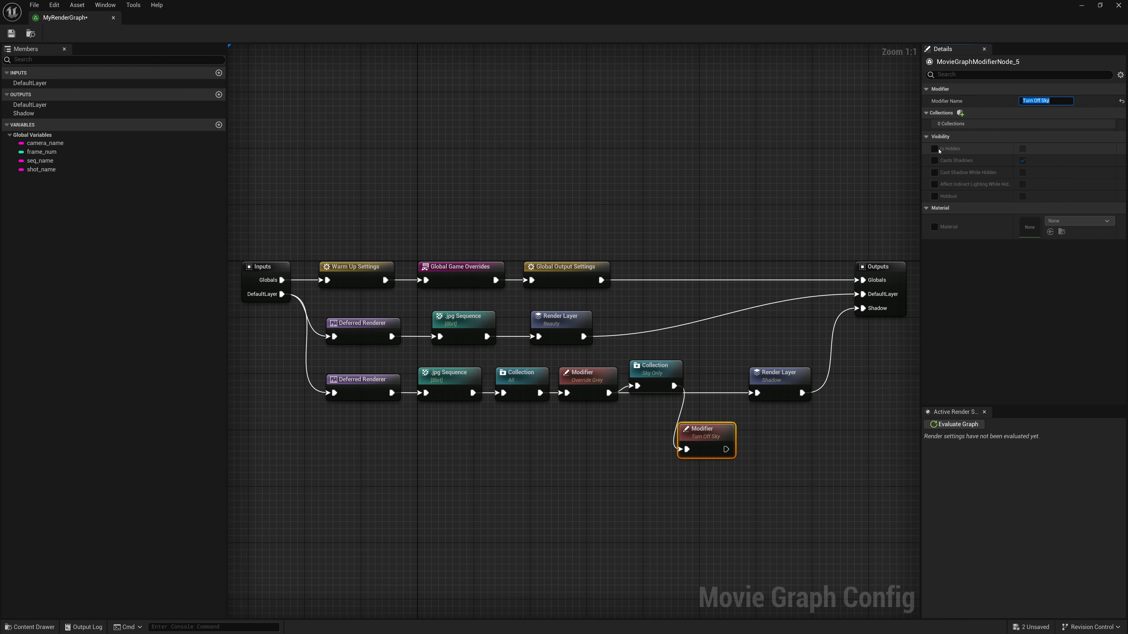
left_click(934, 149)
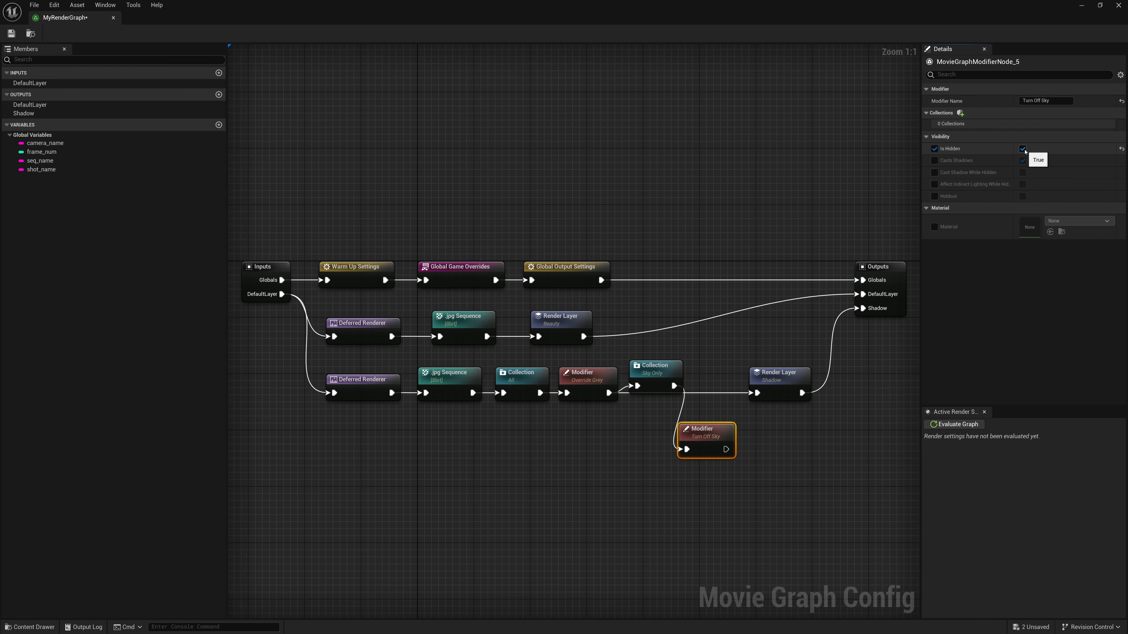
left_click(1023, 149)
left_click(961, 114)
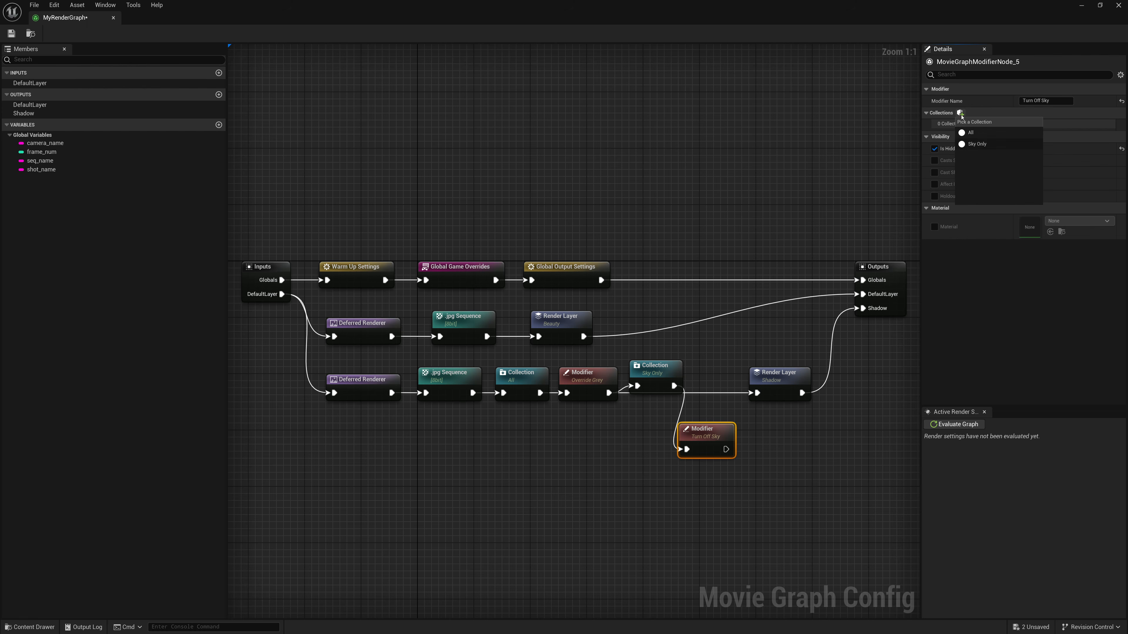
left_click(982, 144)
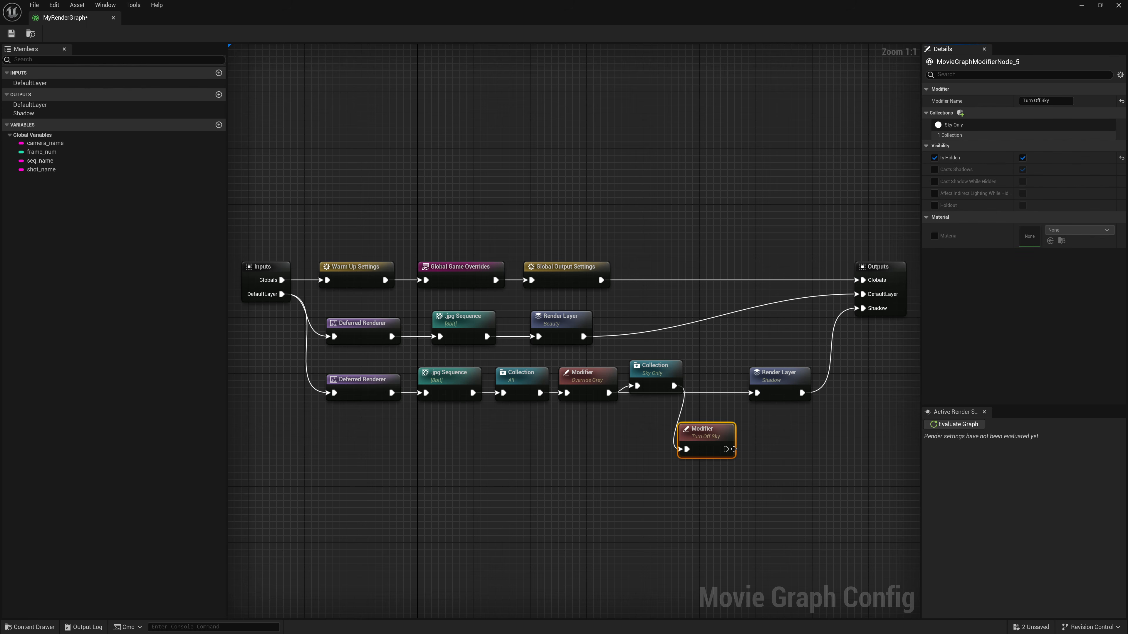
- Connect the Turn Off Sky modifier to the Shadow Render Layer and align the added nodes with the shadow branch
left_click_drag(726, 449, 756, 395)
left_click_drag(687, 436, 695, 373)
left_click_drag(659, 371, 726, 383)
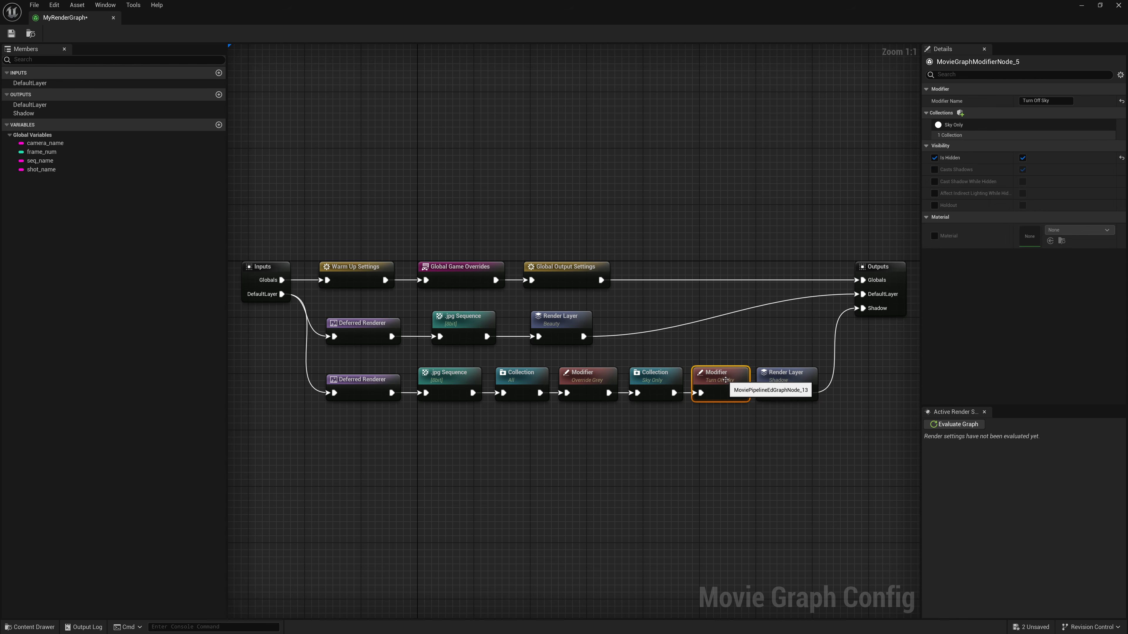
- Review the settings of the shadow branch's All and Sky Only collections and the Override Grey and Turn Off Sky modifiers
left_click(571, 467)
left_click(510, 378)
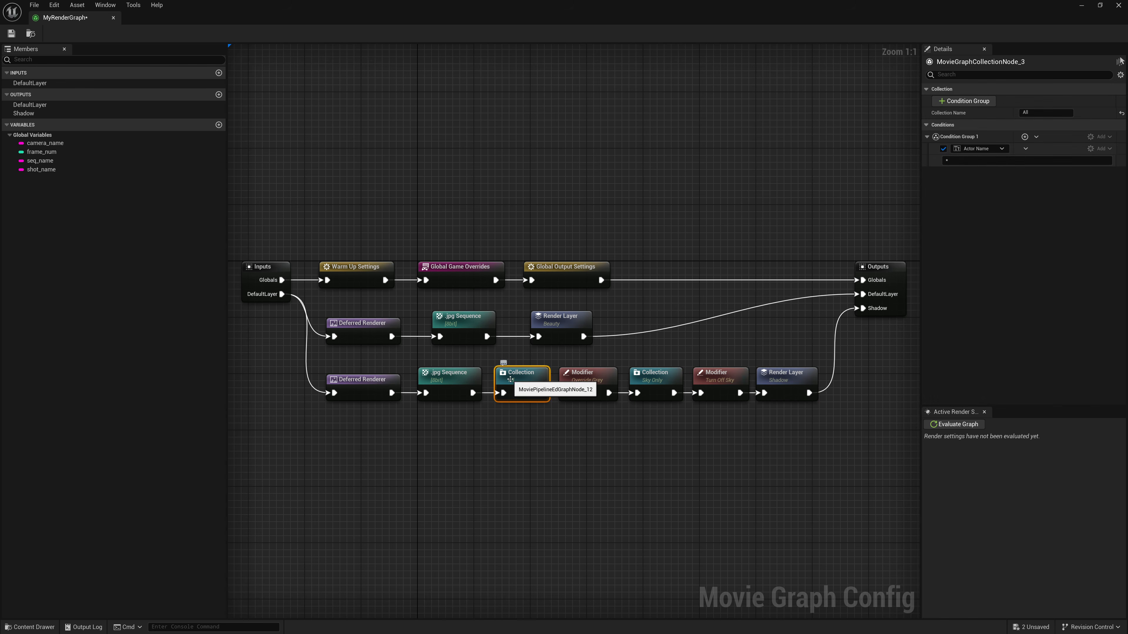
left_click(587, 377)
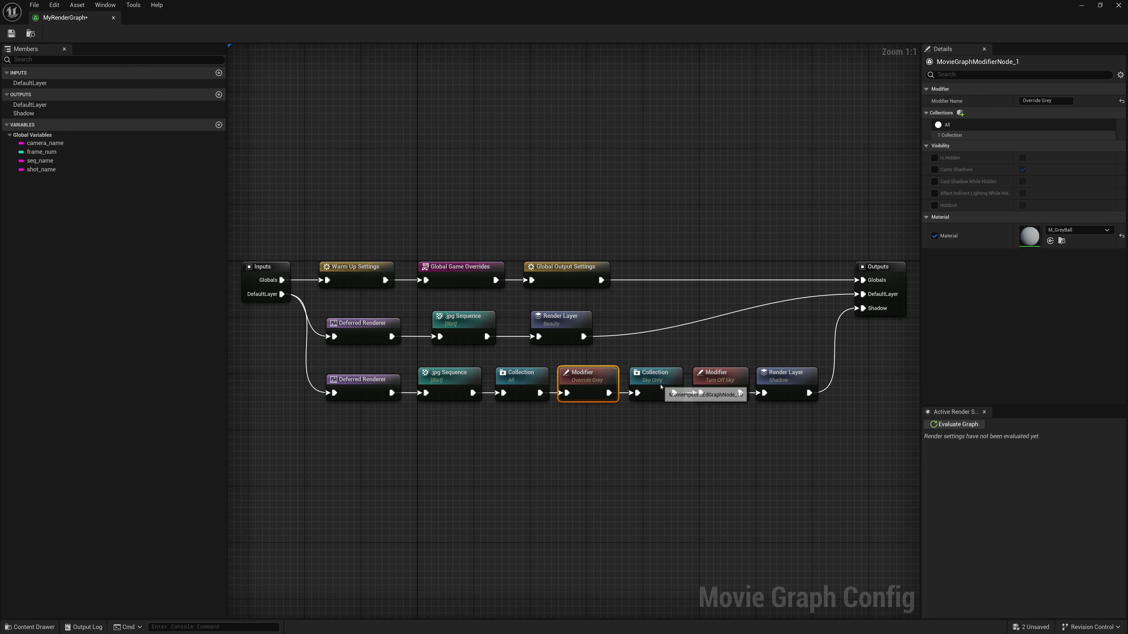
left_click(653, 377)
left_click(712, 386)
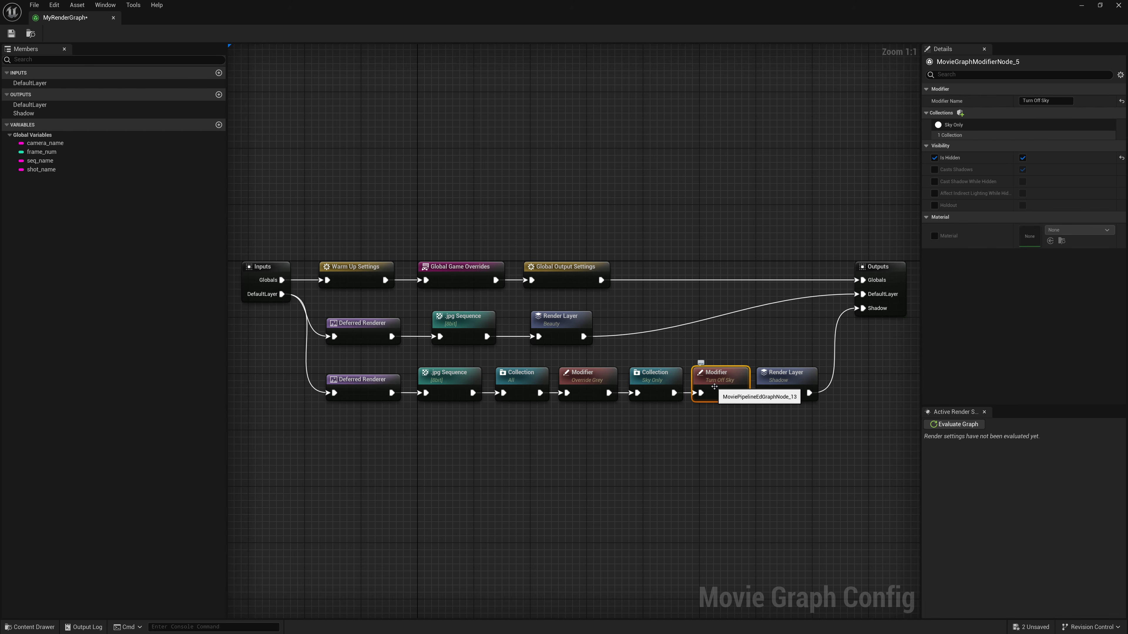
left_click(670, 423)
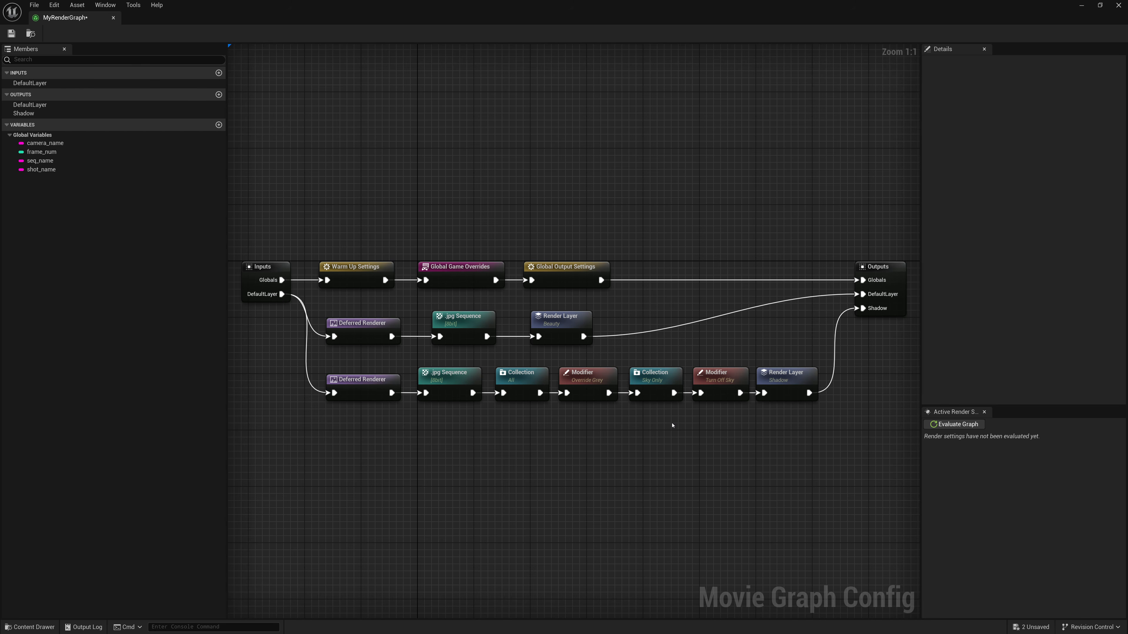
- Save MyRenderGraph and render the Test job locally
left_click(13, 36)
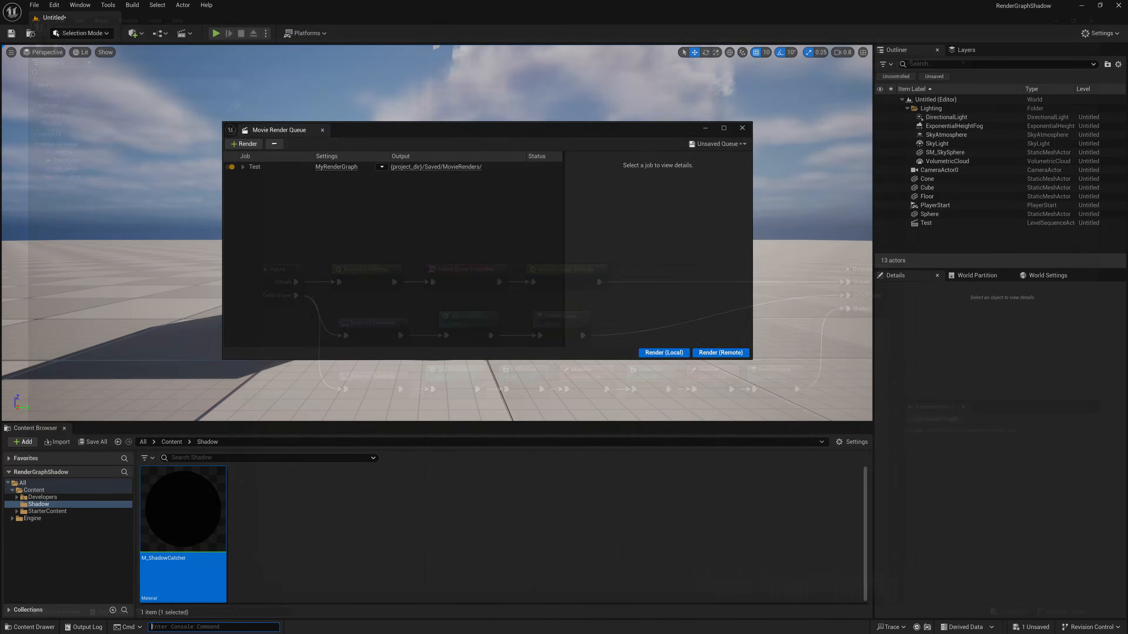
left_click(664, 352)
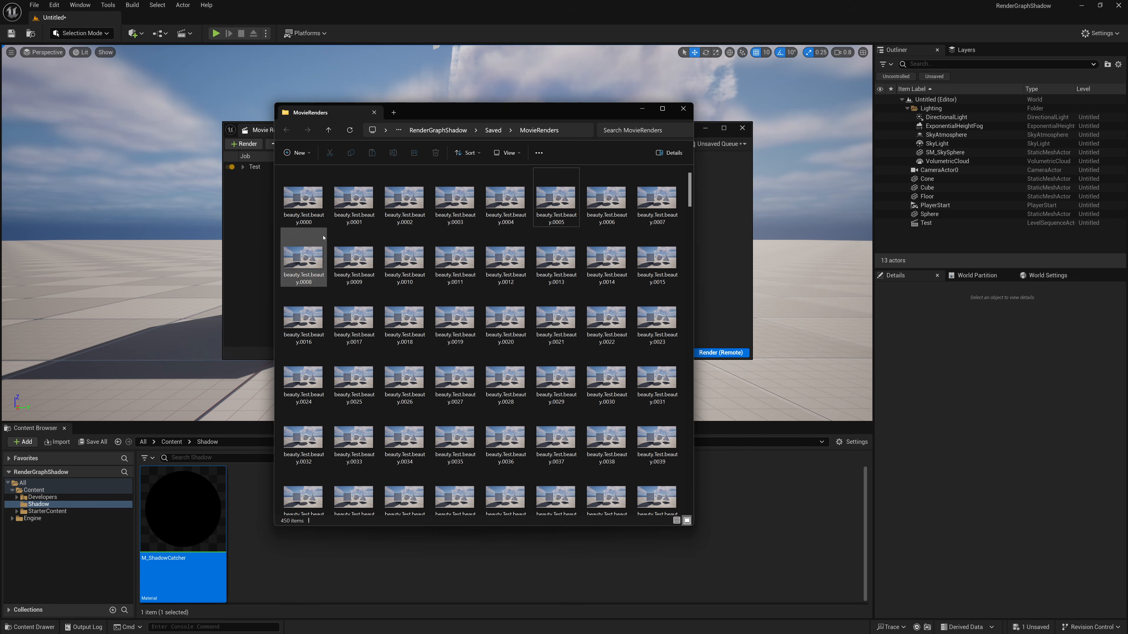
- View the first beauty.Test.beauty and Test.Shadow.beauty frames in the MovieRenders folder
left_click(303, 200)
key("Return")
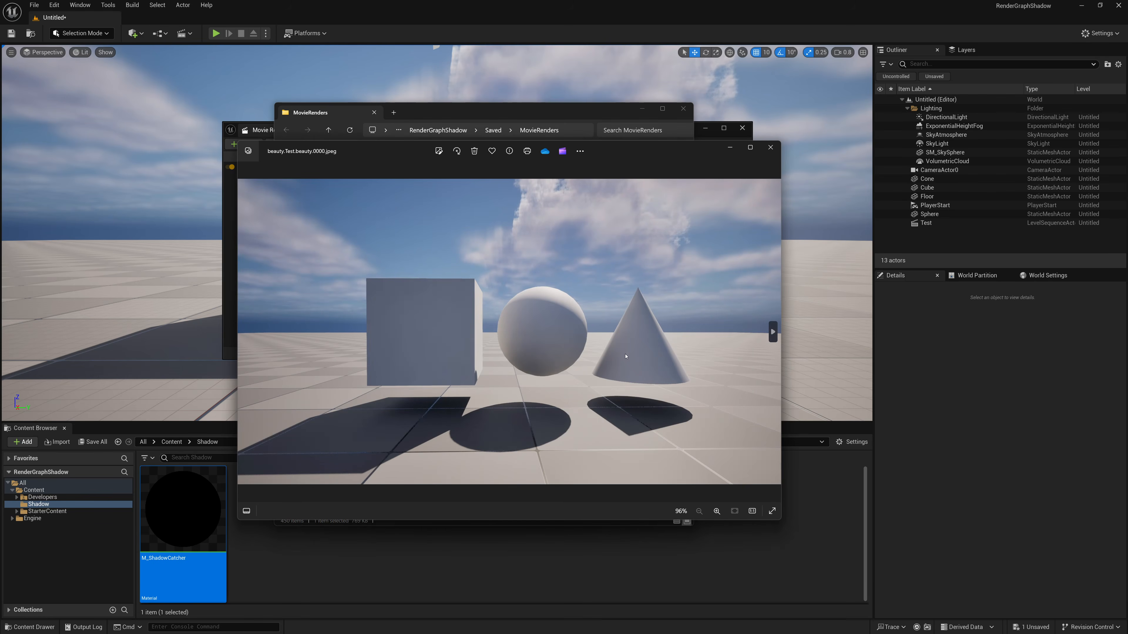
left_click(770, 147)
scroll(446, 316, "down", 10)
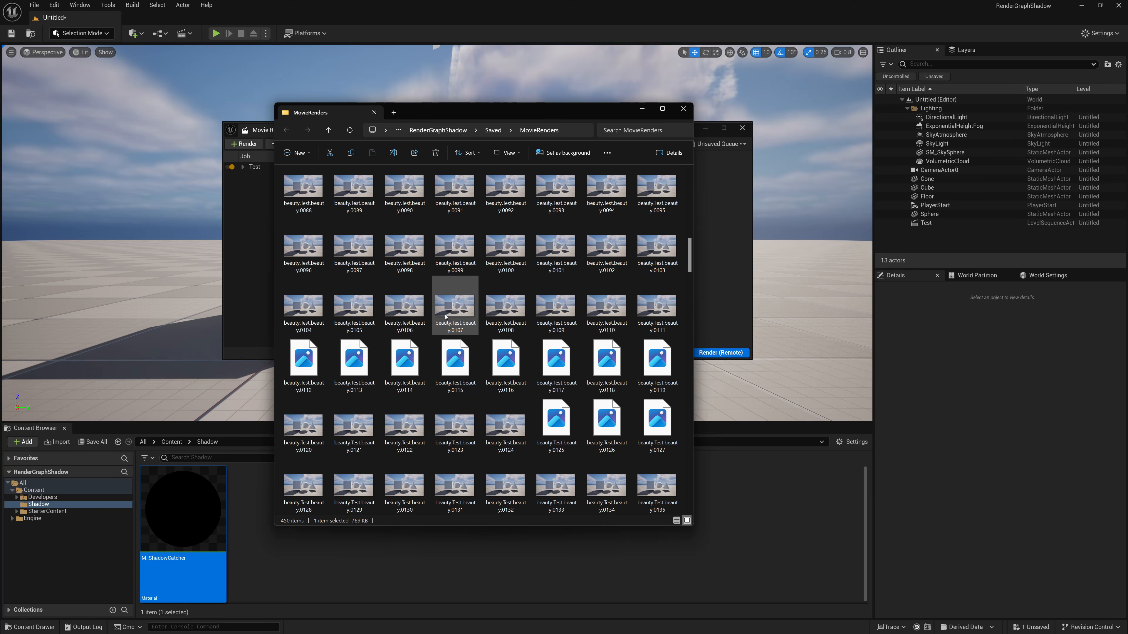
scroll(445, 316, "down", 6)
double_click(606, 191)
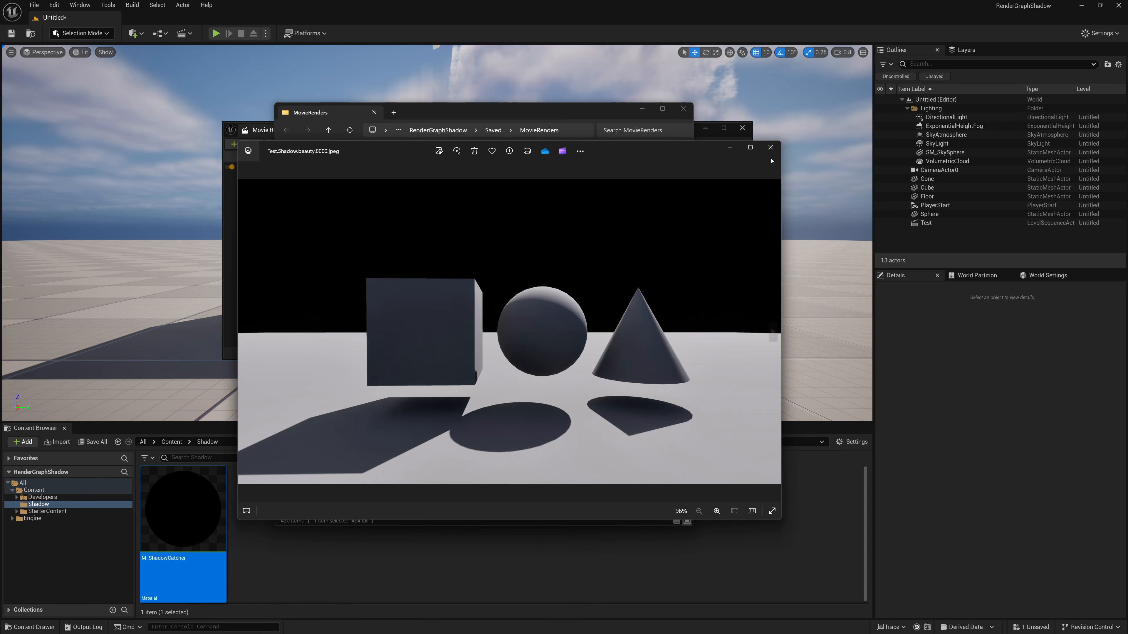
left_click(771, 147)
- View the first Test.Shadow.M_ShadowCatcher frame and look through the rest of that image sequence
scroll(482, 285, "down", 10)
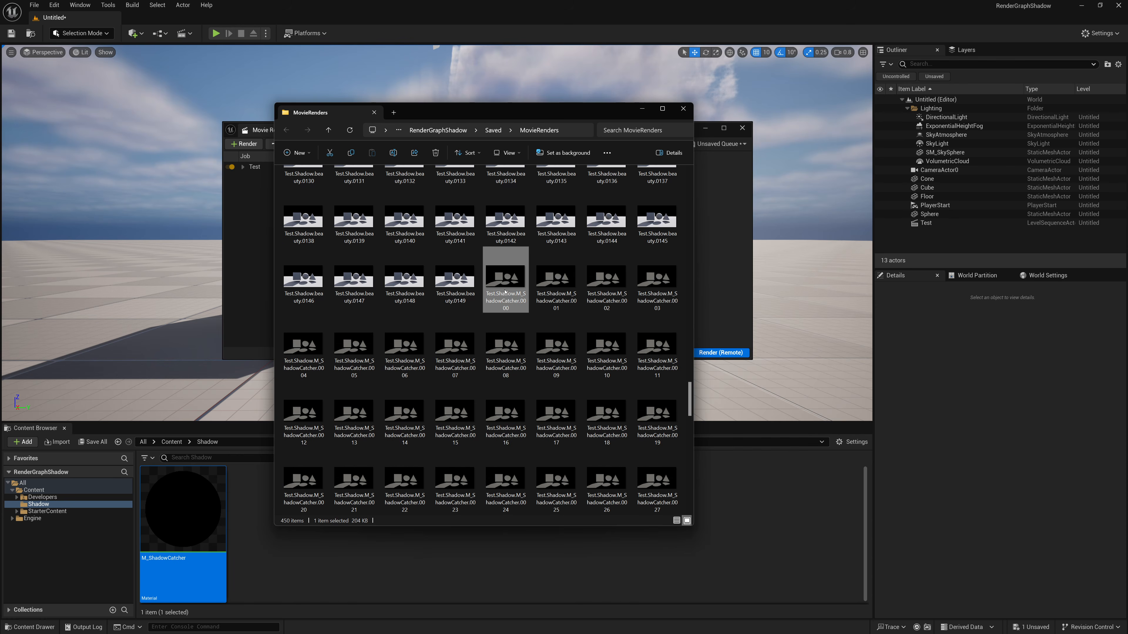
double_click(504, 284)
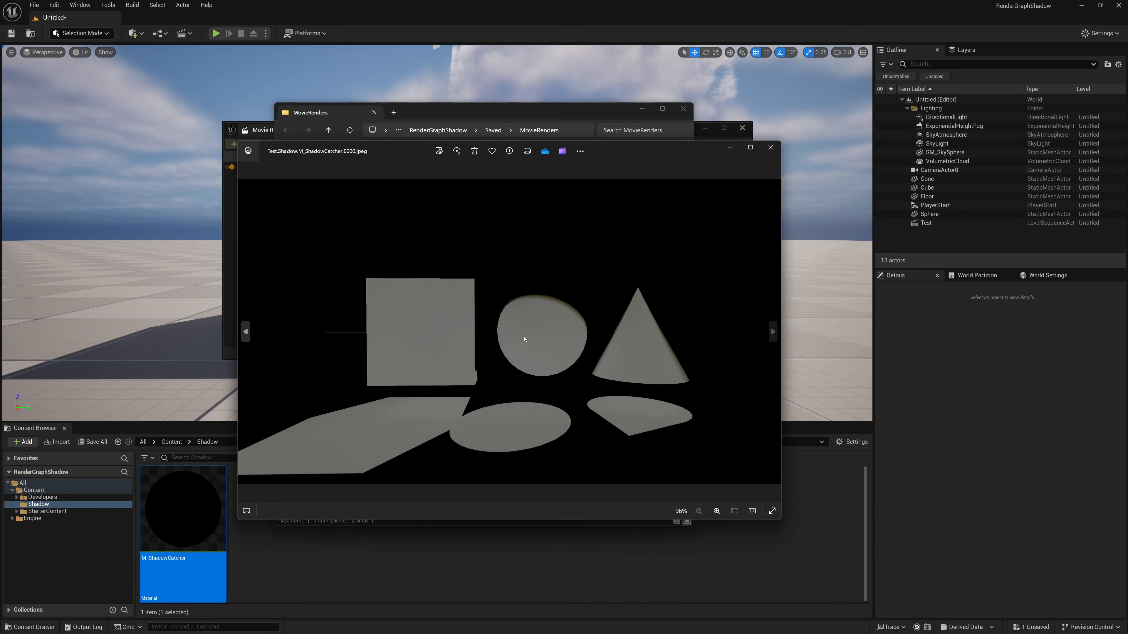
left_click(771, 147)
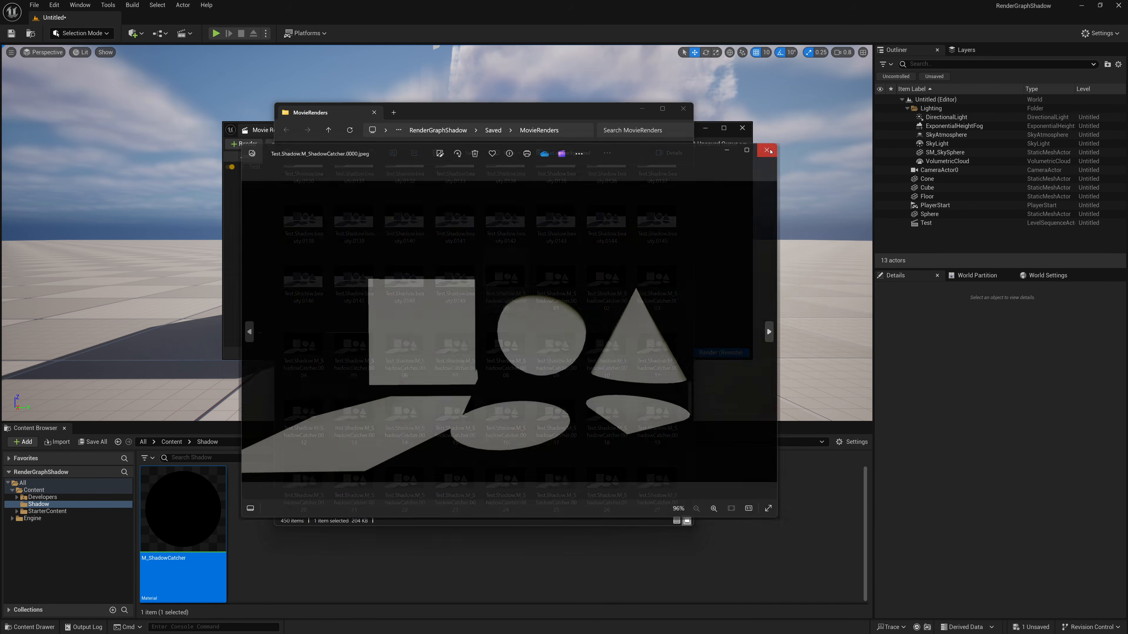
scroll(517, 316, "down", 9)
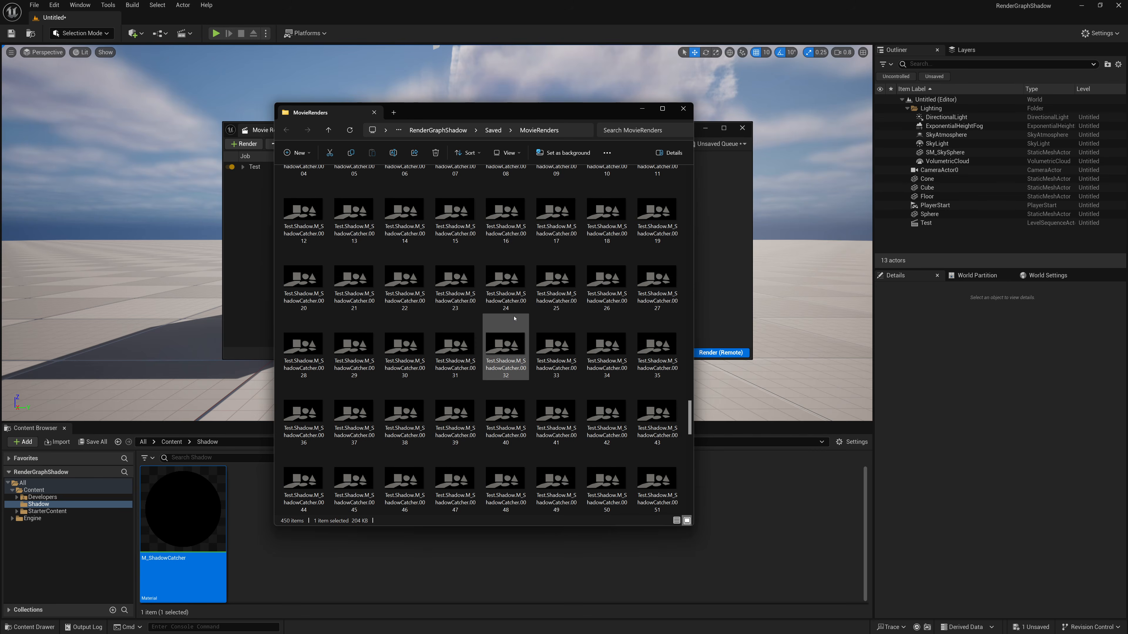
scroll(514, 319, "down", 3)
scroll(513, 319, "down", 3)
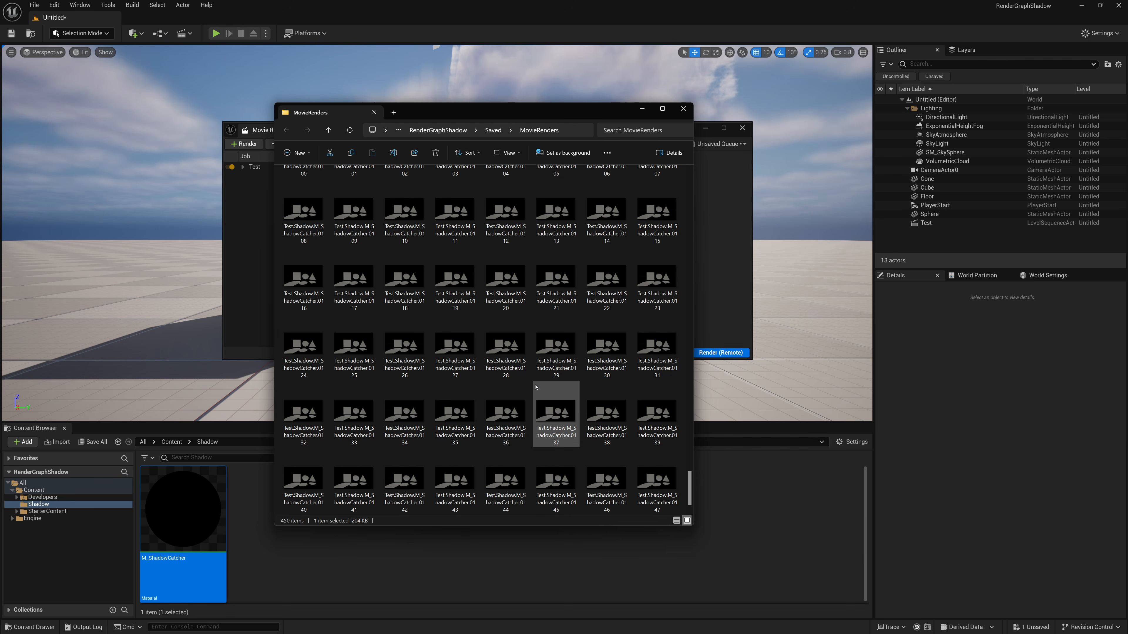
- Close the MovieRenders folder and reopen the Test job's MyRenderGraph from the Movie Render Queue
left_click(683, 109)
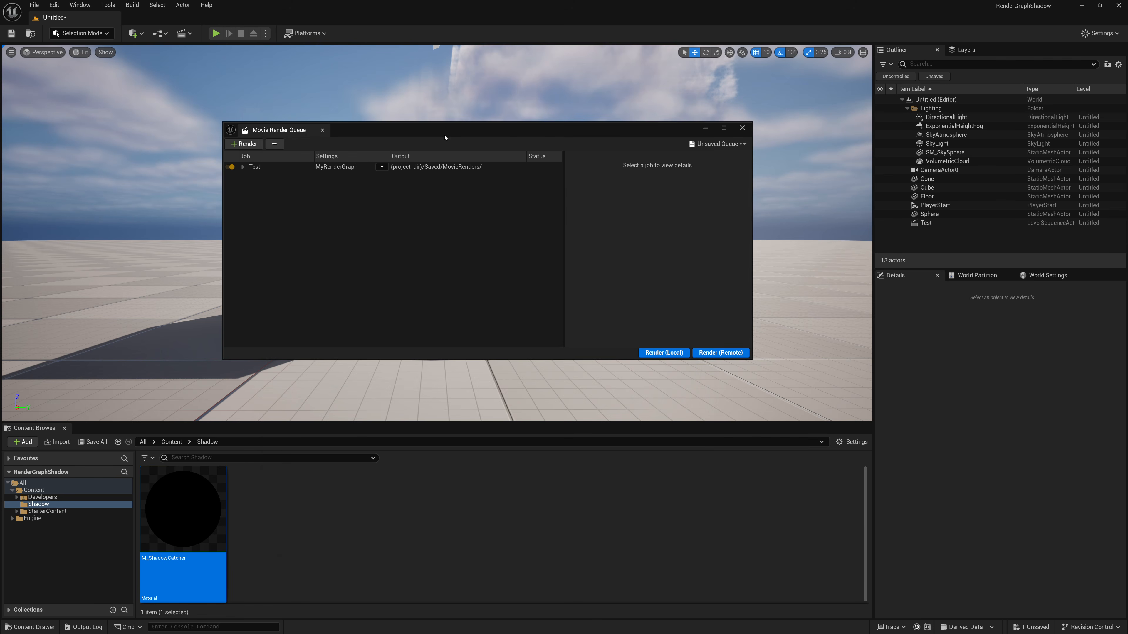
left_click(351, 168)
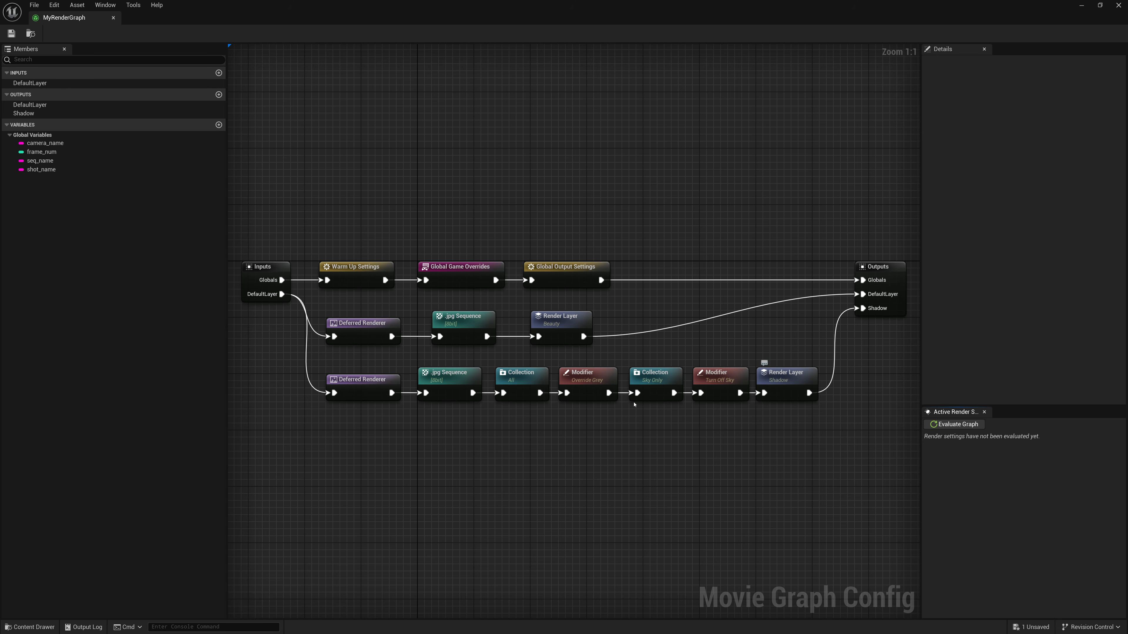
right_click(466, 432)
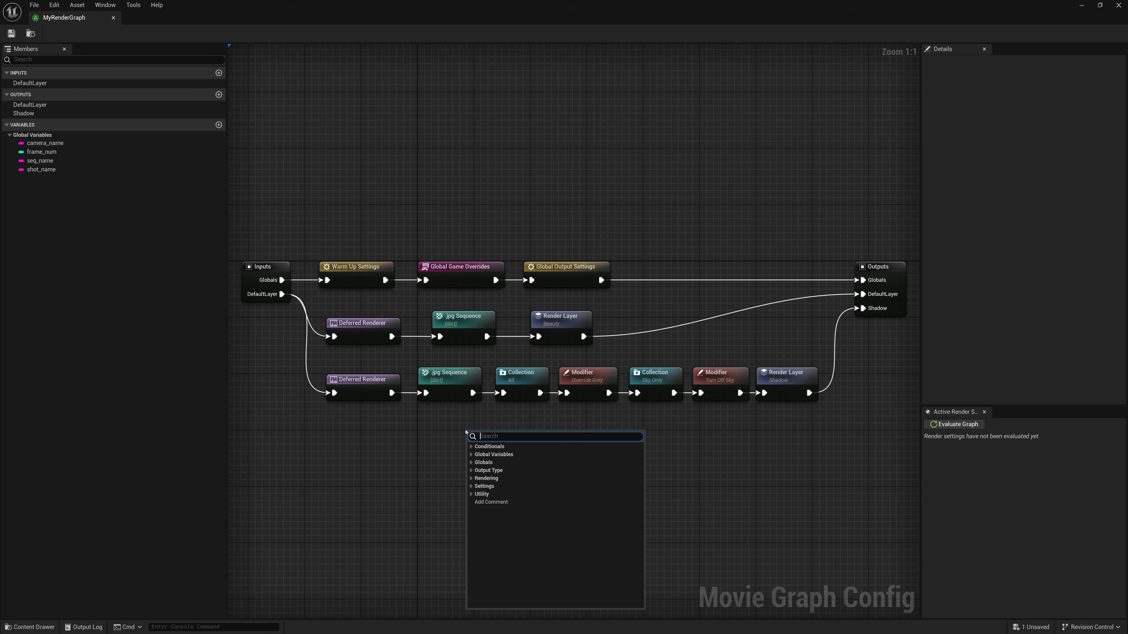
type("Sub")
key("Return")
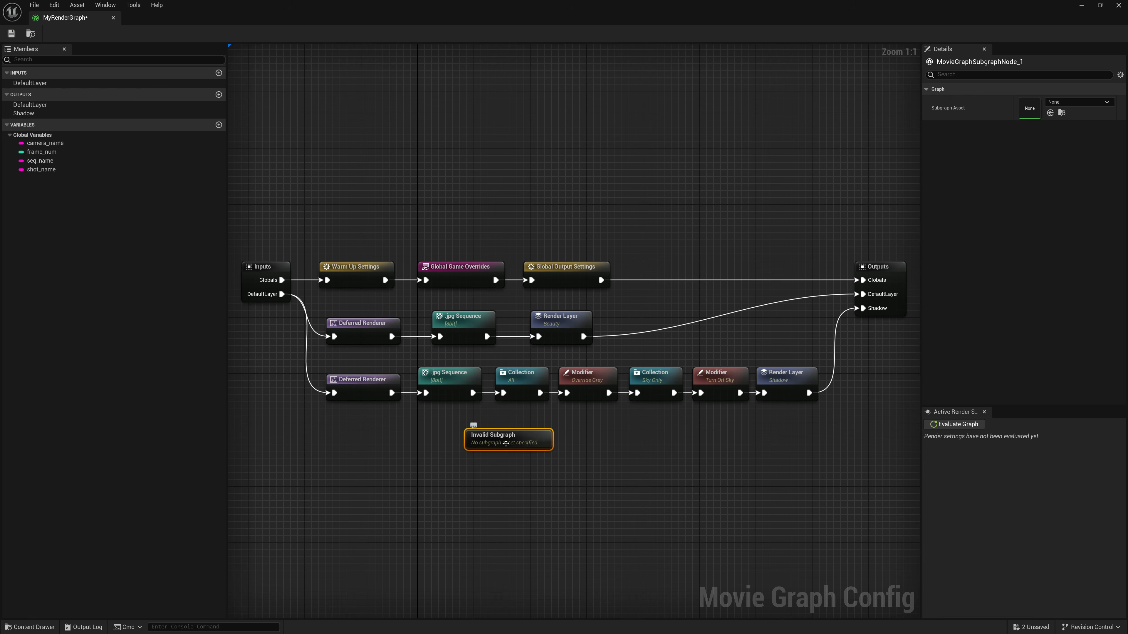
key("Delete")
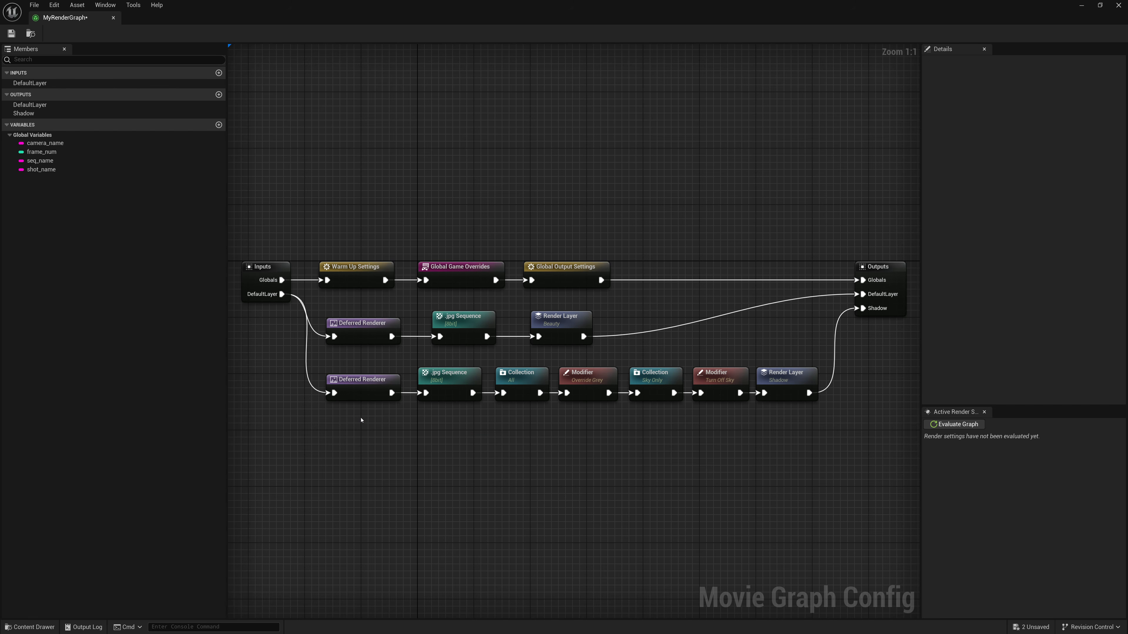
- Add a comment box below the Shadow branch and delete it again
right_click(360, 418)
left_click(386, 490)
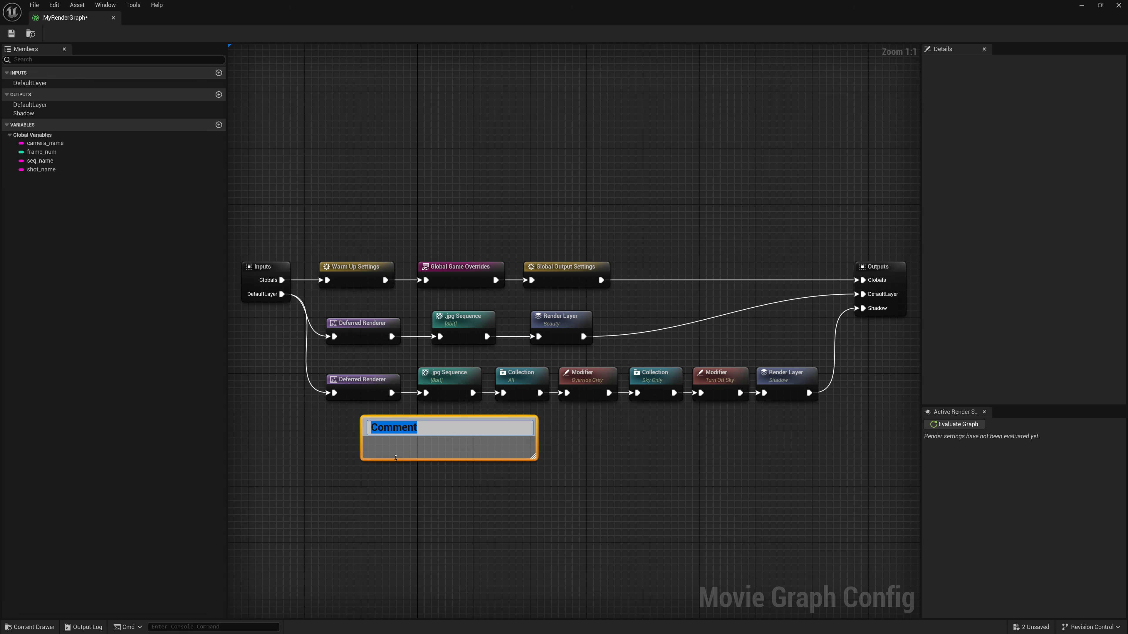
left_click(441, 474)
left_click(416, 425)
key("Delete")
- Examine the nodes offered in the Utility, Rendering, Output Type and Globals categories of the graph's node list
right_click(389, 438)
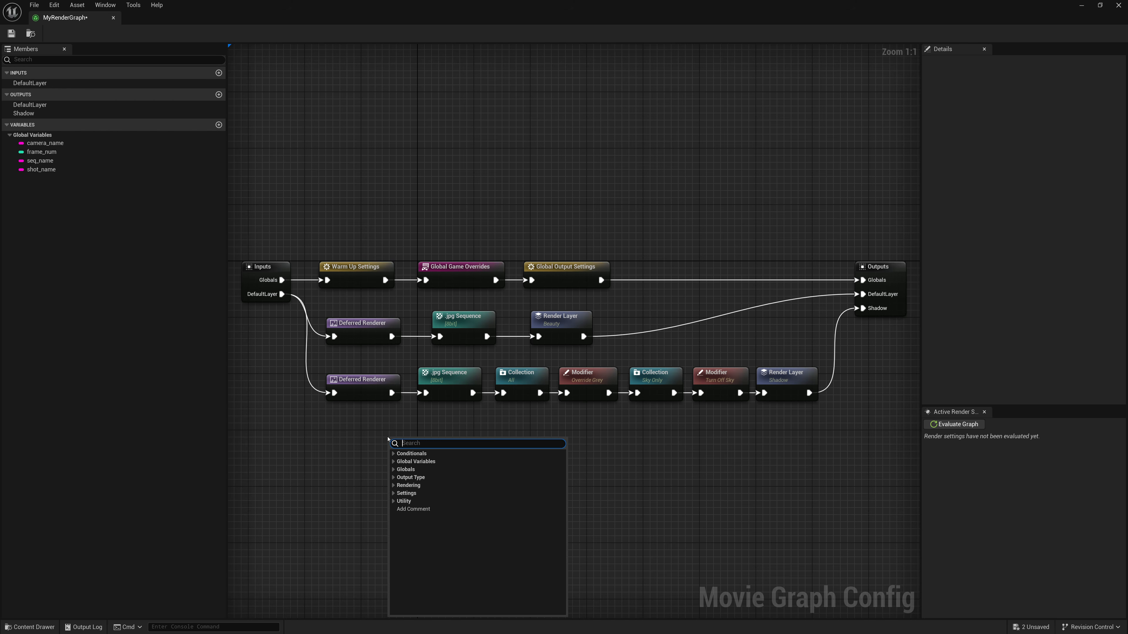
left_click(404, 501)
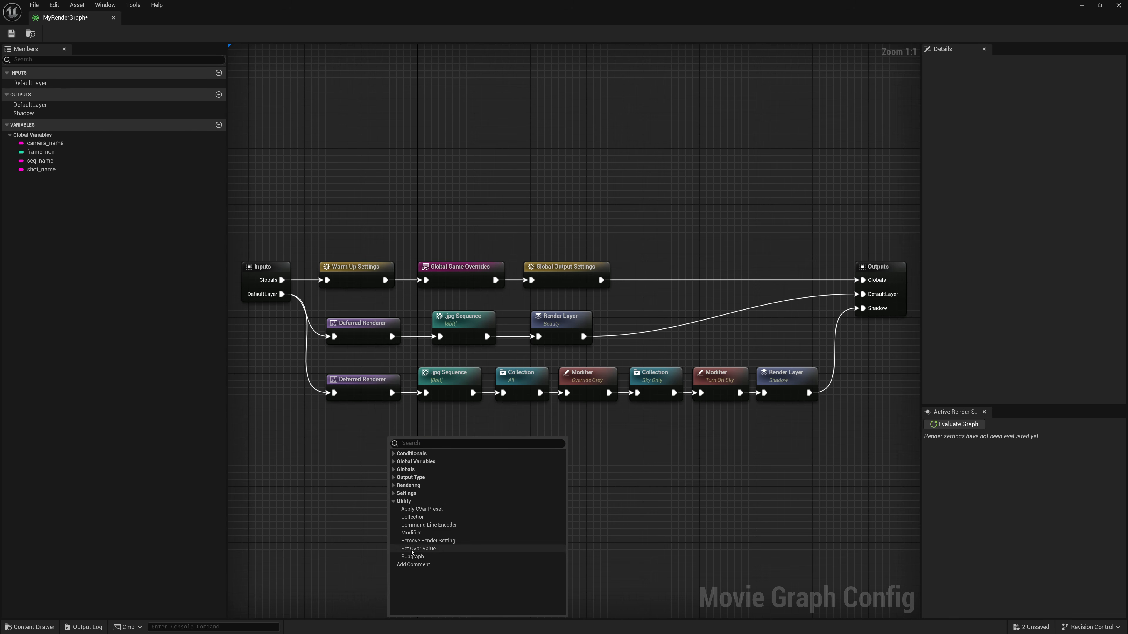
left_click(394, 501)
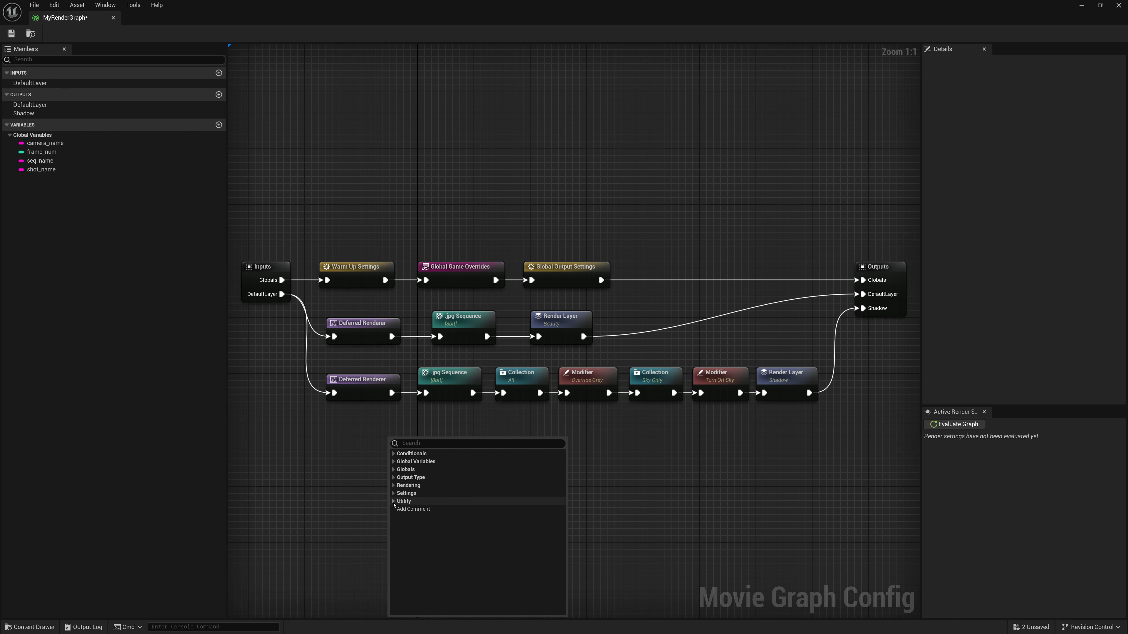
left_click(394, 486)
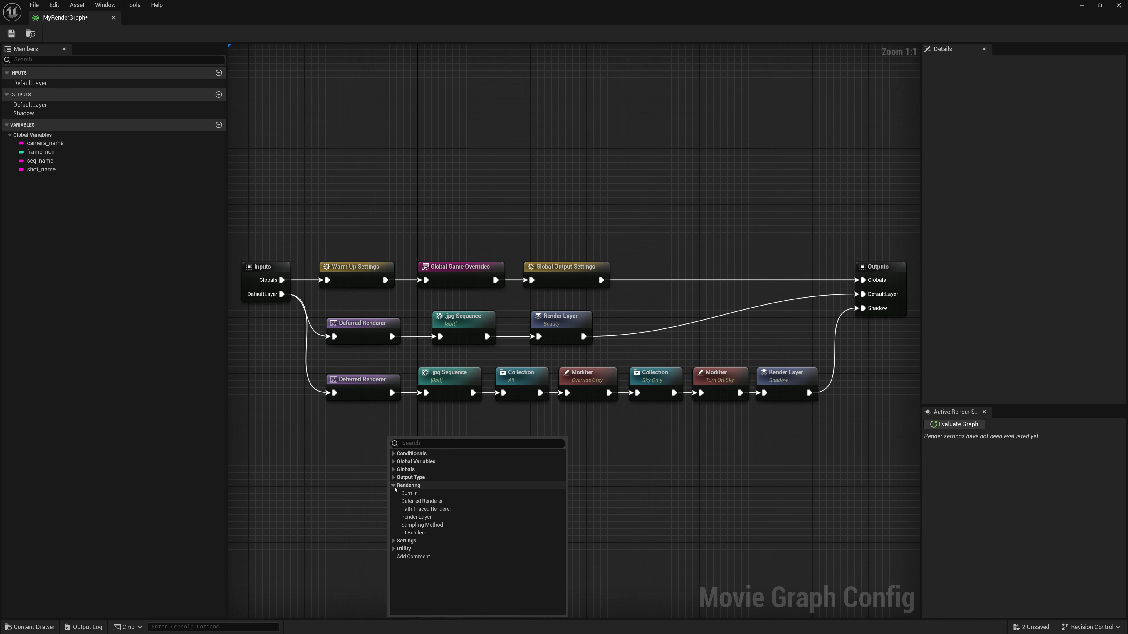
left_click(394, 486)
left_click(393, 478)
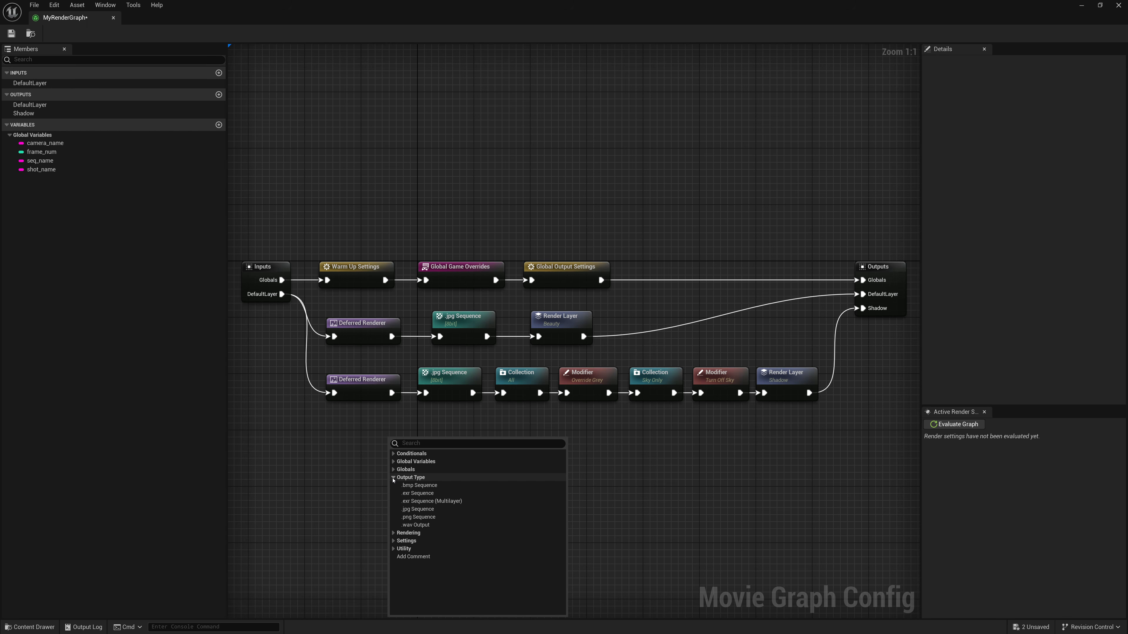
left_click(393, 478)
left_click(393, 470)
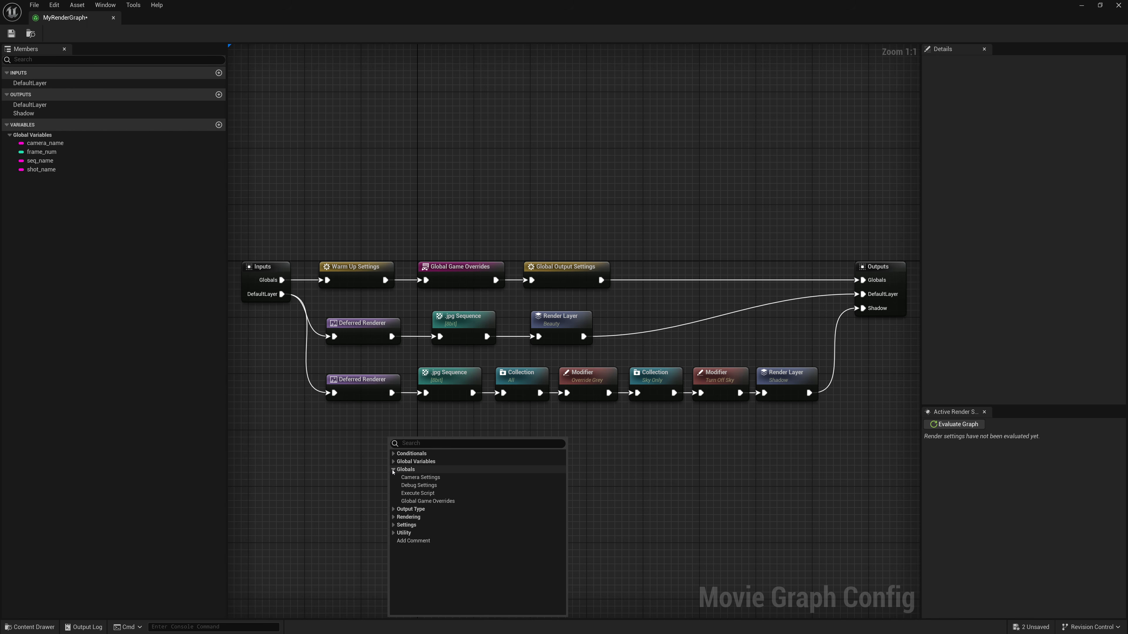
left_click(332, 465)
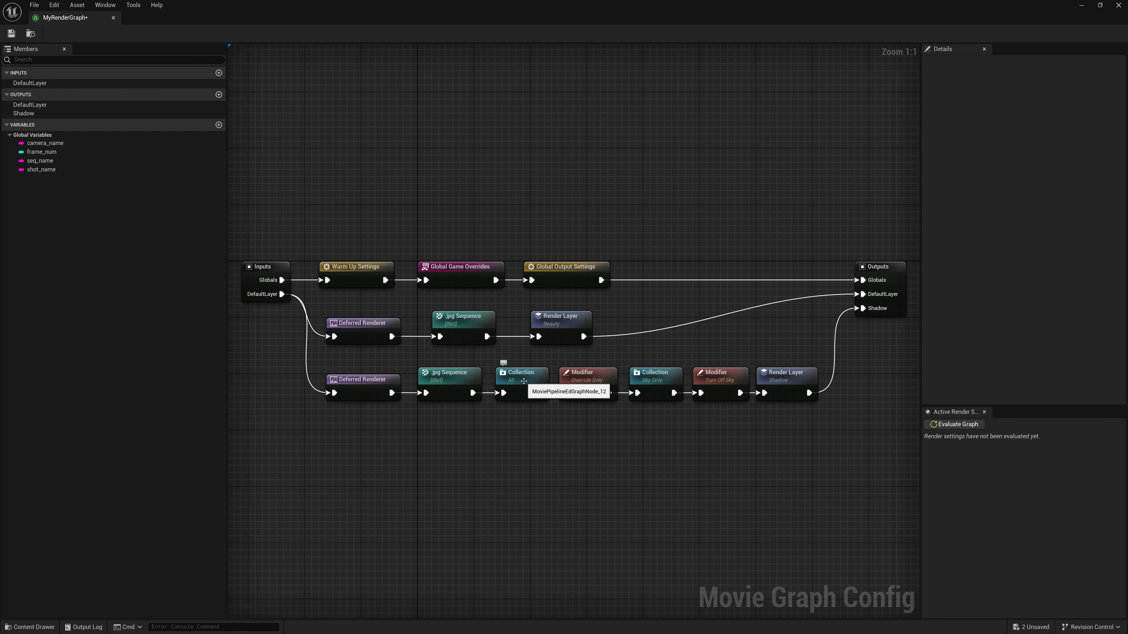
- Inspect the condition group of the All Collection node in the Shadow branch
left_click(524, 381)
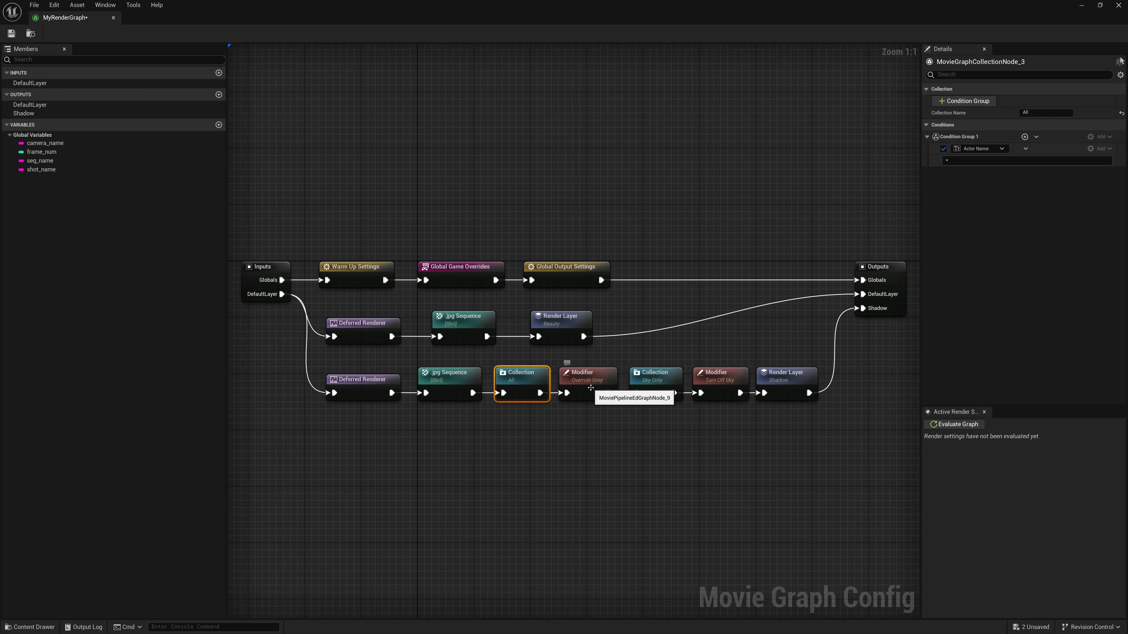
left_click(574, 430)
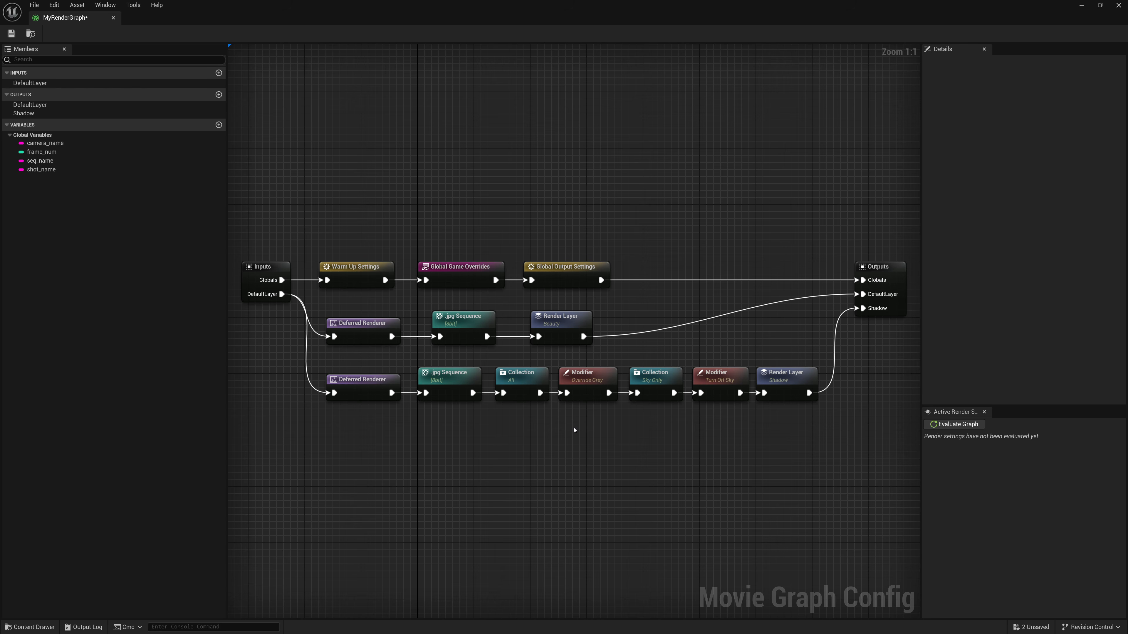
- Read the full High Quality Media Export entries in the Message Log and close the log
left_click_drag(0, 176, 540, 57)
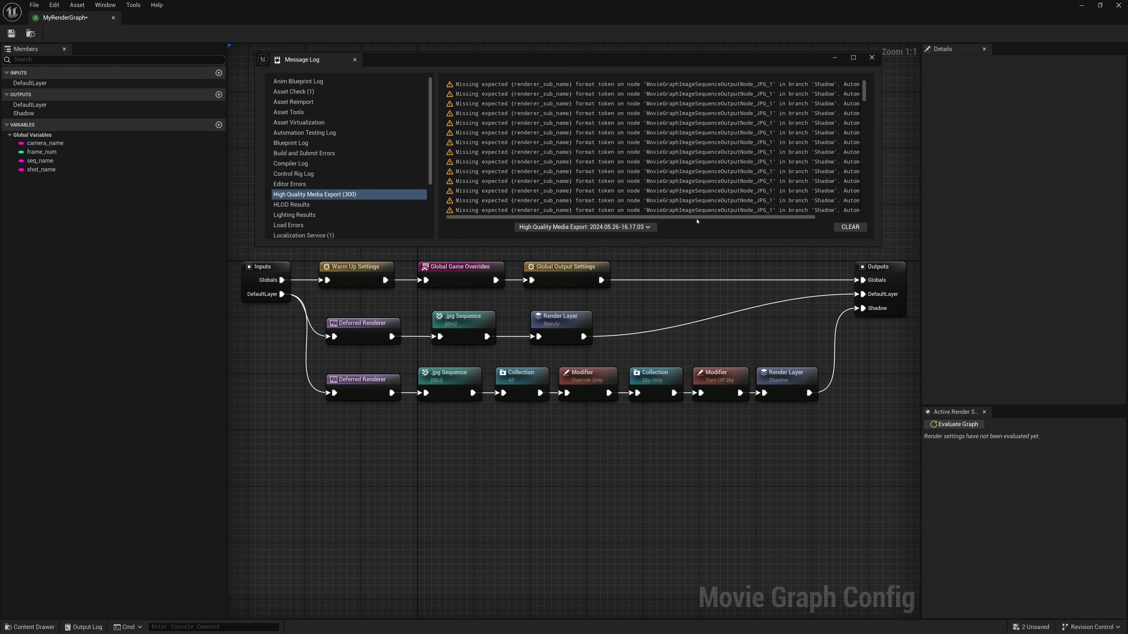
left_click_drag(696, 220, 720, 219)
left_click(872, 58)
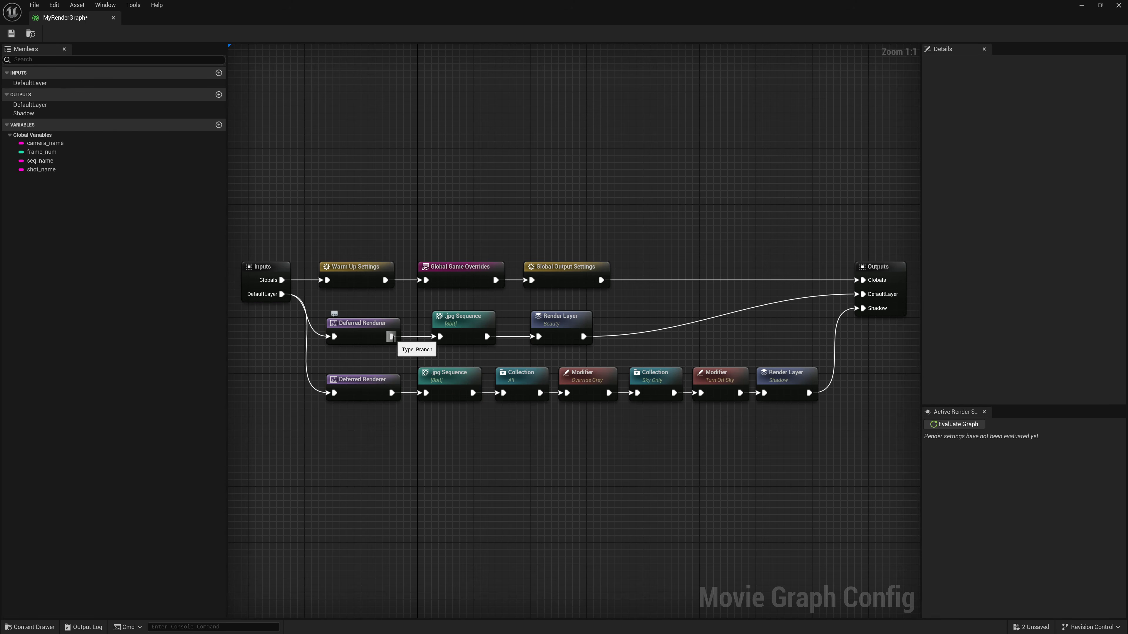
- Review the post process material and show flag settings of the Shadow branch's Deferred Renderer
left_click_drag(391, 337, 425, 393)
left_click(376, 389)
scroll(995, 311, "down", 5)
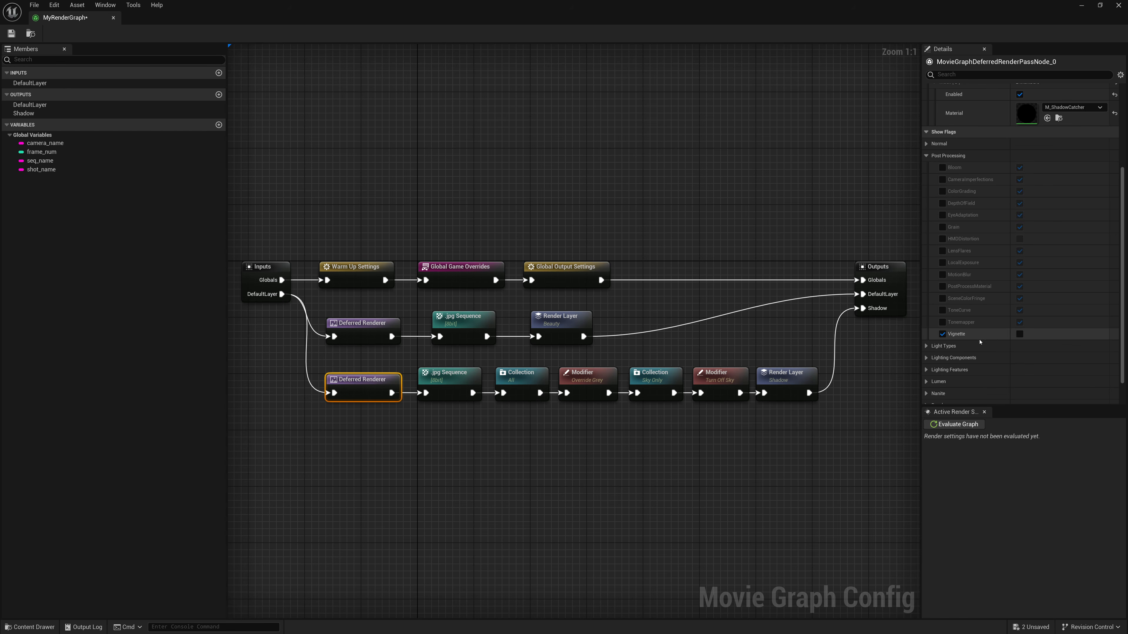
scroll(1011, 319, "up", 2)
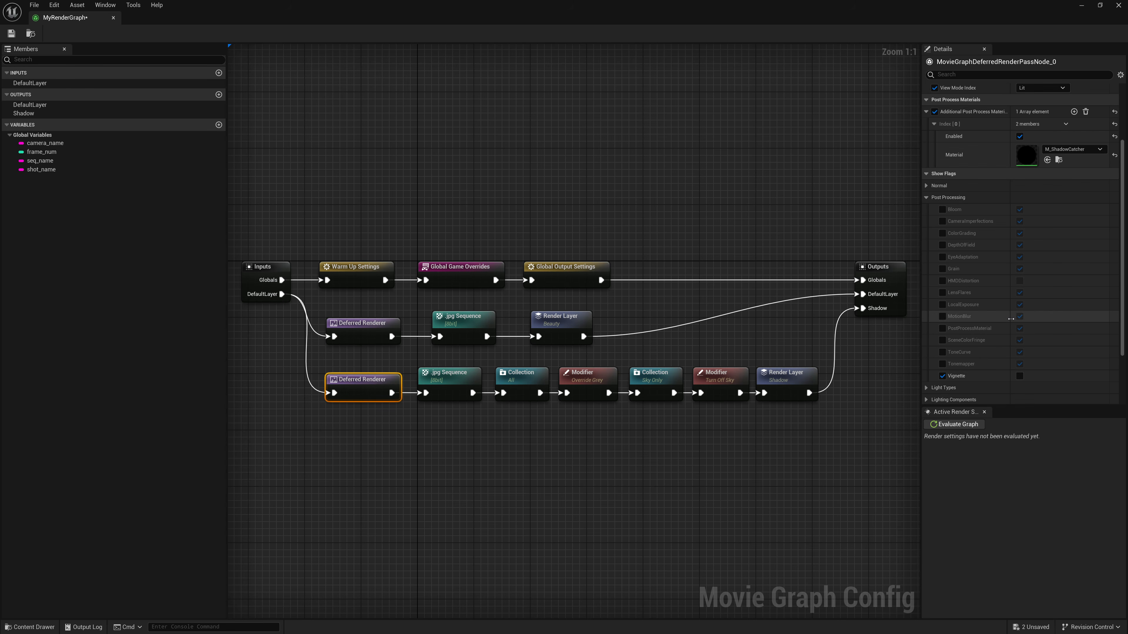
scroll(1010, 317, "up", 3)
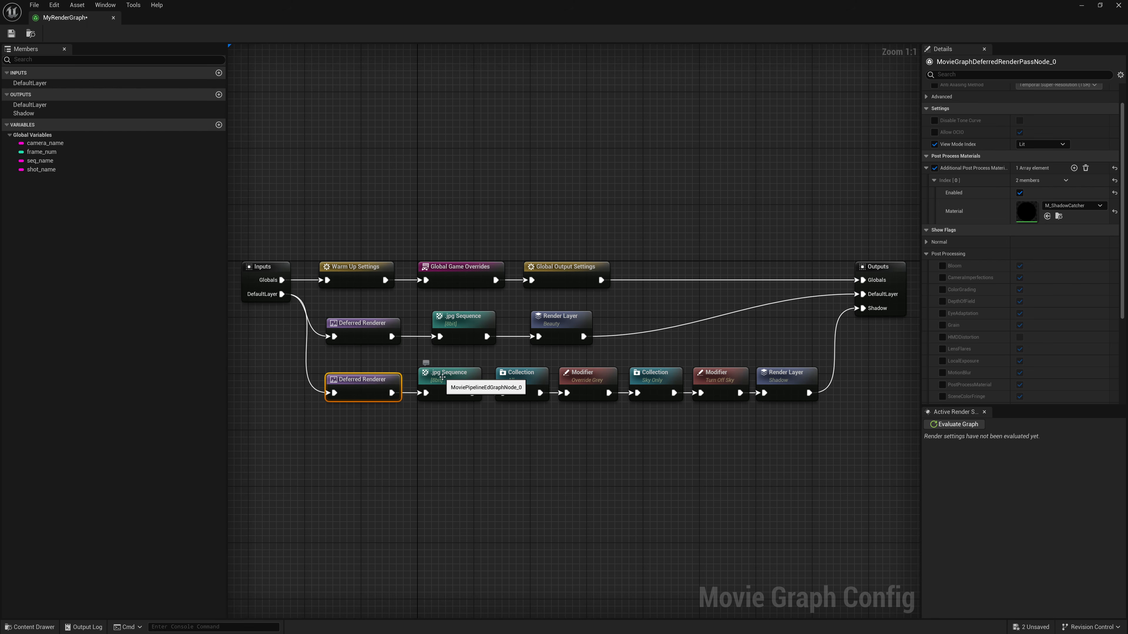
- Override the File Name Format of the Shadow branch's .jpg Sequence and prefix it with {renderer_sub_name}. before {sequence_name}
left_click(450, 383)
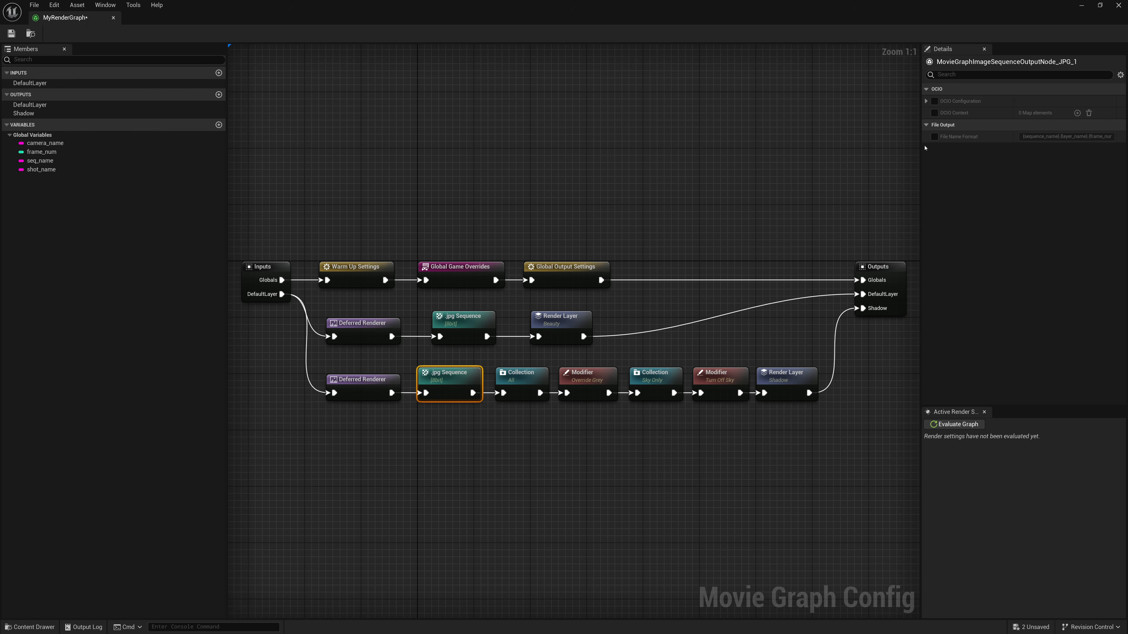
left_click(934, 137)
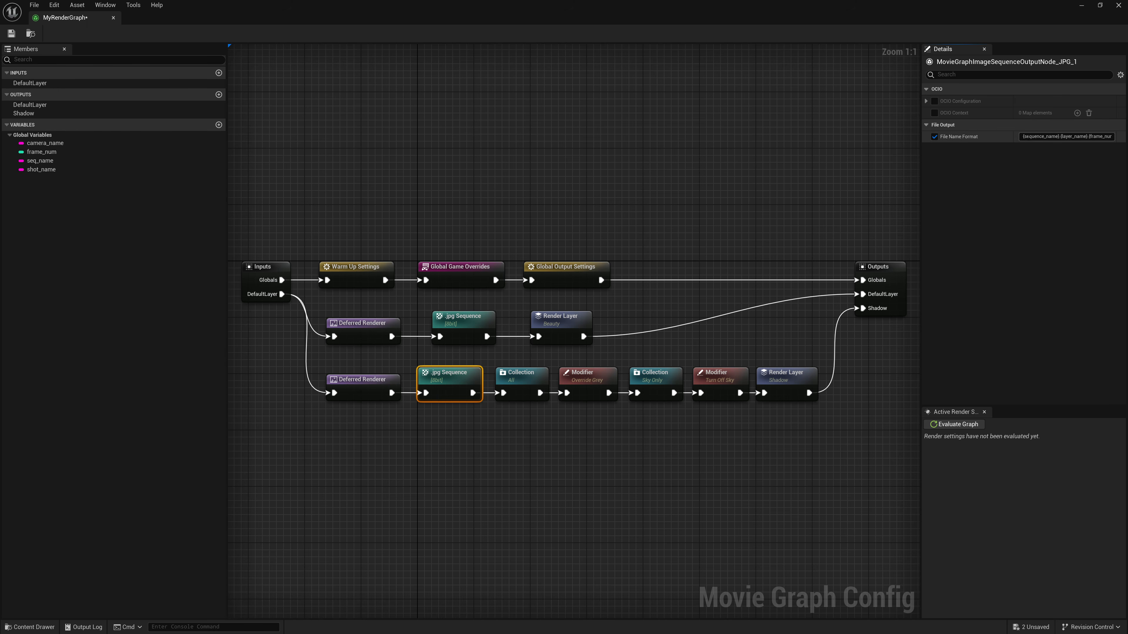
type("{")
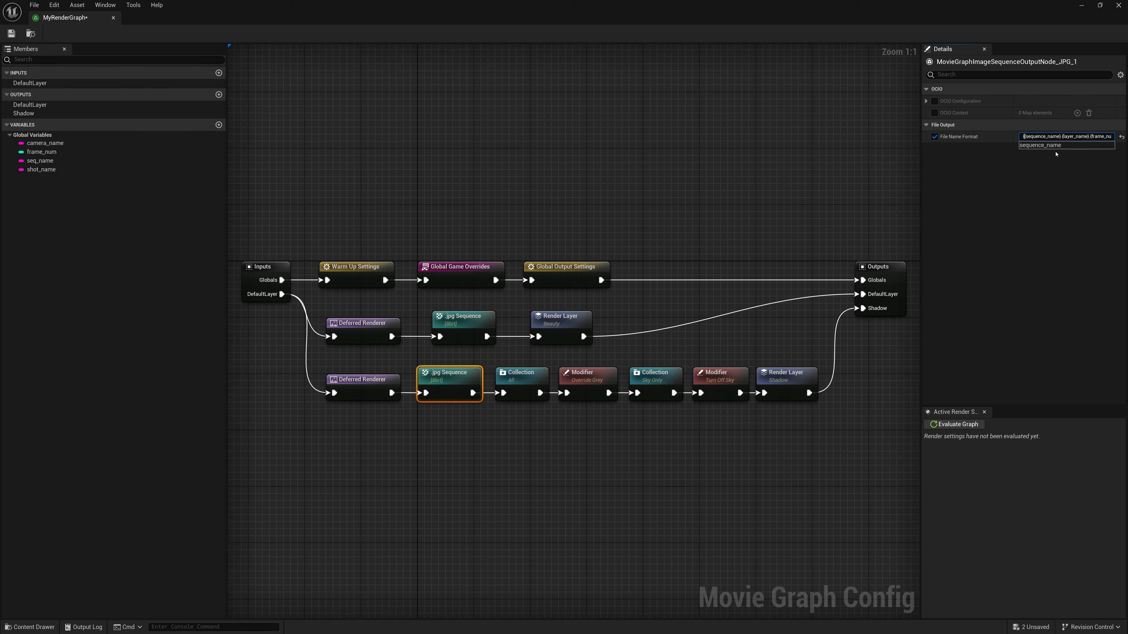
key("Escape")
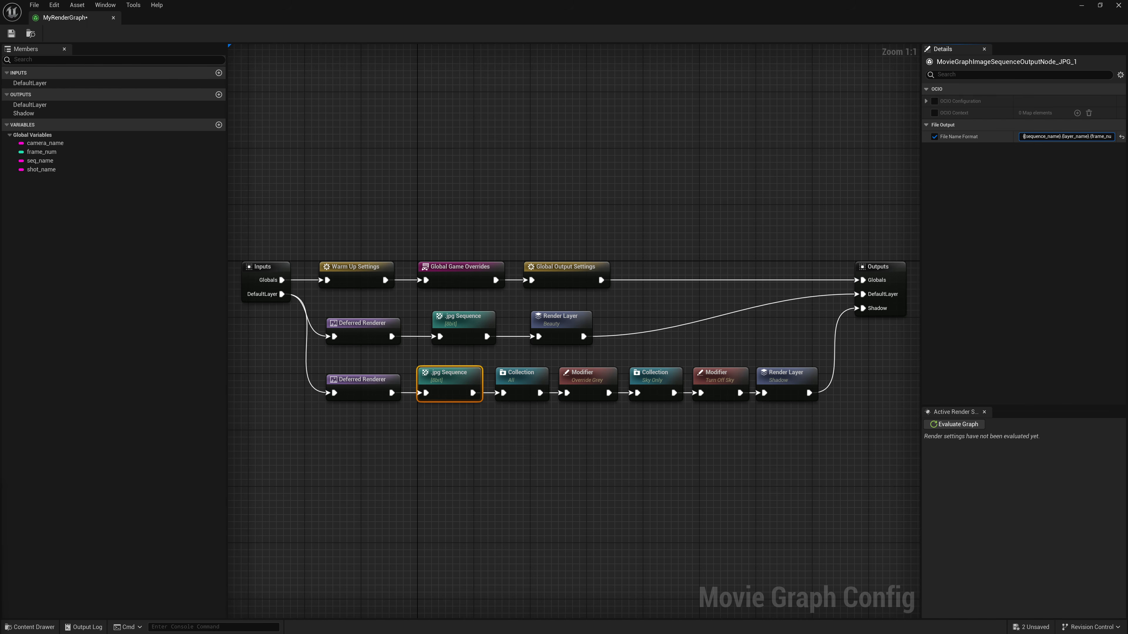
left_click_drag(1025, 136, 1036, 147)
key("Left")
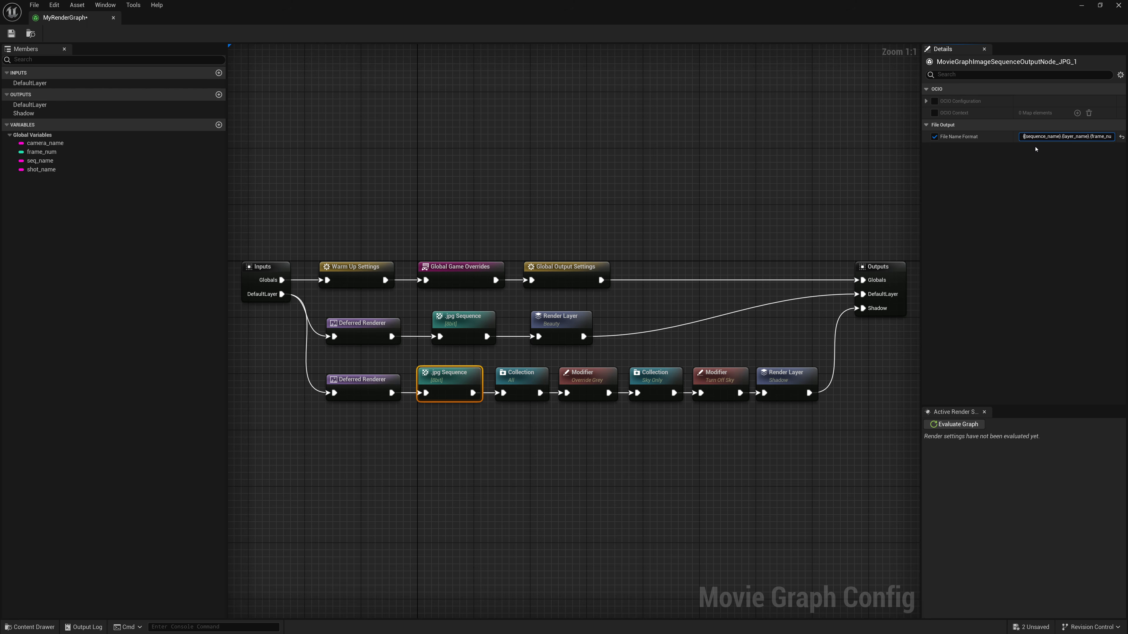
type("{renderer_")
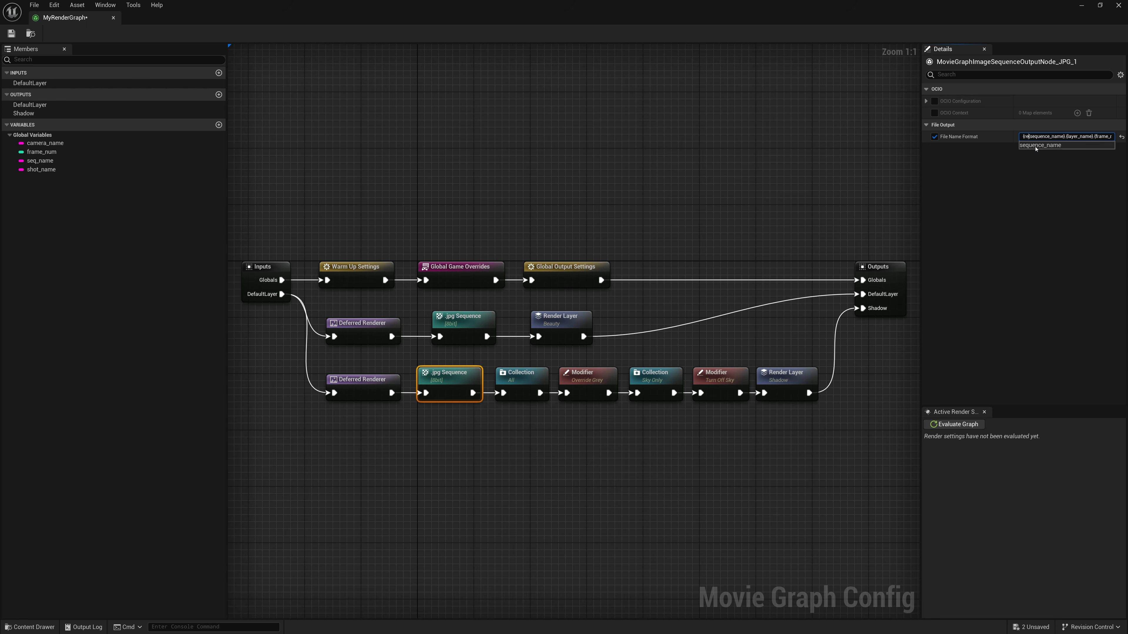
type("sub_name}.")
- Copy the {renderer_sub_name}. prefix to the start of the Beauty branch's .jpg Sequence File Name Format and save the graph
key("shift+Home")
key("ctrl+c")
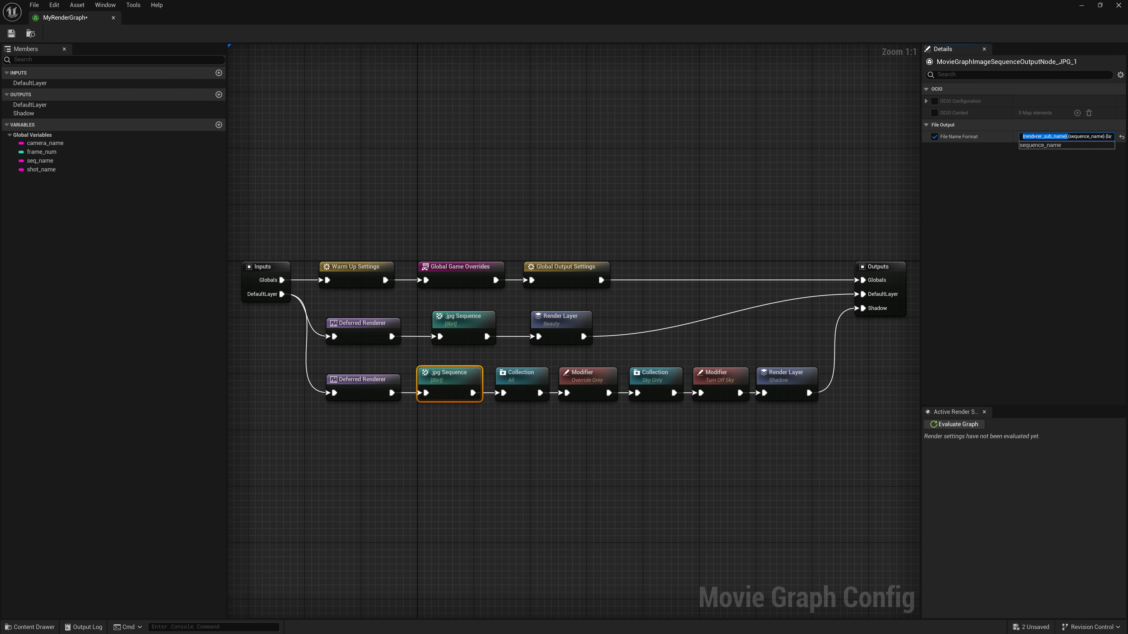
left_click(467, 328)
left_click_drag(1033, 137, 1035, 137)
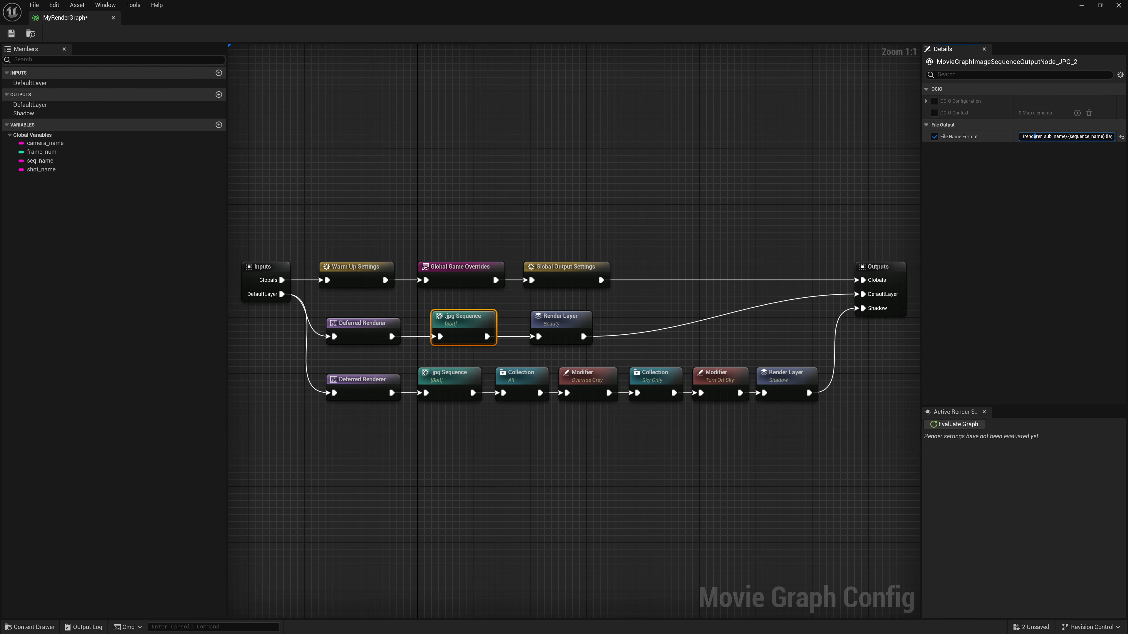
key("Home")
key("ctrl+v")
key("Return")
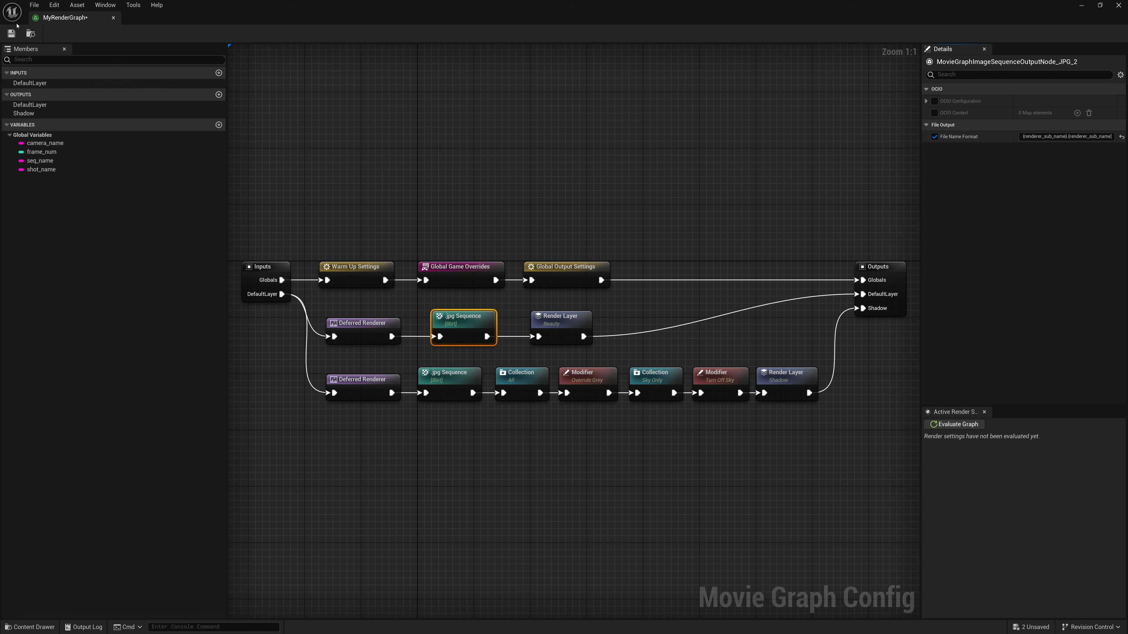
key("ctrl+s")
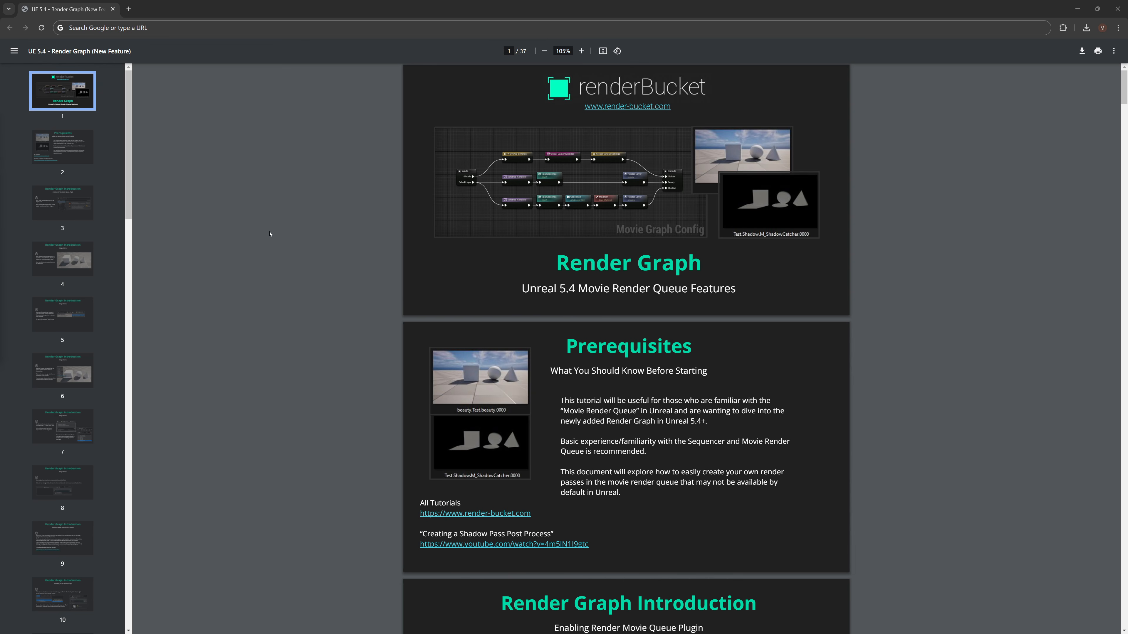
- Look through the UE 5.4 Render Graph tutorial PDF in the browser, from the title page through the wireframe pass and collections pages
scroll(270, 234, "down", 20)
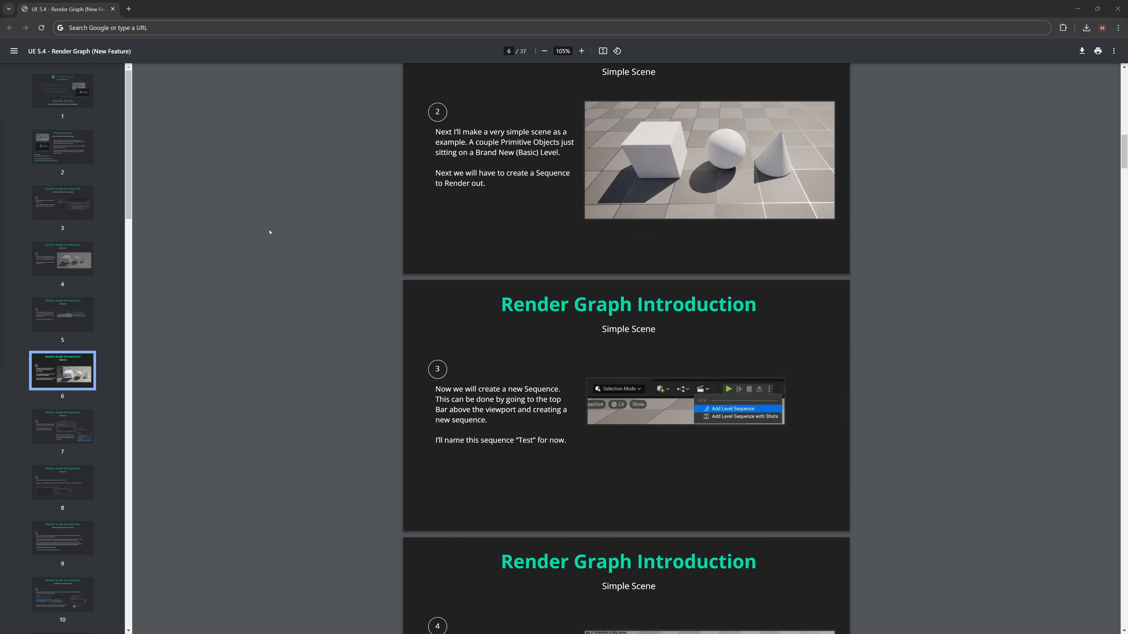
scroll(269, 232, "down", 20)
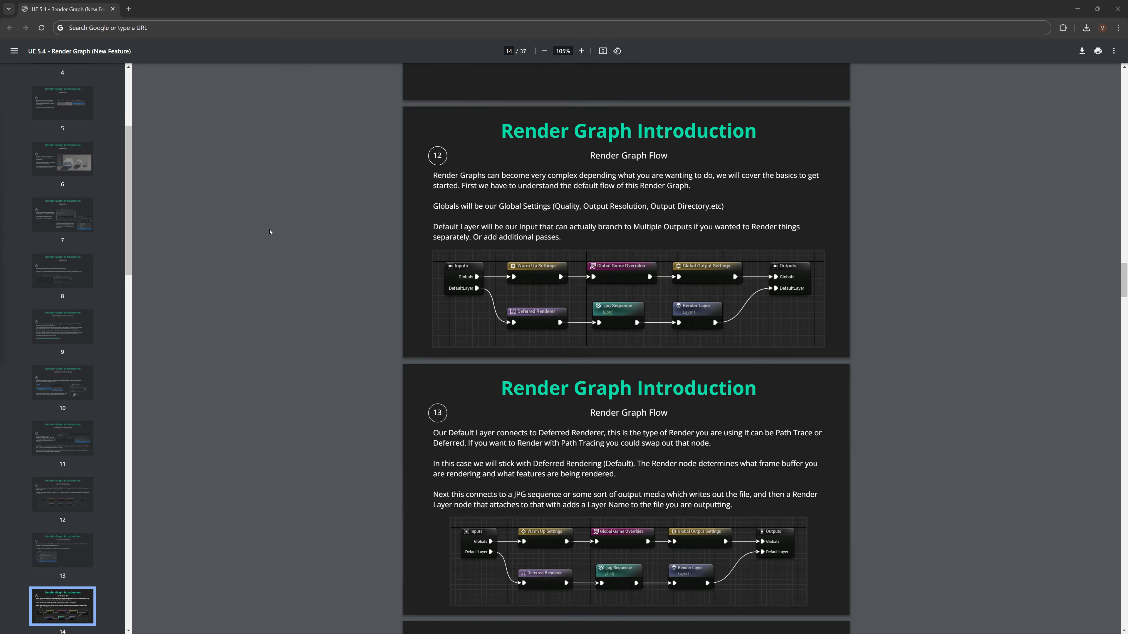
scroll(269, 232, "down", 20)
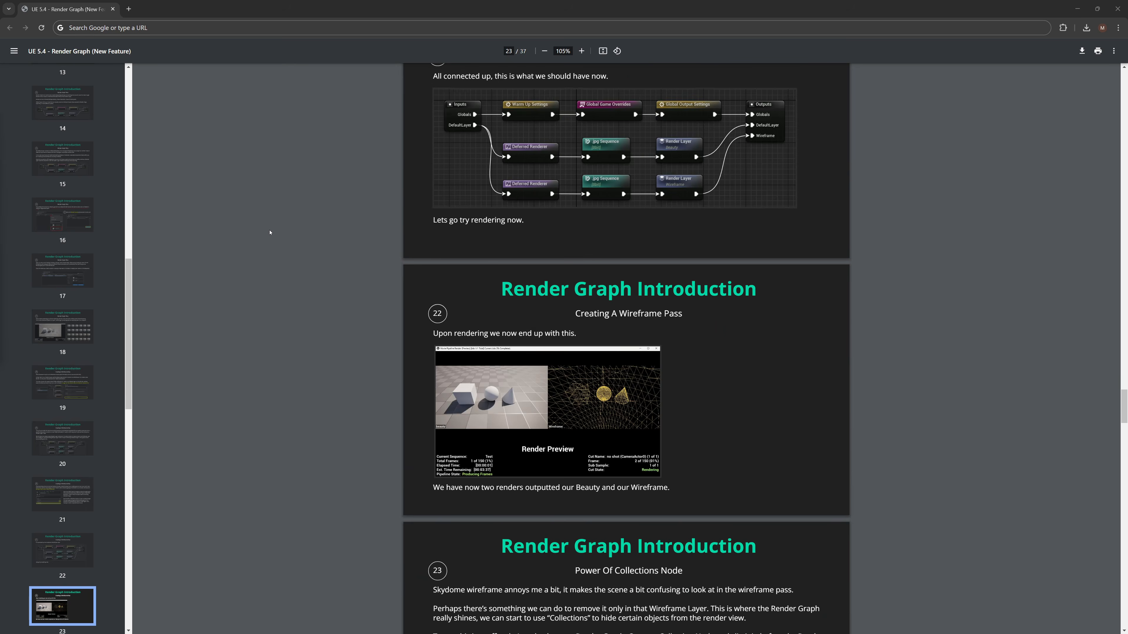